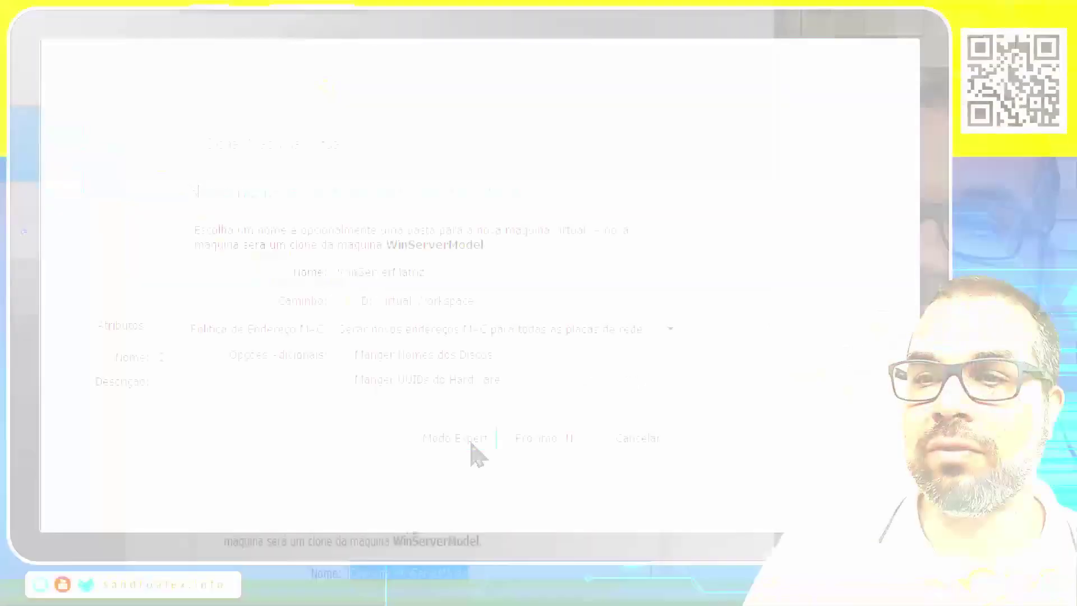
Switch the WinServerModel clone wizard to expert mode and place File Explorer over the manager.
{"action": "left_click", "coordinate": [472, 443]}
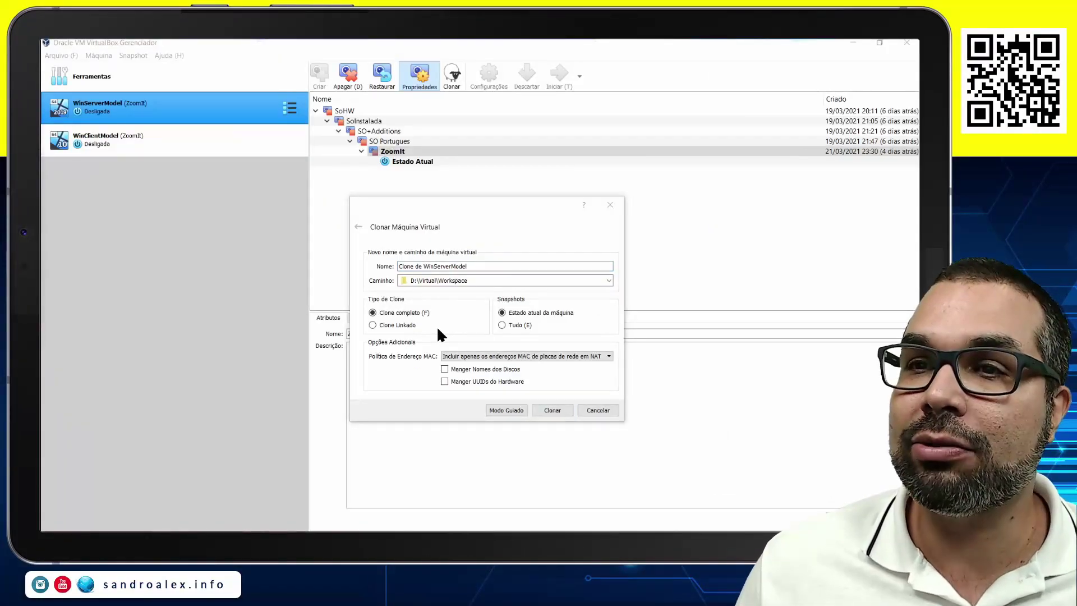
{"action": "left_click_drag", "start_coordinate": [43, 143], "coordinate": [647, 120]}
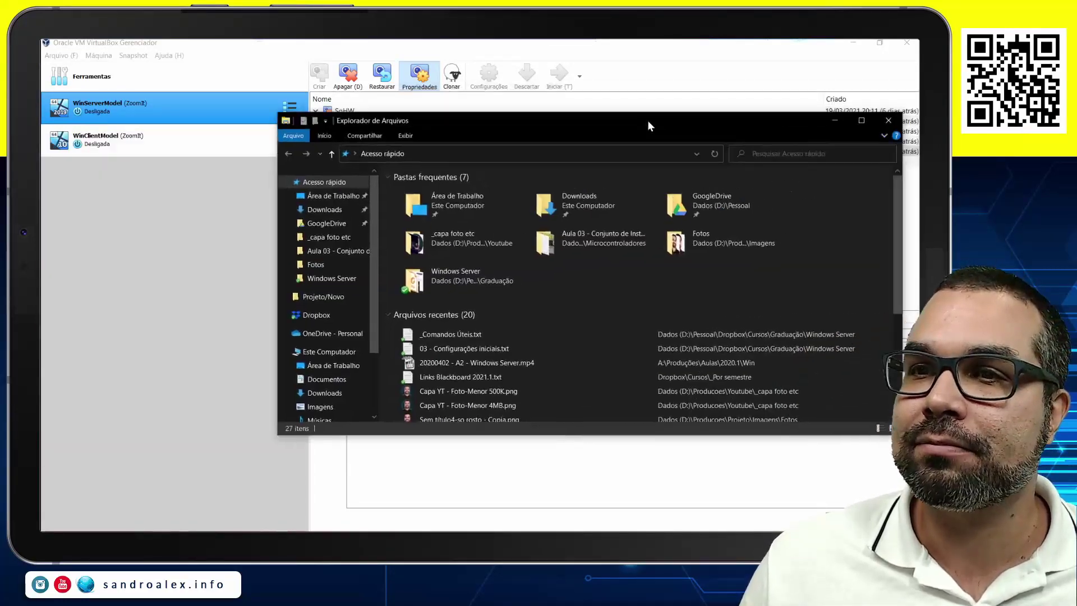
Open the Template folder and check the WinServerModel folder's size in its properties.
{"action": "double_click", "coordinate": [356, 271]}
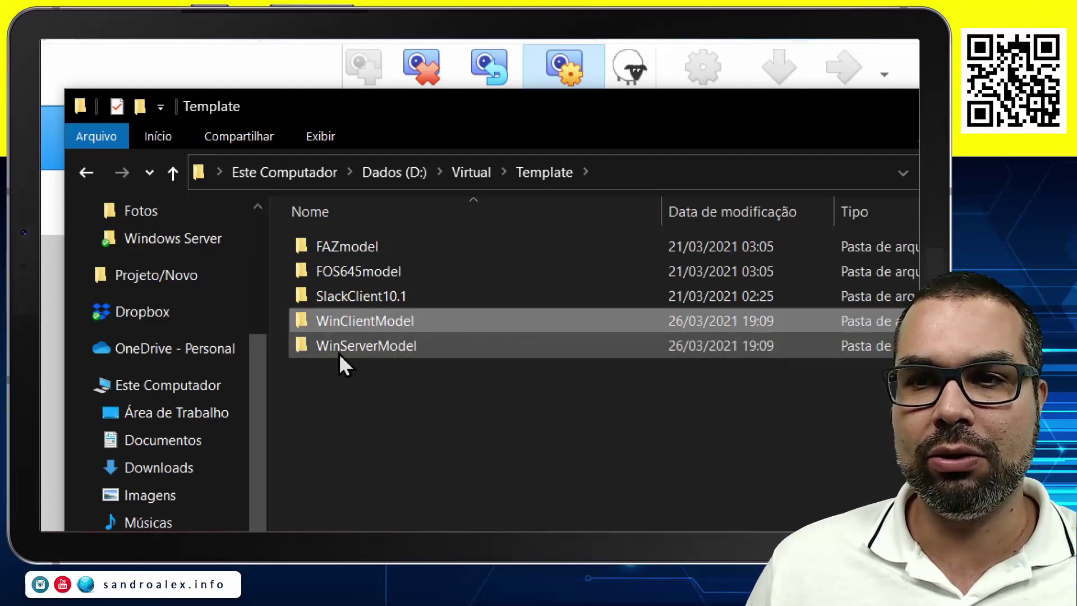
{"action": "double_click", "coordinate": [386, 347]}
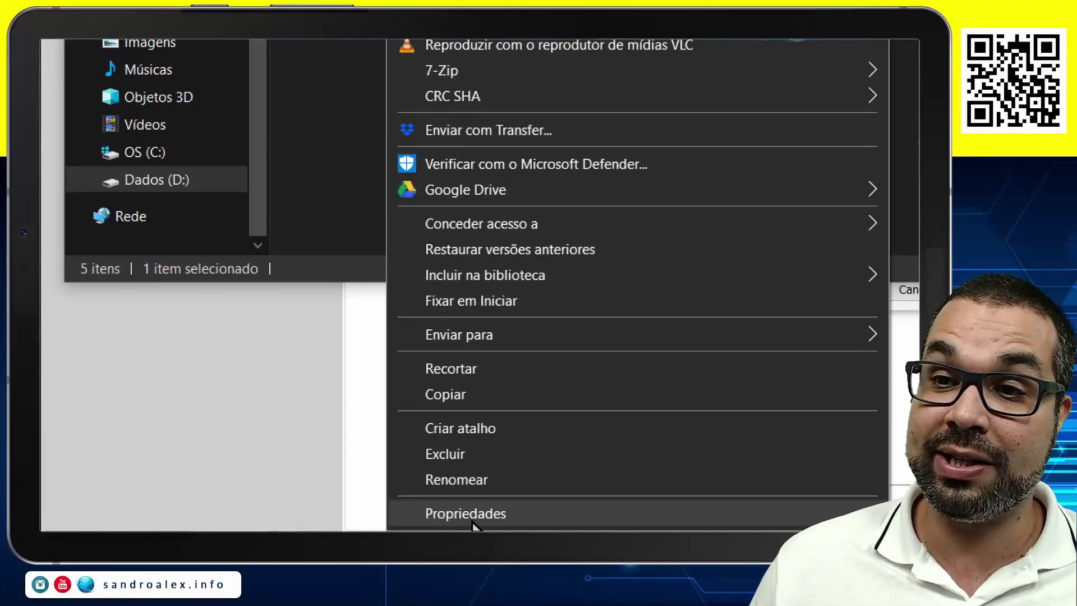
{"action": "left_click", "coordinate": [469, 522]}
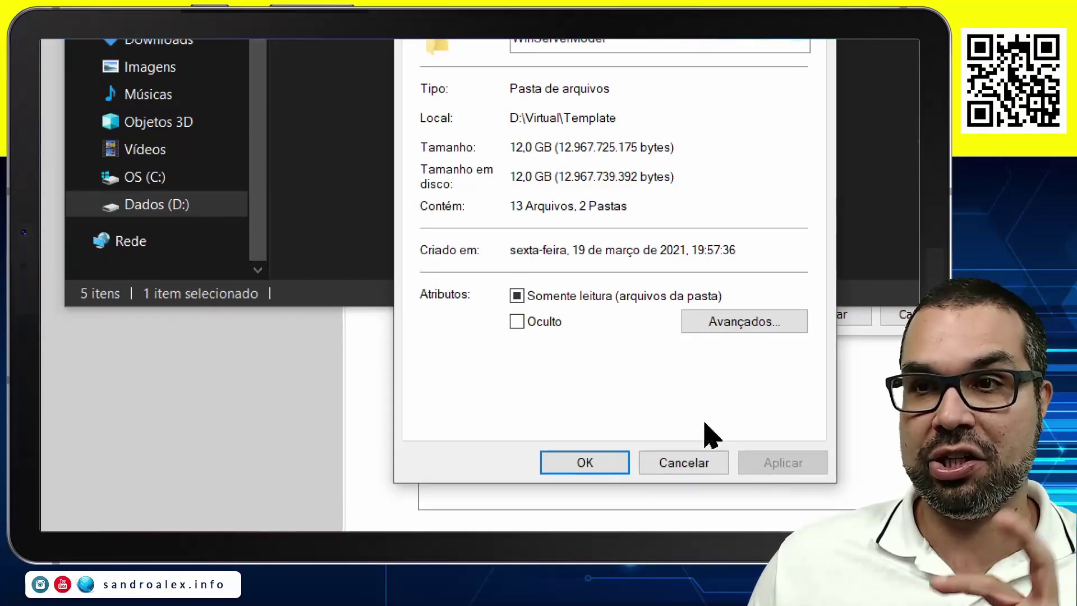
{"action": "left_click", "coordinate": [694, 466]}
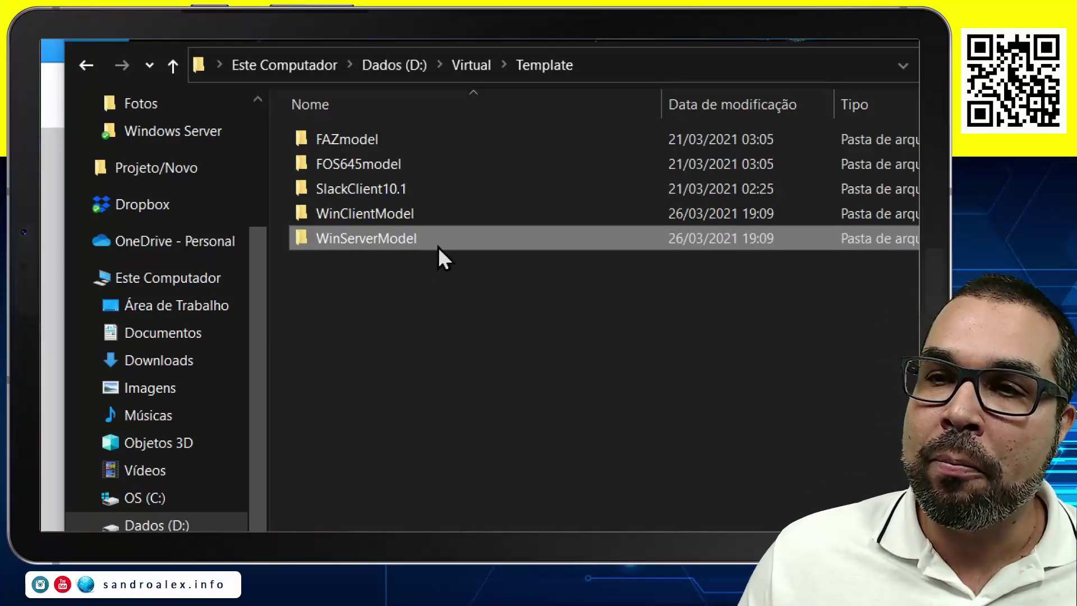
Check the WinClientModel folder's properties, showing 16,3 GB in 13 files.
{"action": "left_click", "coordinate": [368, 214]}
{"action": "right_click", "coordinate": [368, 214]}
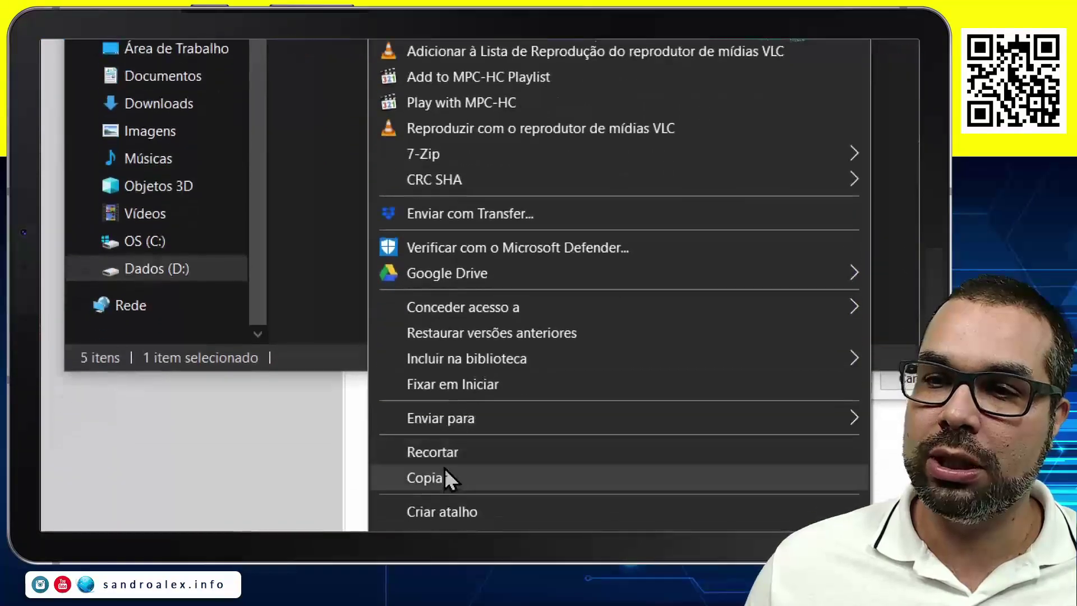
{"action": "left_click", "coordinate": [453, 520]}
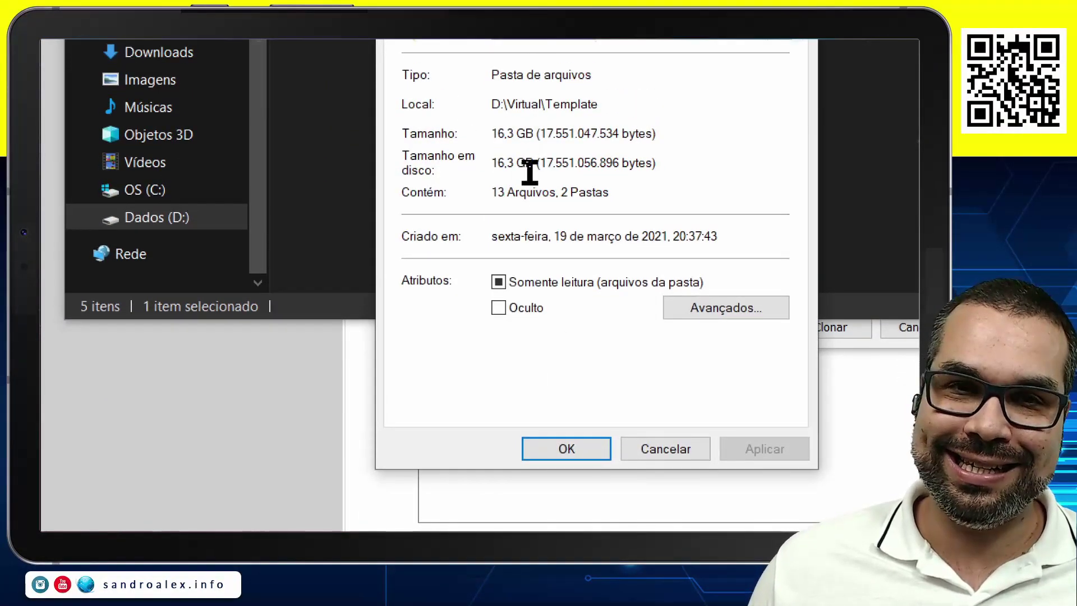
{"action": "left_click", "coordinate": [666, 435]}
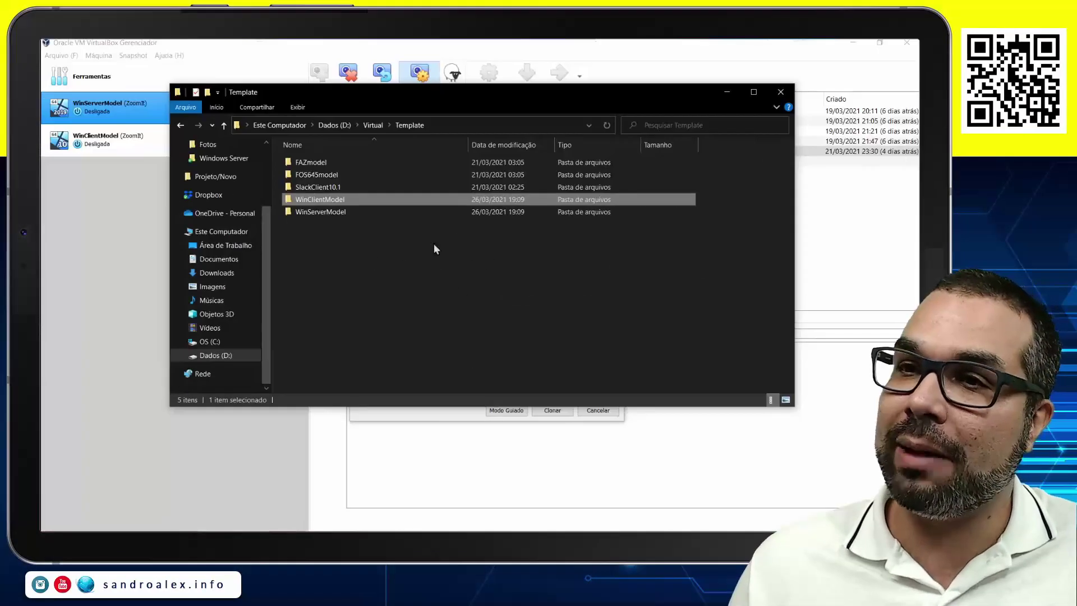
Close File Explorer and rename the clone to WinServerFull.
{"action": "left_click", "coordinate": [780, 91]}
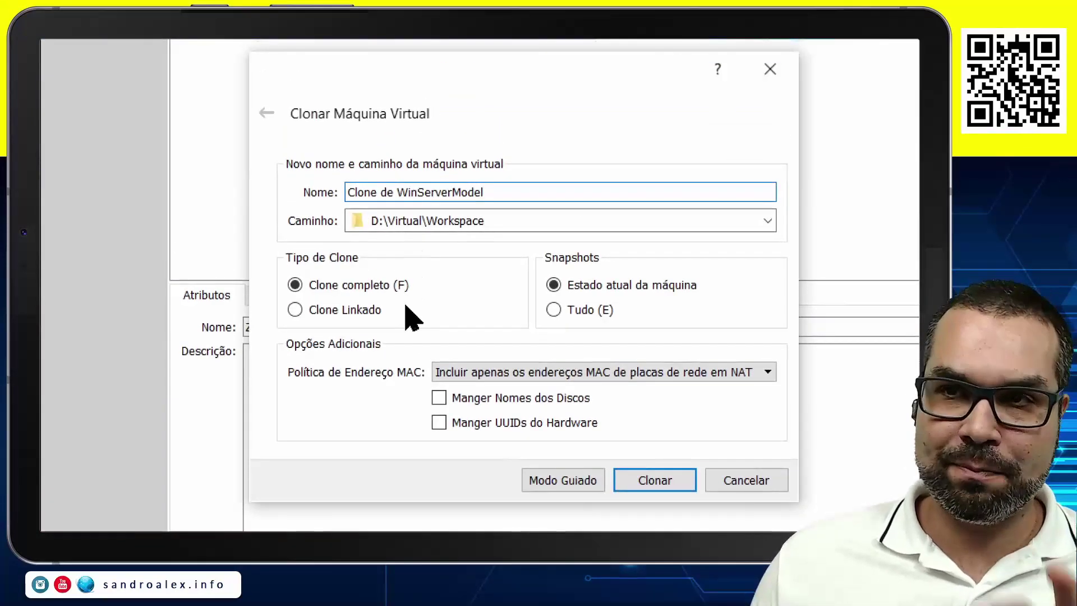
{"action": "left_click_drag", "start_coordinate": [498, 193], "coordinate": [347, 193]}
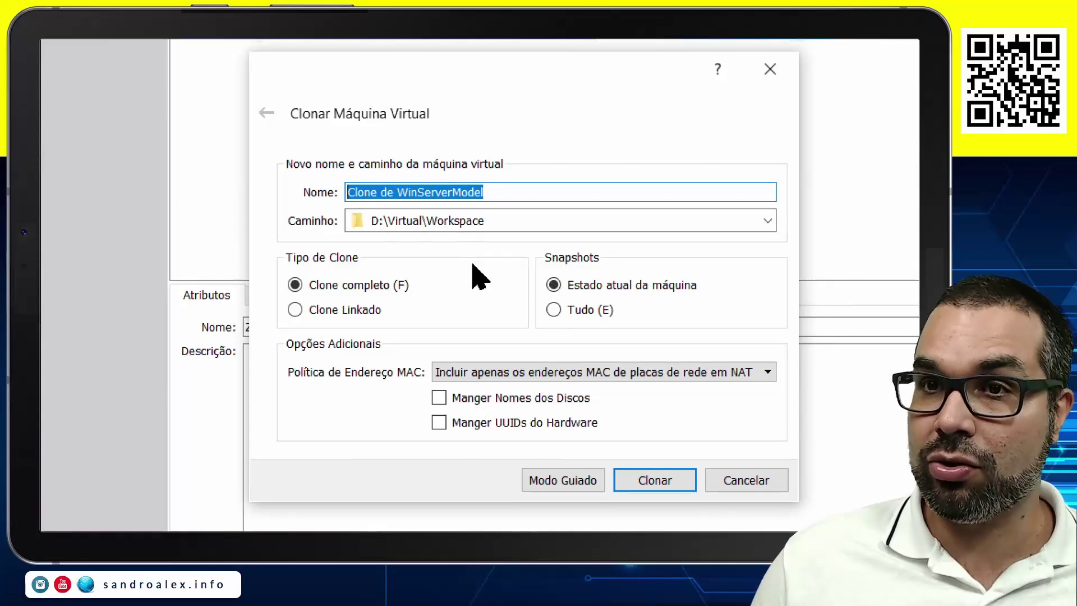
{"action": "key", "text": "Home"}
{"action": "key", "text": "Delete"}
{"action": "key", "text": "Delete"}
{"action": "key", "text": "Delete"}
{"action": "key", "text": "Delete"}
{"action": "key", "text": "Delete"}
{"action": "key", "text": "Delete"}
{"action": "key", "text": "Delete"}
{"action": "key", "text": "Delete"}
{"action": "key", "text": "Delete"}
{"action": "key", "text": "Delete"}
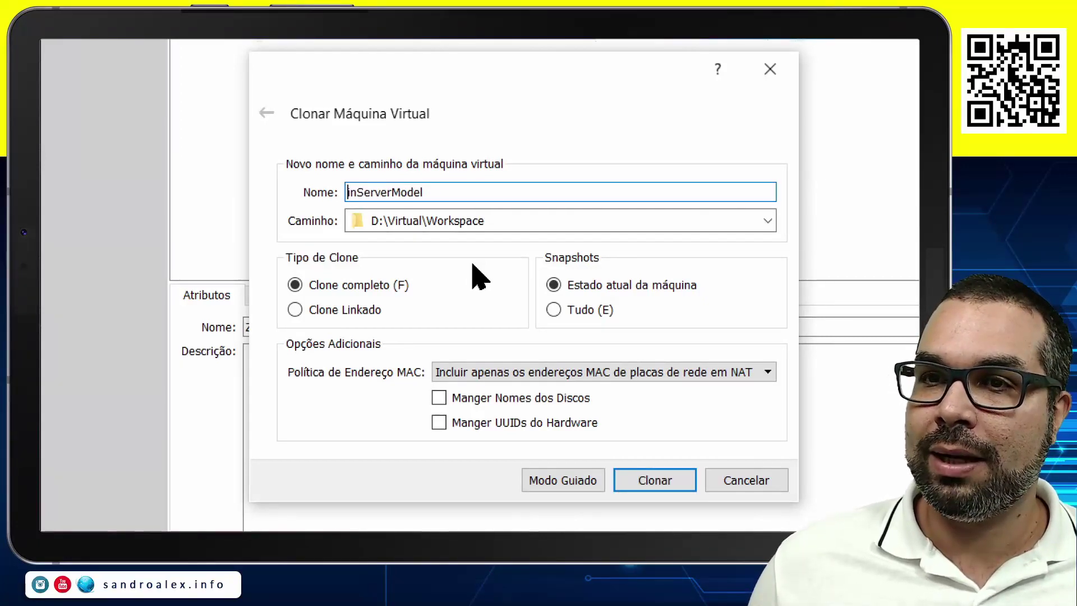
{"action": "type", "text": "W"}
{"action": "key", "text": "BackSpace"}
{"action": "key", "text": "BackSpace"}
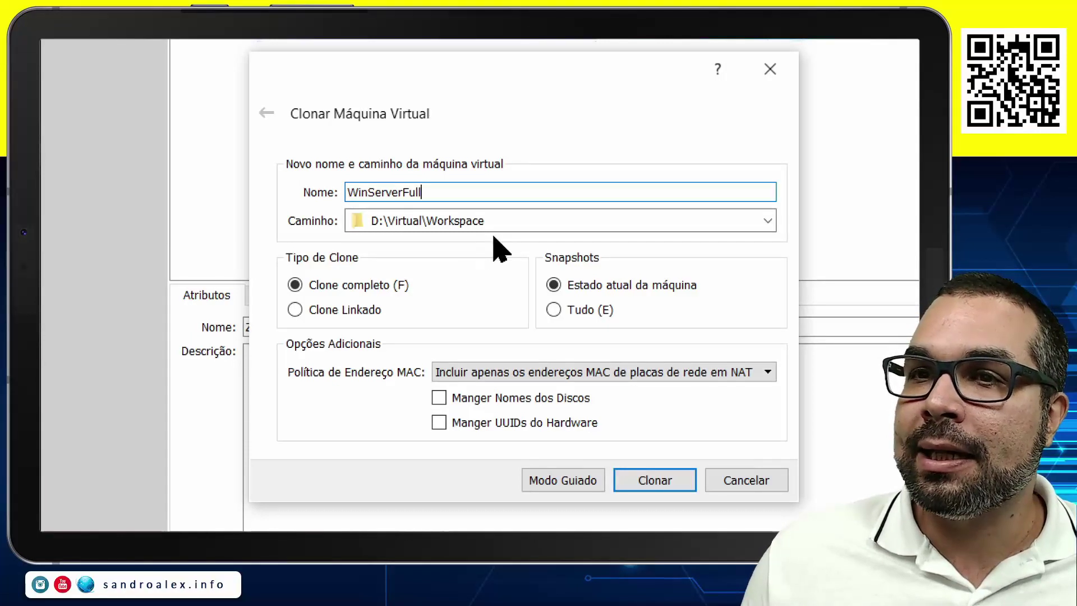
Set the clone's destination path to D:\Virtual\Workspace\AulaWin.
{"action": "left_click", "coordinate": [527, 219]}
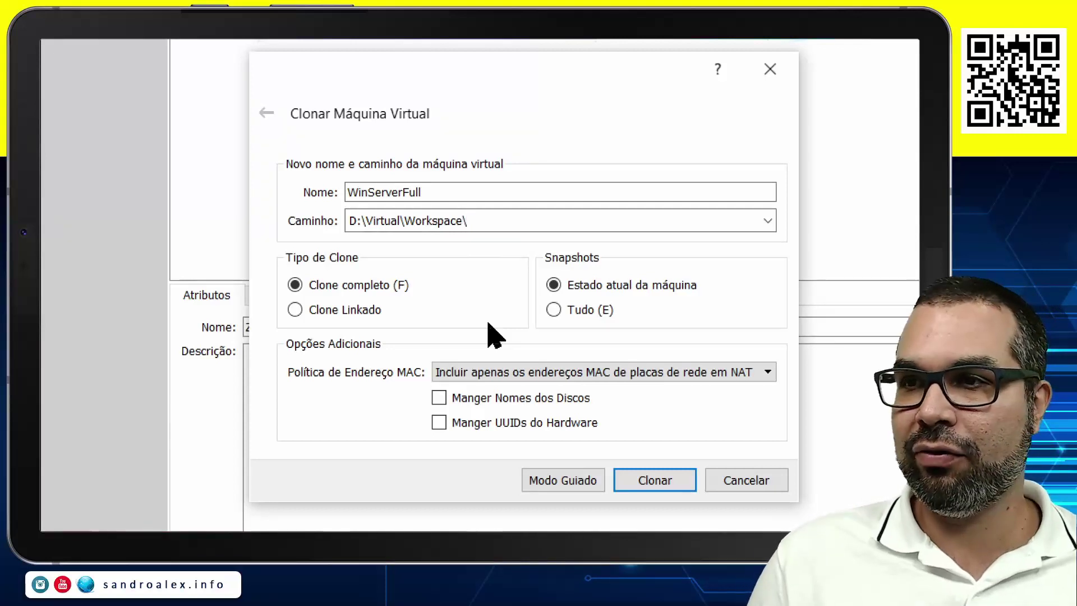
{"action": "left_click", "coordinate": [768, 223]}
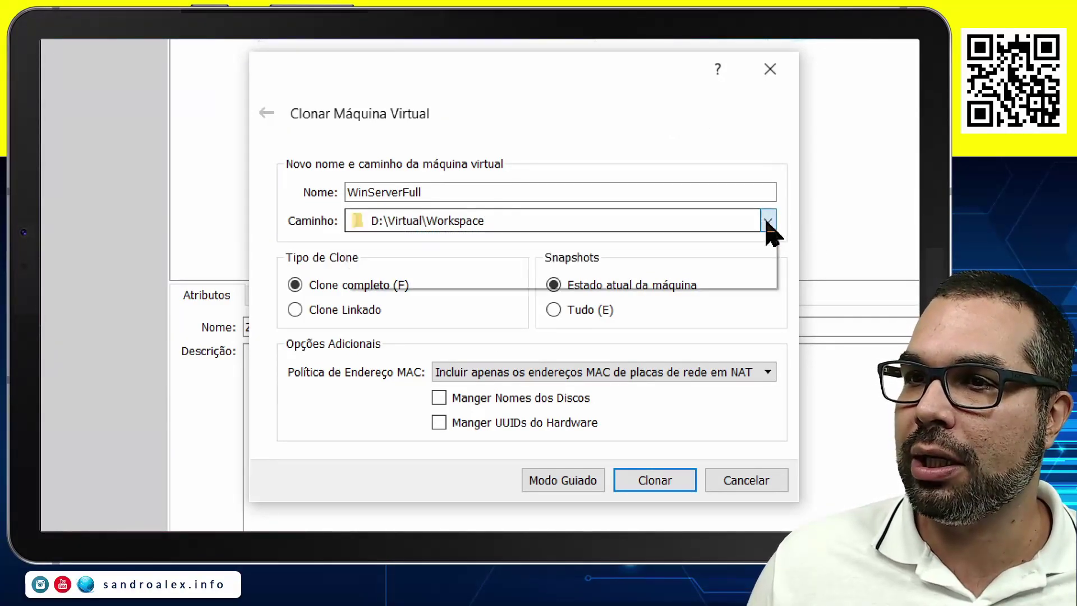
{"action": "left_click", "coordinate": [539, 260]}
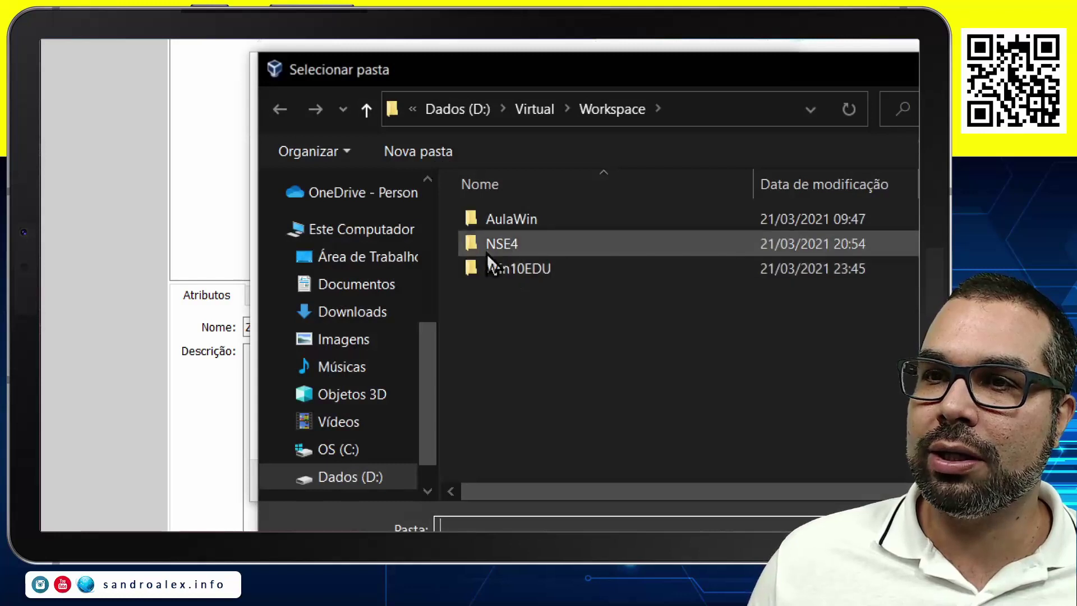
{"action": "double_click", "coordinate": [521, 218]}
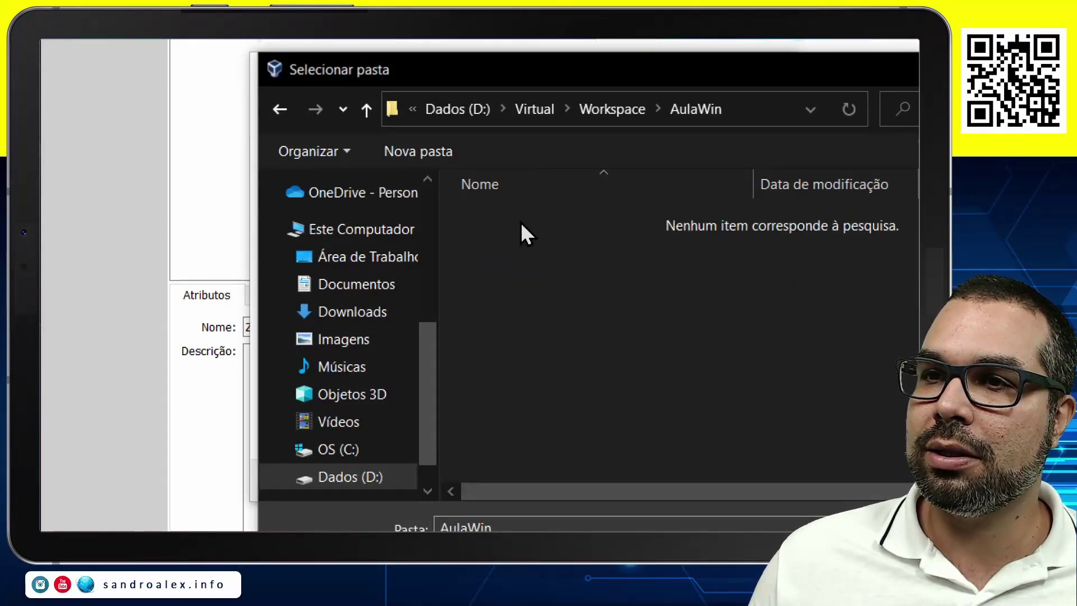
{"action": "right_click", "coordinate": [504, 310]}
{"action": "left_click", "coordinate": [580, 181]}
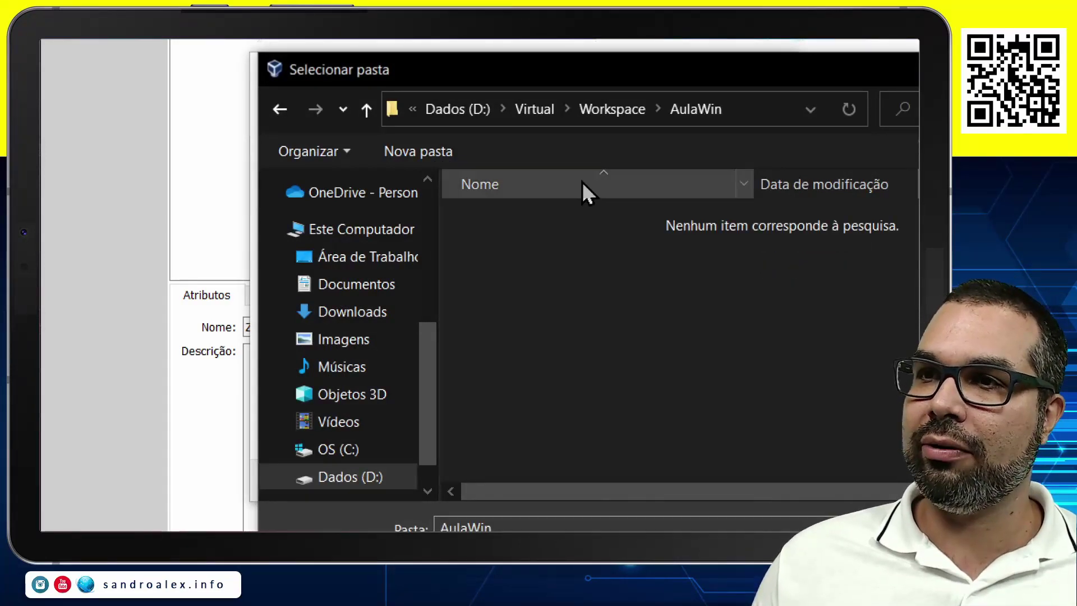
{"action": "left_click_drag", "start_coordinate": [634, 79], "coordinate": [401, 79]}
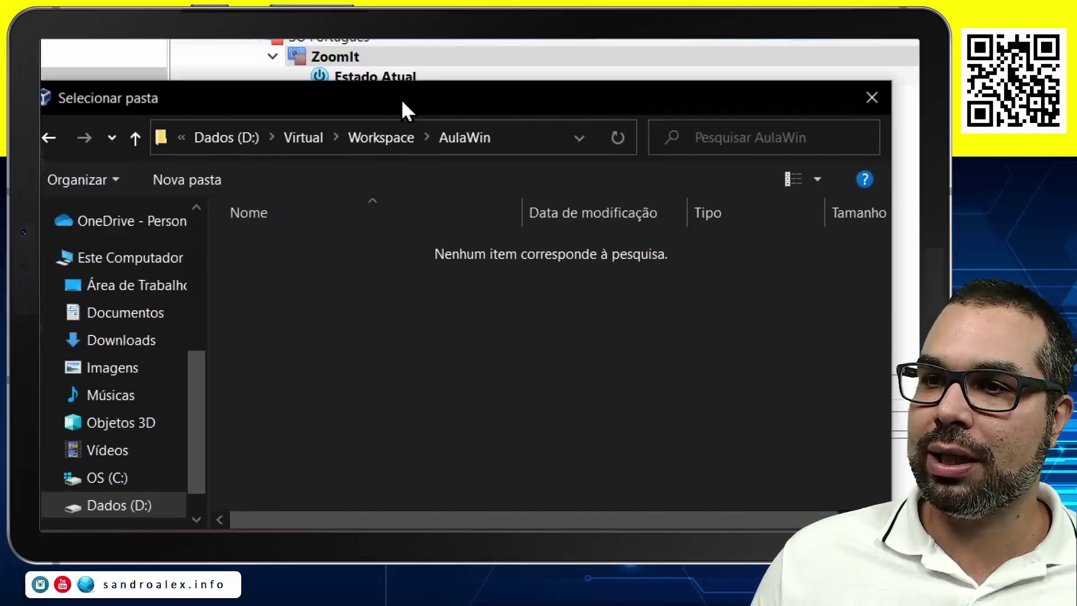
{"action": "left_click", "coordinate": [729, 412]}
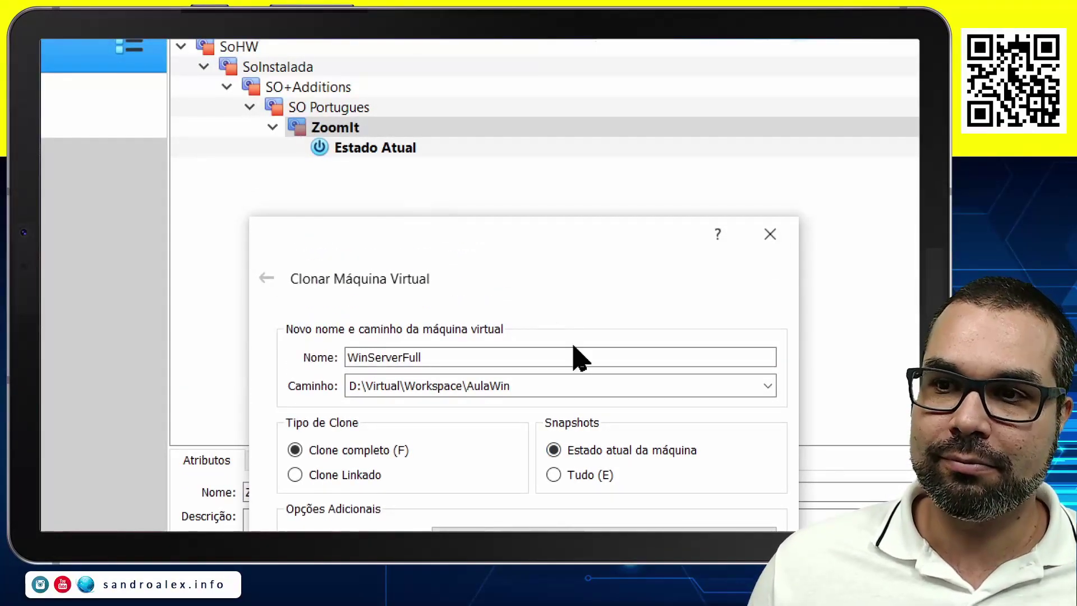
Generate new MAC addresses for all adapters and start the full clone.
{"action": "left_click", "coordinate": [569, 476]}
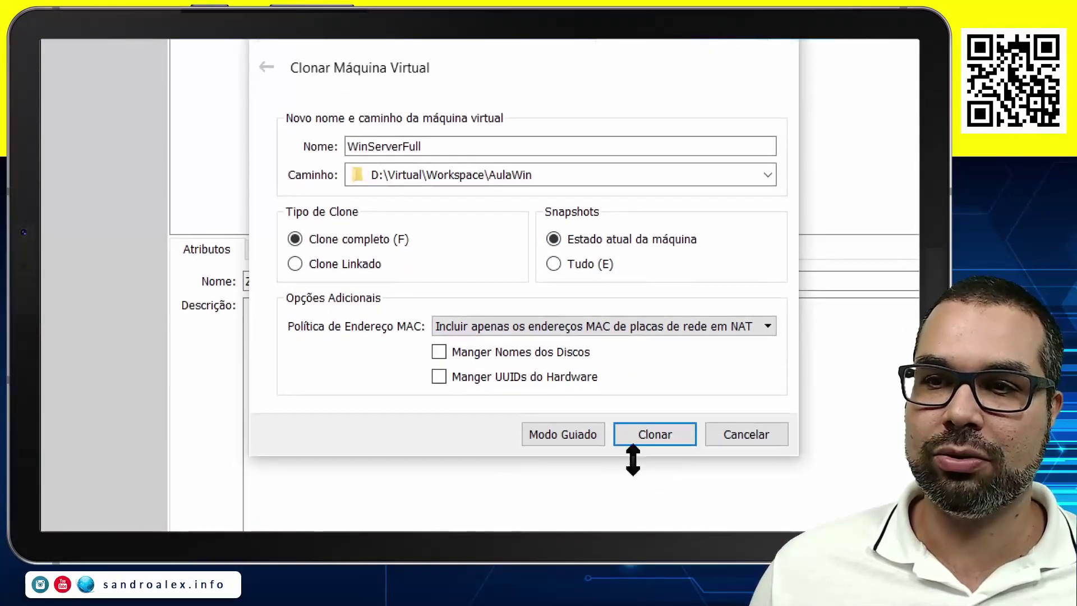
{"action": "left_click", "coordinate": [640, 327]}
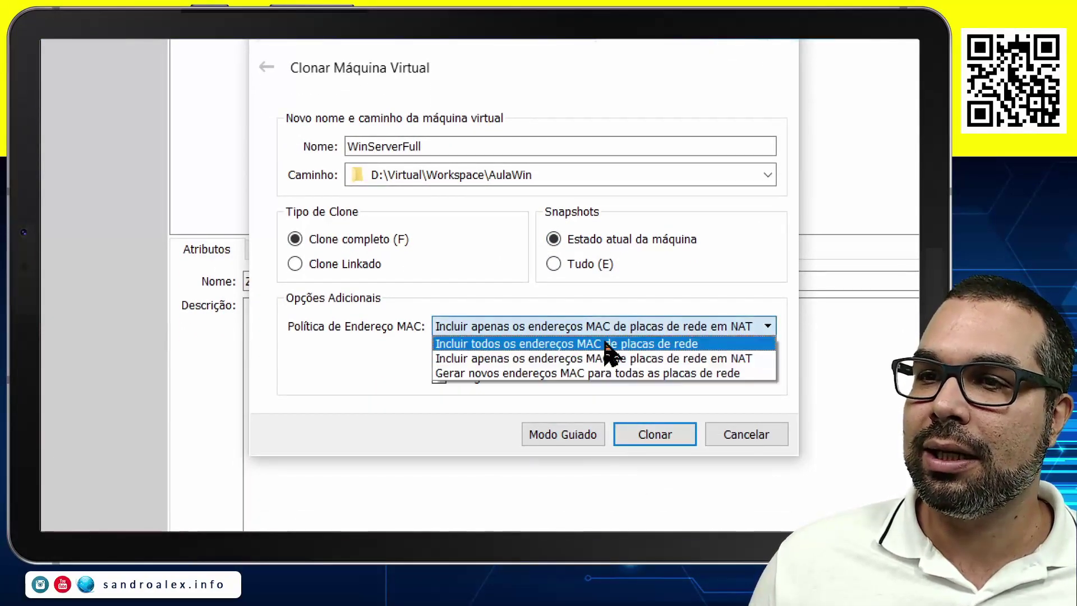
{"action": "left_click", "coordinate": [556, 373]}
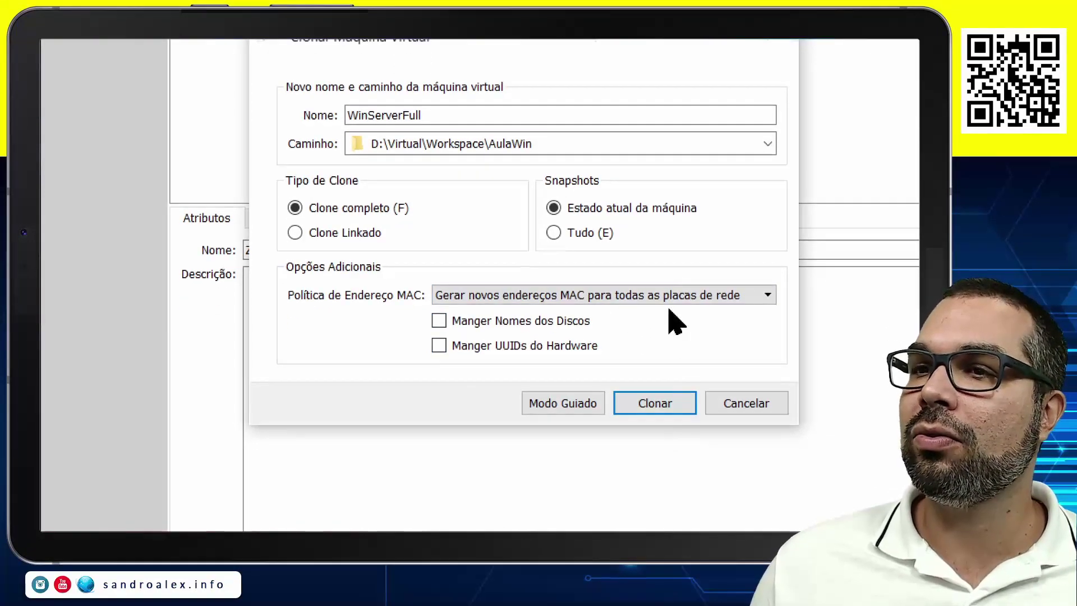
{"action": "left_click", "coordinate": [660, 404]}
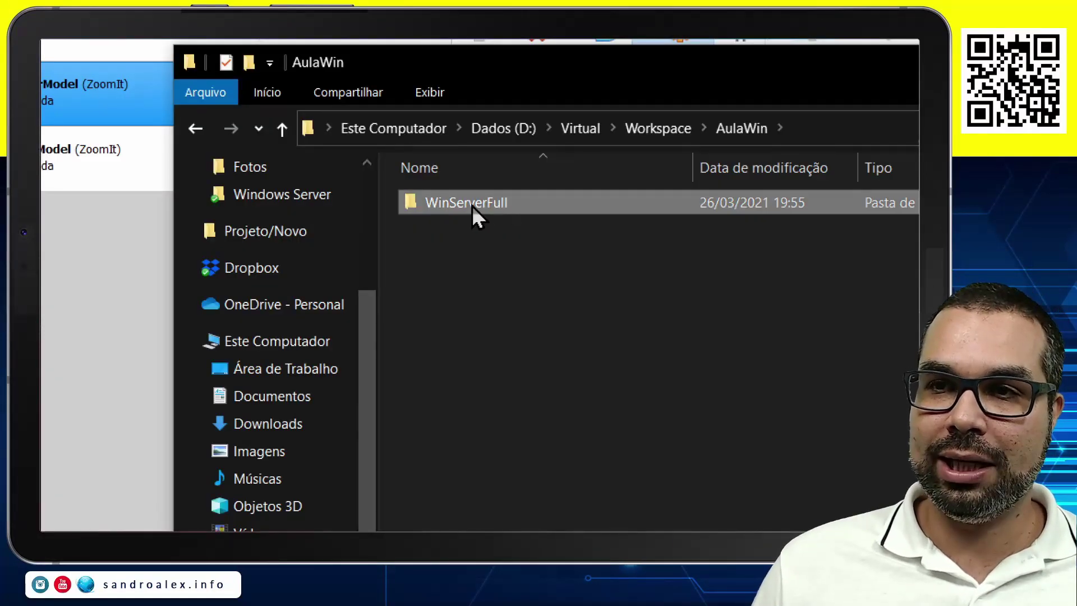
Open the properties of the new WinServerFull folder in AulaWin to check it.
{"action": "double_click", "coordinate": [482, 207]}
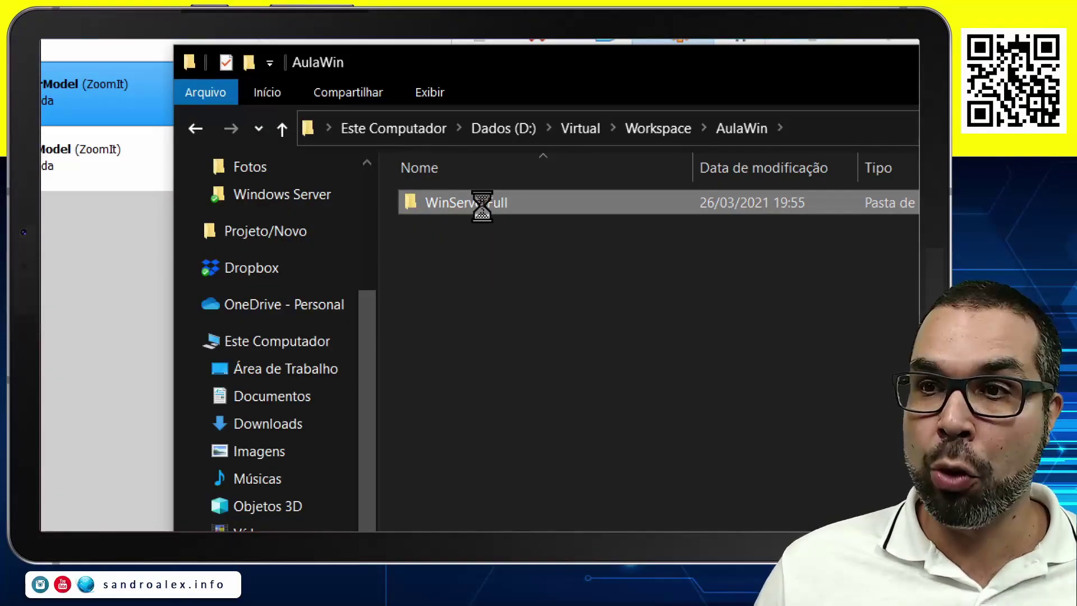
{"action": "right_click", "coordinate": [484, 209]}
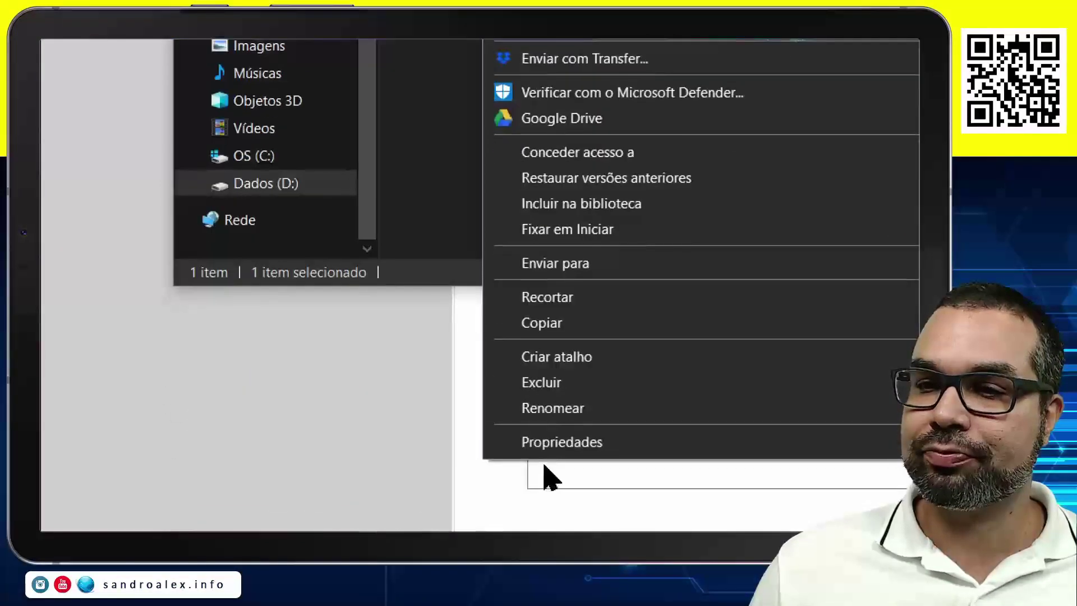
{"action": "left_click", "coordinate": [551, 443]}
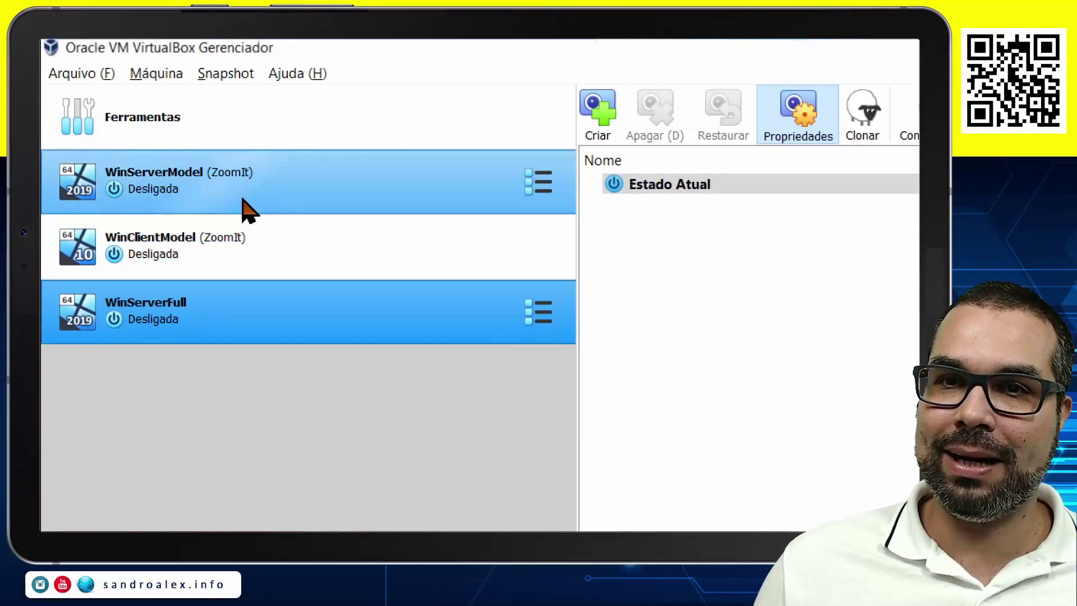
Clone WinServerModel's ZoomIt snapshot, naming the new machine WinServerMatriz.
{"action": "left_click", "coordinate": [224, 203]}
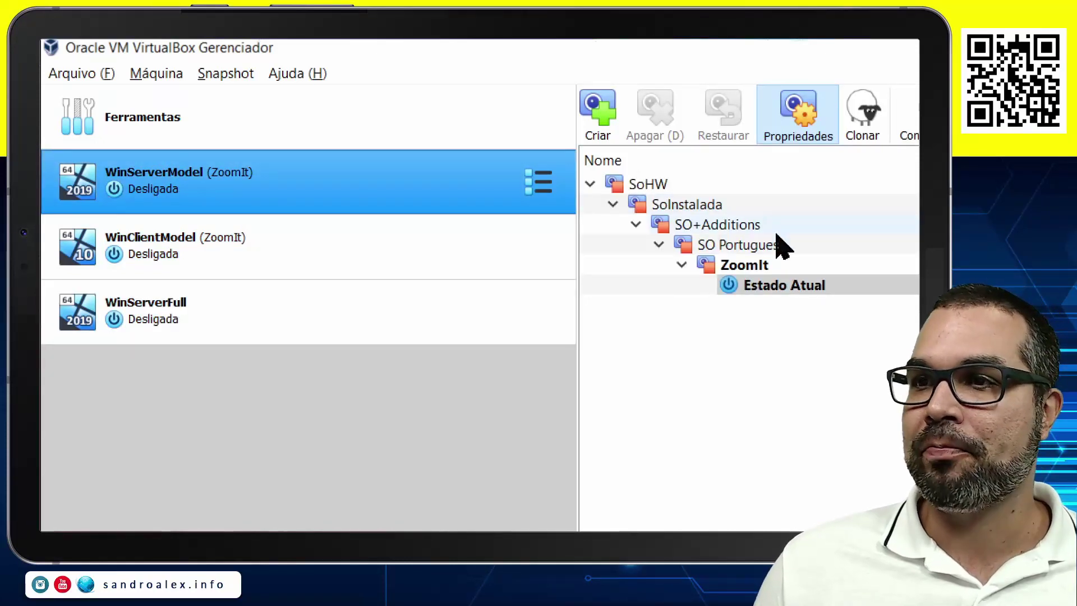
{"action": "left_click", "coordinate": [744, 267]}
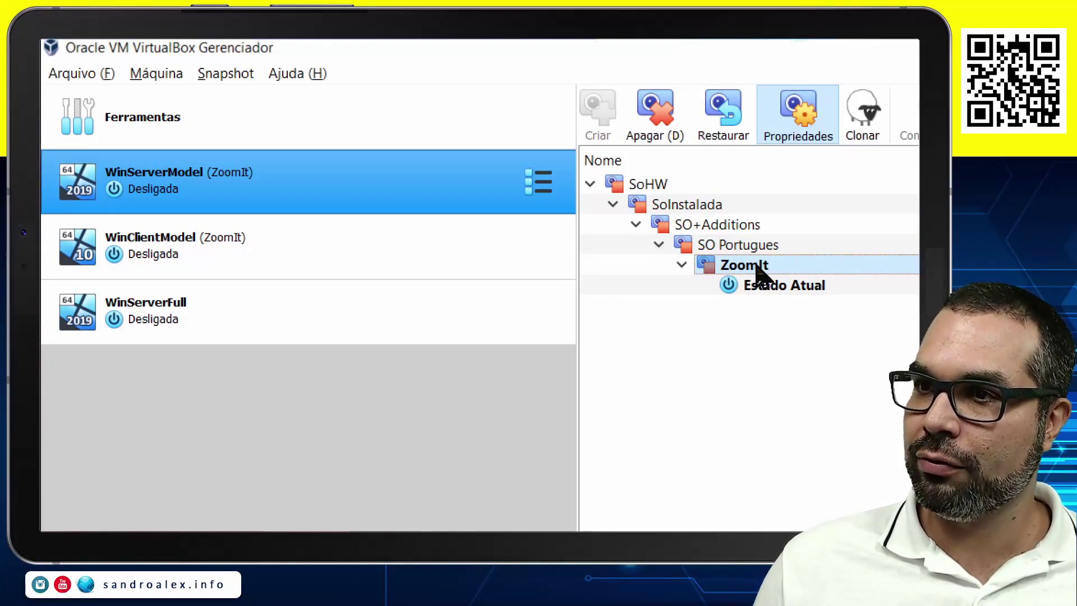
{"action": "left_click", "coordinate": [578, 127]}
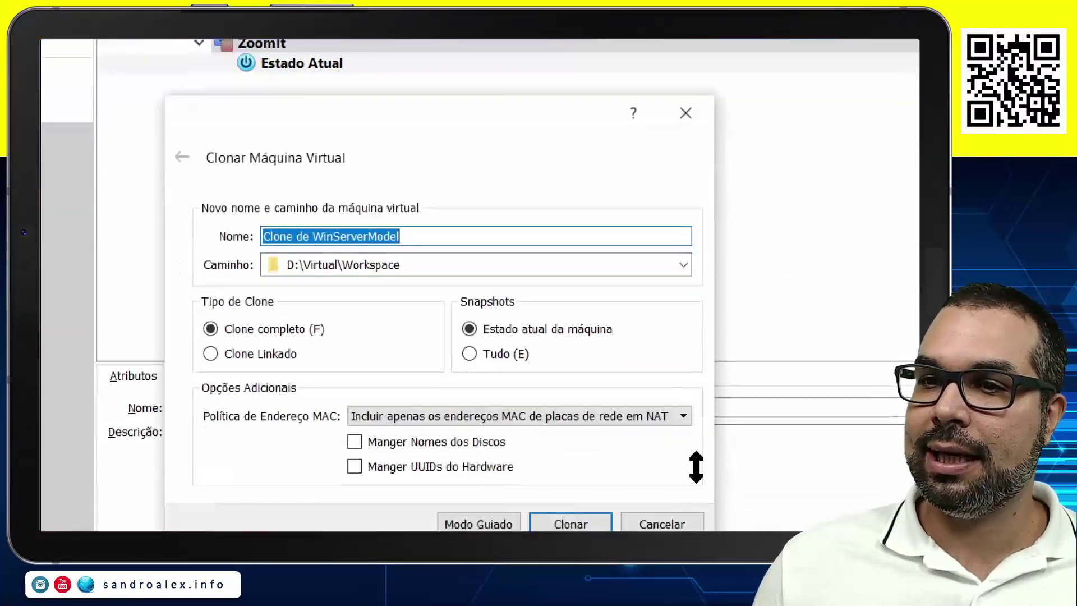
{"action": "left_click", "coordinate": [442, 157]}
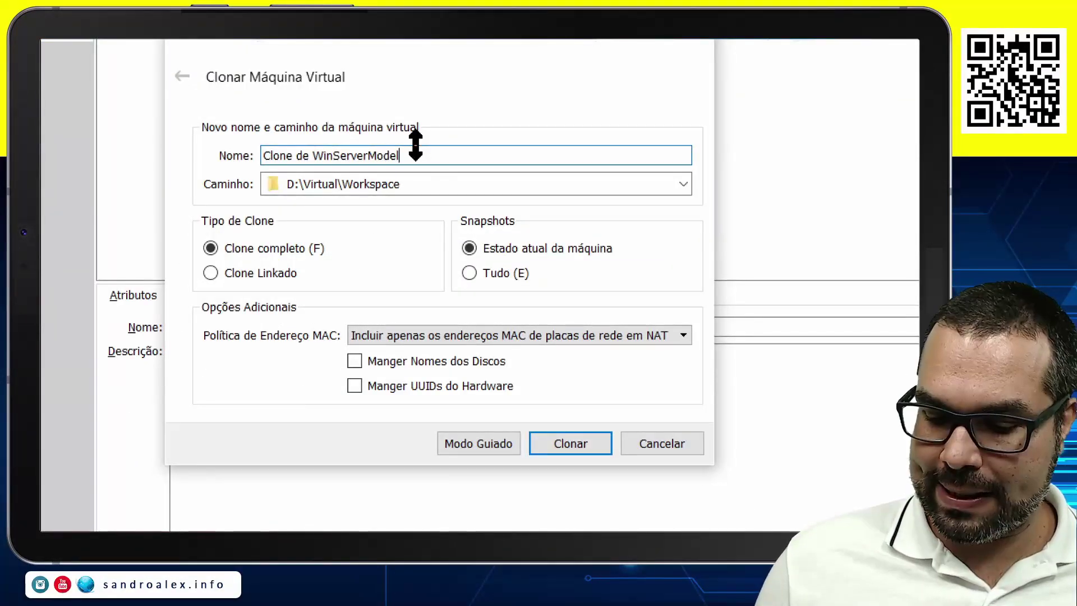
{"action": "key", "text": "Home"}
{"action": "key", "text": "Delete"}
{"action": "key", "text": "Delete"}
{"action": "key", "text": "Delete"}
{"action": "key", "text": "Delete"}
{"action": "key", "text": "Delete"}
{"action": "key", "text": "Delete"}
{"action": "key", "text": "Delete"}
{"action": "key", "text": "Delete"}
{"action": "key", "text": "Delete"}
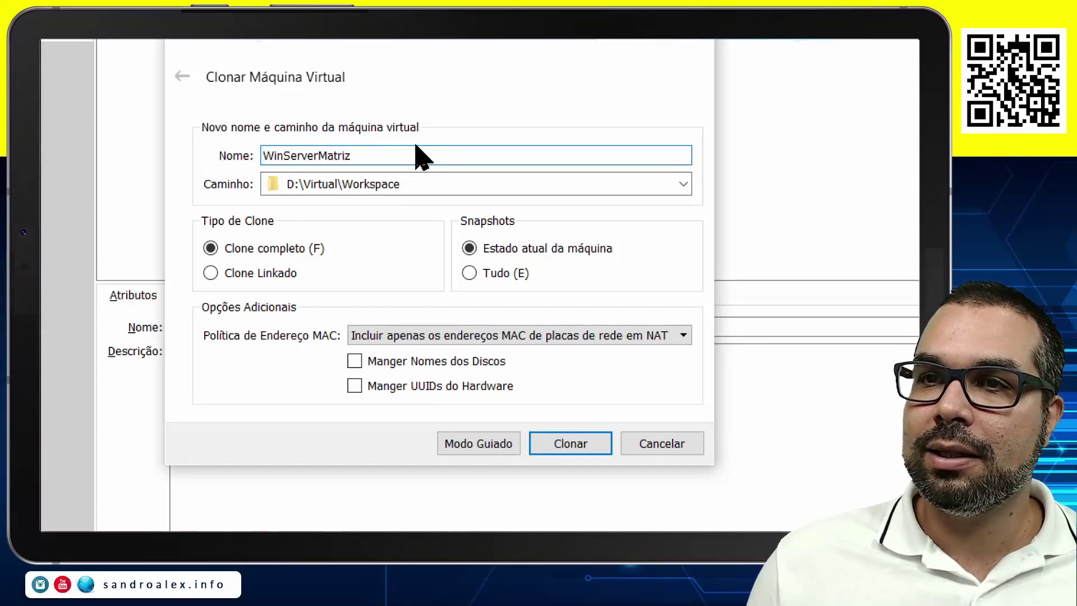
Set the clone's destination folder to AulaWin.
{"action": "left_click", "coordinate": [683, 185]}
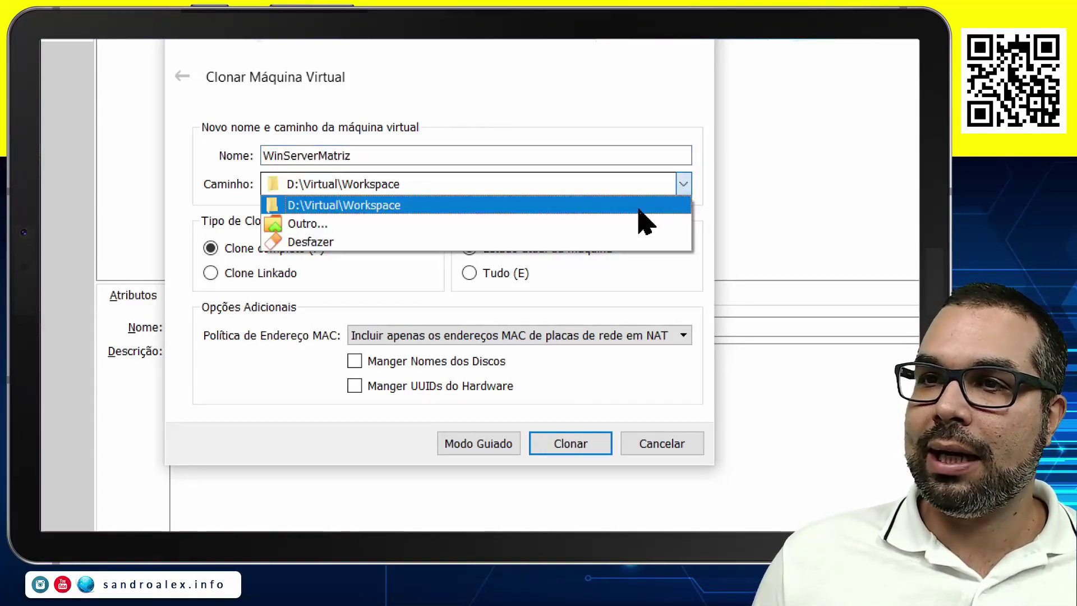
{"action": "left_click", "coordinate": [526, 227]}
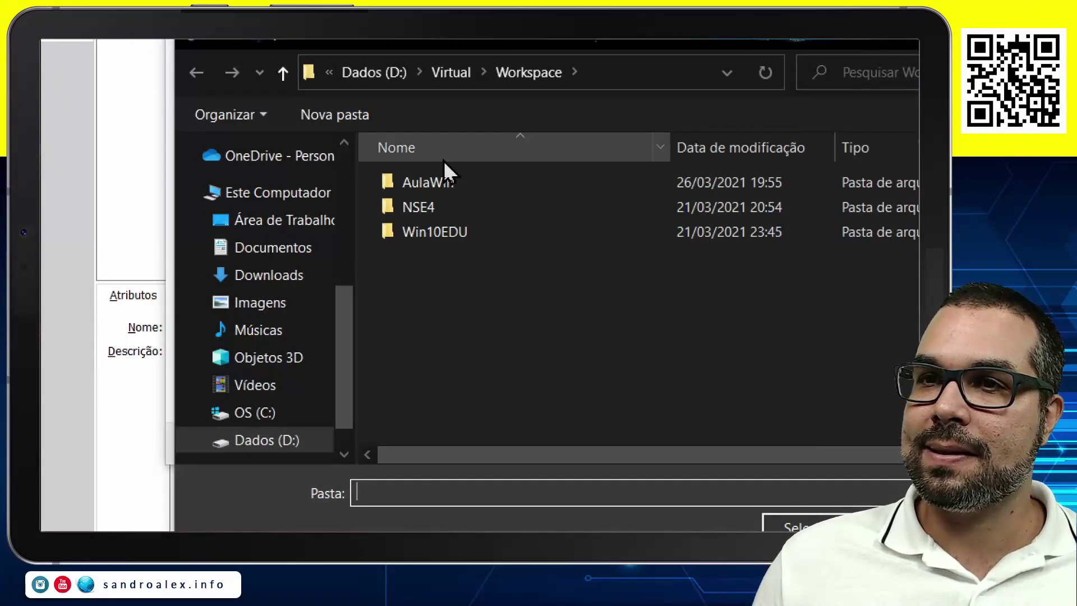
{"action": "double_click", "coordinate": [424, 184]}
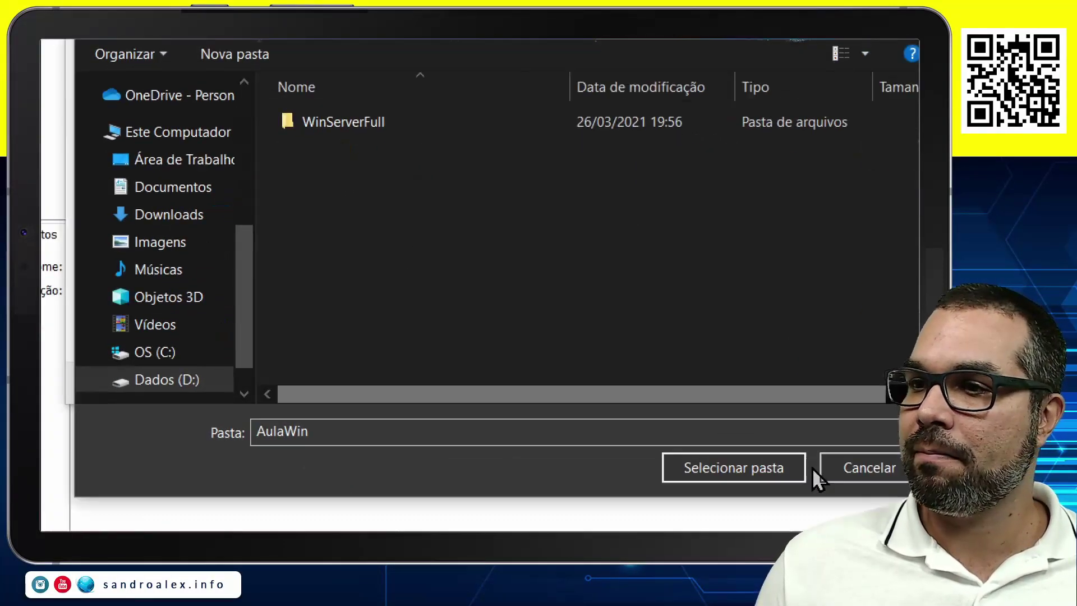
{"action": "left_click", "coordinate": [796, 468]}
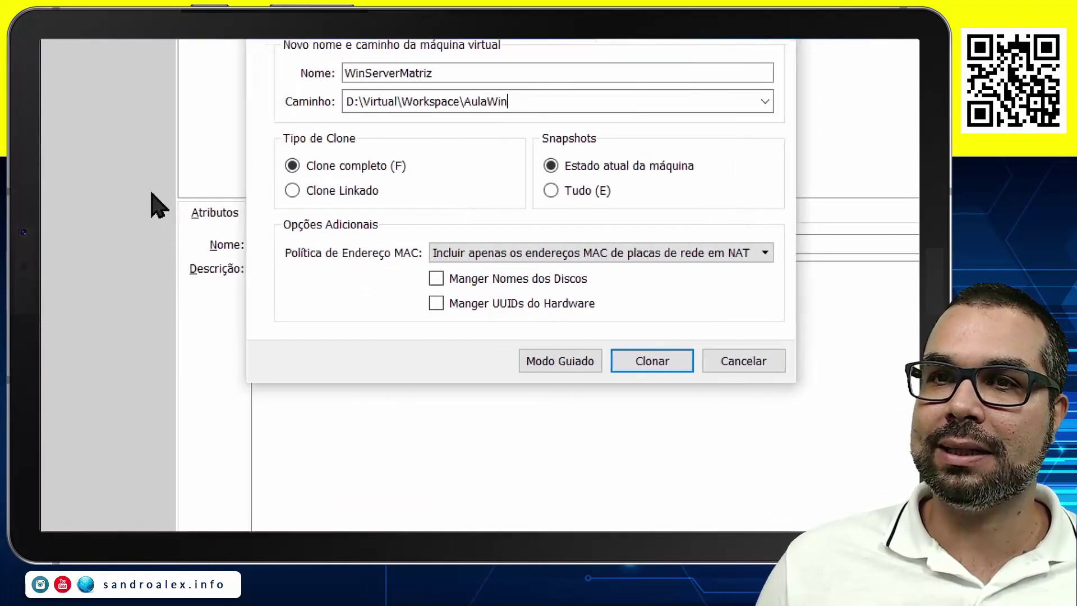
Make it a linked clone with new MAC addresses for all adapters and create it.
{"action": "left_click", "coordinate": [365, 190]}
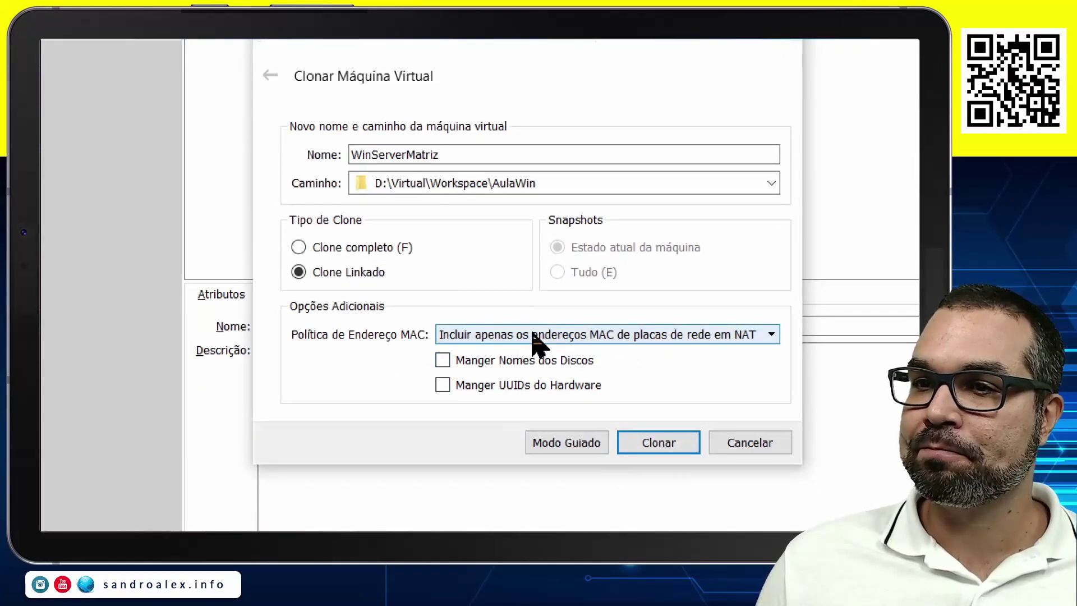
{"action": "left_click", "coordinate": [639, 337]}
{"action": "left_click", "coordinate": [596, 379]}
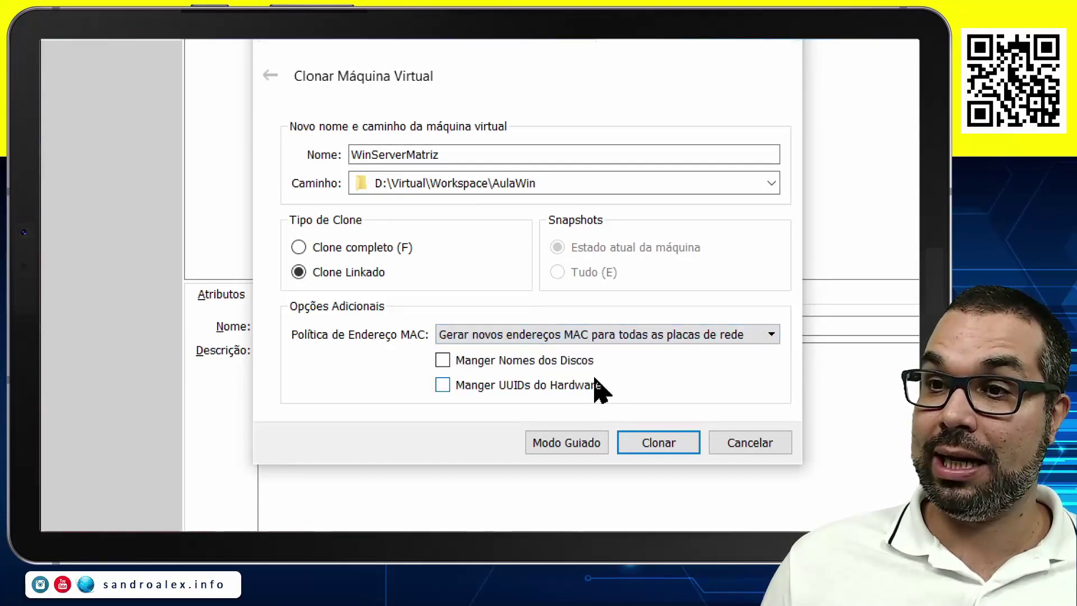
{"action": "left_click", "coordinate": [655, 447]}
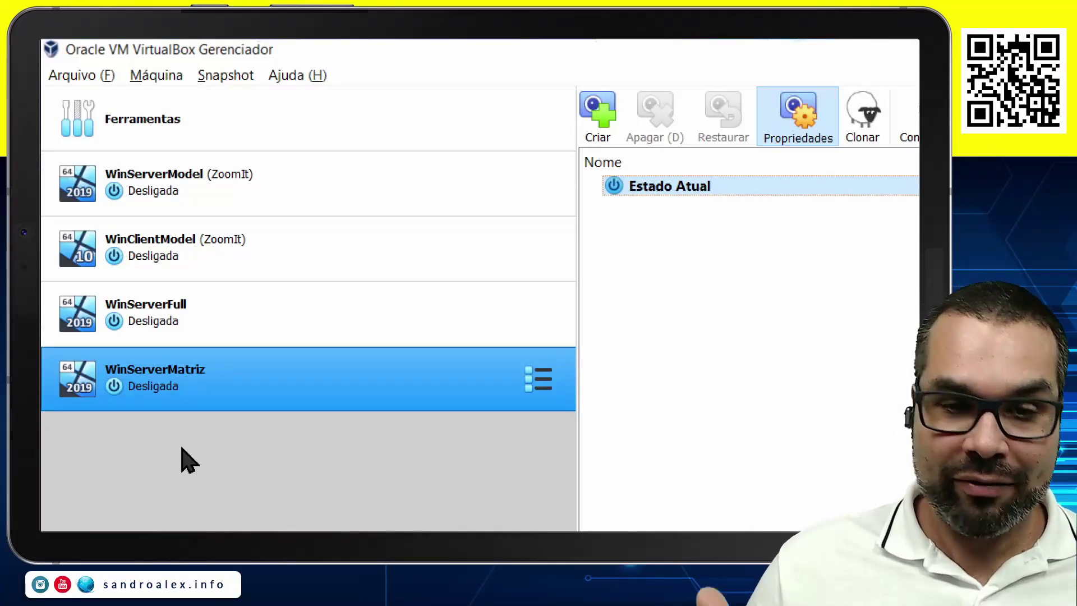
In Explorer's AulaWin folder, check WinServerFull's properties, showing 9,83 GB.
{"action": "key", "text": "alt+Tab"}
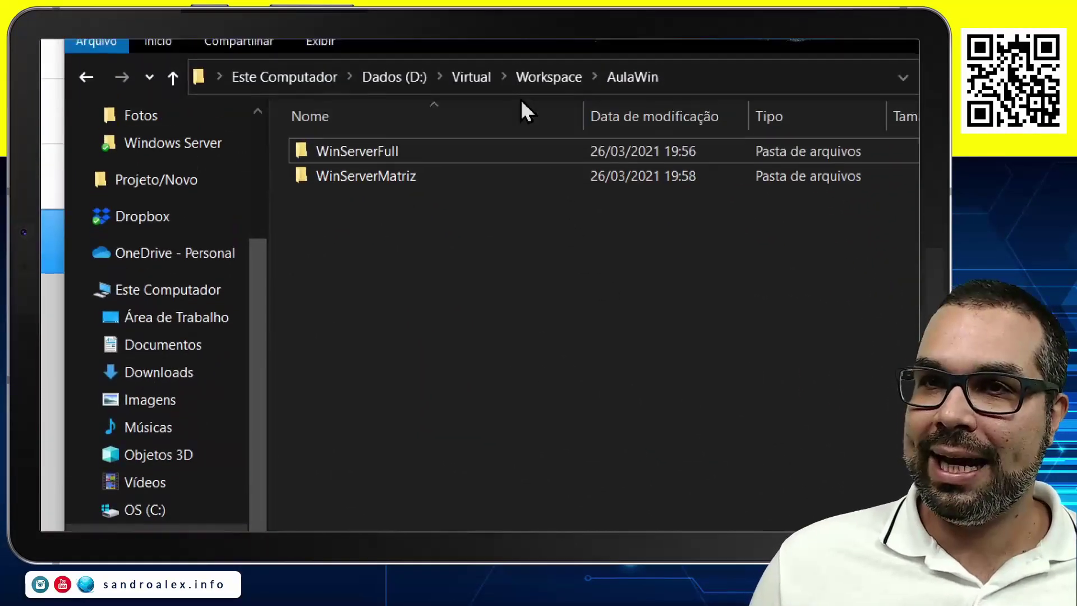
{"action": "double_click", "coordinate": [370, 152]}
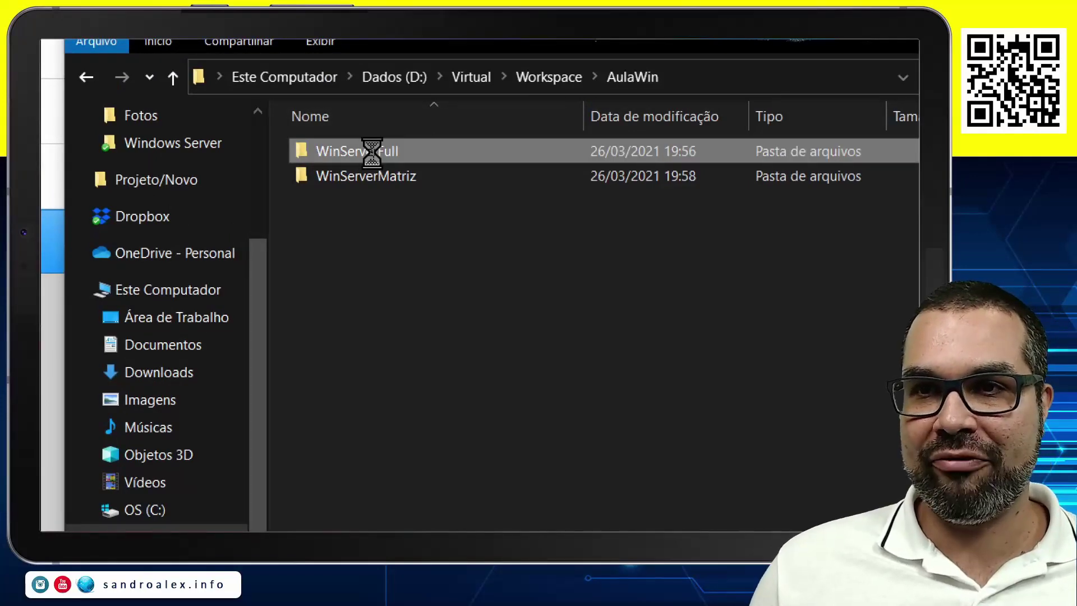
{"action": "right_click", "coordinate": [373, 154]}
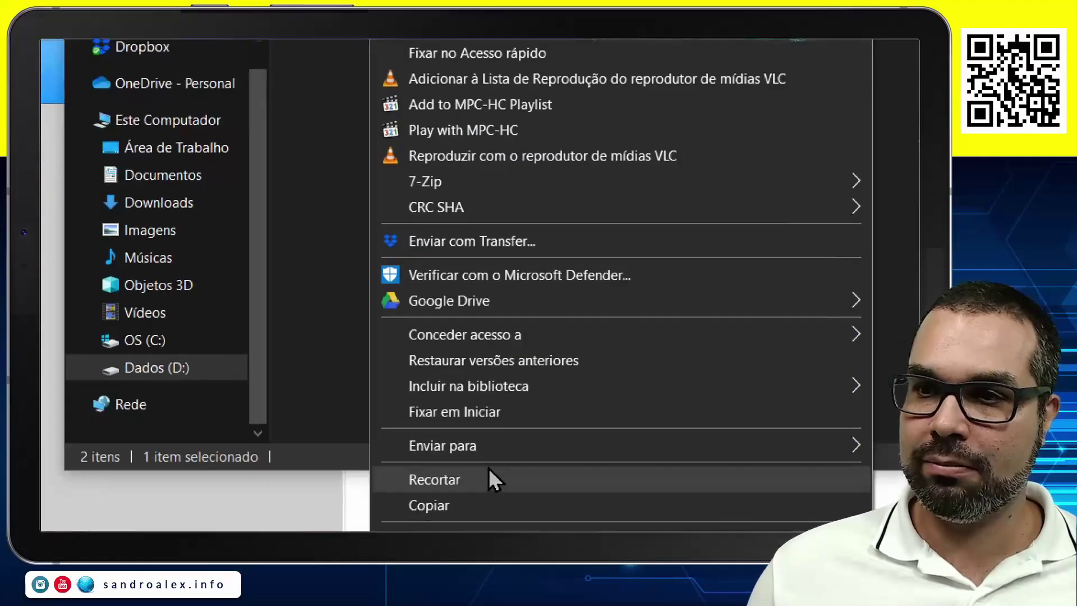
{"action": "left_click", "coordinate": [462, 471]}
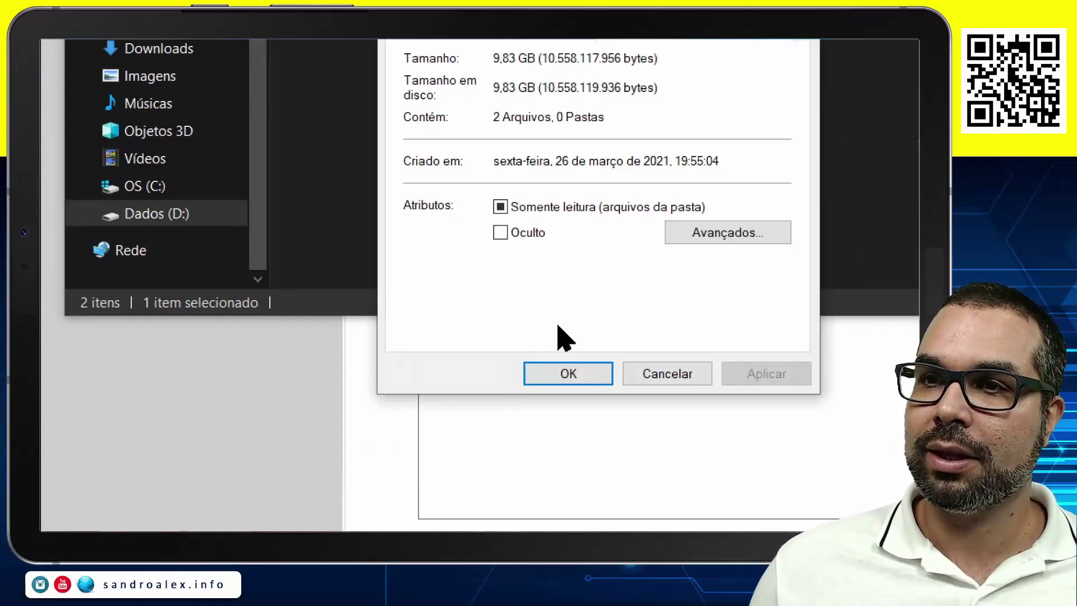
{"action": "left_click", "coordinate": [655, 393]}
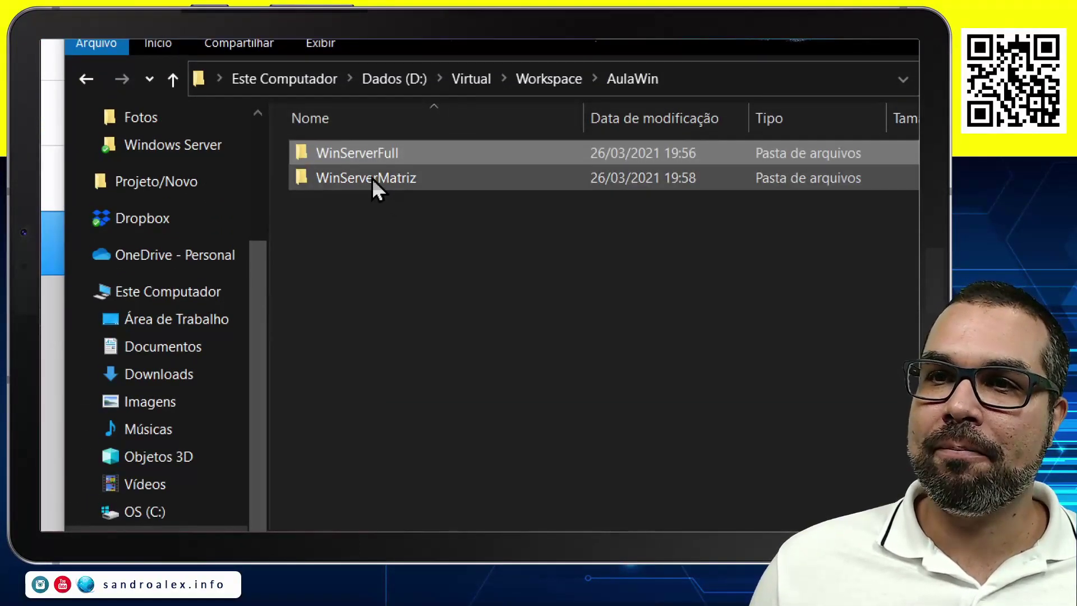
Check WinServerMatriz's properties, showing only 2,00 MB.
{"action": "double_click", "coordinate": [372, 178]}
{"action": "right_click", "coordinate": [372, 178]}
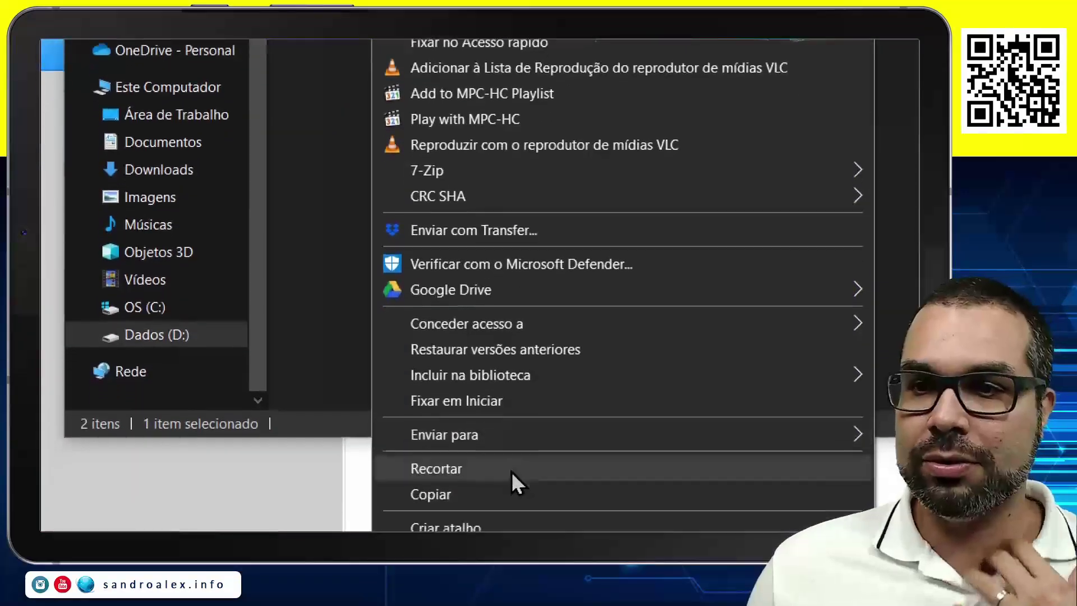
{"action": "left_click", "coordinate": [481, 464]}
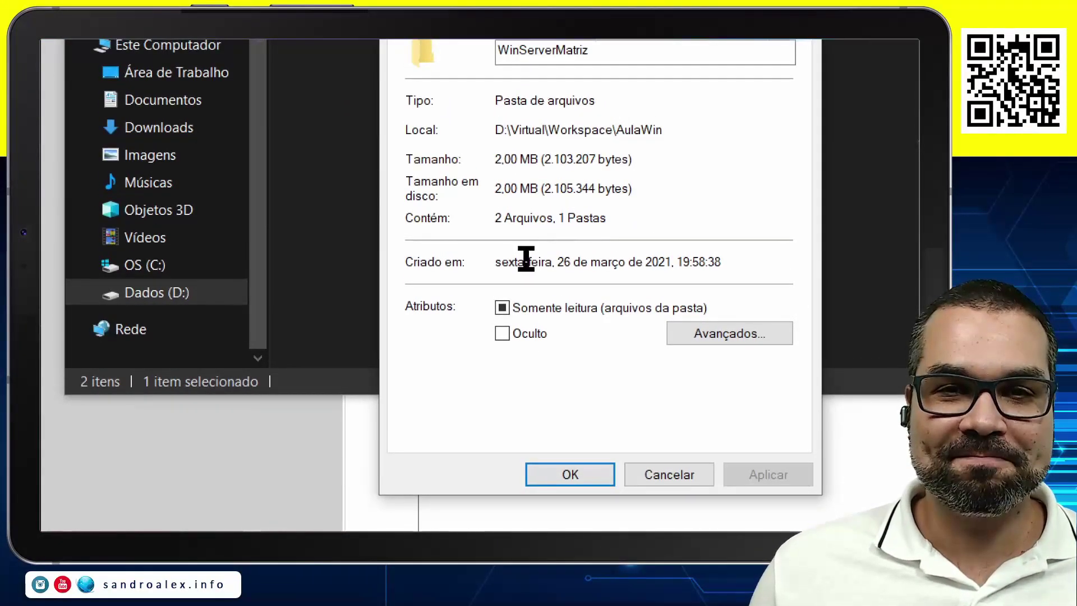
{"action": "left_click", "coordinate": [672, 474]}
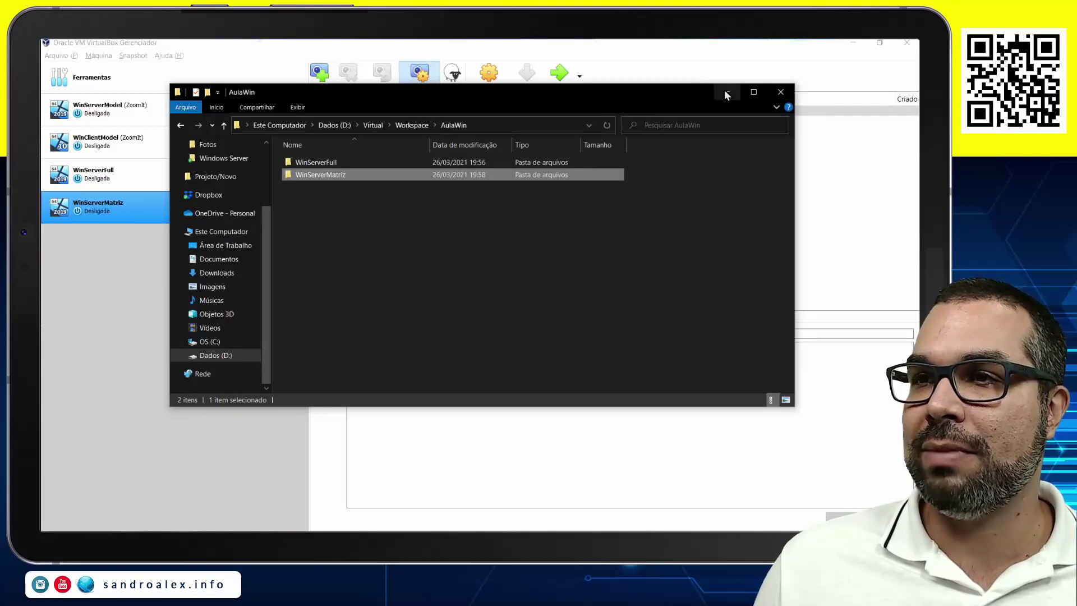
Minimize Explorer, review the WinServerFull and WinServerMatriz clones, then select WinServerModel's ZoomIt snapshot.
{"action": "left_click", "coordinate": [725, 91]}
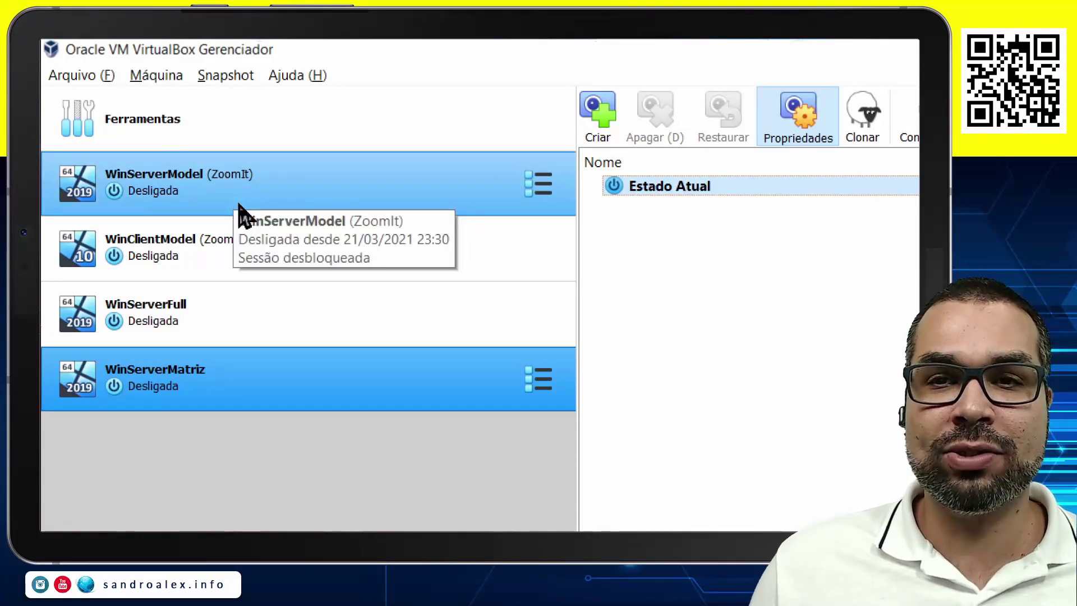
{"action": "left_click", "coordinate": [192, 332]}
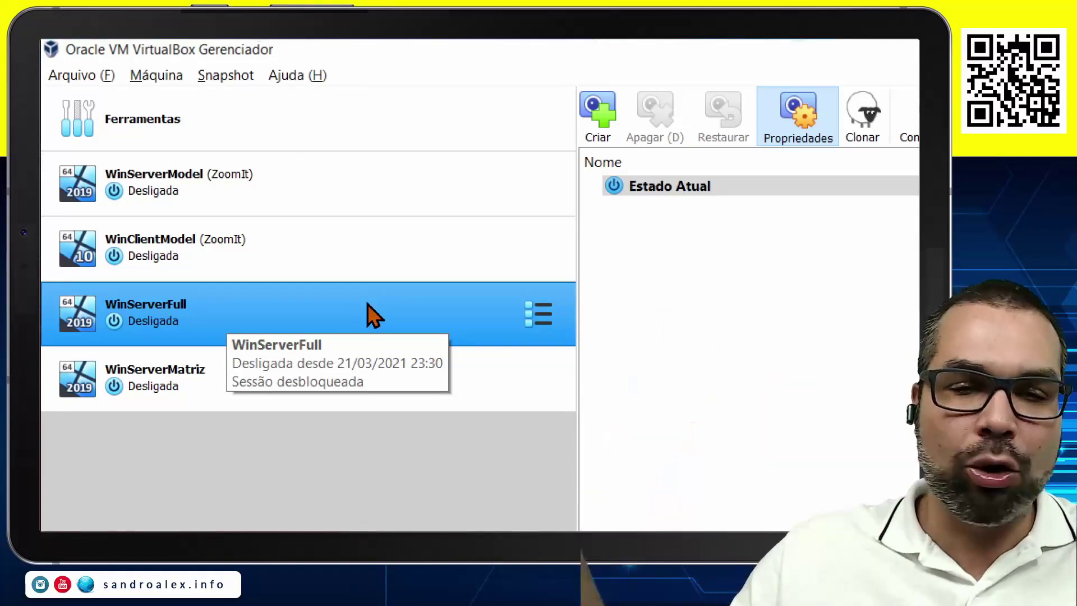
{"action": "left_click", "coordinate": [320, 389]}
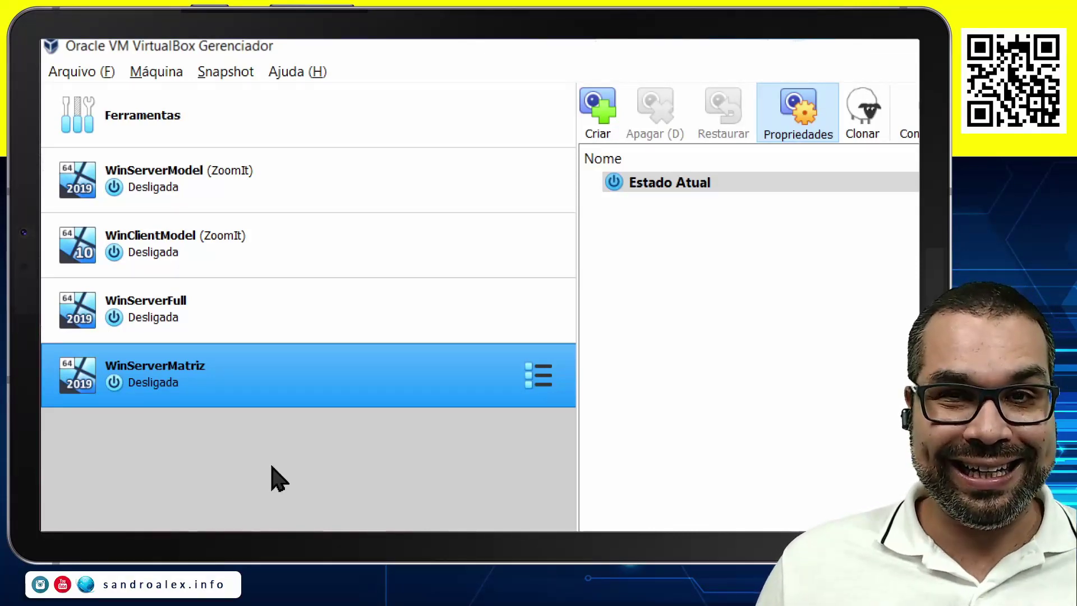
{"action": "left_click", "coordinate": [251, 176]}
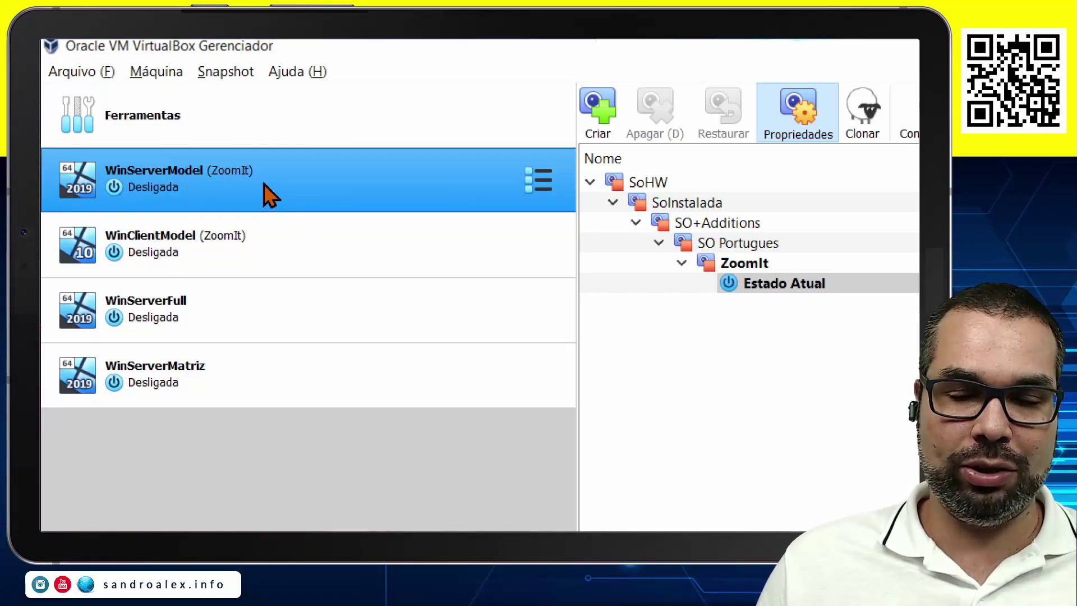
{"action": "left_click", "coordinate": [253, 373]}
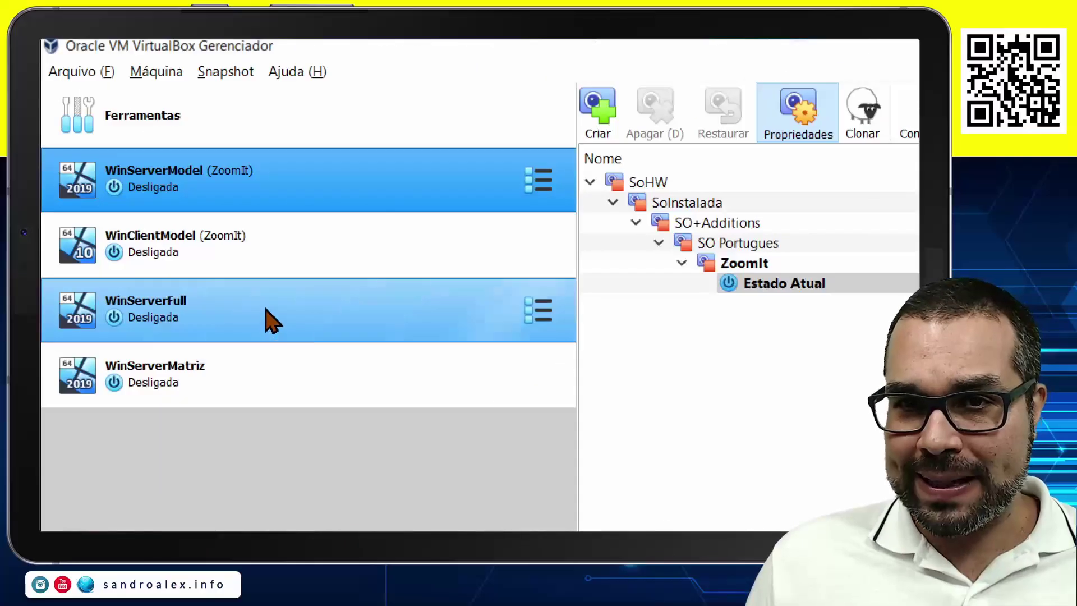
{"action": "left_click", "coordinate": [226, 320]}
{"action": "left_click", "coordinate": [219, 376], "text": "ctrl"}
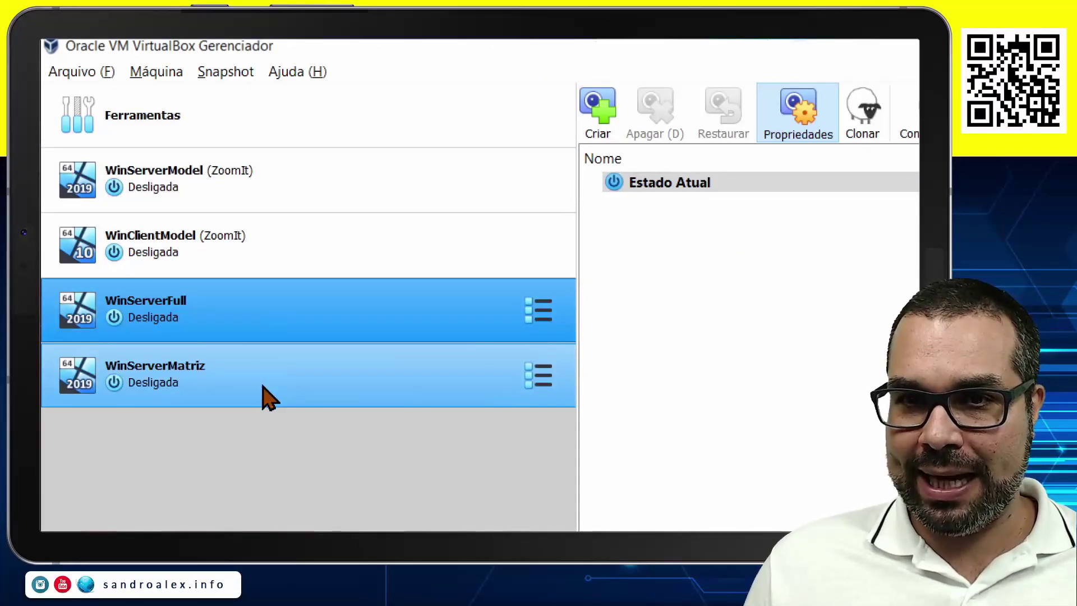
{"action": "left_click", "coordinate": [307, 298]}
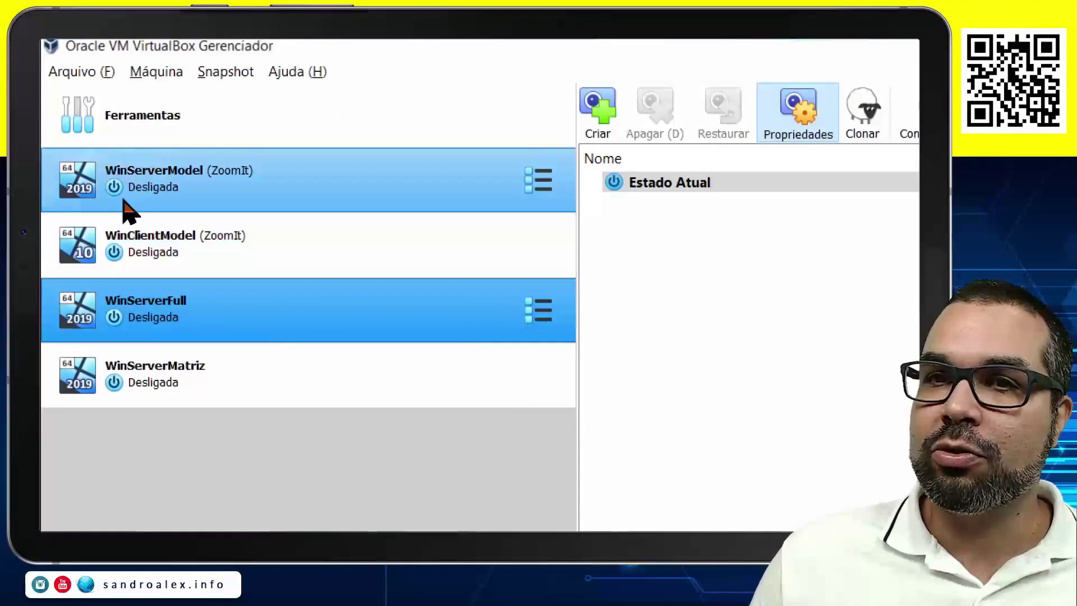
{"action": "left_click", "coordinate": [219, 187]}
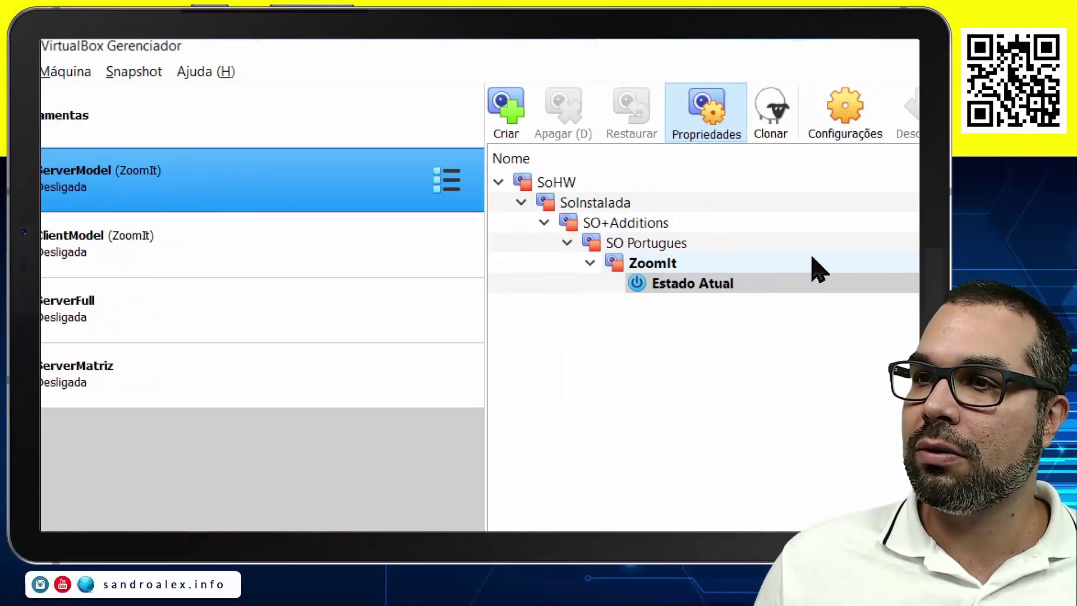
{"action": "left_click", "coordinate": [774, 263]}
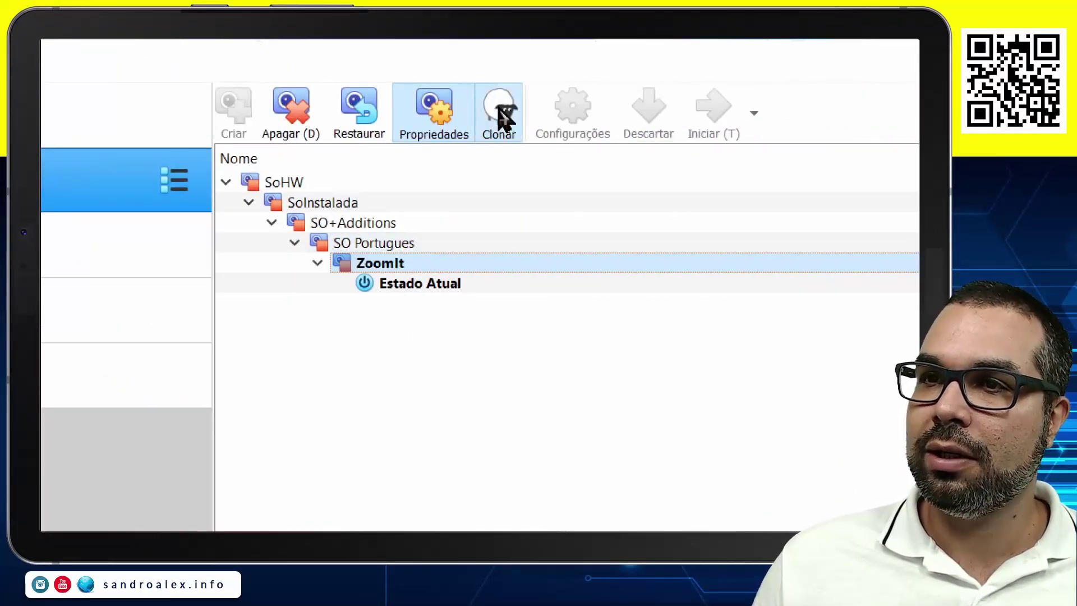
Clone the ZoomIt snapshot as WinServerFullF, including all snapshots.
{"action": "left_click", "coordinate": [501, 112]}
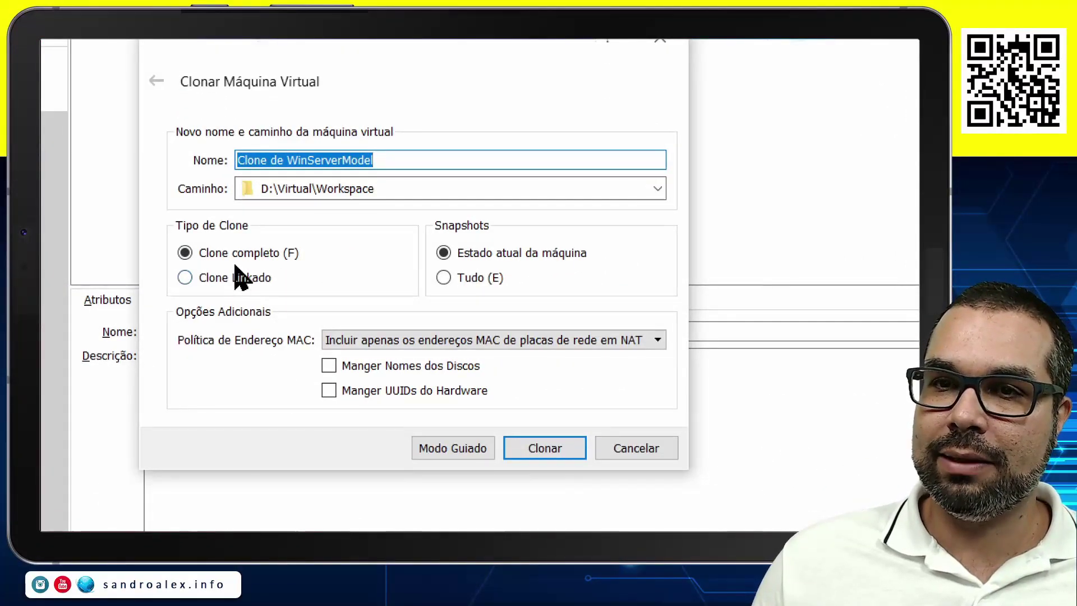
{"action": "left_click", "coordinate": [315, 158]}
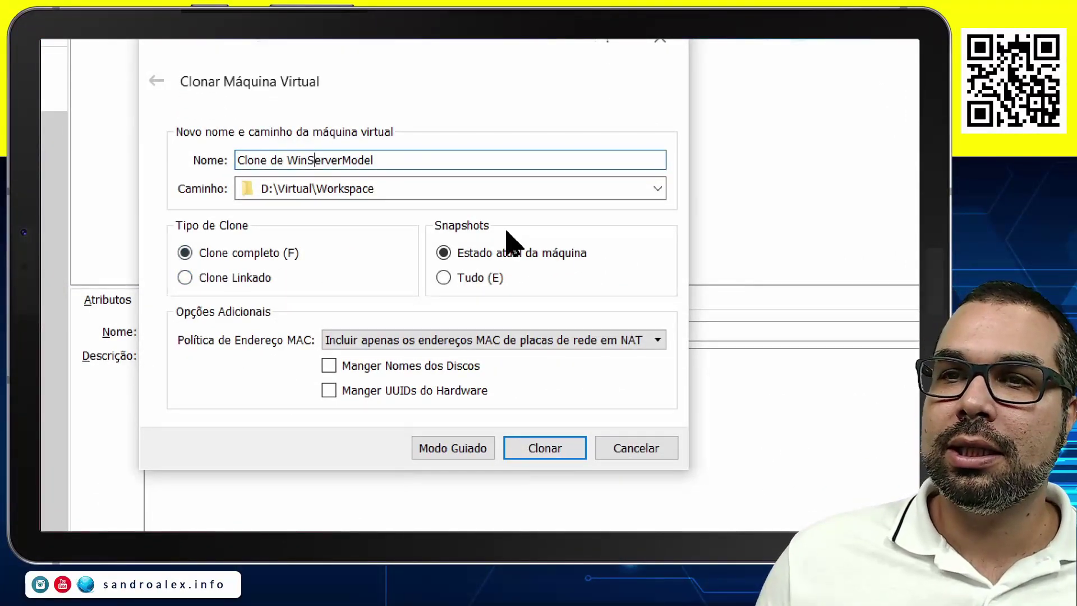
{"action": "key", "text": "shift+Home"}
{"action": "key", "text": "BackSpace"}
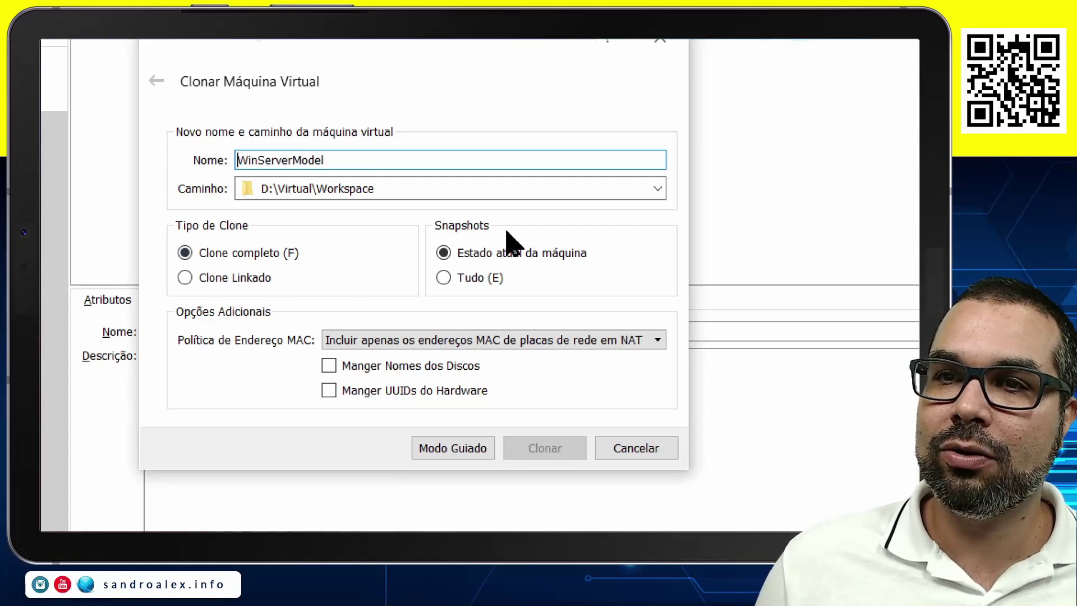
{"action": "key", "text": "End"}
{"action": "key", "text": "BackSpace"}
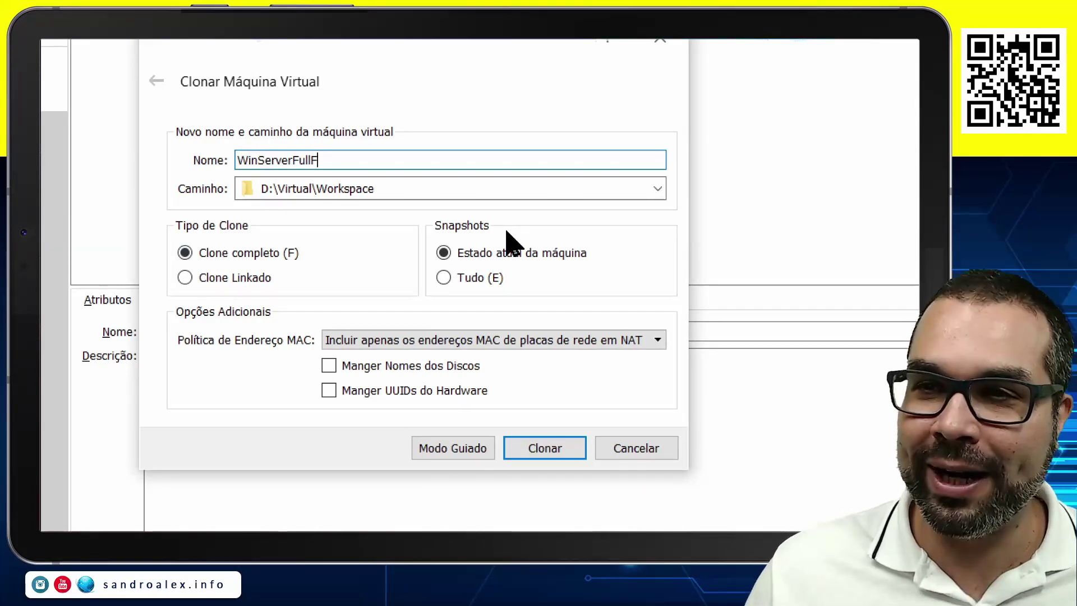
{"action": "left_click", "coordinate": [451, 284]}
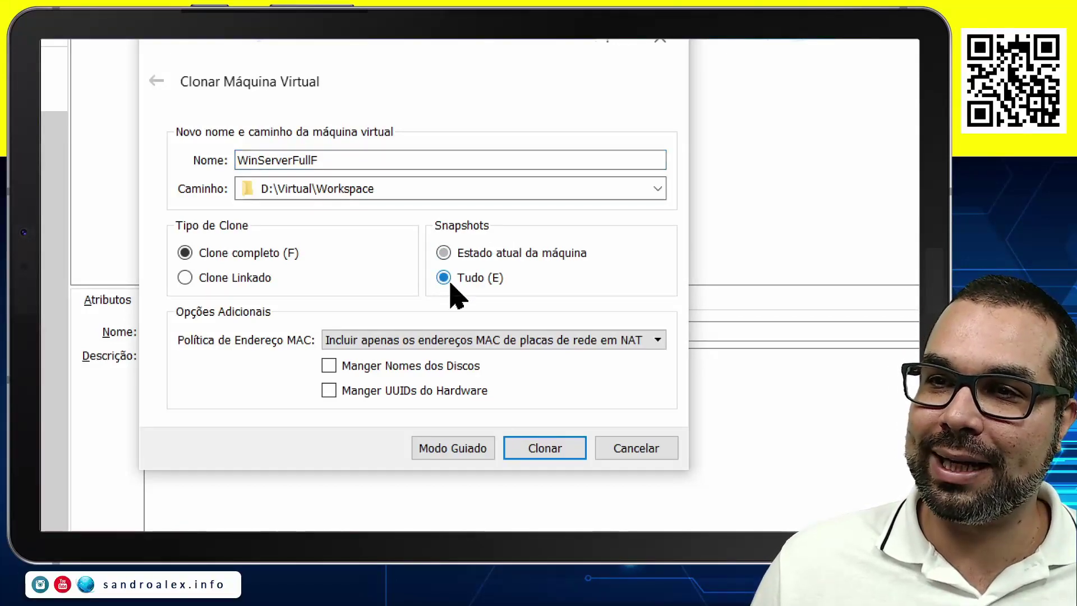
Generate new MAC addresses, save to AulaWin, and run the full clone.
{"action": "left_click", "coordinate": [392, 340]}
{"action": "left_click", "coordinate": [373, 386]}
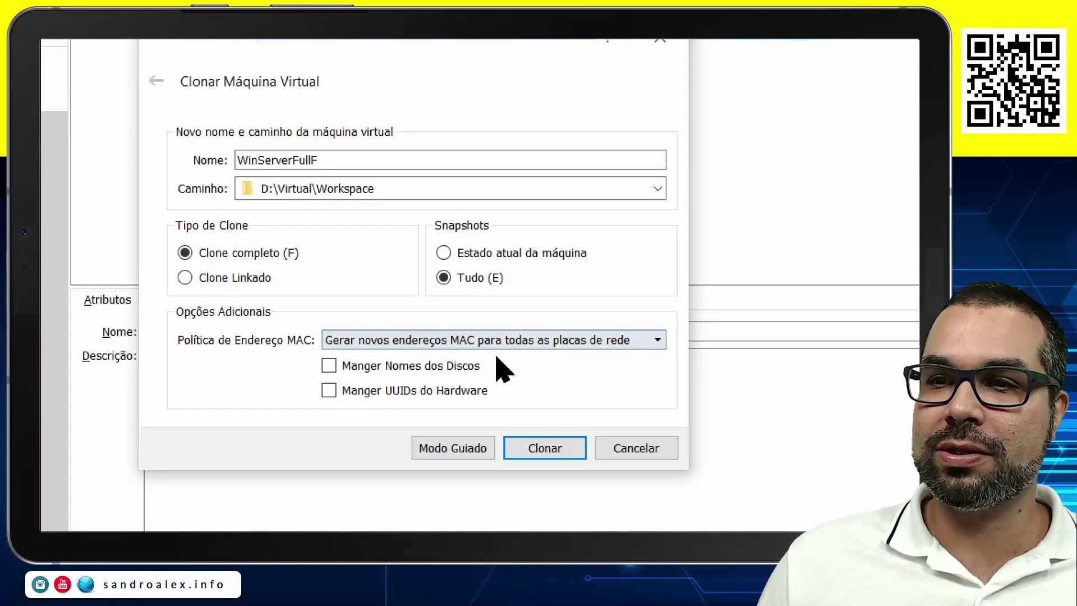
{"action": "left_click", "coordinate": [657, 189]}
{"action": "left_click", "coordinate": [498, 230]}
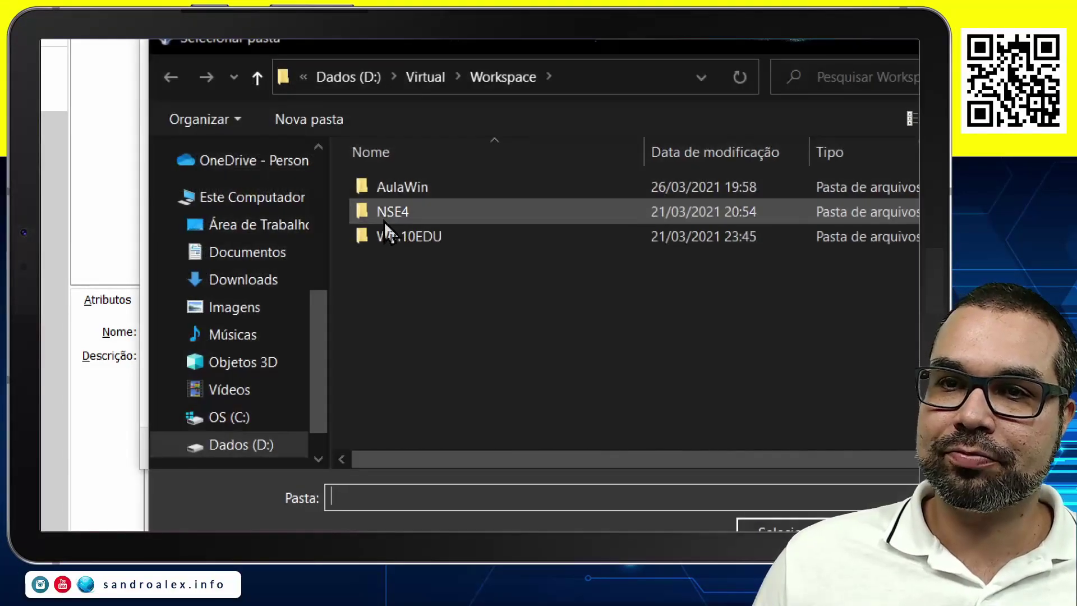
{"action": "left_click", "coordinate": [413, 187]}
{"action": "double_click", "coordinate": [413, 187]}
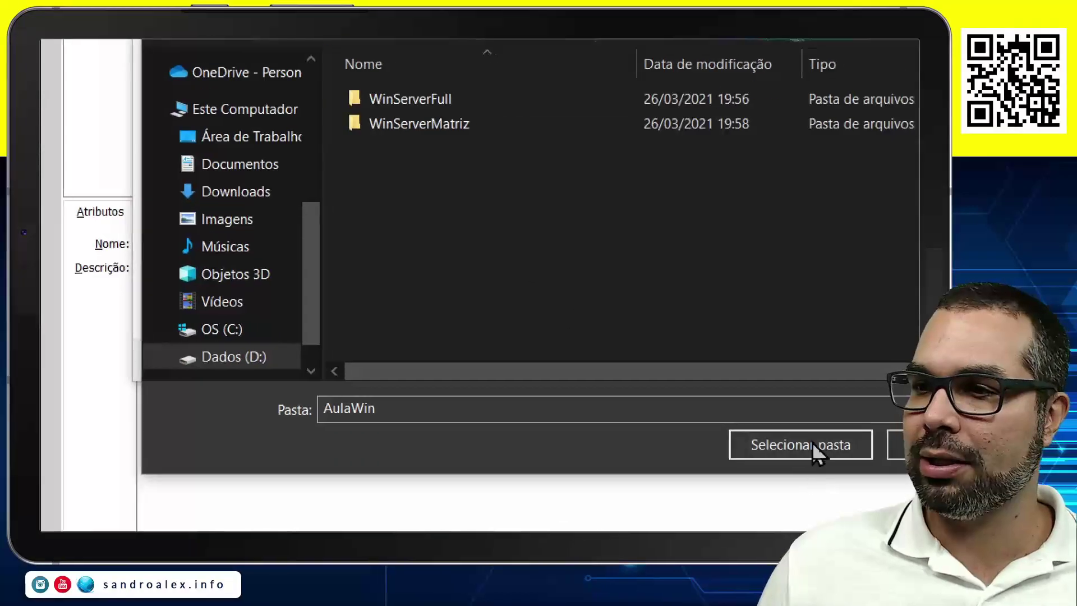
{"action": "left_click", "coordinate": [810, 530]}
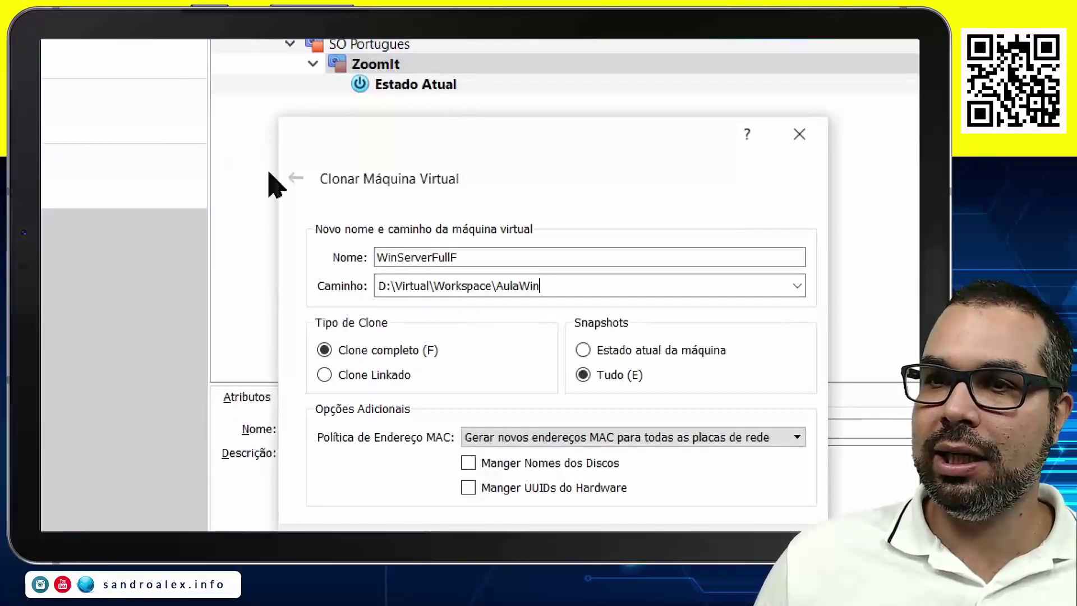
{"action": "left_click", "coordinate": [670, 461]}
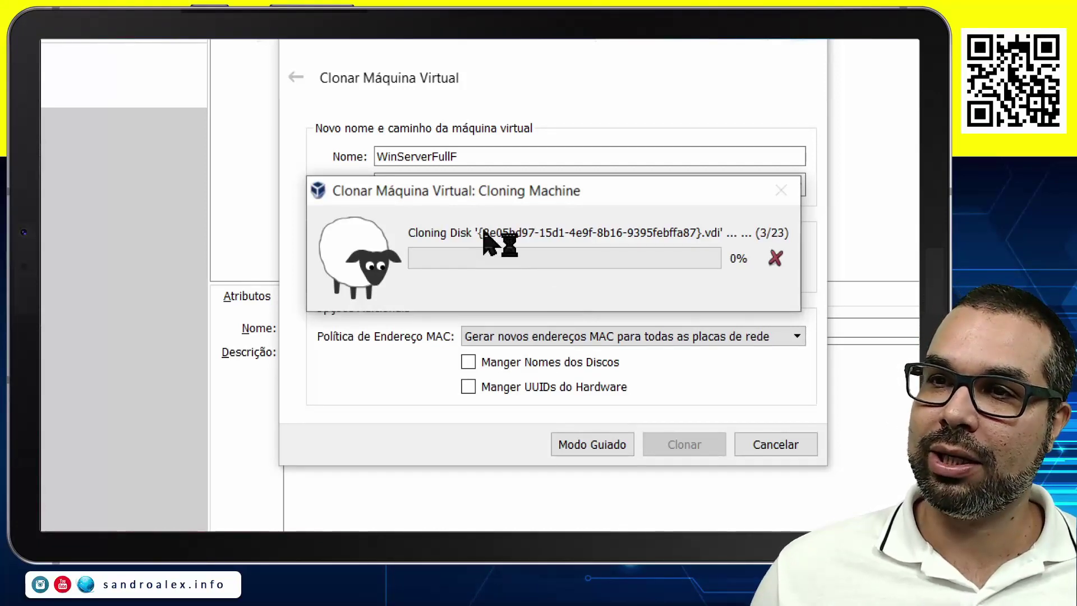
{"action": "mouse_move", "coordinate": [488, 192]}
{"action": "left_mouse_down"}
{"action": "mouse_move", "coordinate": [464, 216]}
{"action": "mouse_move", "coordinate": [479, 227]}
{"action": "left_mouse_up"}
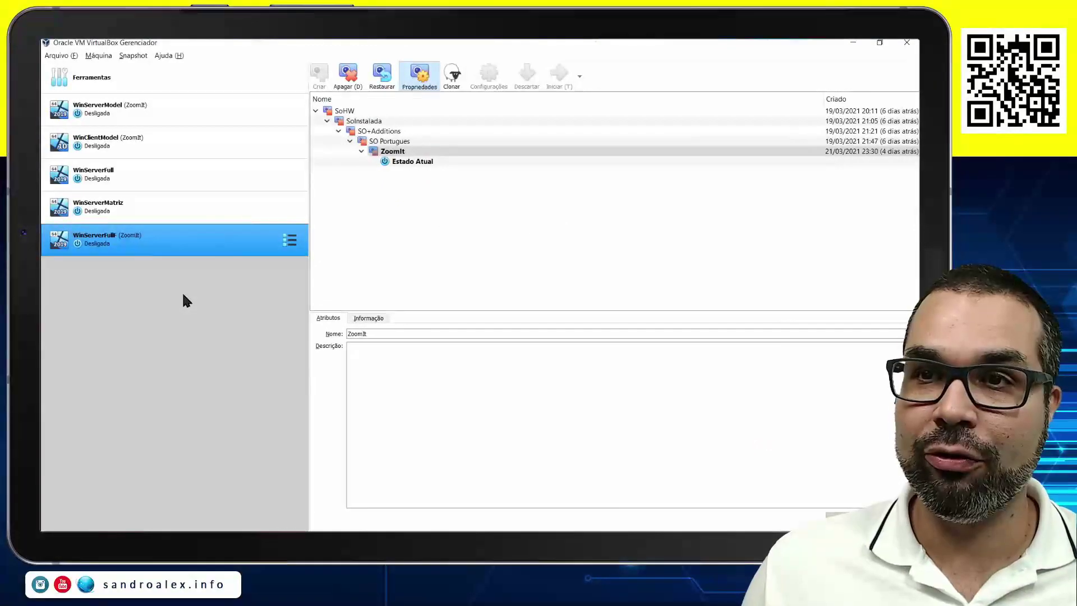
In Explorer's AulaWin folder, view info tips for WinServerFull, WinServerFullF and WinServerMatriz.
{"action": "key", "text": "alt+Tab"}
{"action": "key", "text": "alt+Tab"}
{"action": "key", "text": "alt+Tab"}
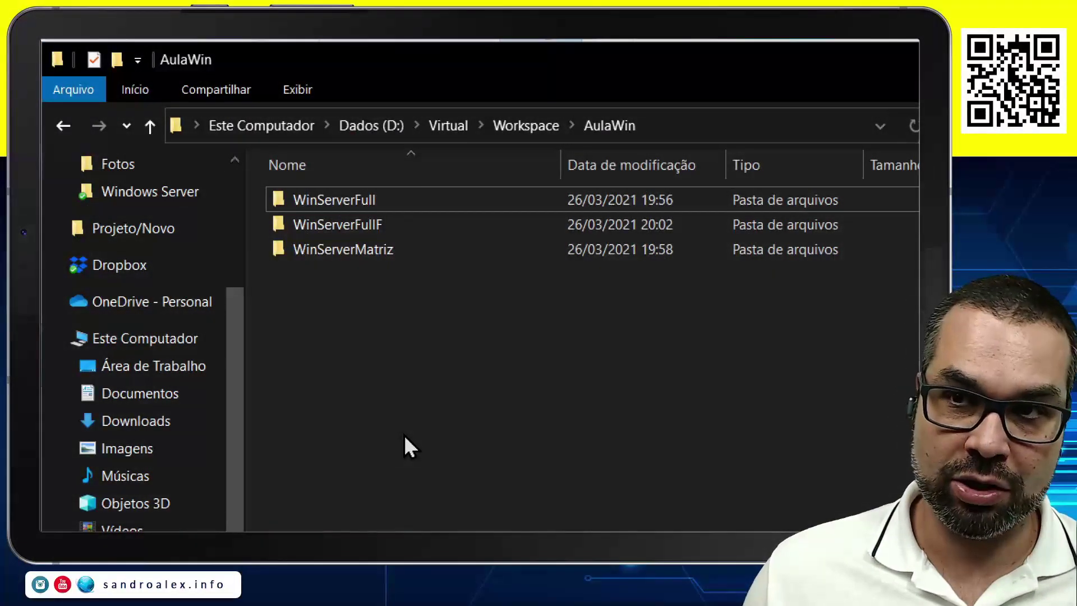
{"action": "left_click", "coordinate": [342, 200]}
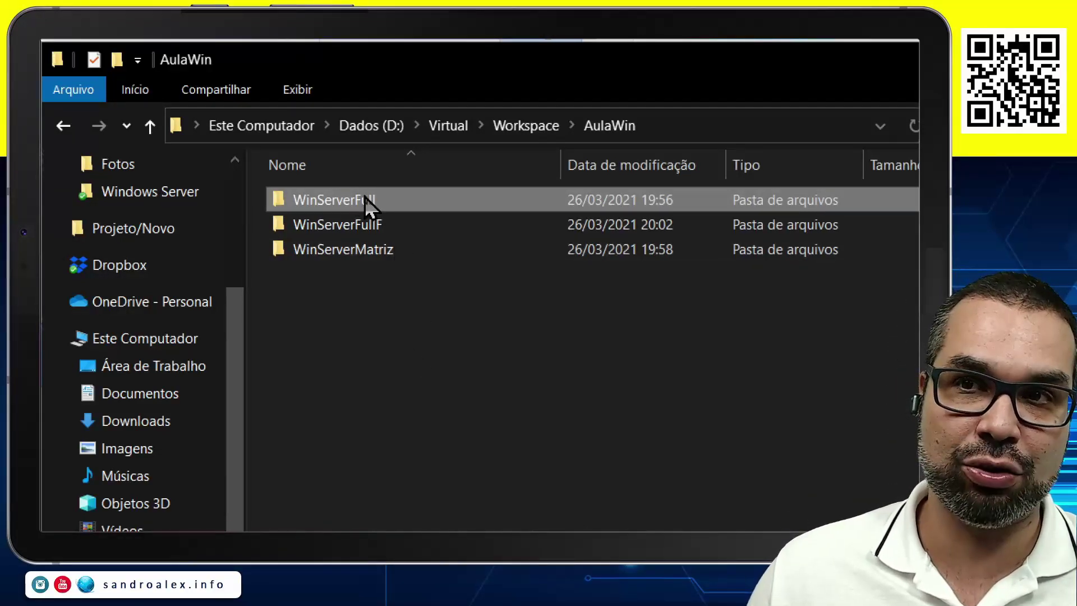
{"action": "mouse_move", "coordinate": [366, 197]}
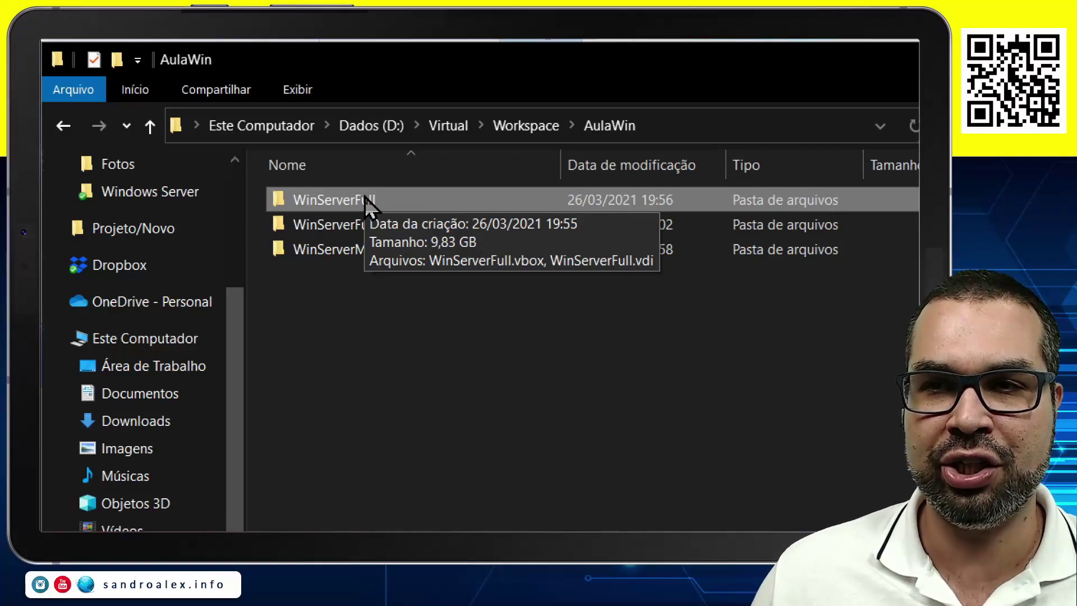
{"action": "left_click", "coordinate": [359, 226]}
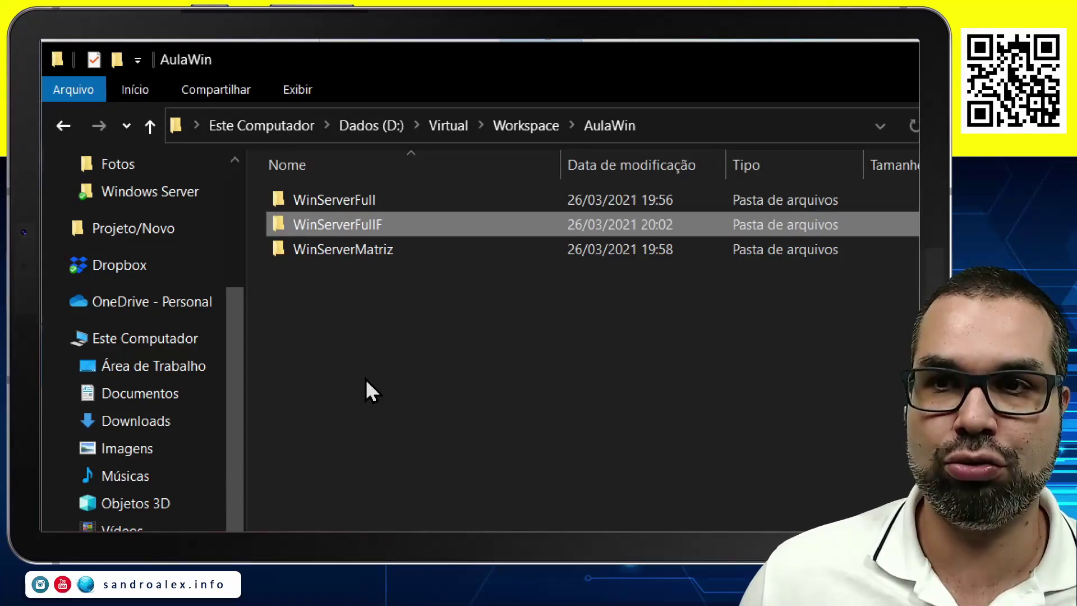
{"action": "mouse_move", "coordinate": [329, 230]}
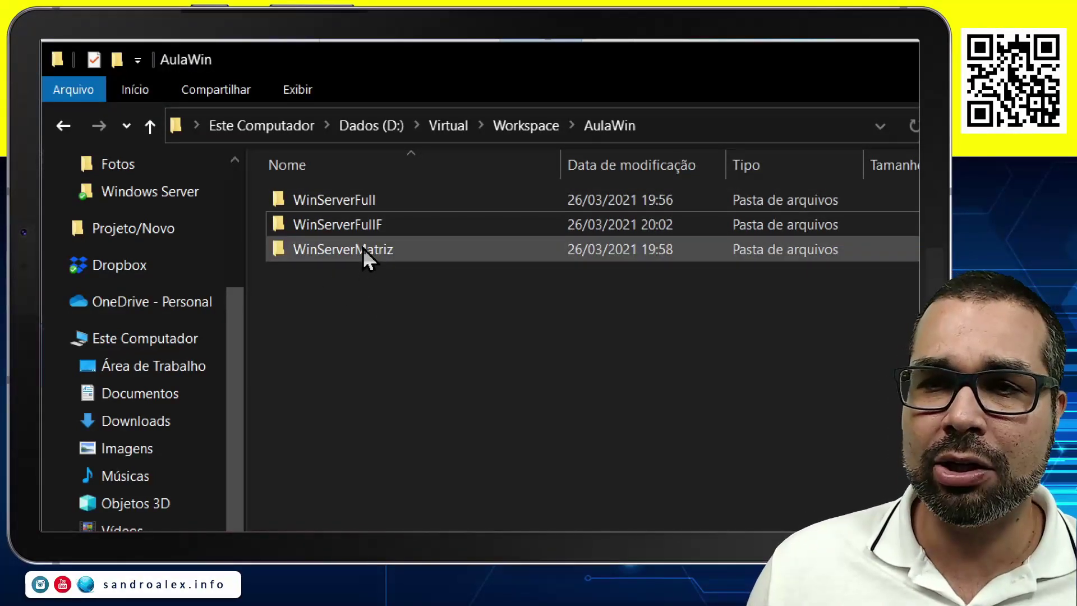
{"action": "left_click", "coordinate": [362, 248]}
{"action": "mouse_move", "coordinate": [342, 251]}
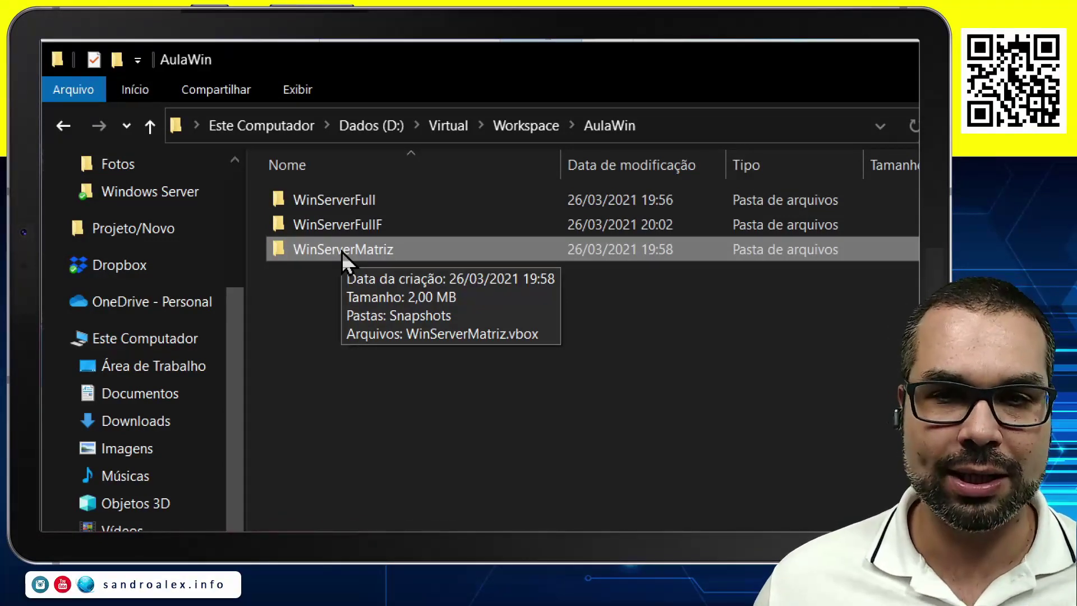
{"action": "left_click", "coordinate": [363, 385]}
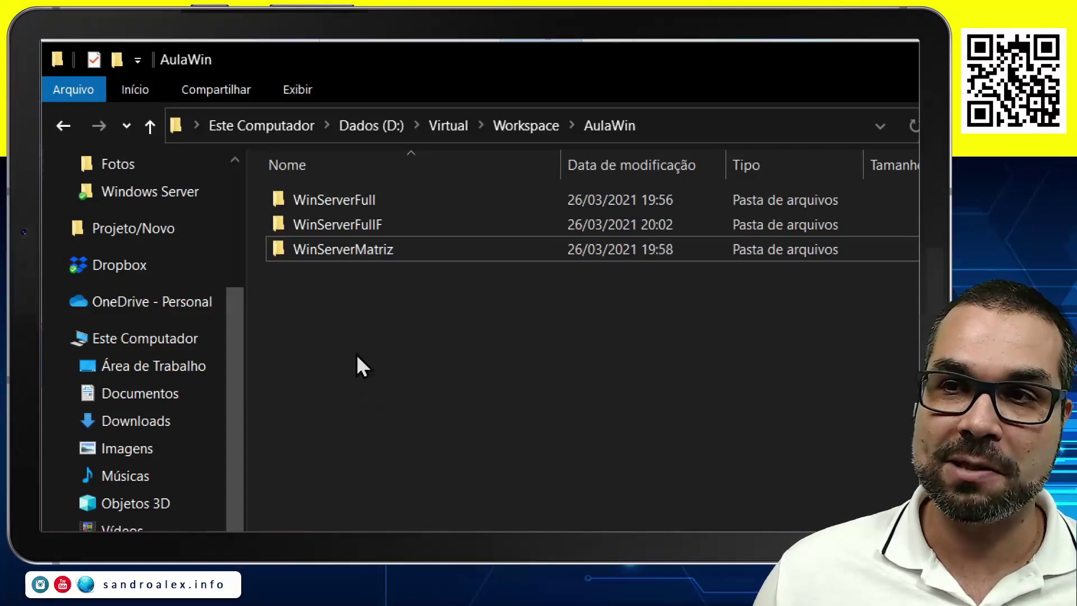
Check the combined properties of WinServerFull and WinServerFullF, totalling 21,8 GB.
{"action": "left_click", "coordinate": [332, 218]}
{"action": "left_click", "coordinate": [335, 203], "text": "ctrl"}
{"action": "right_click", "coordinate": [334, 204]}
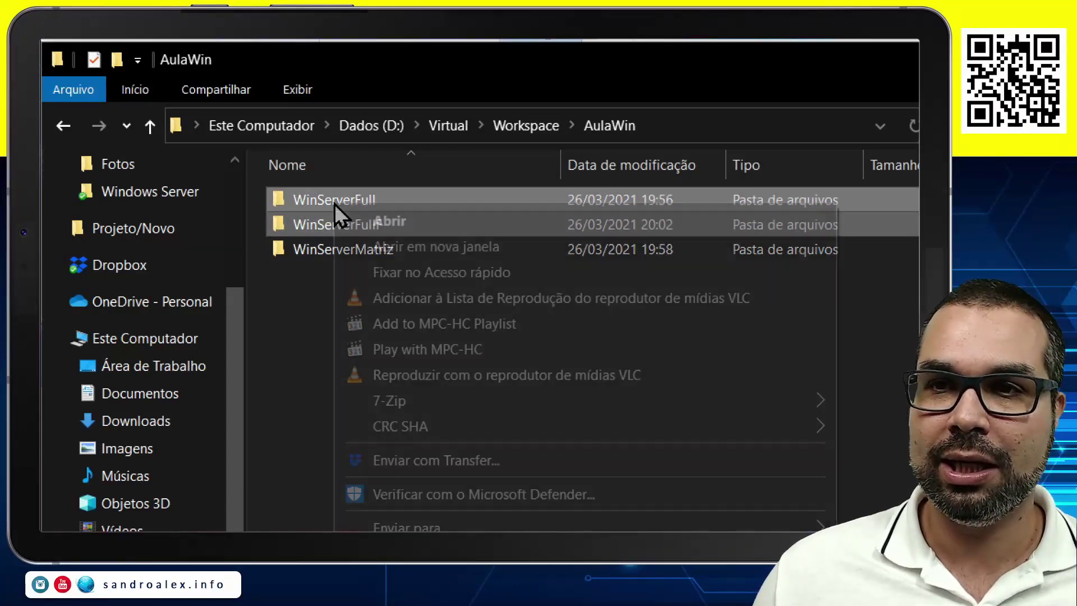
{"action": "left_click", "coordinate": [418, 389]}
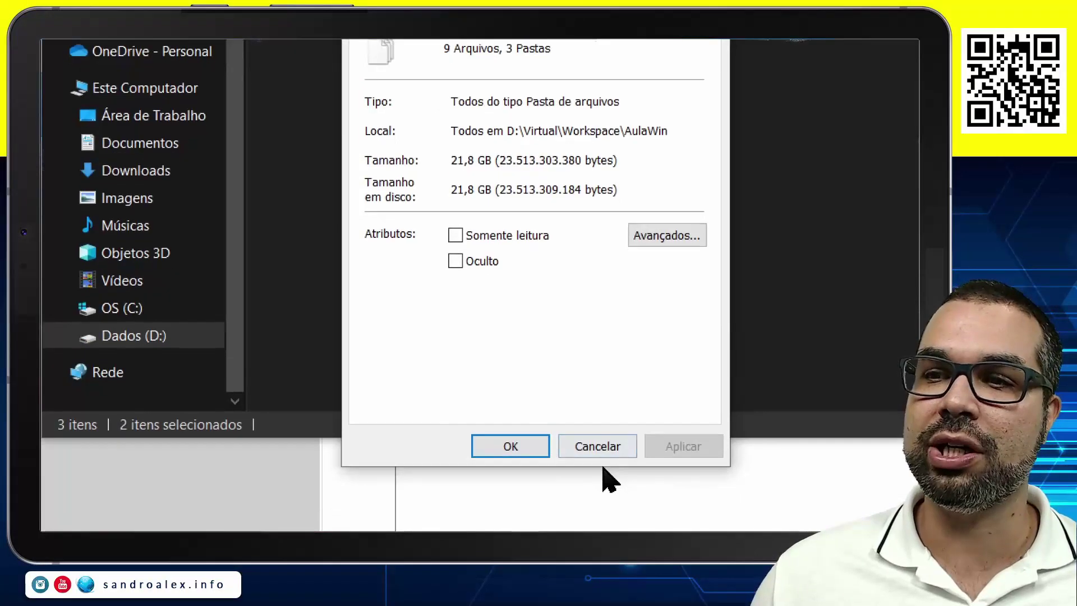
{"action": "left_click", "coordinate": [593, 454]}
{"action": "left_click", "coordinate": [379, 301]}
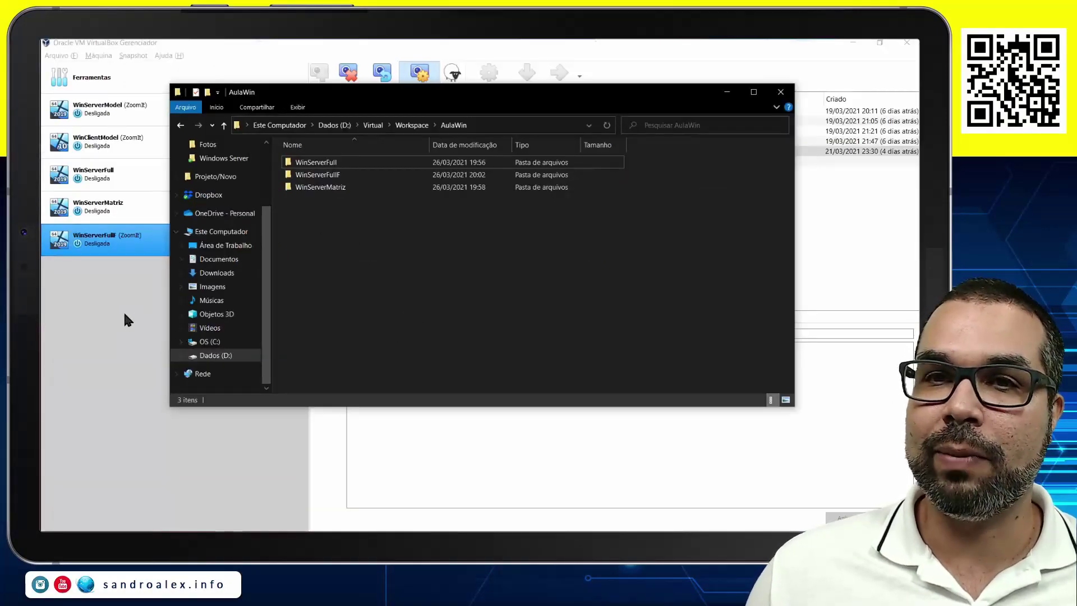
Remove WinServerFullF with all its files, then switch to Explorer to confirm.
{"action": "left_click", "coordinate": [124, 319]}
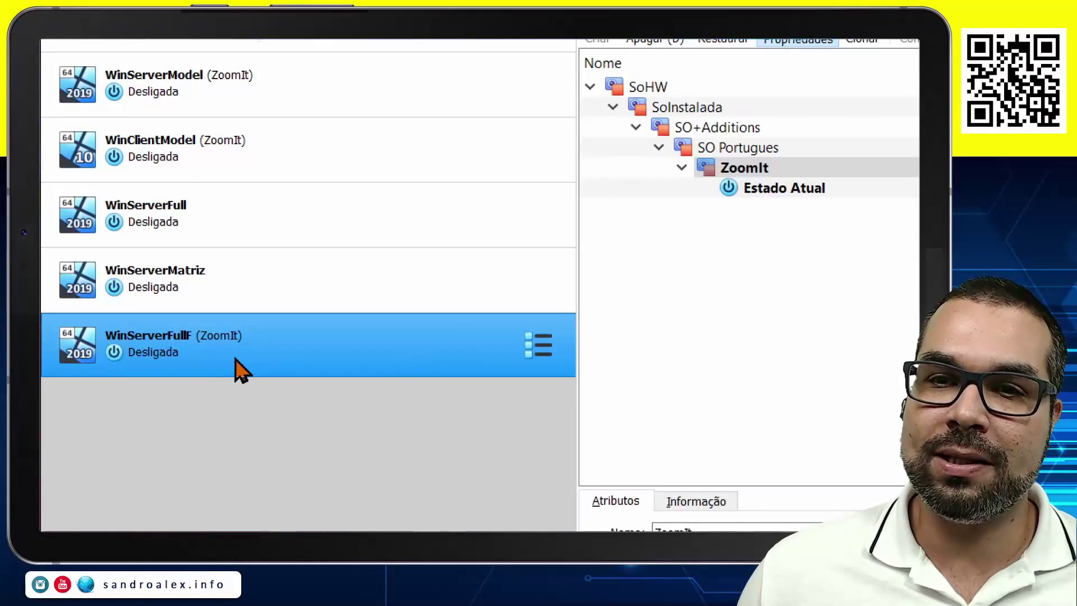
{"action": "right_click", "coordinate": [236, 359]}
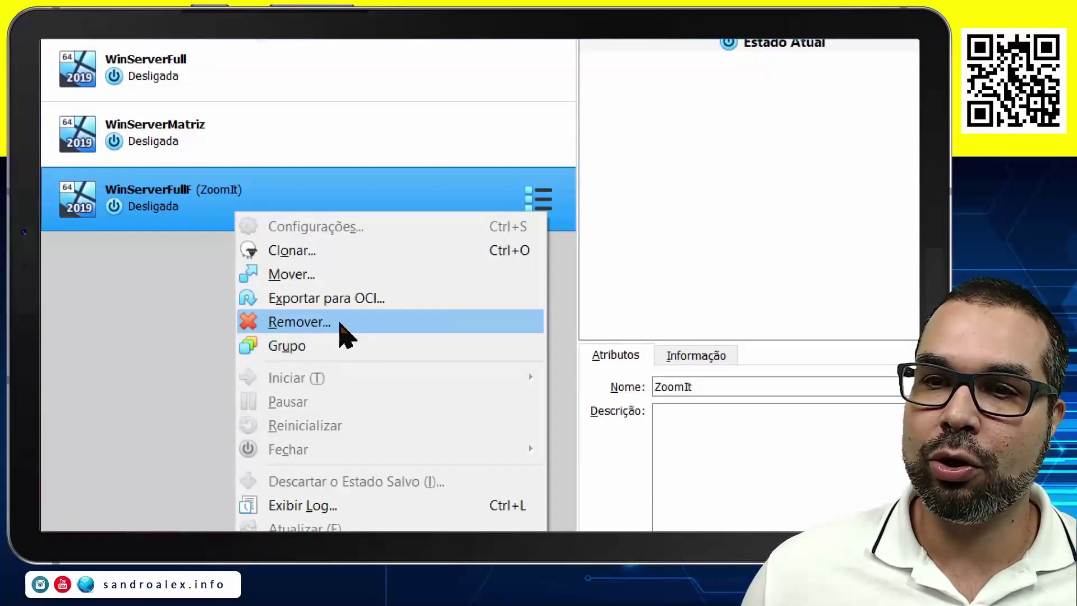
{"action": "left_click", "coordinate": [337, 468]}
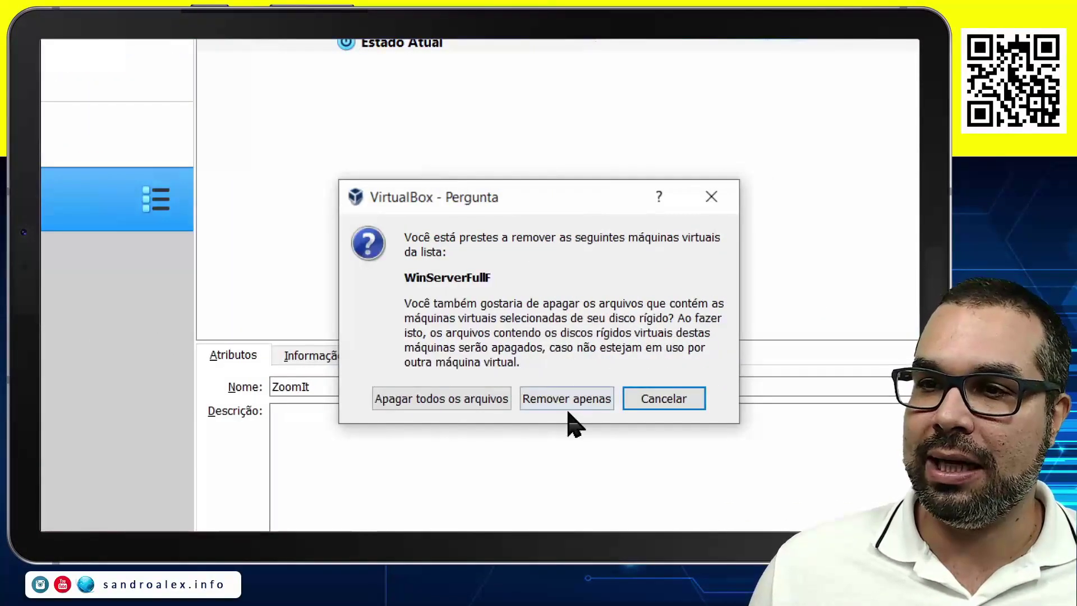
{"action": "left_click", "coordinate": [444, 397]}
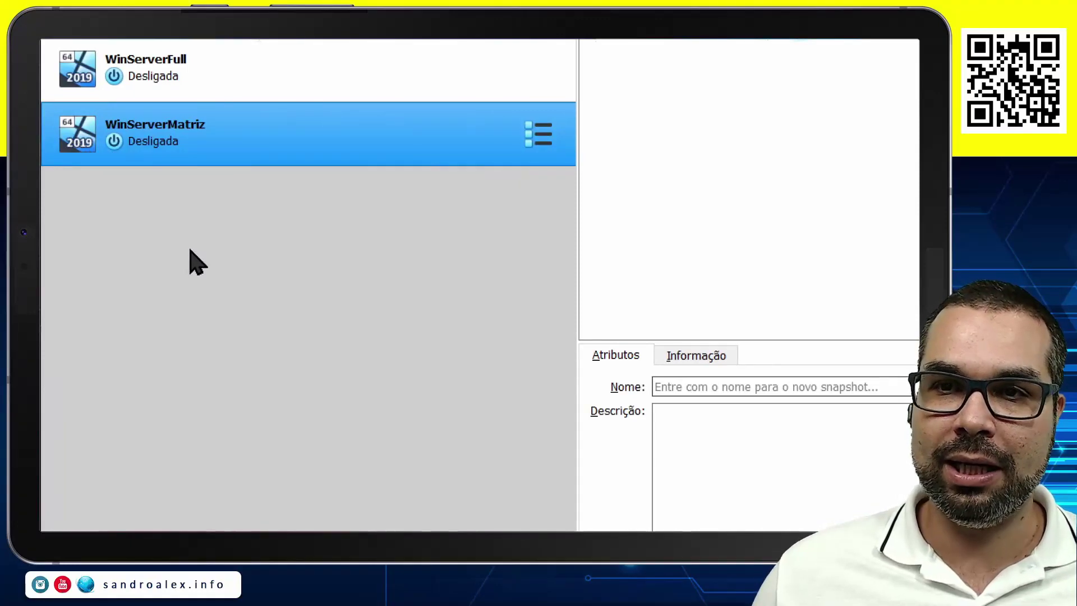
{"action": "key", "text": "alt+Tab"}
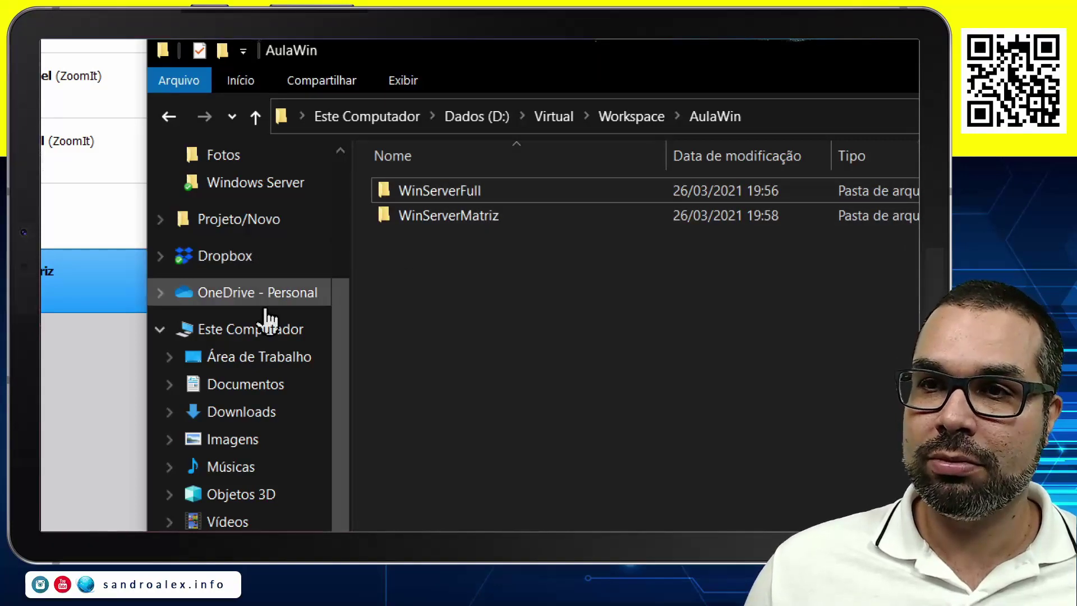
Remove the WinServerFull machine from VirtualBox, deleting all of its files from disk.
{"action": "left_click", "coordinate": [164, 231]}
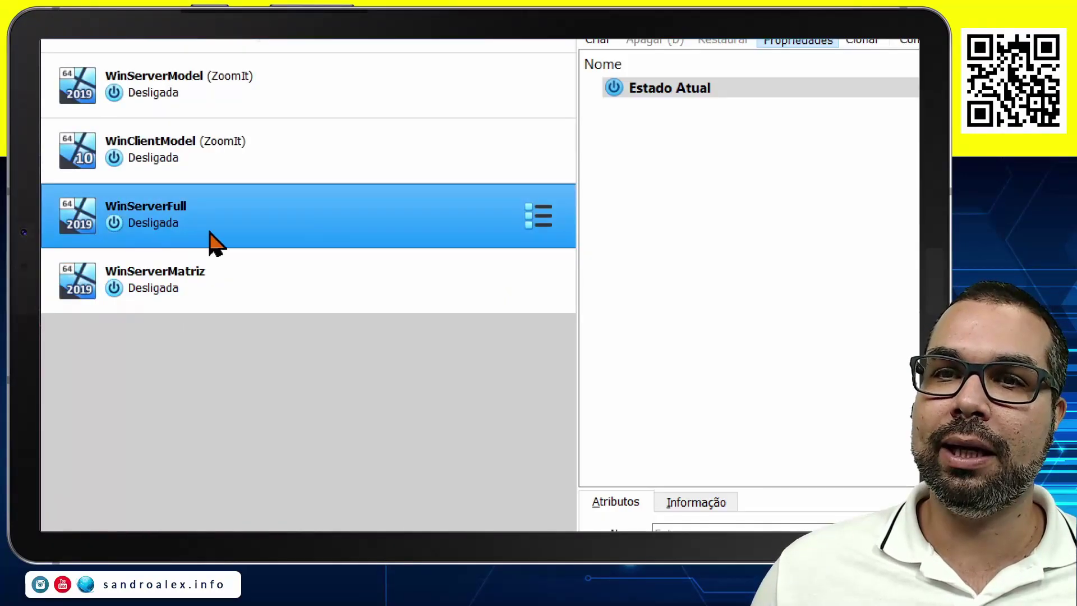
{"action": "right_click", "coordinate": [226, 224]}
{"action": "left_click", "coordinate": [305, 334]}
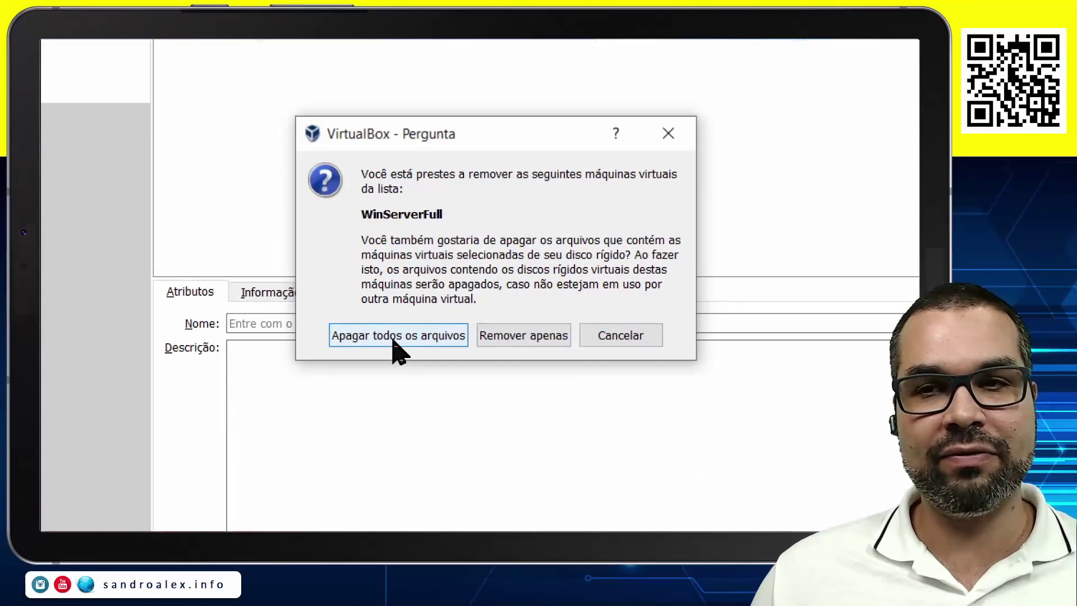
{"action": "left_click", "coordinate": [395, 341]}
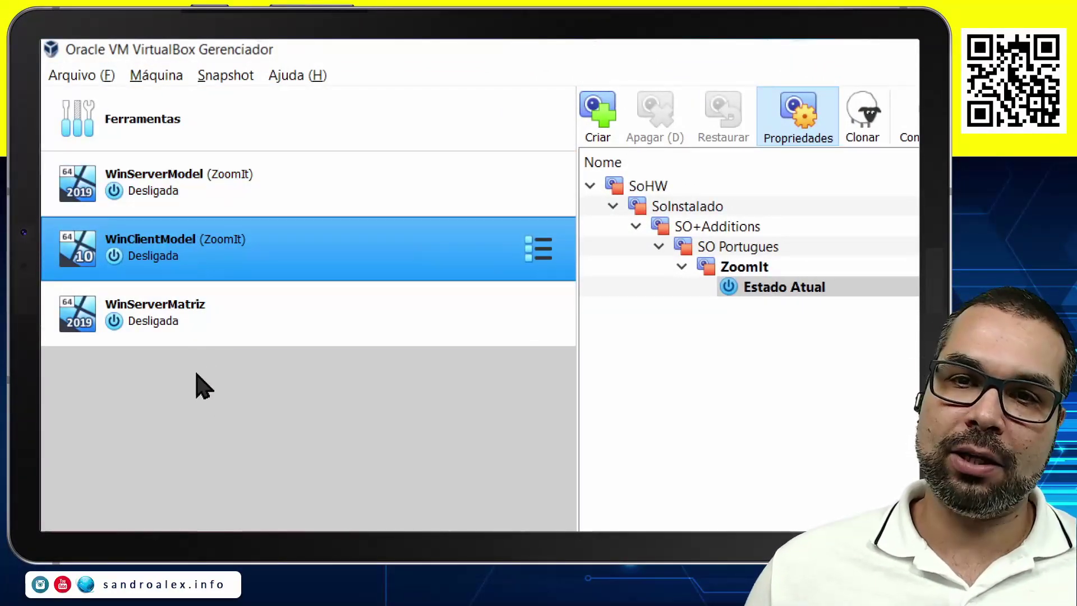
Start cloning WinClientModel from its ZoomIt snapshot, naming the clone WinClientMatriz.
{"action": "left_click", "coordinate": [191, 318]}
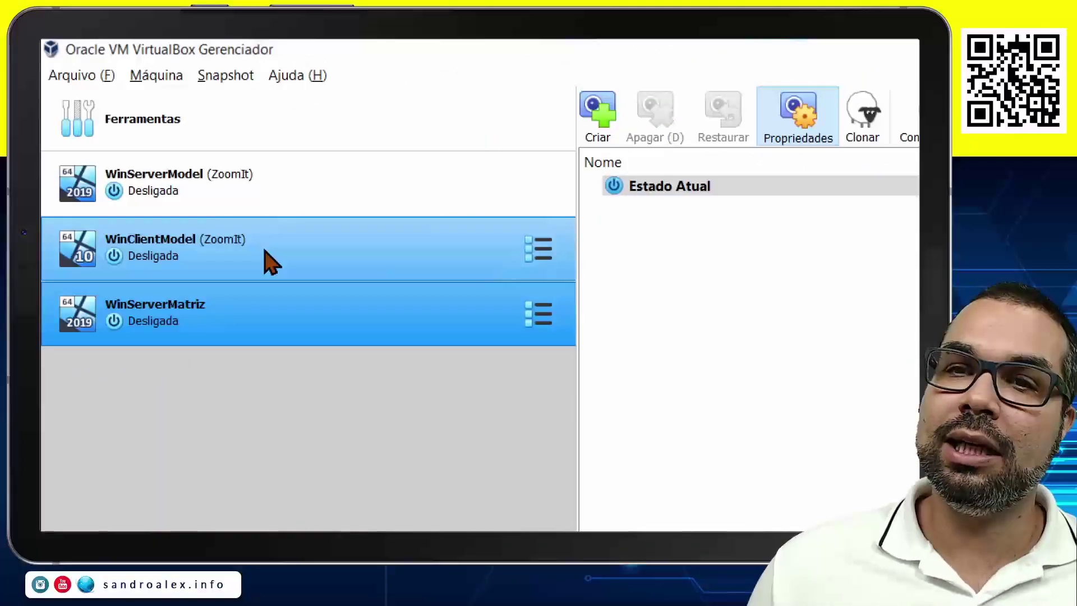
{"action": "left_click", "coordinate": [226, 251]}
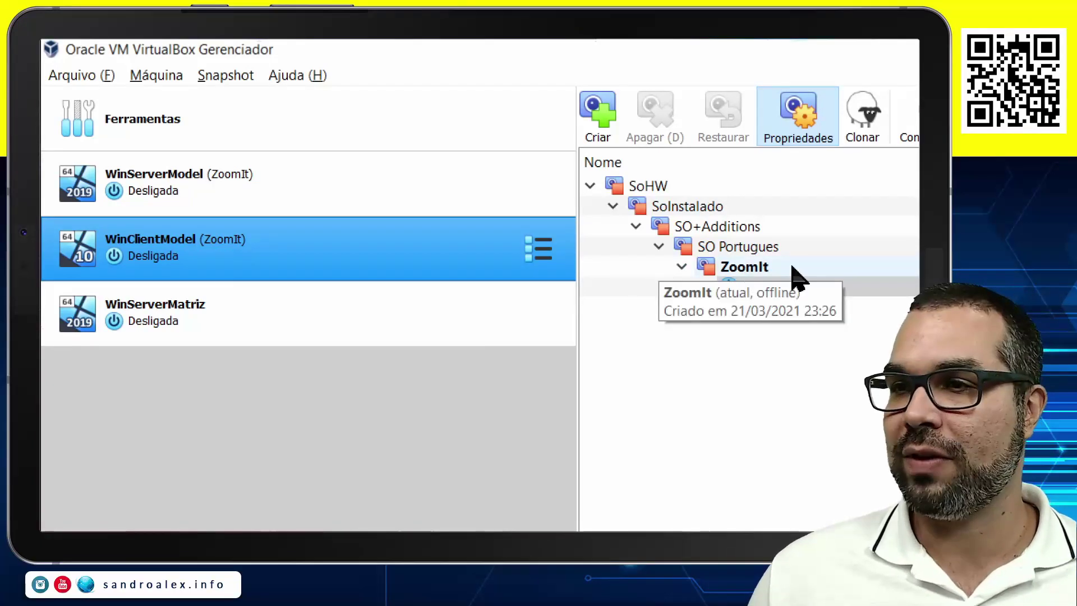
{"action": "left_click", "coordinate": [764, 268]}
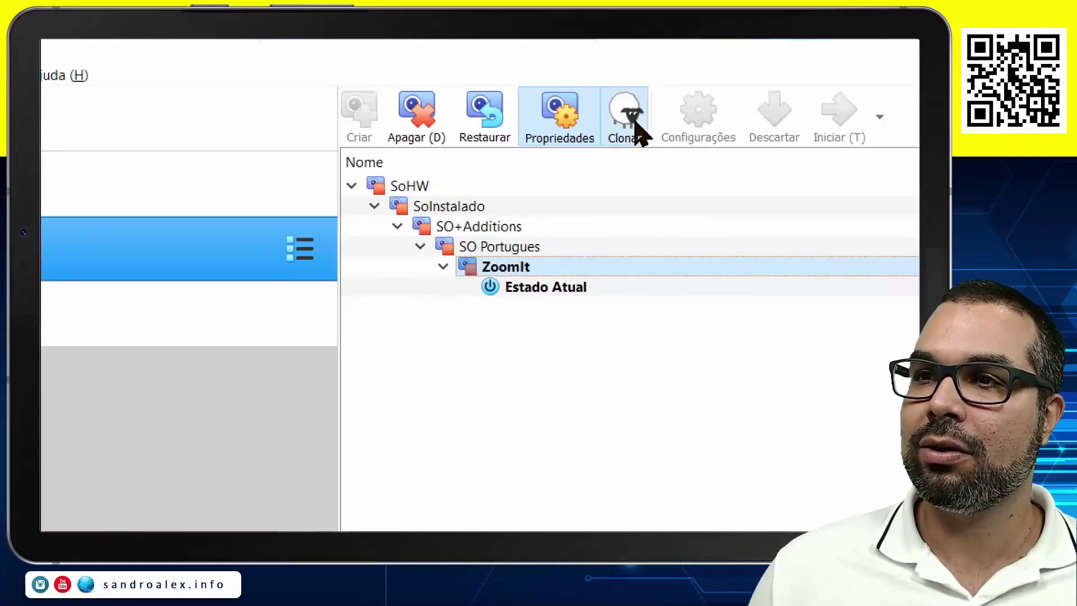
{"action": "left_click", "coordinate": [628, 121]}
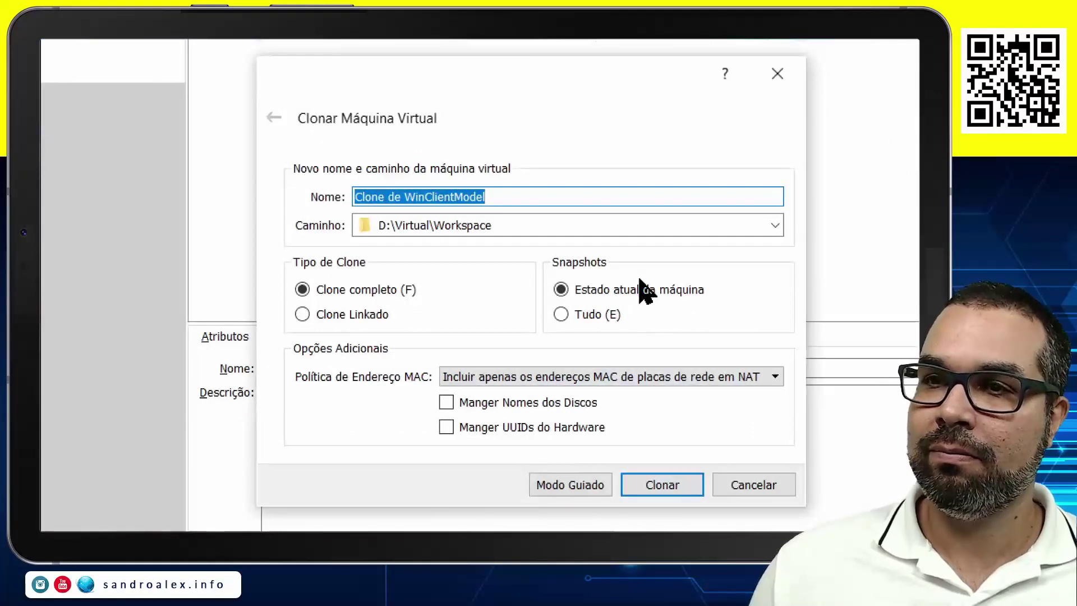
{"action": "key", "text": "Home"}
{"action": "key", "text": "Delete"}
{"action": "key", "text": "Delete"}
{"action": "key", "text": "Delete"}
{"action": "key", "text": "Delete"}
{"action": "key", "text": "Delete"}
{"action": "key", "text": "Delete"}
{"action": "key", "text": "Delete"}
{"action": "key", "text": "Delete"}
{"action": "key", "text": "Delete"}
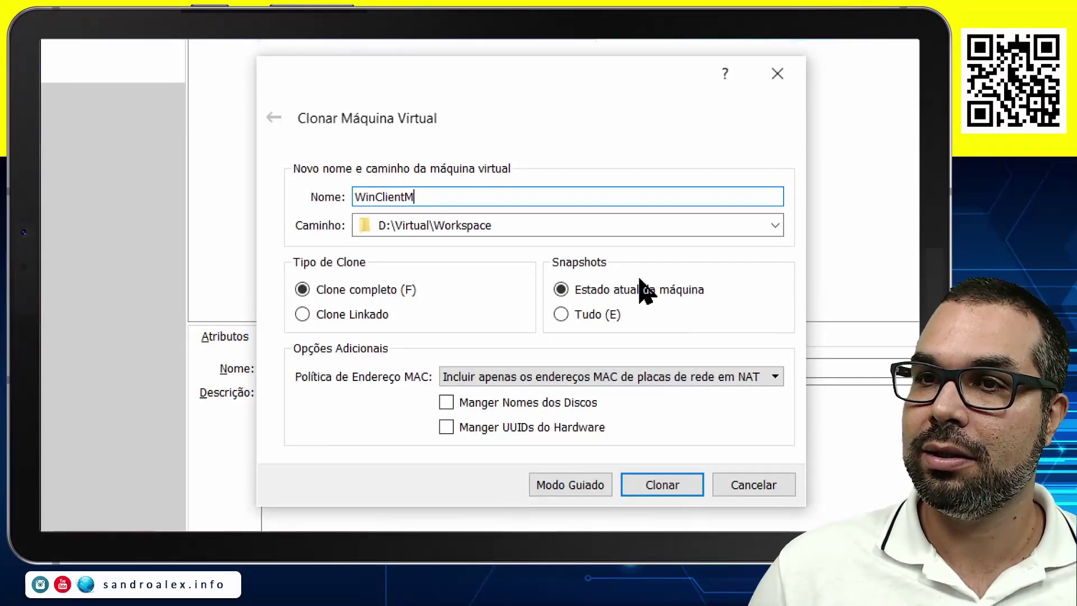
{"action": "type", "text": "triz"}
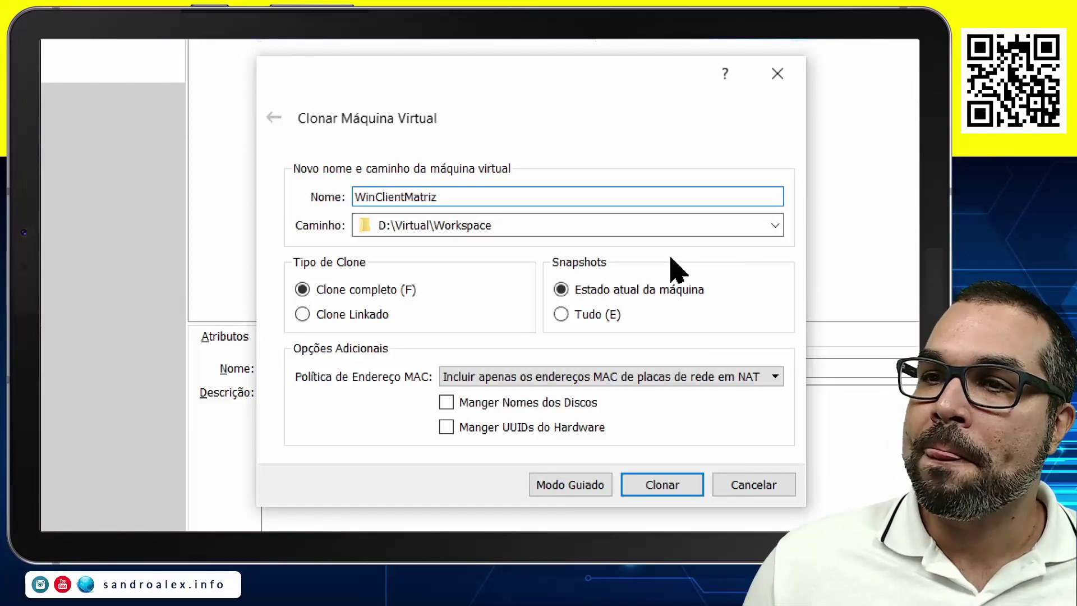
Create it as a linked clone in AulaWin with new MAC addresses for all adapters.
{"action": "left_click", "coordinate": [775, 225]}
{"action": "left_click", "coordinate": [610, 266]}
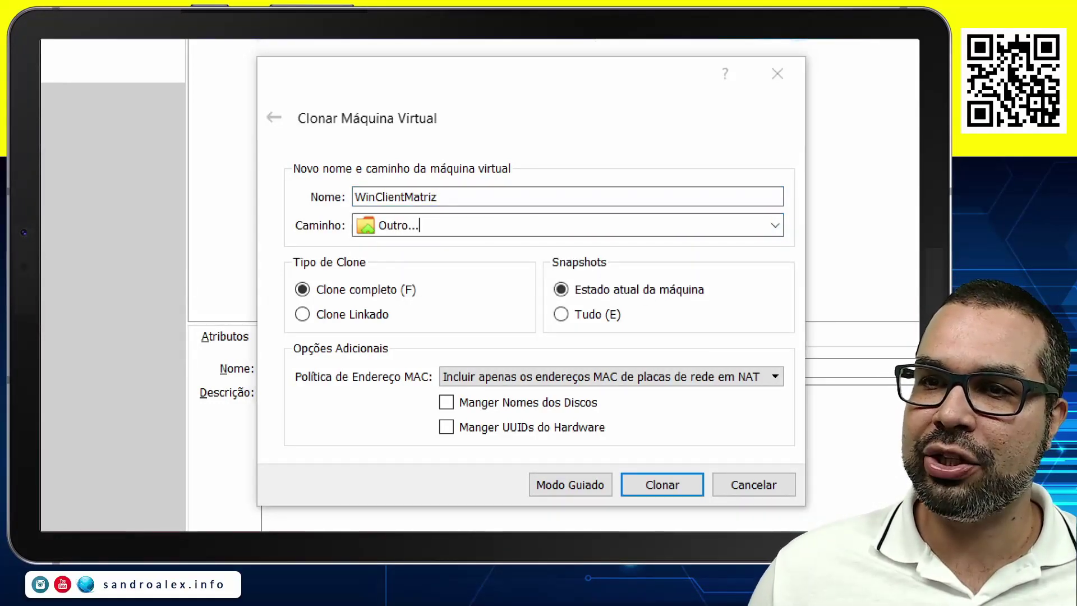
{"action": "double_click", "coordinate": [567, 222]}
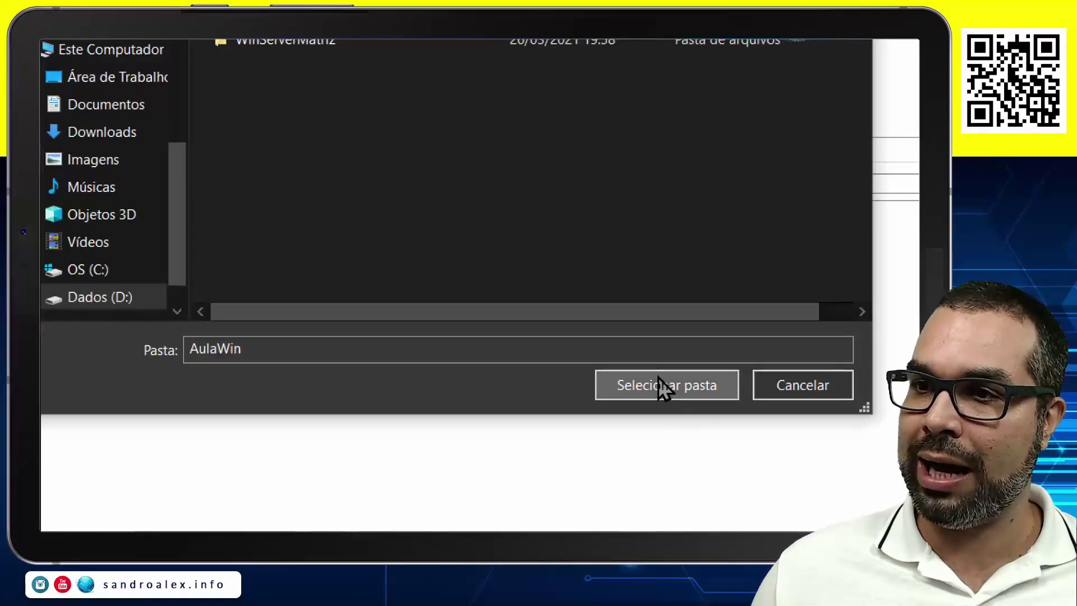
{"action": "left_click", "coordinate": [658, 384]}
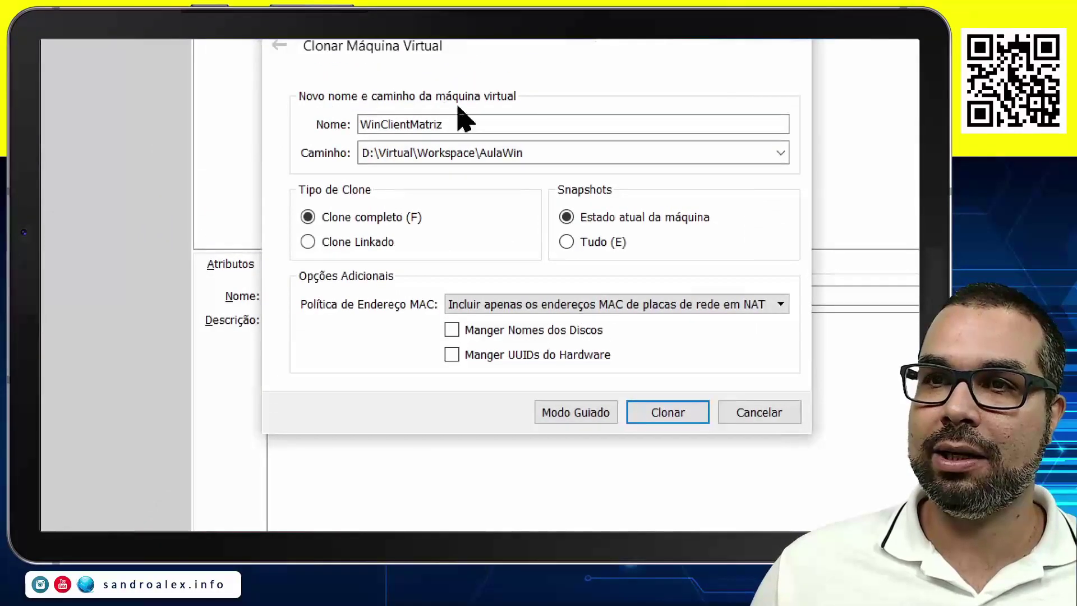
{"action": "left_click", "coordinate": [380, 242]}
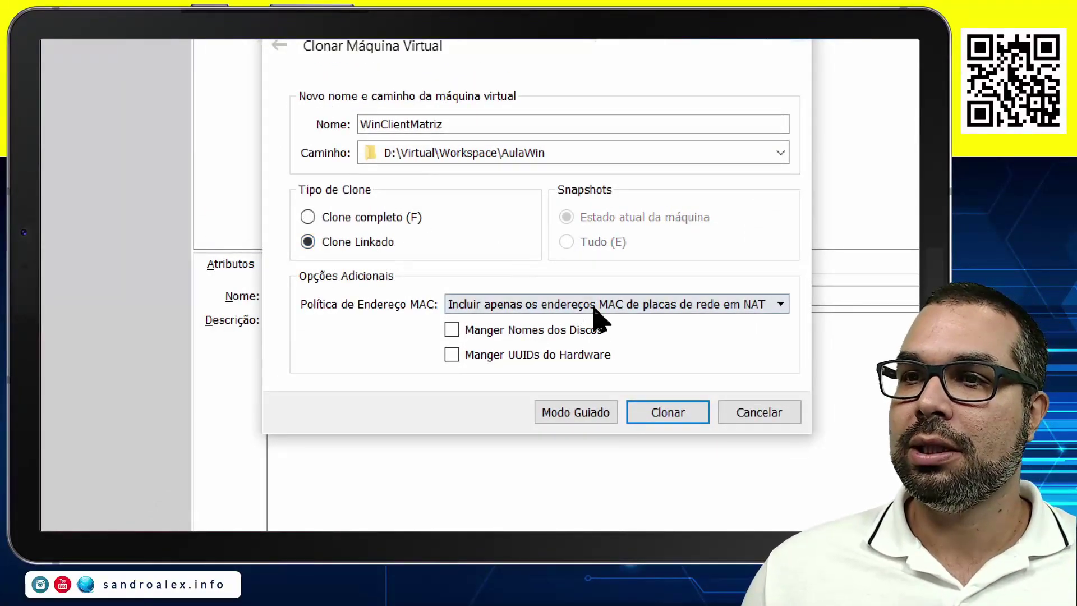
{"action": "left_click", "coordinate": [611, 309]}
{"action": "left_click", "coordinate": [555, 347]}
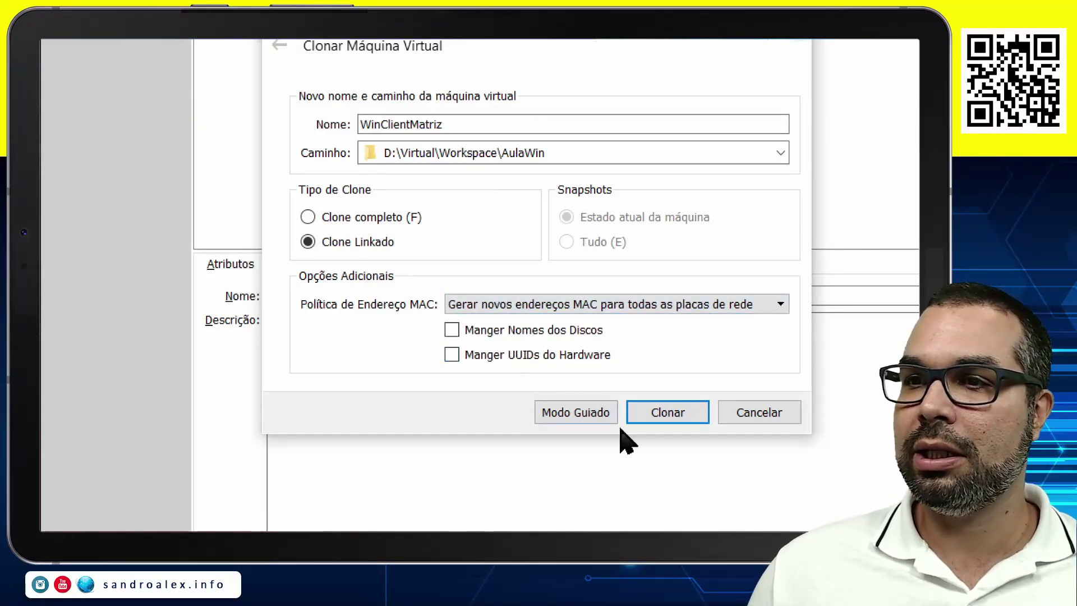
{"action": "left_click", "coordinate": [669, 414]}
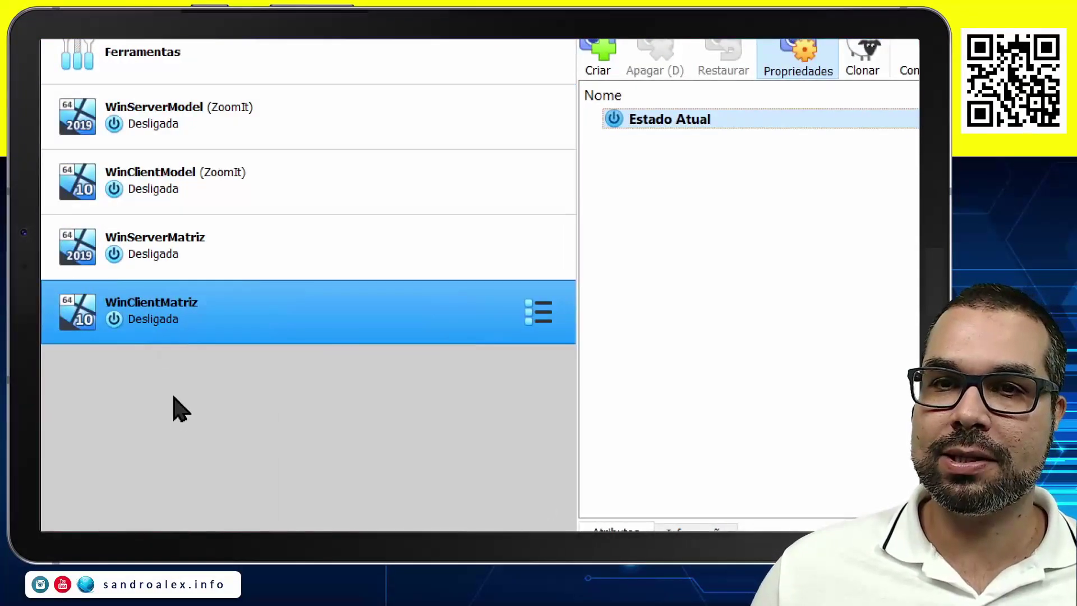
{"action": "key", "text": "alt+Tab"}
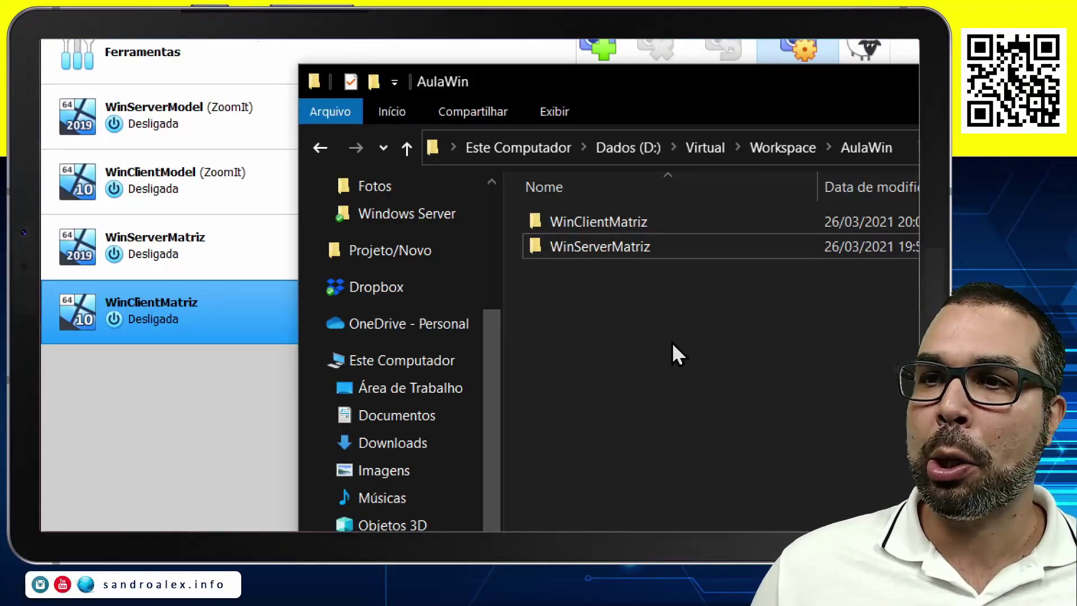
{"action": "left_click", "coordinate": [629, 225]}
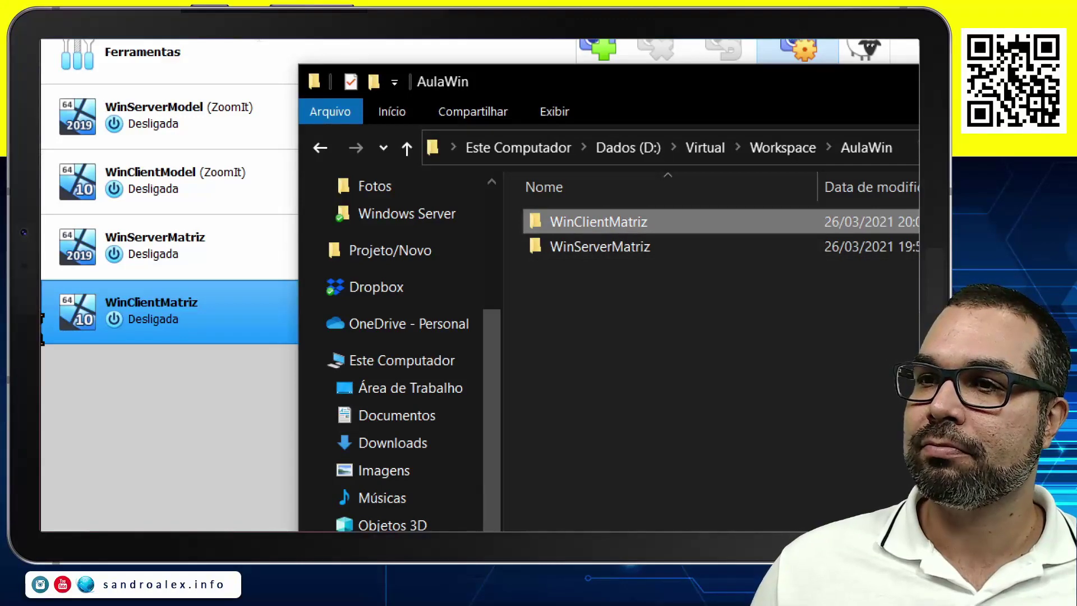
{"action": "left_click", "coordinate": [600, 287]}
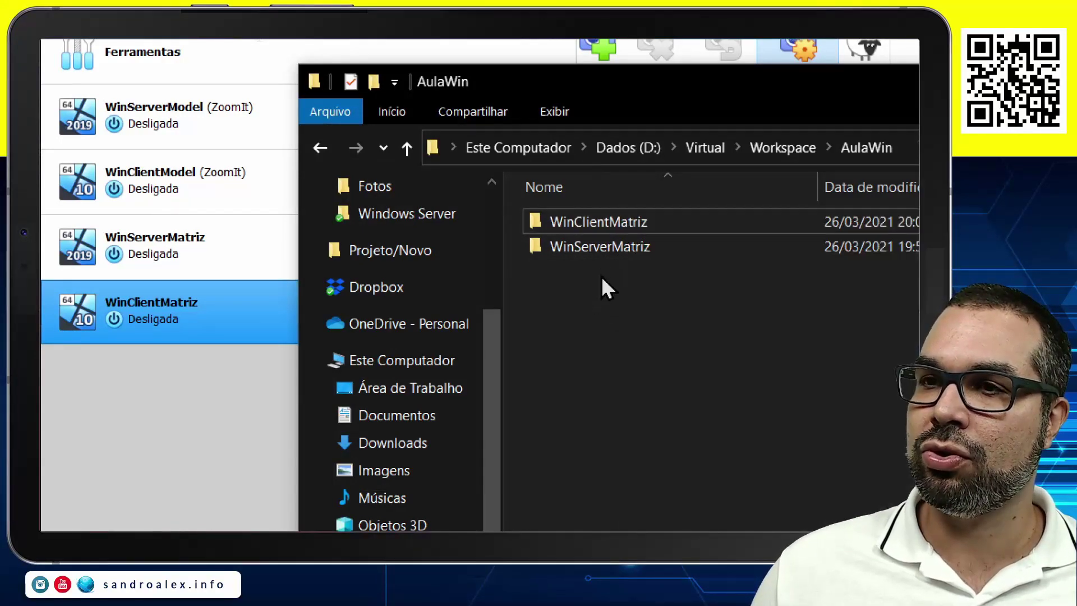
{"action": "left_click", "coordinate": [620, 222]}
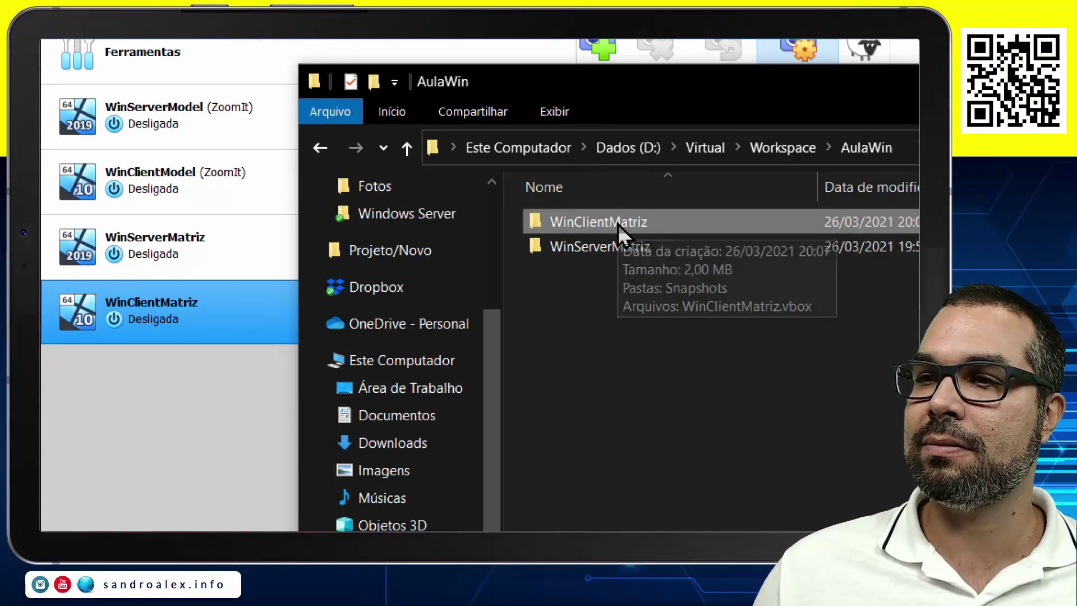
{"action": "left_click", "coordinate": [621, 245]}
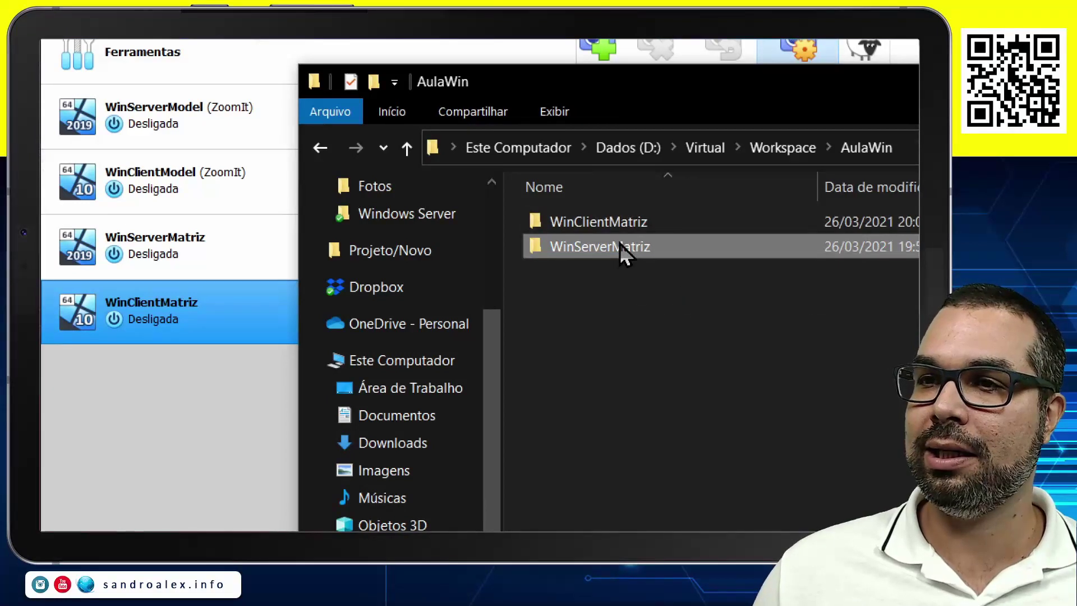
{"action": "left_click", "coordinate": [583, 309]}
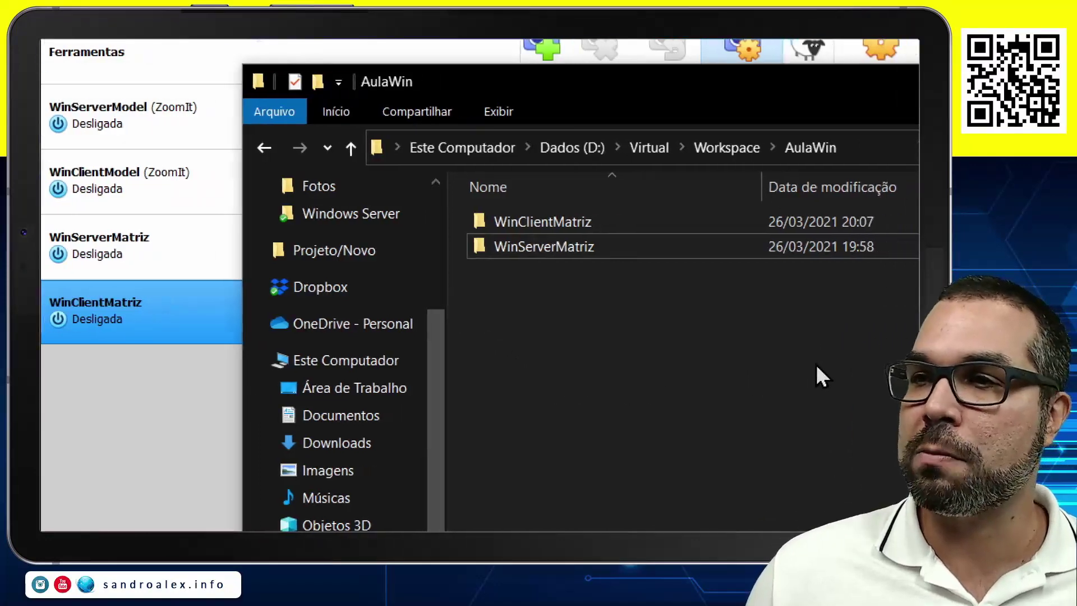
{"action": "left_click", "coordinate": [105, 495]}
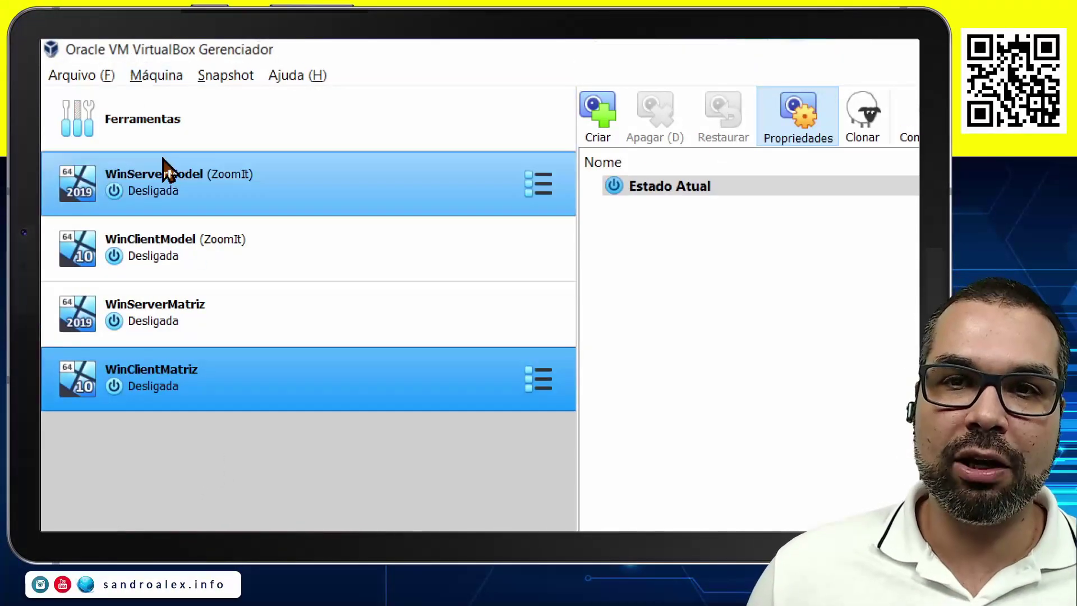
Remove WinServerModel from the machine list, keeping its files on disk.
{"action": "left_click", "coordinate": [232, 191]}
{"action": "right_click", "coordinate": [282, 191]}
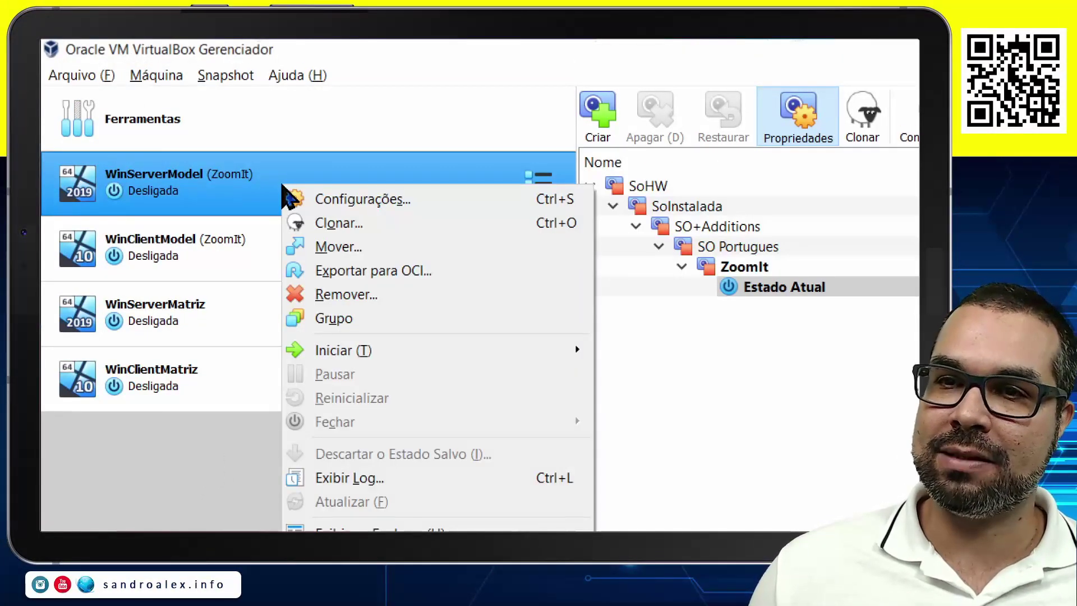
{"action": "left_click", "coordinate": [359, 294]}
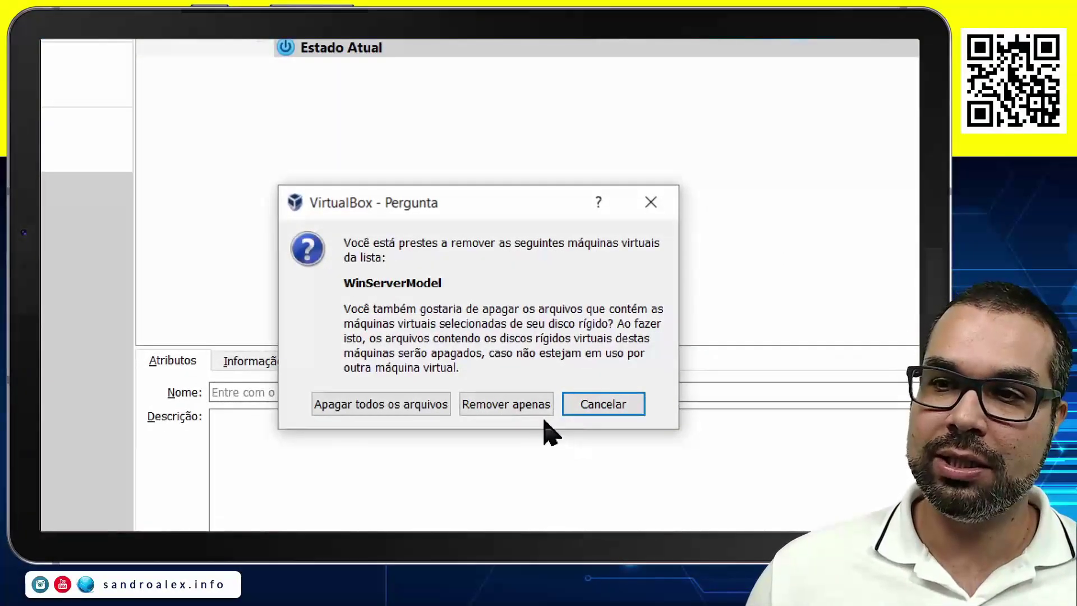
{"action": "left_click", "coordinate": [498, 412]}
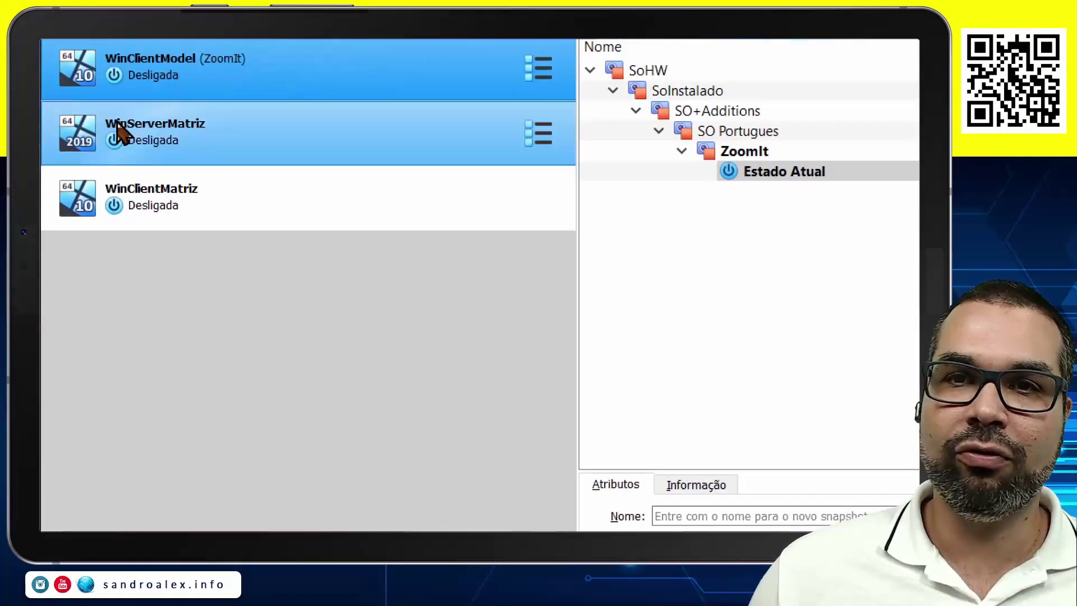
Remove WinClientModel from the machine list as well, keeping its files.
{"action": "right_click", "coordinate": [219, 160]}
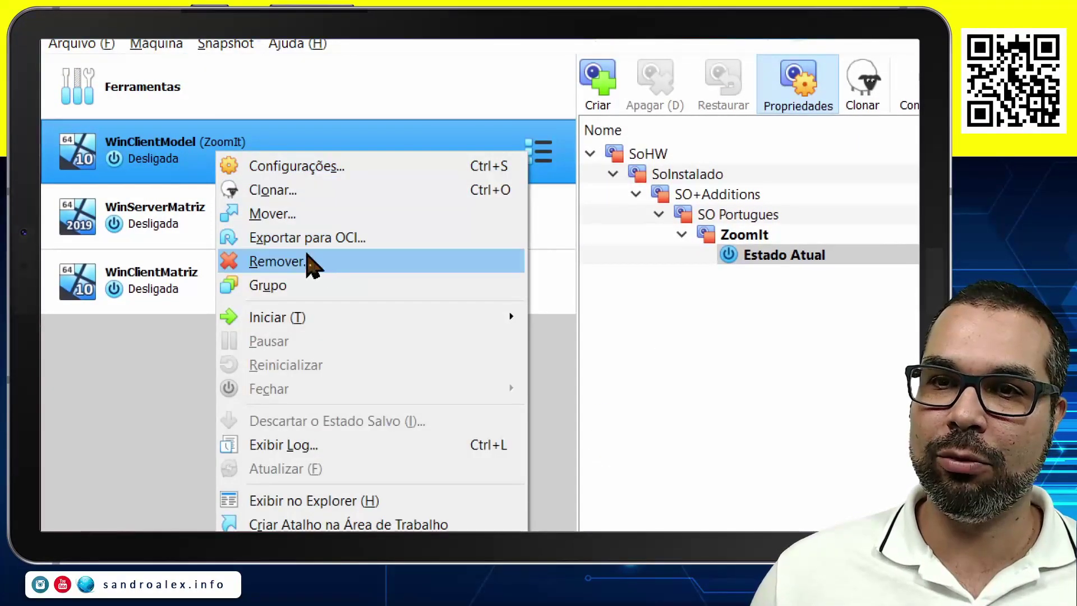
{"action": "left_click", "coordinate": [308, 259]}
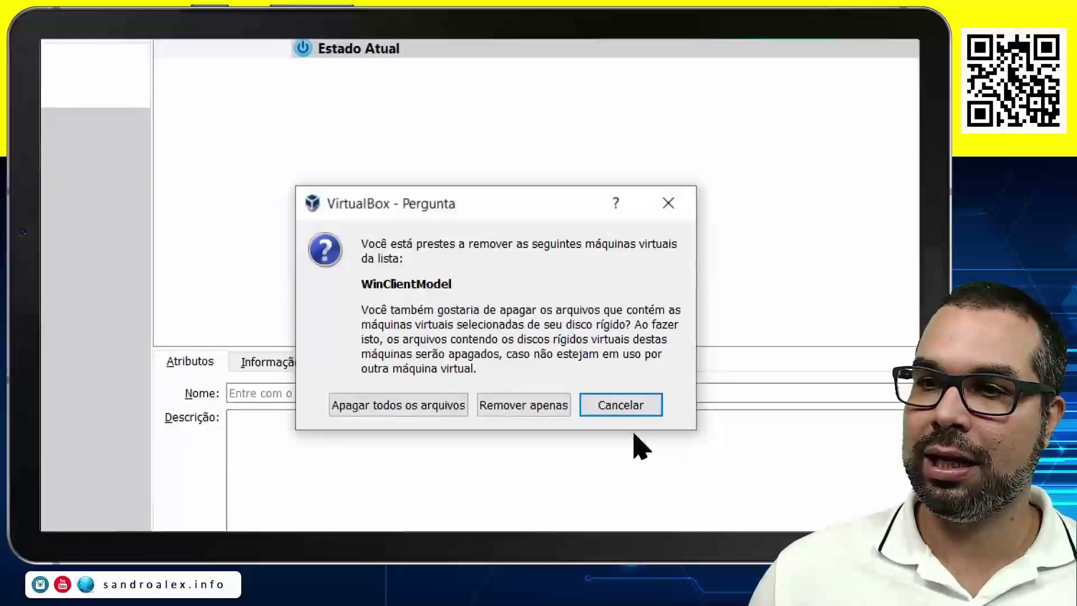
{"action": "left_click", "coordinate": [555, 409]}
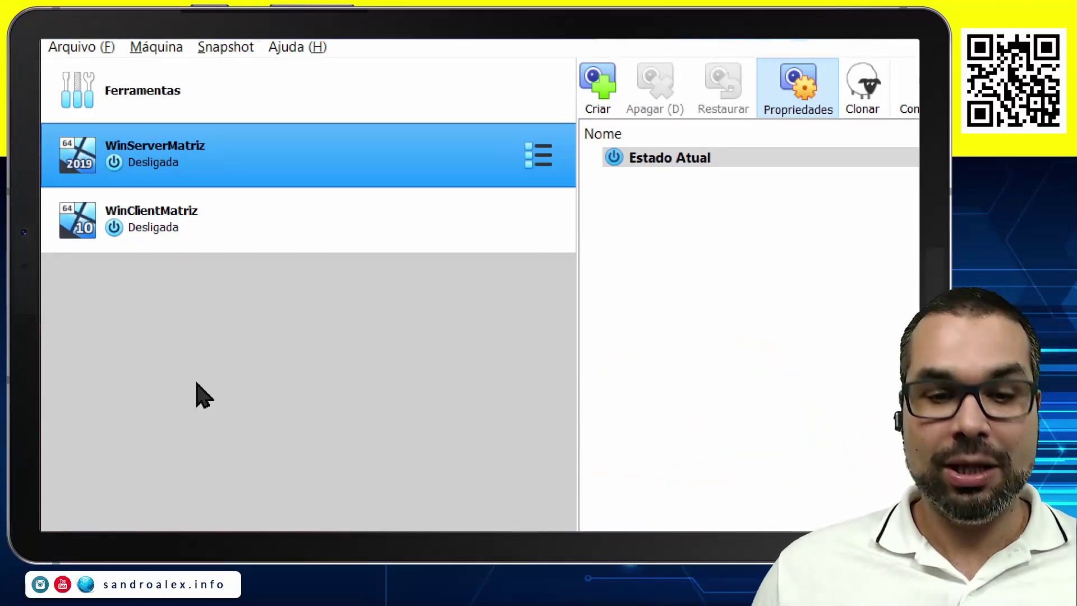
{"action": "key", "text": "alt+Tab"}
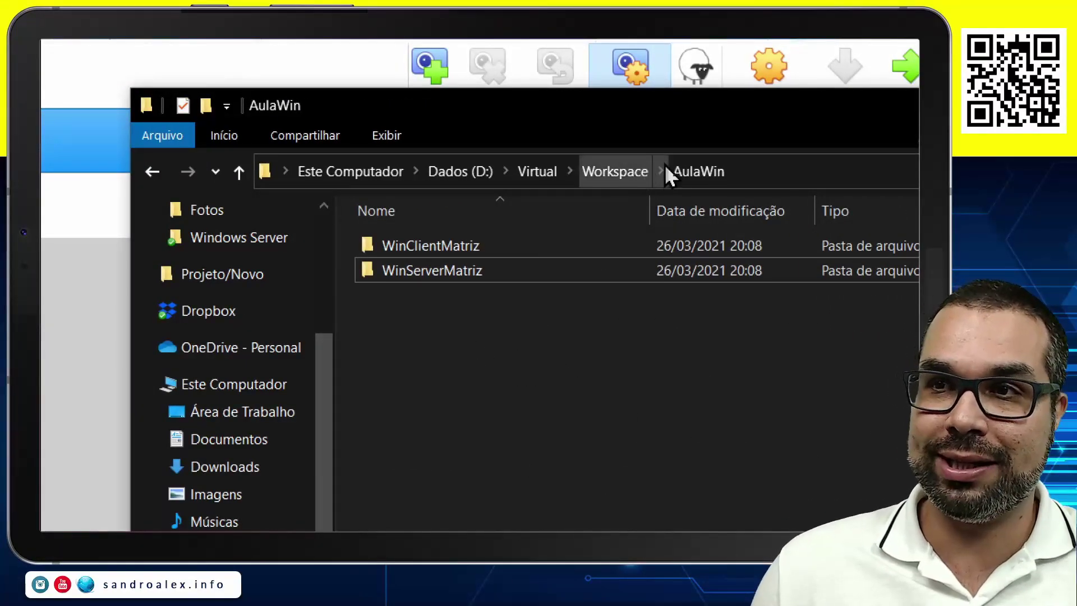
{"action": "left_click", "coordinate": [537, 170]}
{"action": "double_click", "coordinate": [456, 273]}
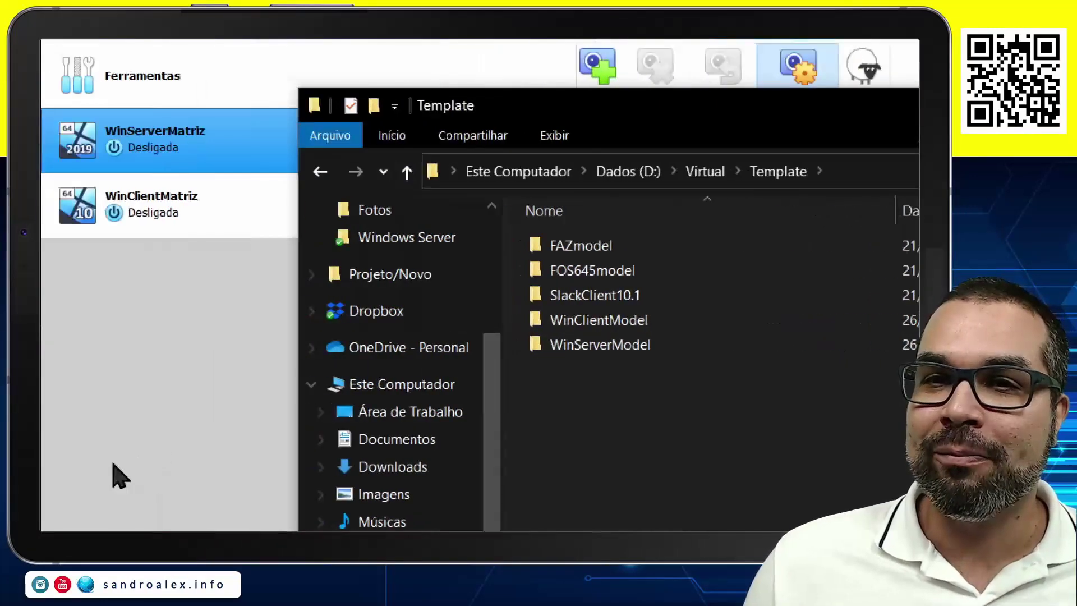
{"action": "left_click", "coordinate": [707, 163]}
{"action": "double_click", "coordinate": [619, 297]}
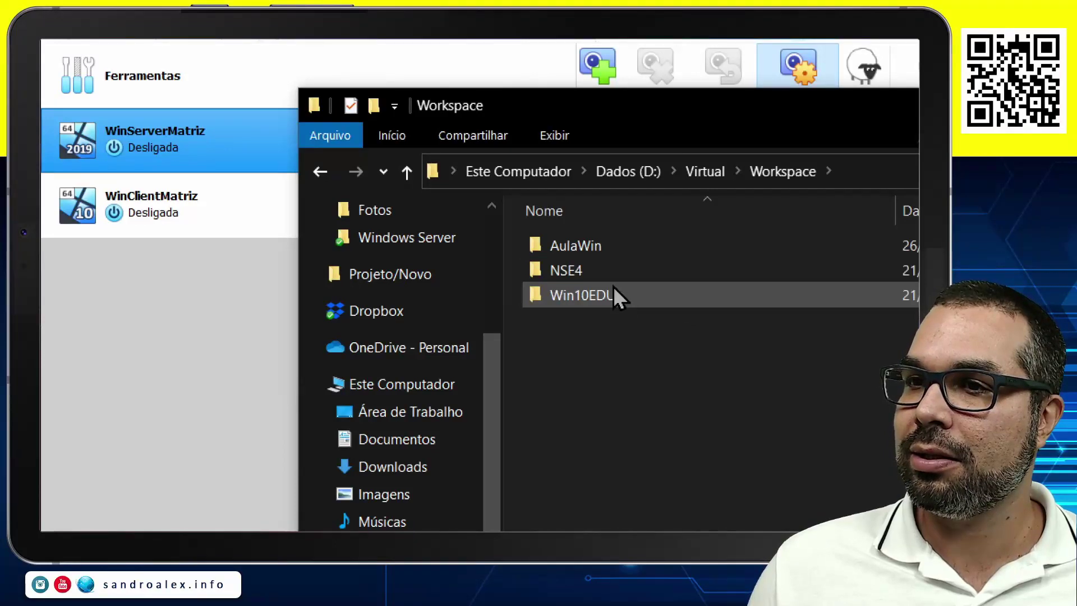
{"action": "double_click", "coordinate": [600, 251]}
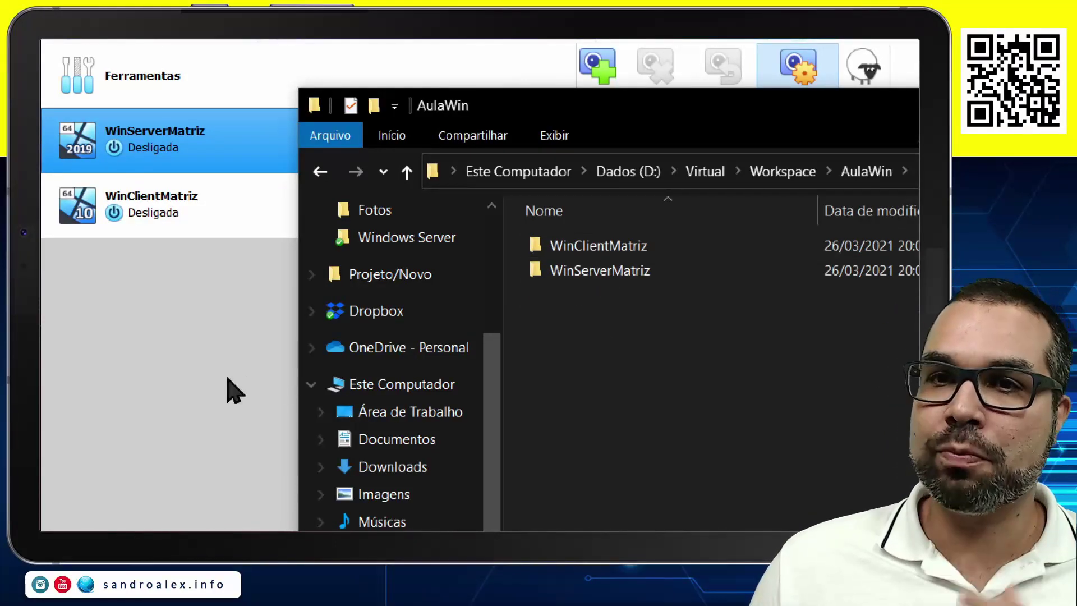
{"action": "left_click", "coordinate": [178, 389]}
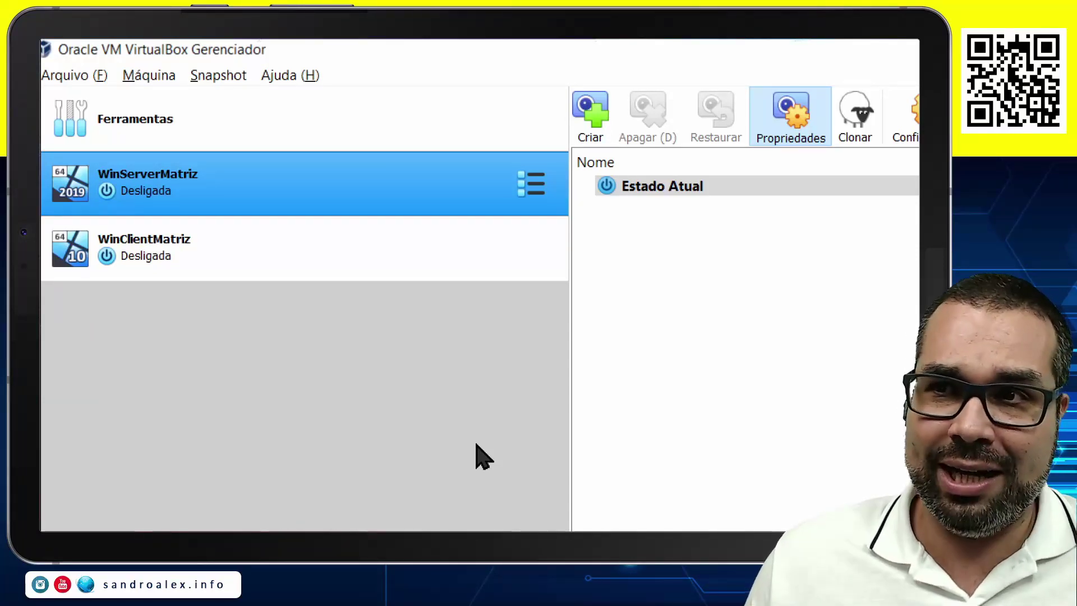
Take a snapshot named Limpo of WinServerMatriz.
{"action": "left_click", "coordinate": [594, 112]}
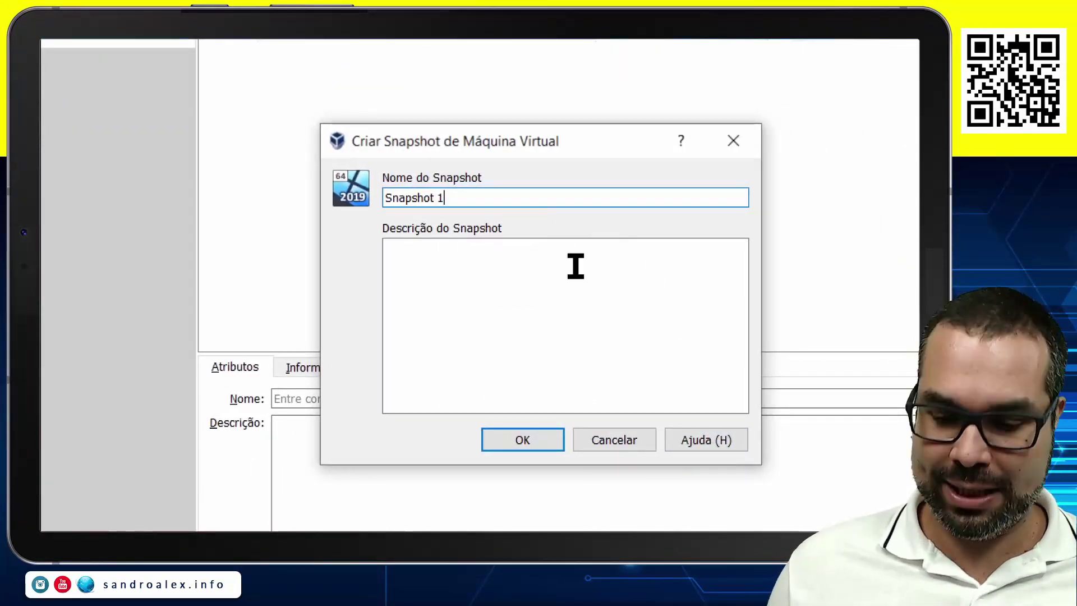
{"action": "key", "text": "ctrl+a"}
{"action": "type", "text": "Limpo"}
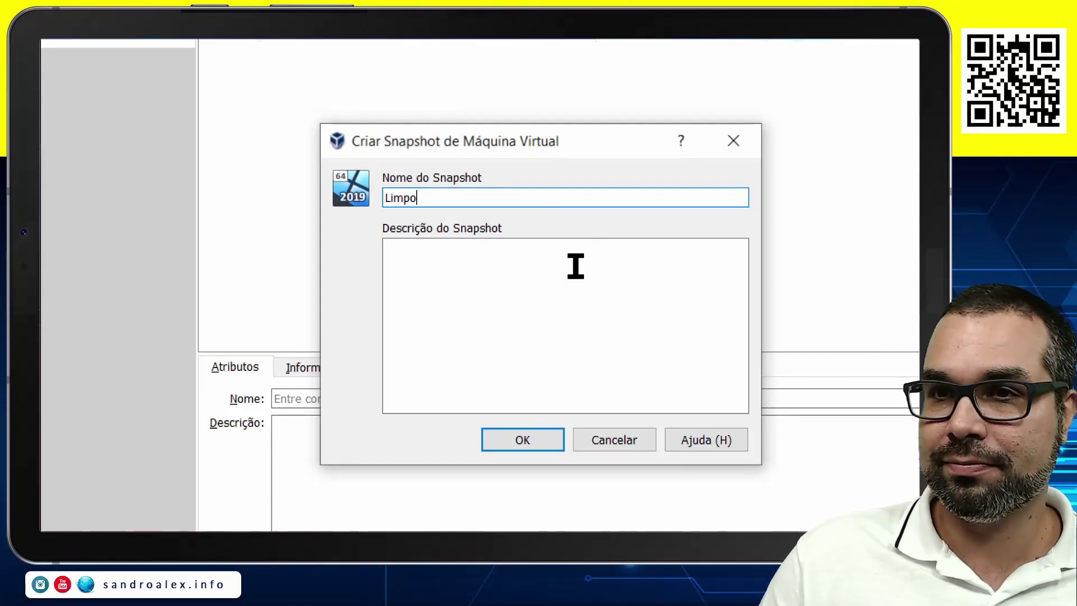
{"action": "left_click", "coordinate": [510, 445]}
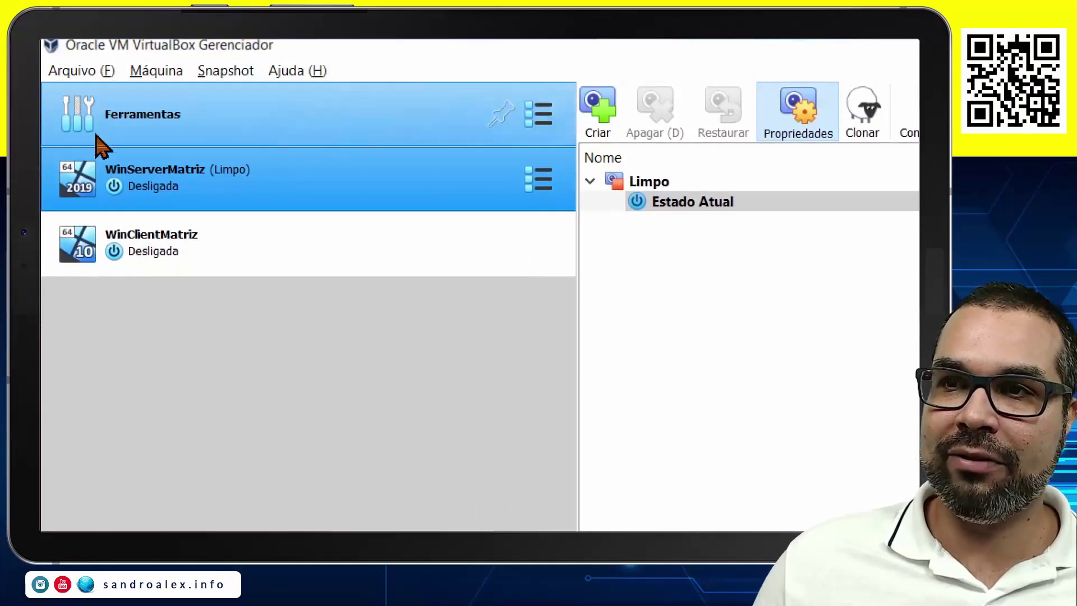
Take a Limpo snapshot of WinClientMatriz, then start WinServerMatriz.
{"action": "left_click", "coordinate": [205, 255]}
{"action": "left_click", "coordinate": [596, 112]}
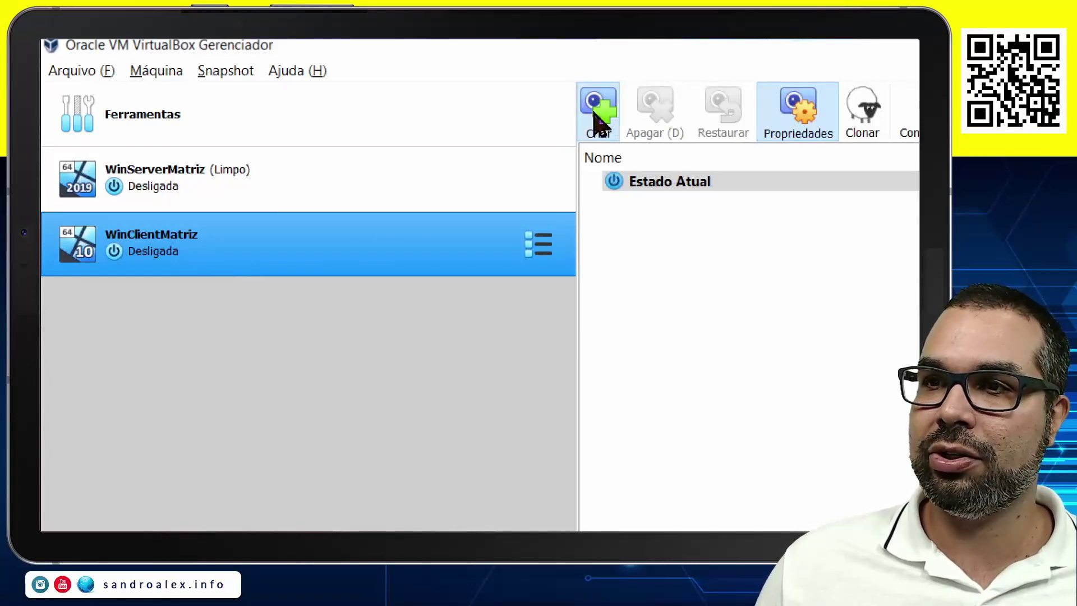
{"action": "left_click_drag", "start_coordinate": [663, 426], "coordinate": [527, 420]}
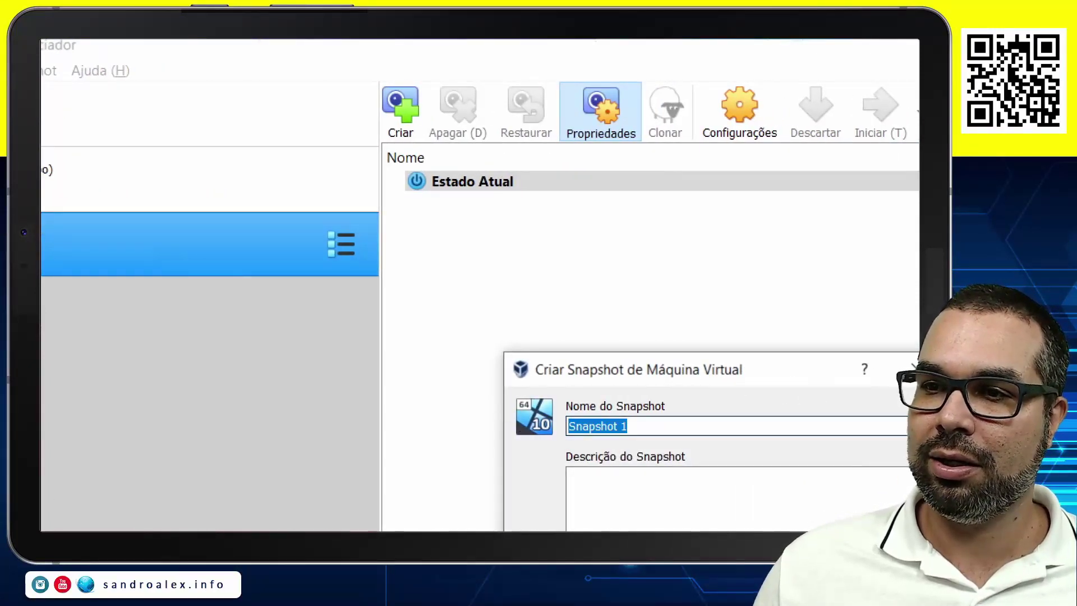
{"action": "type", "text": "Limpo"}
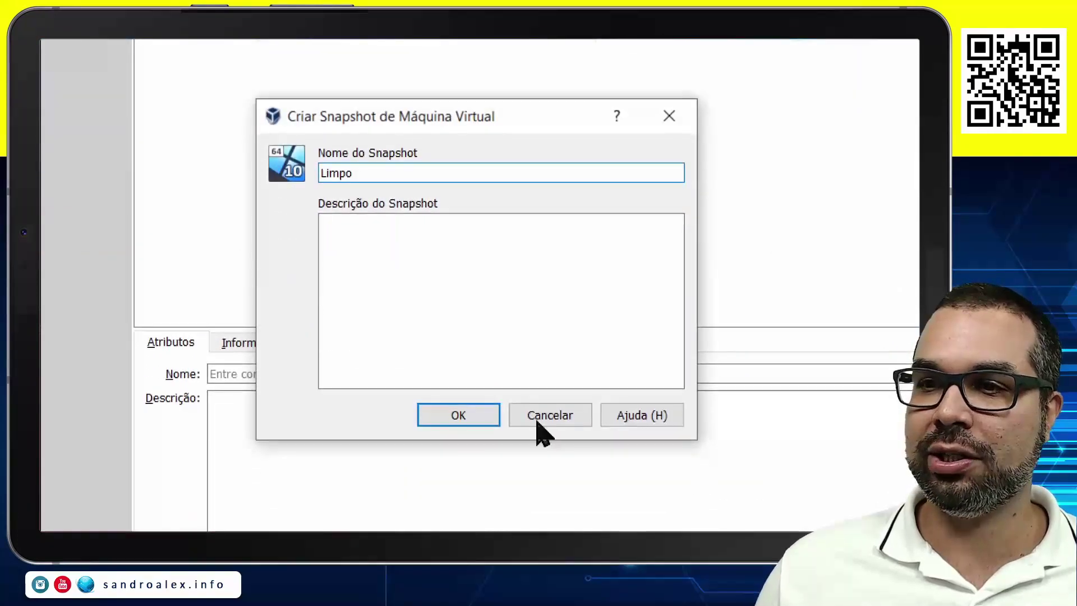
{"action": "left_click", "coordinate": [449, 418]}
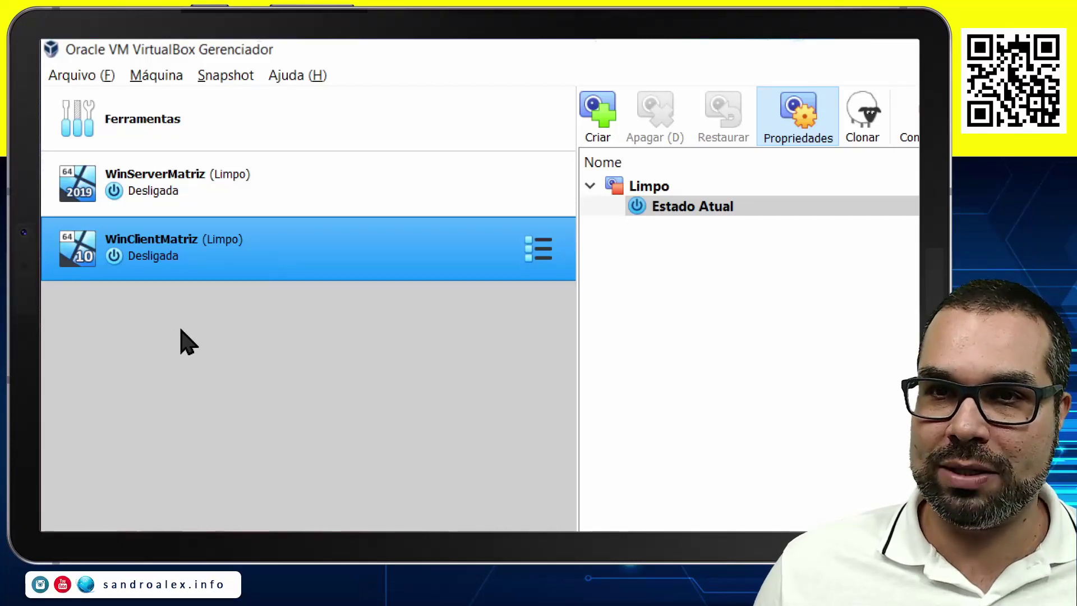
{"action": "left_click", "coordinate": [291, 209]}
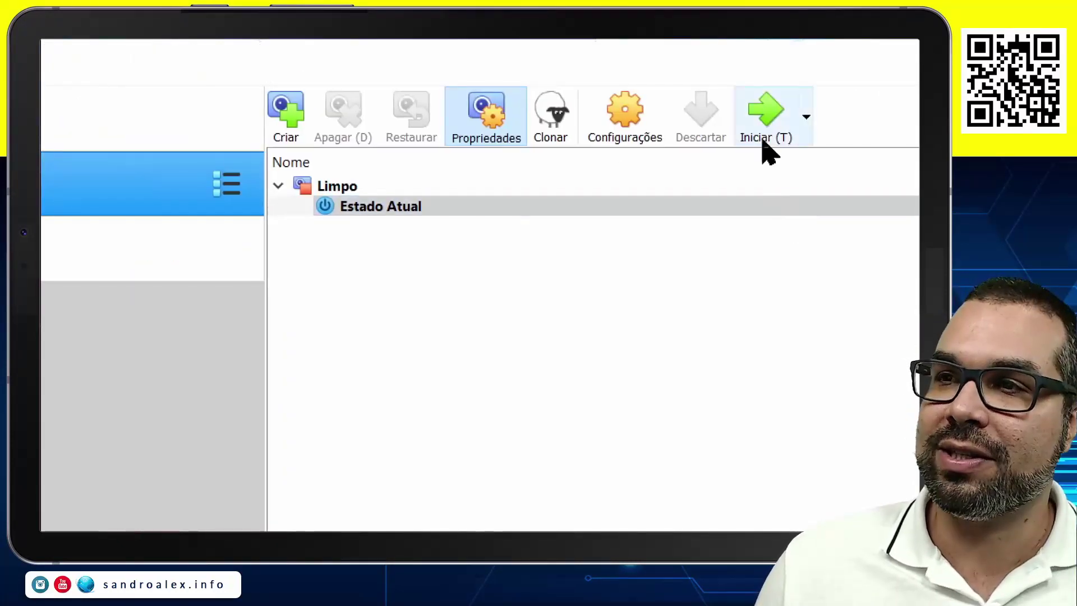
{"action": "left_click", "coordinate": [766, 112]}
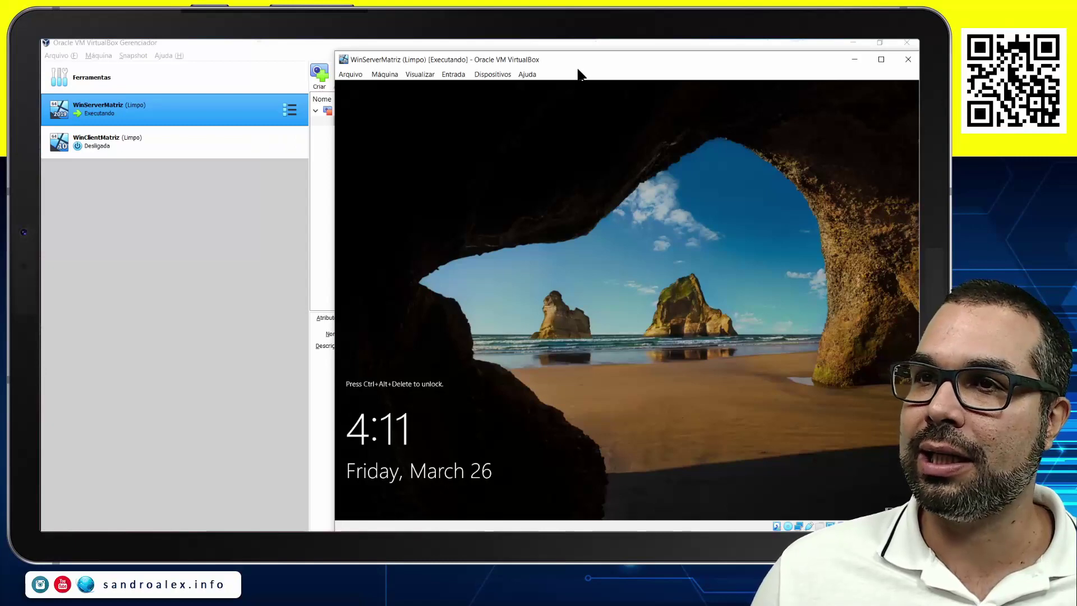
Sign in to the WinServerMatriz guest as Administrator with the account password.
{"action": "left_click_drag", "start_coordinate": [579, 66], "coordinate": [434, 63]}
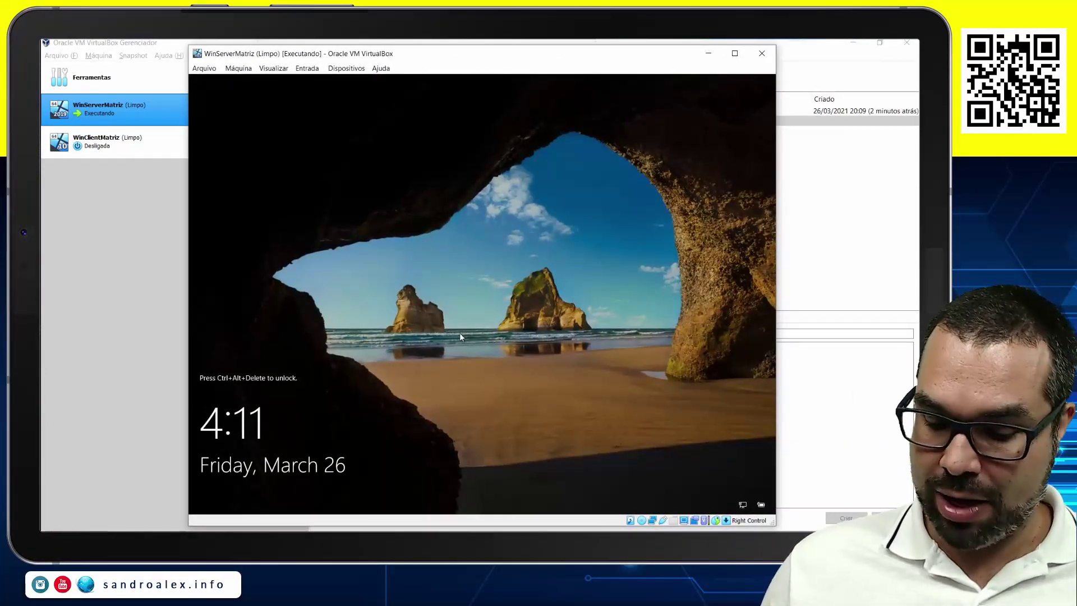
{"action": "key", "text": "ctrl+Delete"}
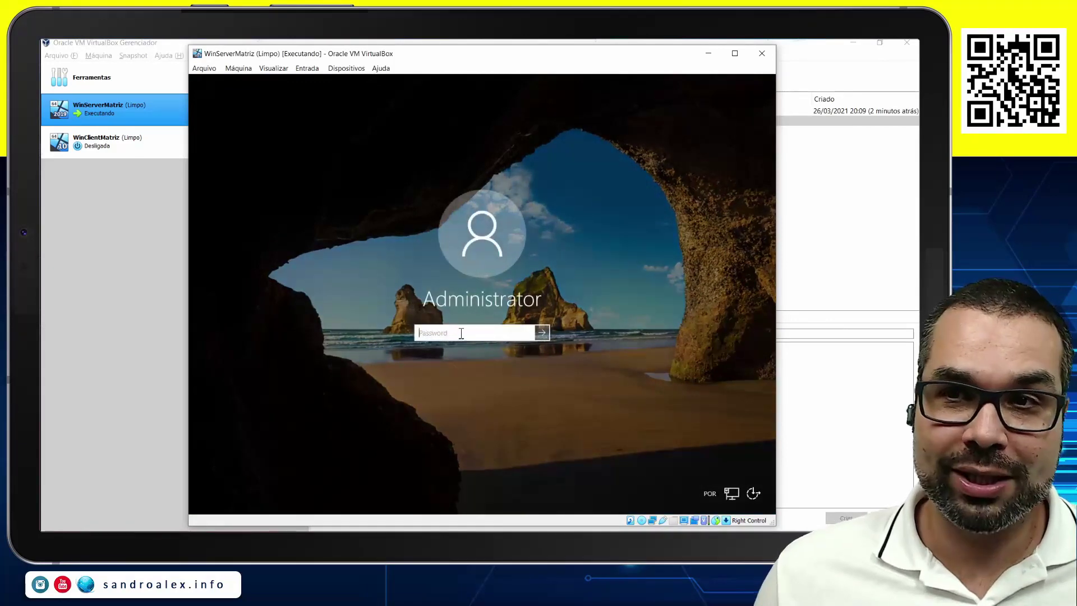
{"action": "type", "text": "Pa$"}
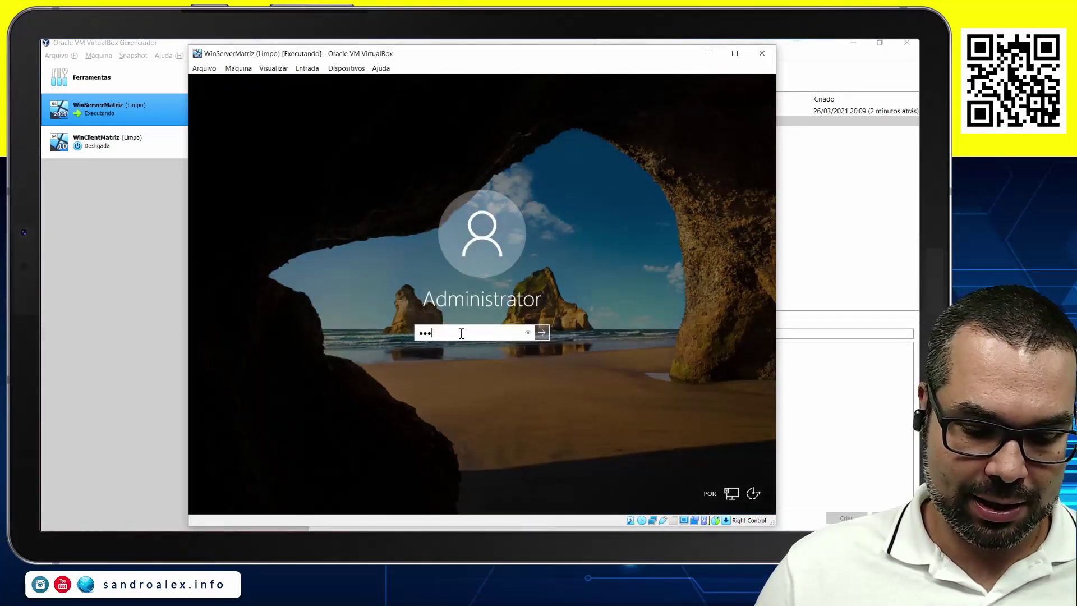
{"action": "type", "text": "$w0rd"}
{"action": "key", "text": "Return"}
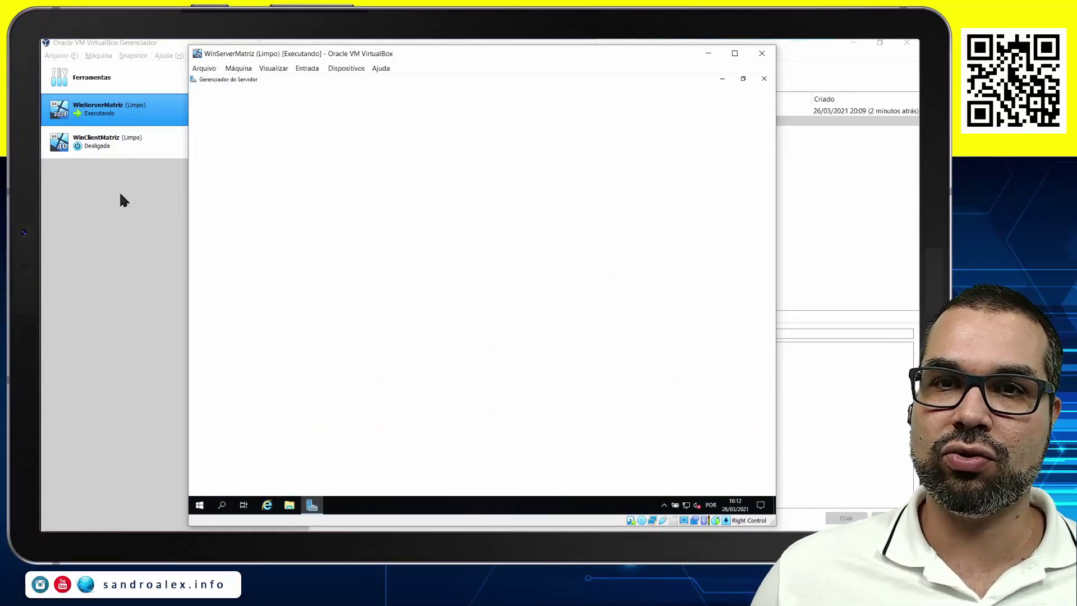
Start WinClientMatriz, then dismiss the Windows Admin Center notice in the server VM.
{"action": "left_click", "coordinate": [111, 154]}
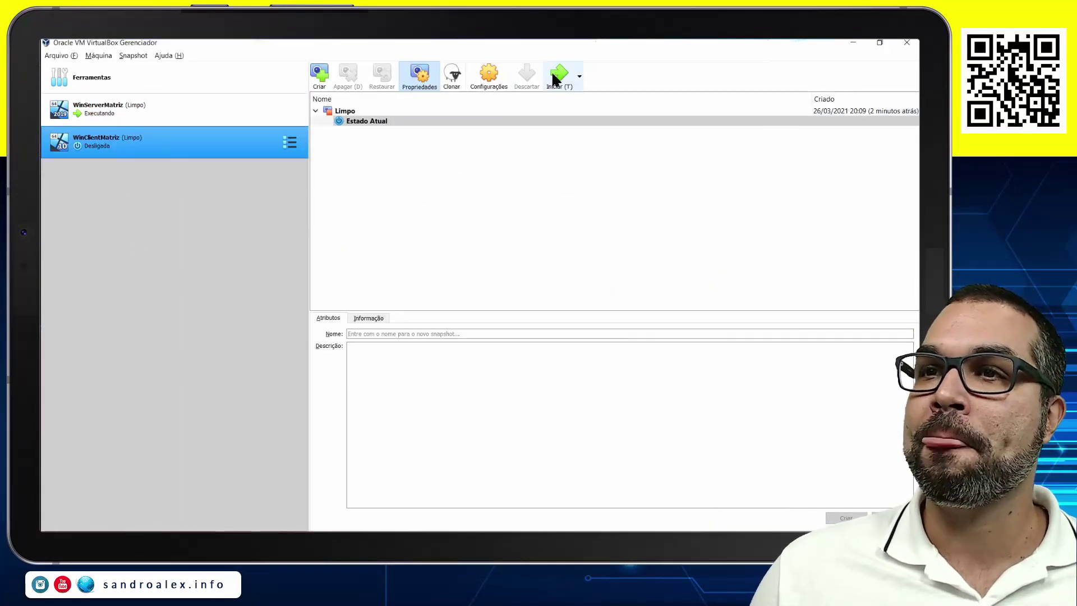
{"action": "left_click", "coordinate": [558, 74]}
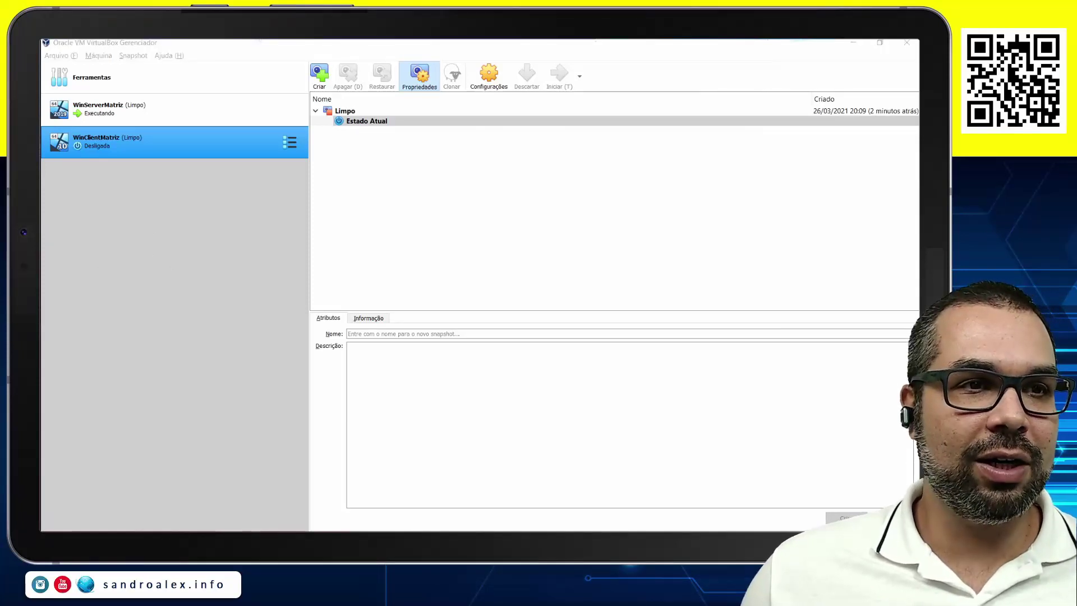
{"action": "key", "text": "alt+Tab"}
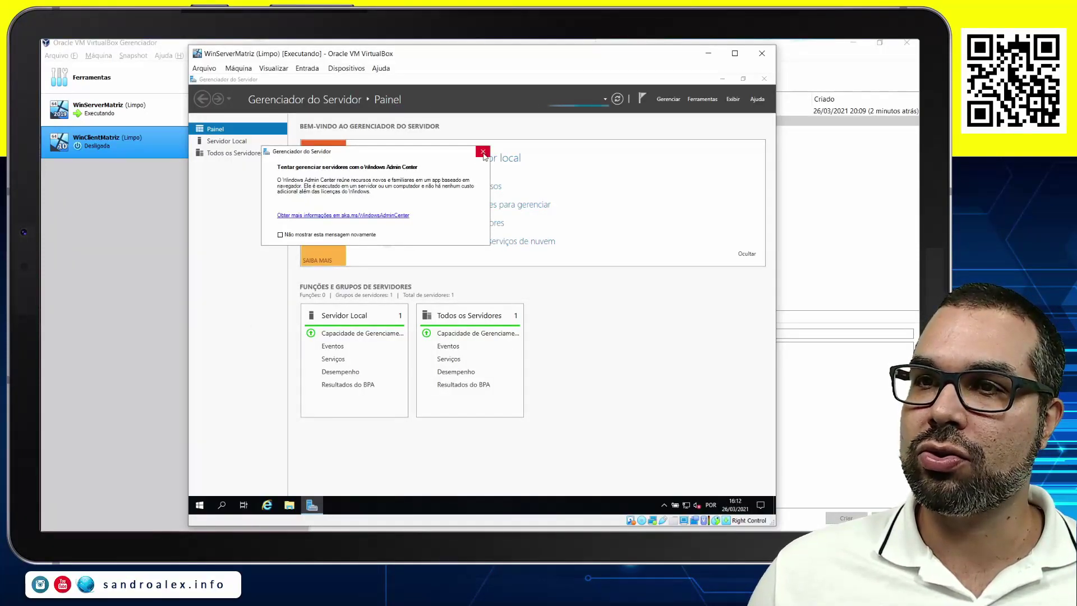
{"action": "left_click", "coordinate": [481, 152]}
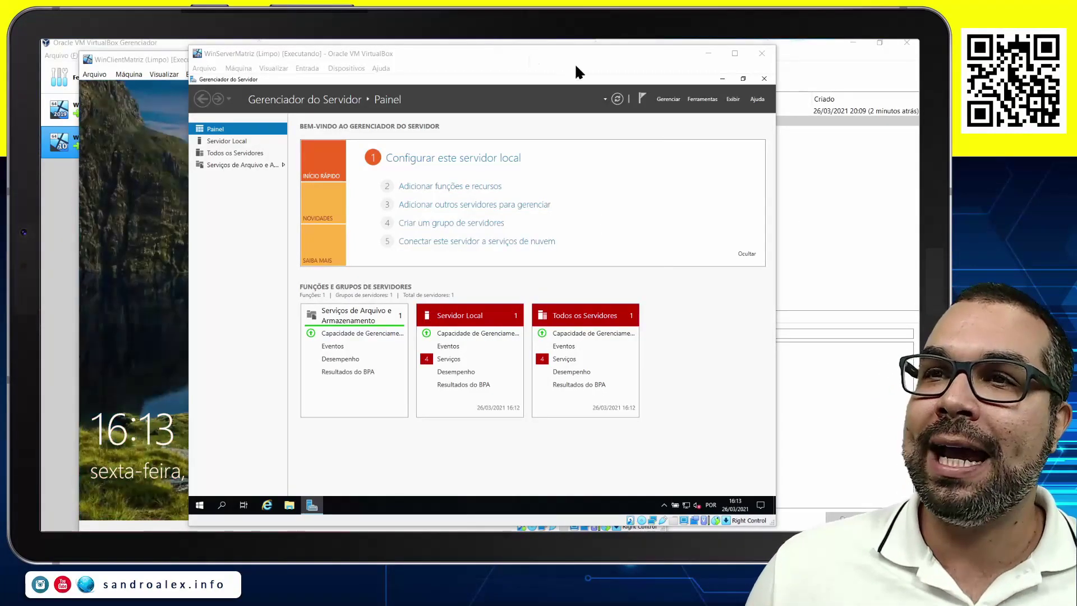
Maximize the WinServerMatriz VM window and zoom in on its screen.
{"action": "left_click", "coordinate": [734, 54]}
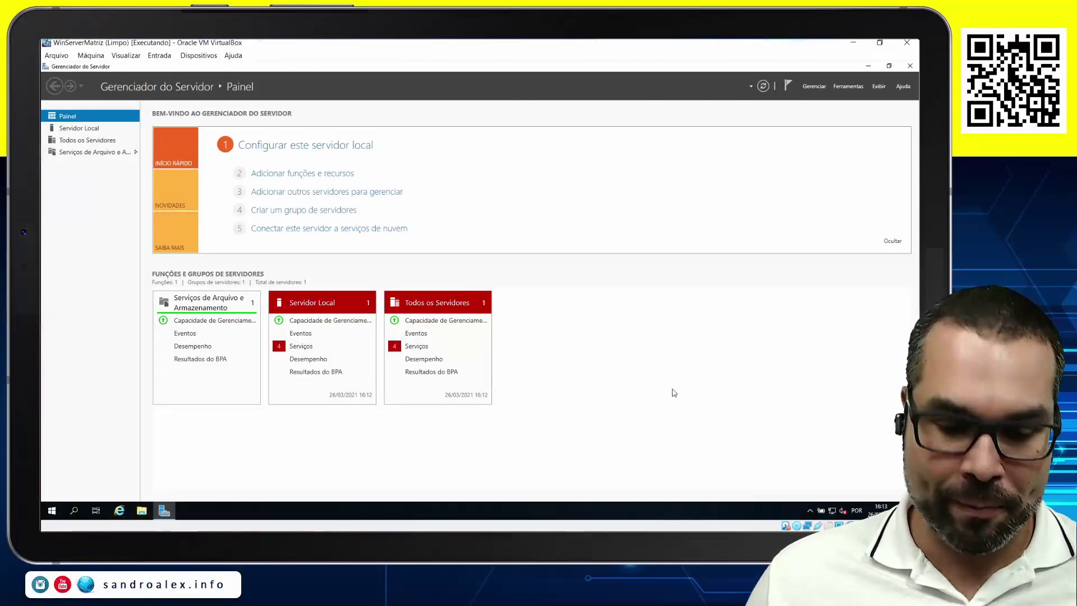
{"action": "key", "text": "super+plus"}
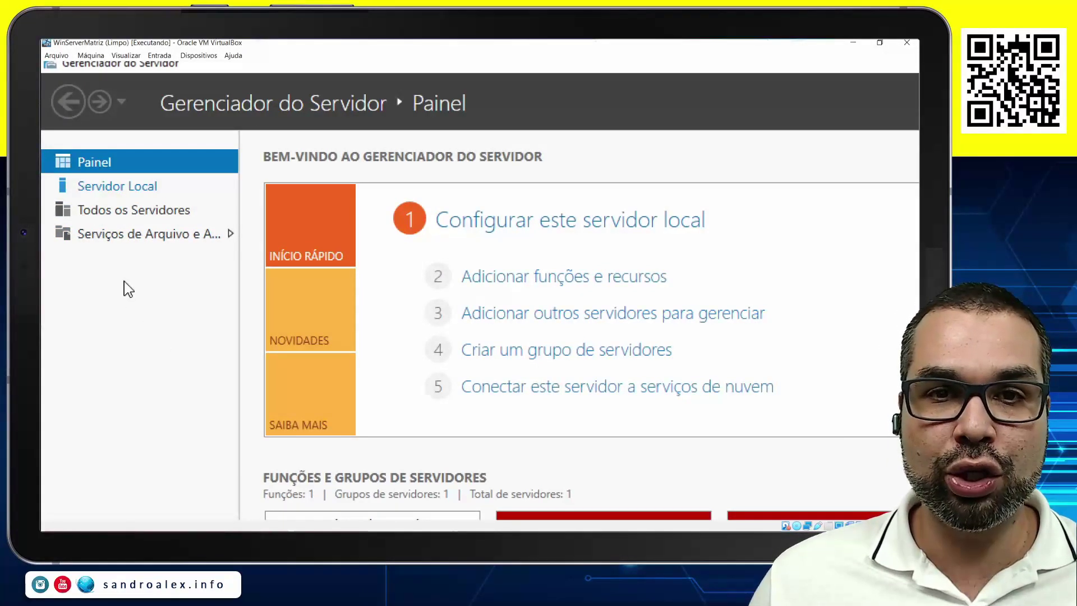
Open Servidor Local in Server Manager, then its Windows Defender Firewall link.
{"action": "left_click", "coordinate": [114, 193]}
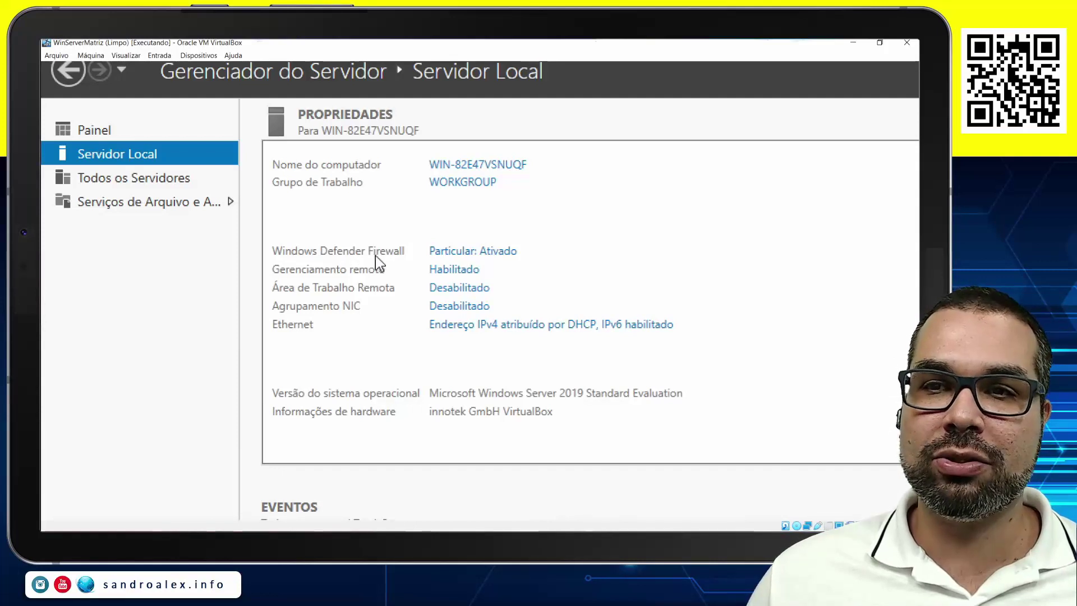
{"action": "left_click", "coordinate": [482, 252]}
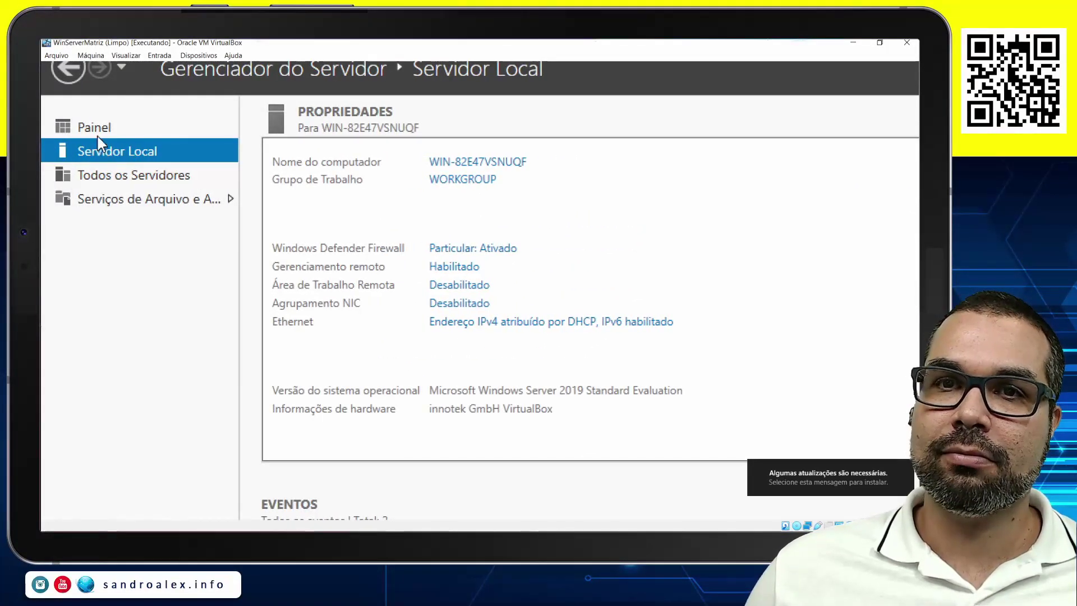
Browse Todos os Servidores and the storage Volumes view, then close Server Manager.
{"action": "left_click", "coordinate": [122, 176]}
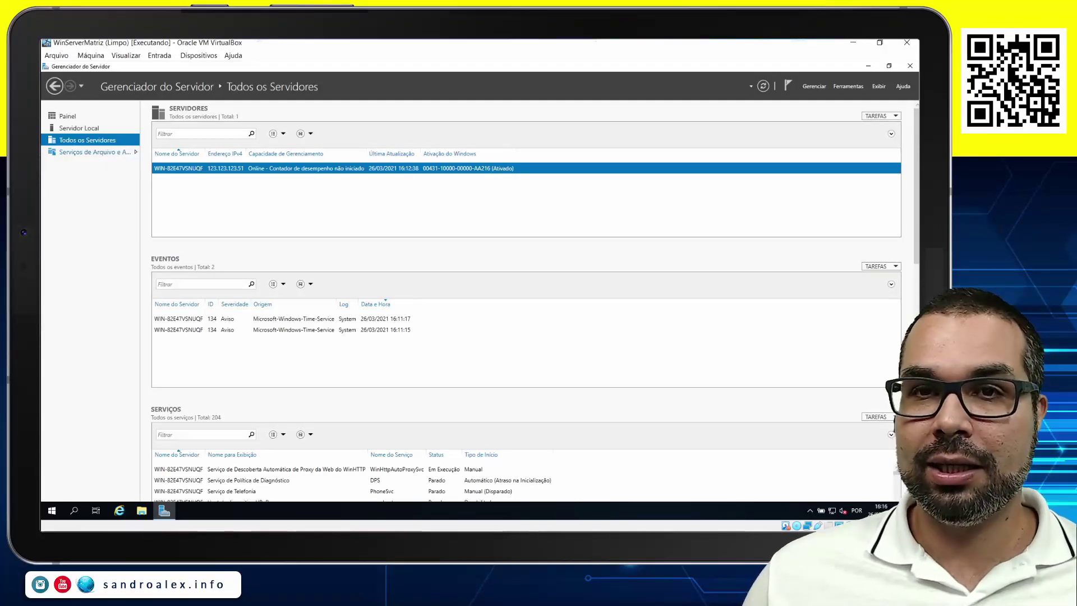
{"action": "left_click", "coordinate": [92, 151]}
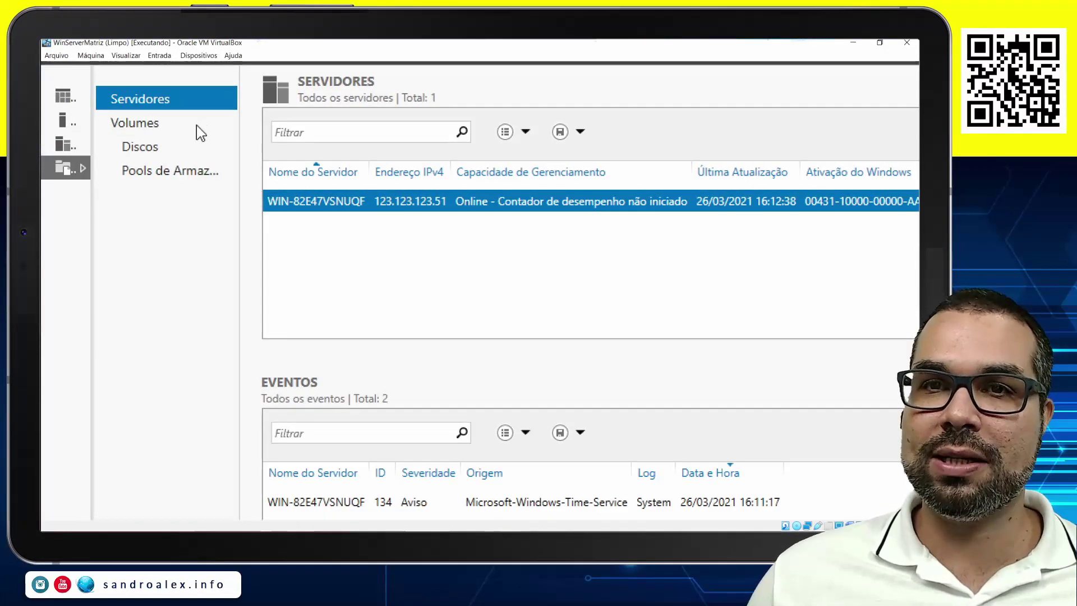
{"action": "left_click", "coordinate": [140, 127]}
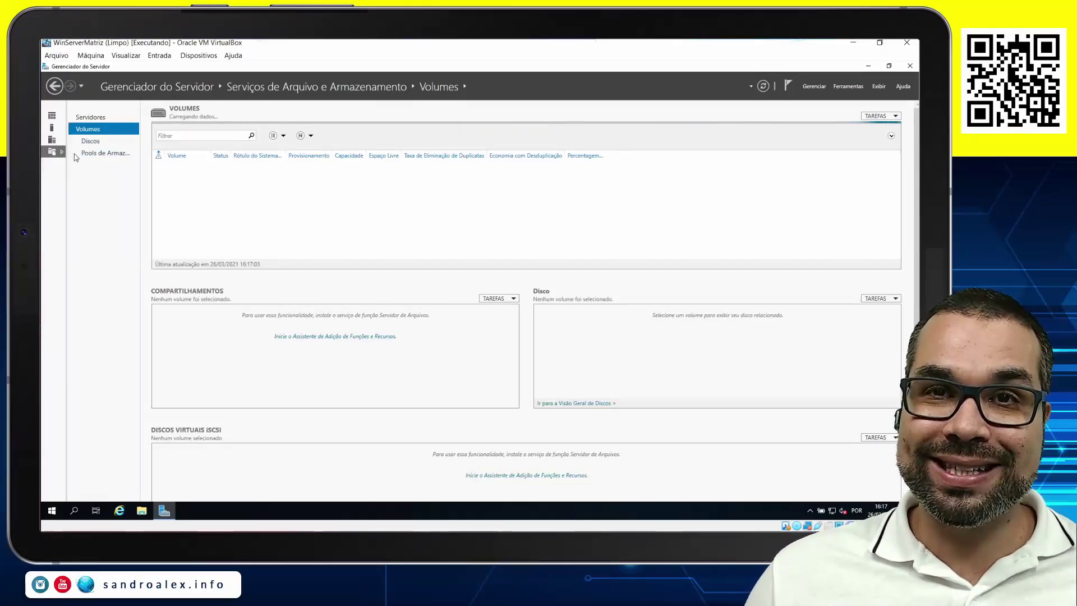
{"action": "left_click", "coordinate": [55, 87]}
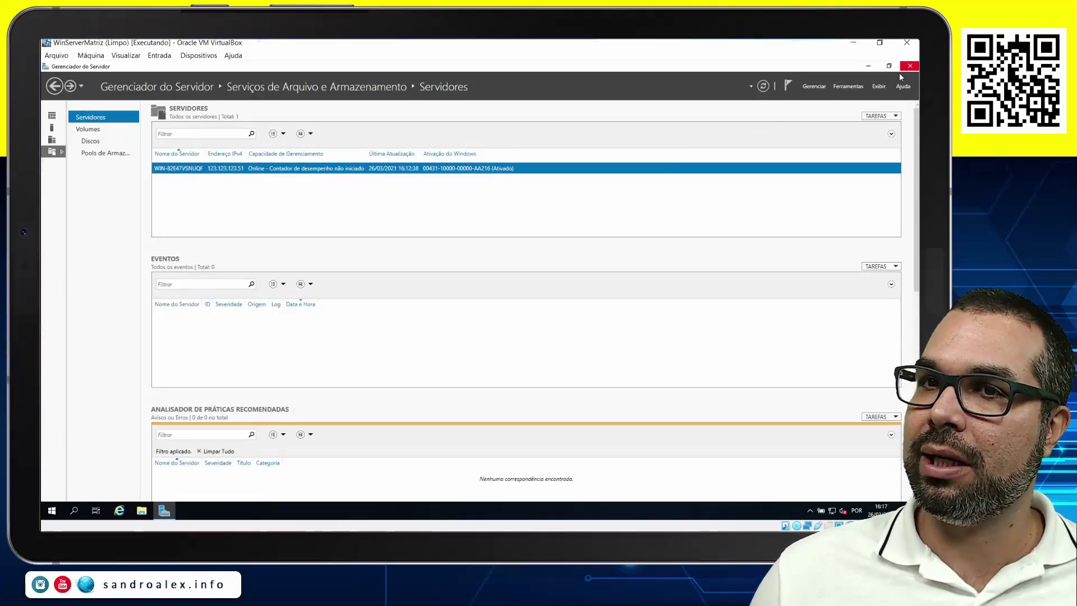
{"action": "key", "text": "alt+F4"}
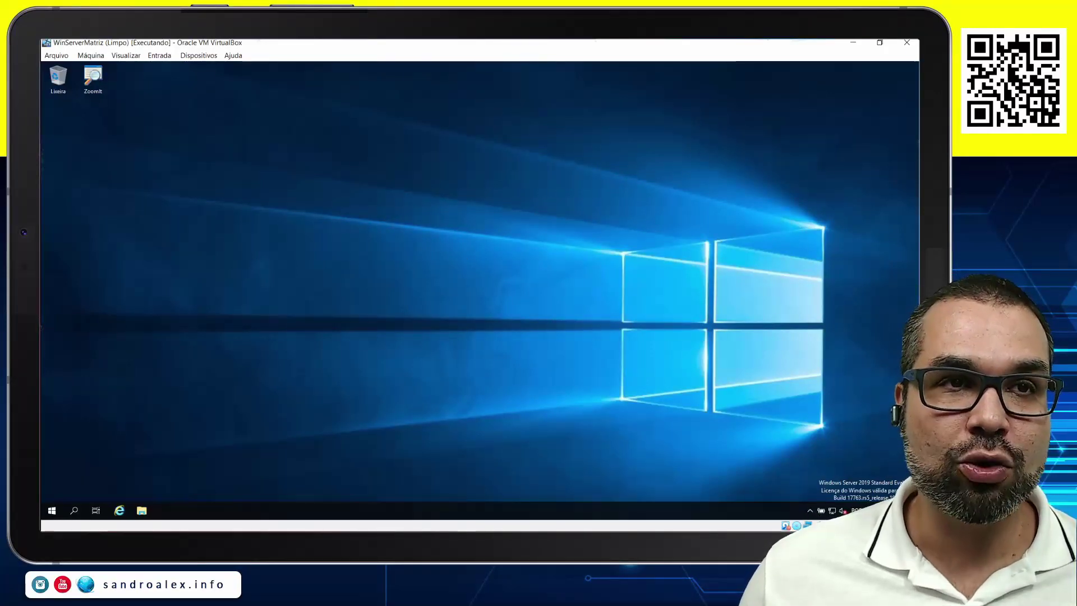
Open File Explorer in the guest and view Este Computador's system properties.
{"action": "left_click", "coordinate": [510, 290]}
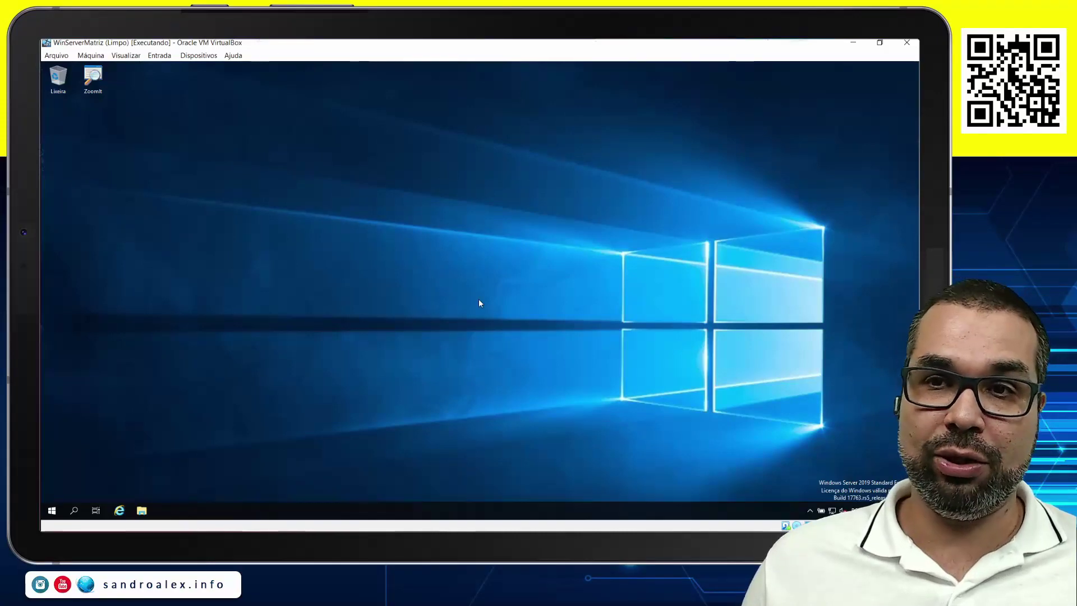
{"action": "key", "text": "super+e"}
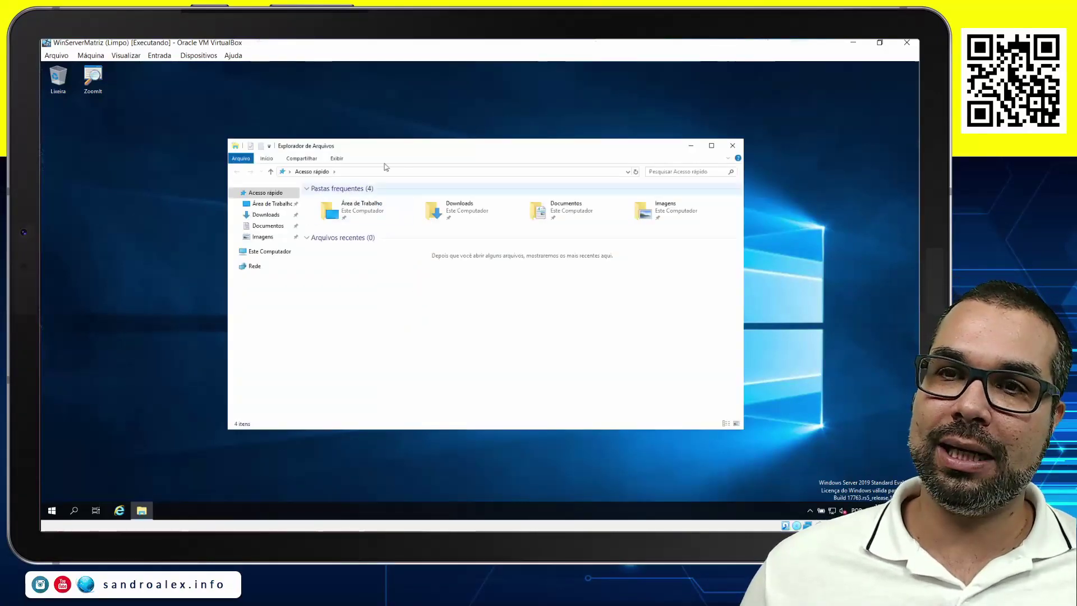
{"action": "key", "text": "ctrl+1"}
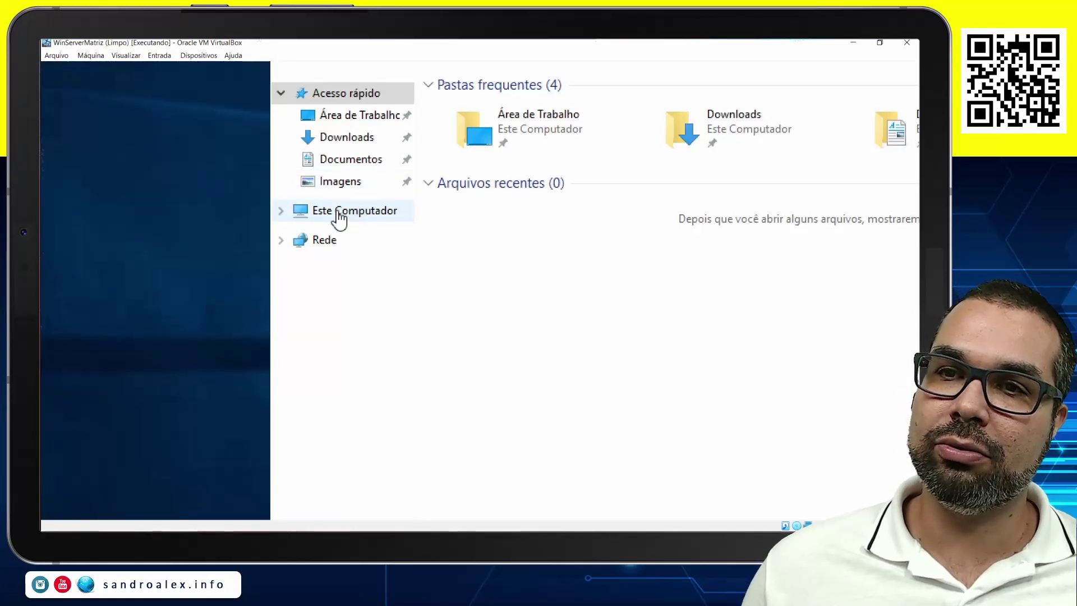
{"action": "right_click", "coordinate": [370, 213]}
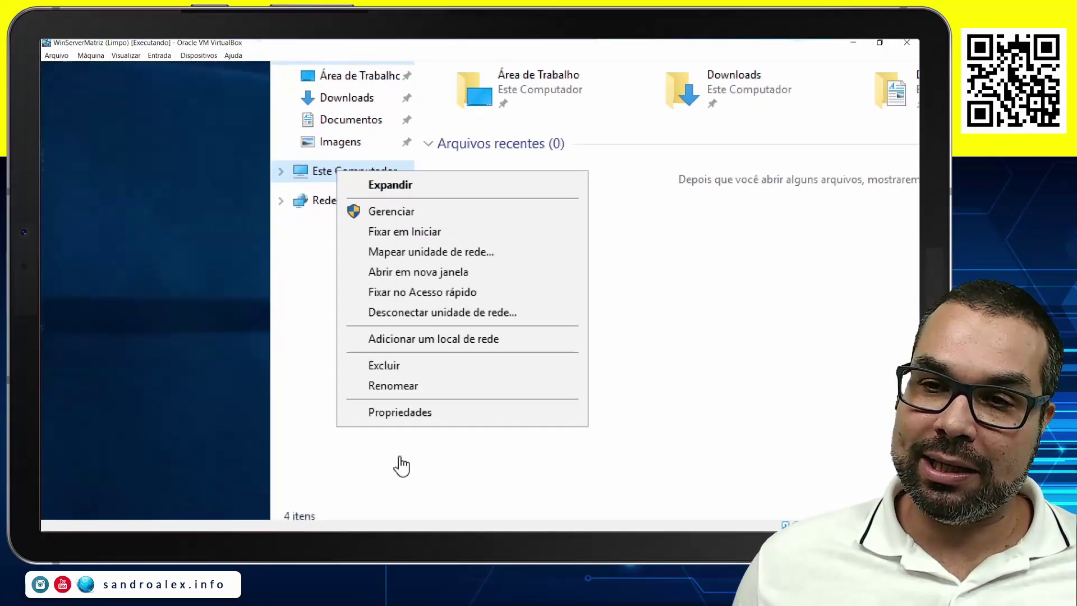
{"action": "left_click", "coordinate": [407, 415]}
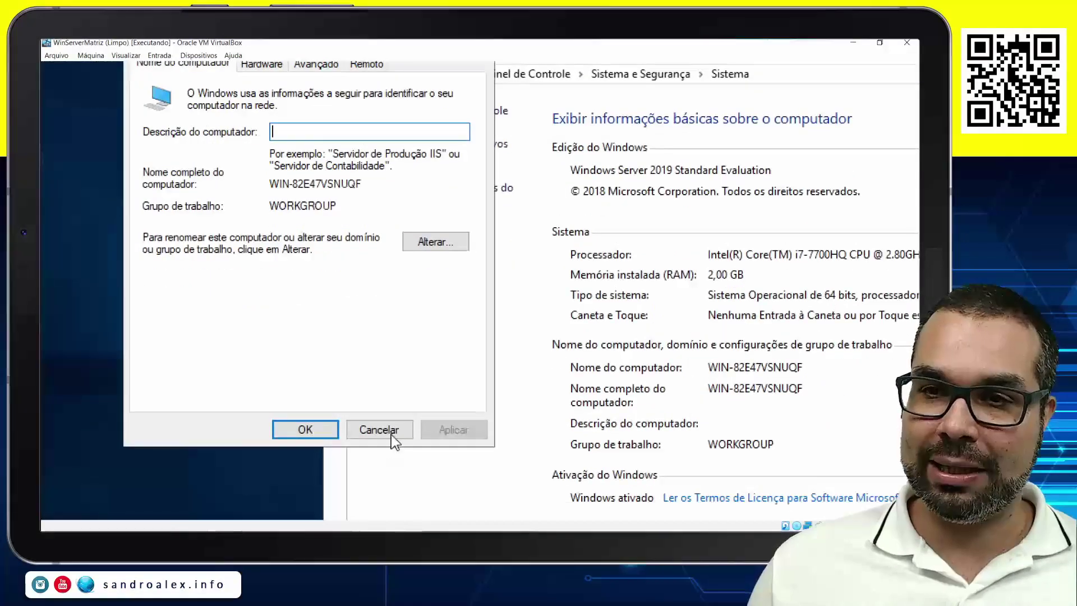
Cancel the computer name settings and close the system and File Explorer windows.
{"action": "left_click", "coordinate": [377, 429]}
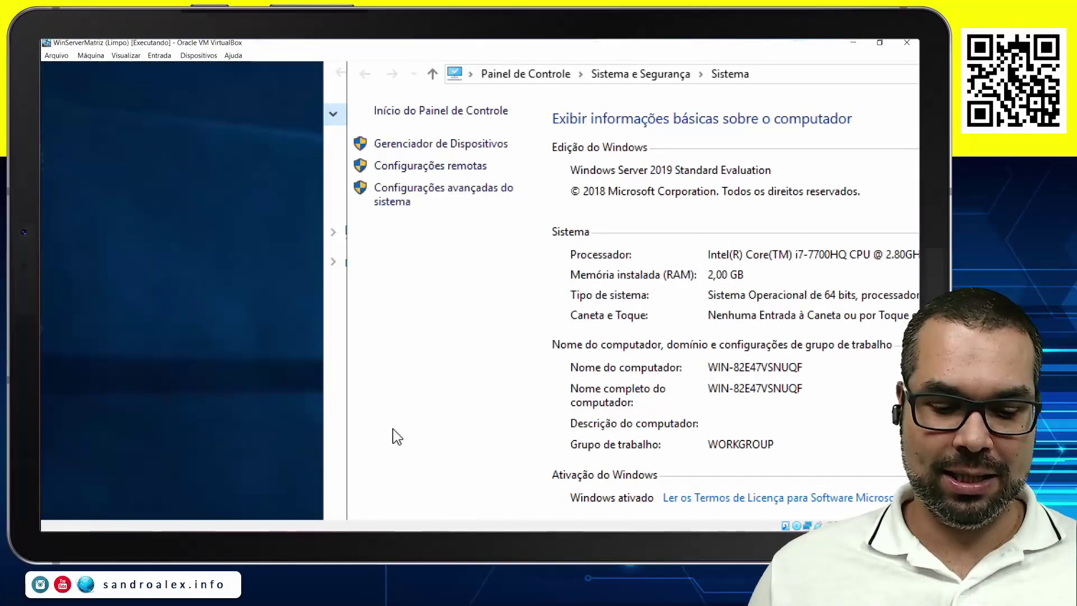
{"action": "key", "text": "ctrl+4"}
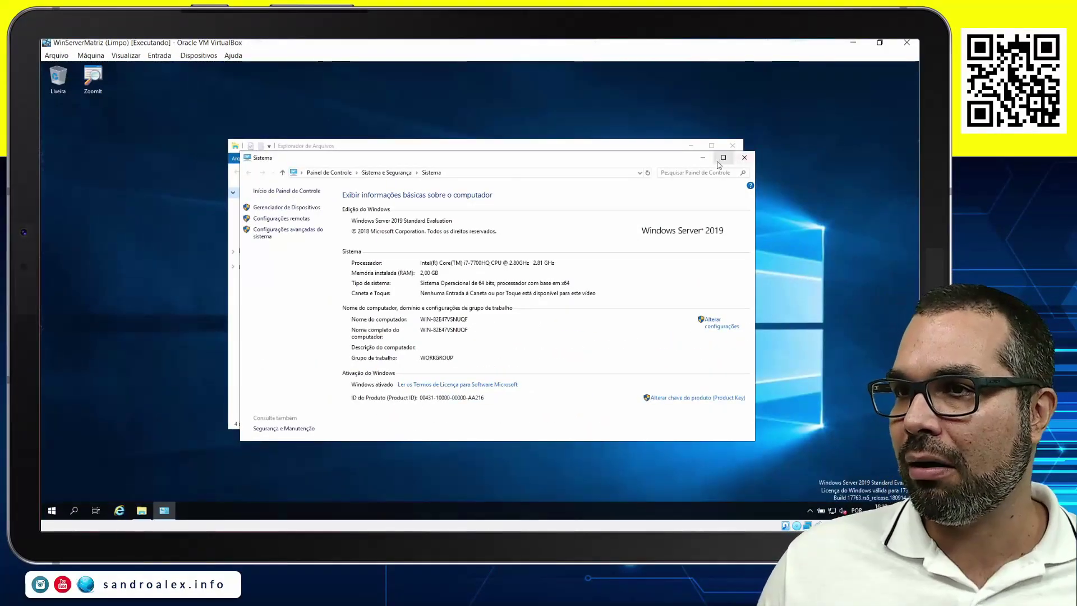
{"action": "left_click", "coordinate": [744, 157]}
{"action": "left_click", "coordinate": [732, 146]}
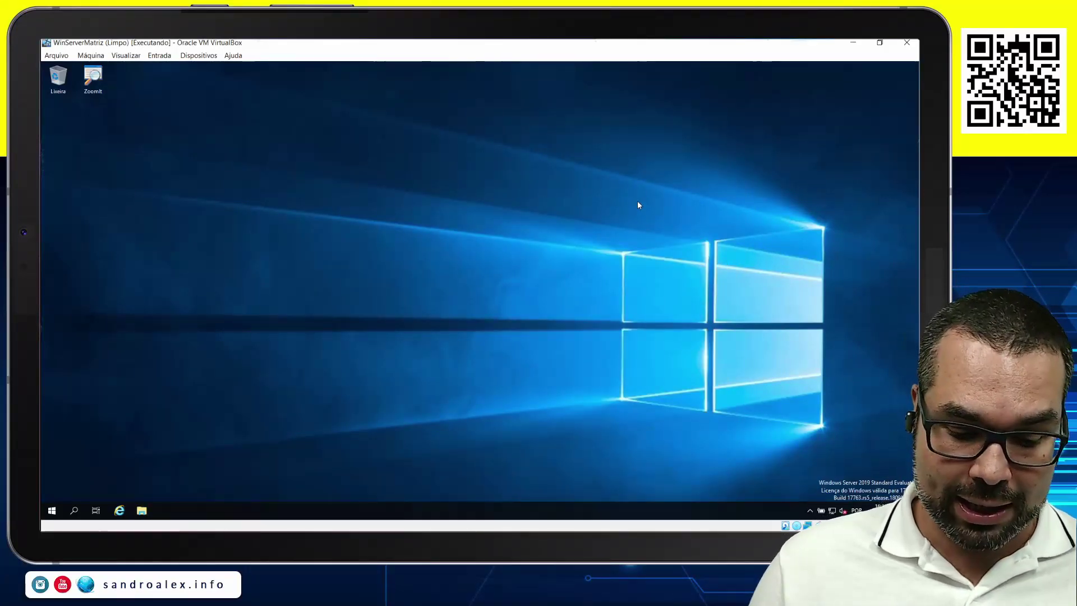
Edit the server guest's Run command to sysdm.cpl and run it to show the Computer Name page.
{"action": "key", "text": "super+r"}
{"action": "type", "text": "."}
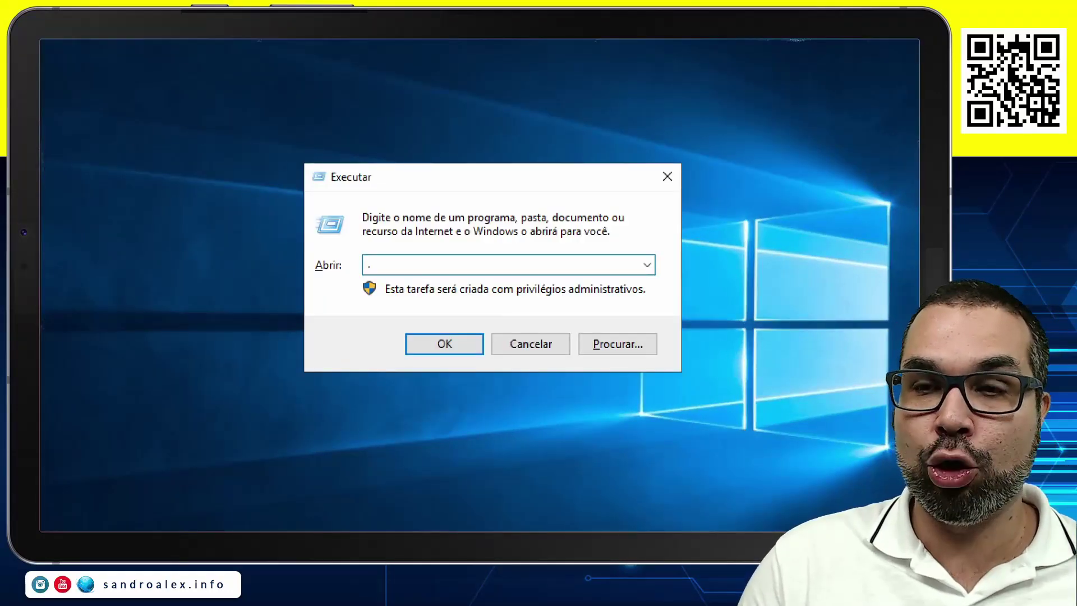
{"action": "type", "text": "cpl  .msc"}
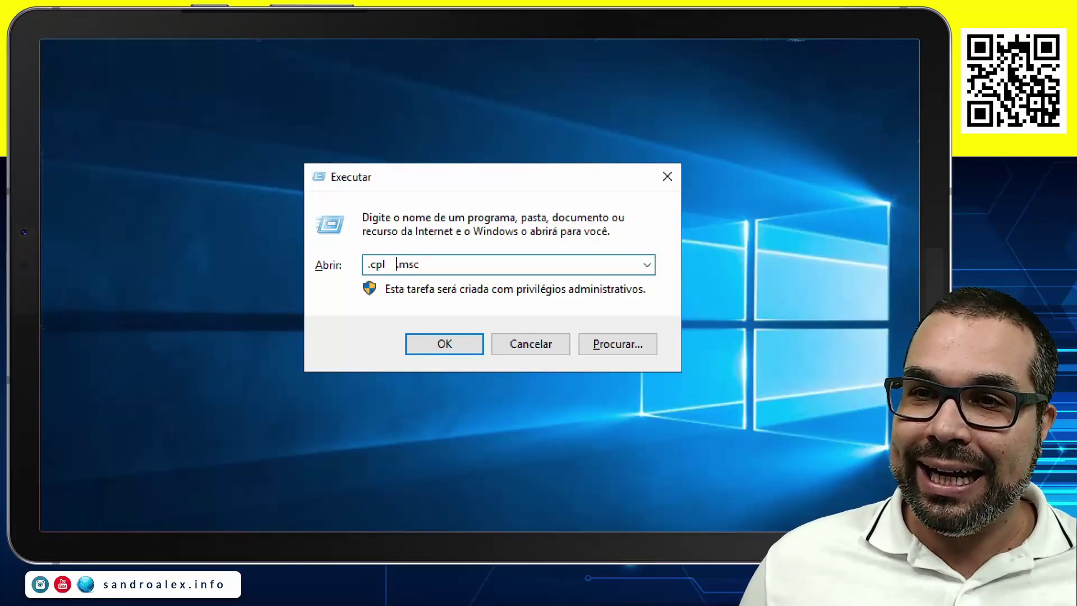
{"action": "key", "text": "shift+Right"}
{"action": "key", "text": "shift+Right"}
{"action": "key", "text": "shift+Right"}
{"action": "key", "text": "Right"}
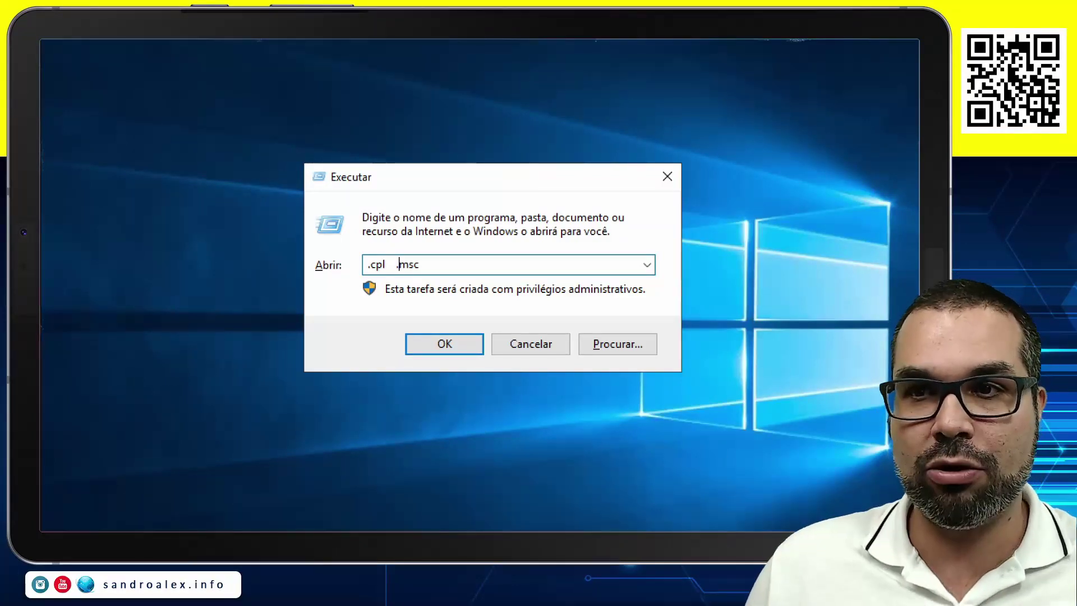
{"action": "key", "text": "shift+Right"}
{"action": "key", "text": "shift+Right"}
{"action": "key", "text": "shift+Right"}
{"action": "key", "text": "BackSpace"}
{"action": "key", "text": "BackSpace"}
{"action": "key", "text": "BackSpace"}
{"action": "key", "text": "BackSpace"}
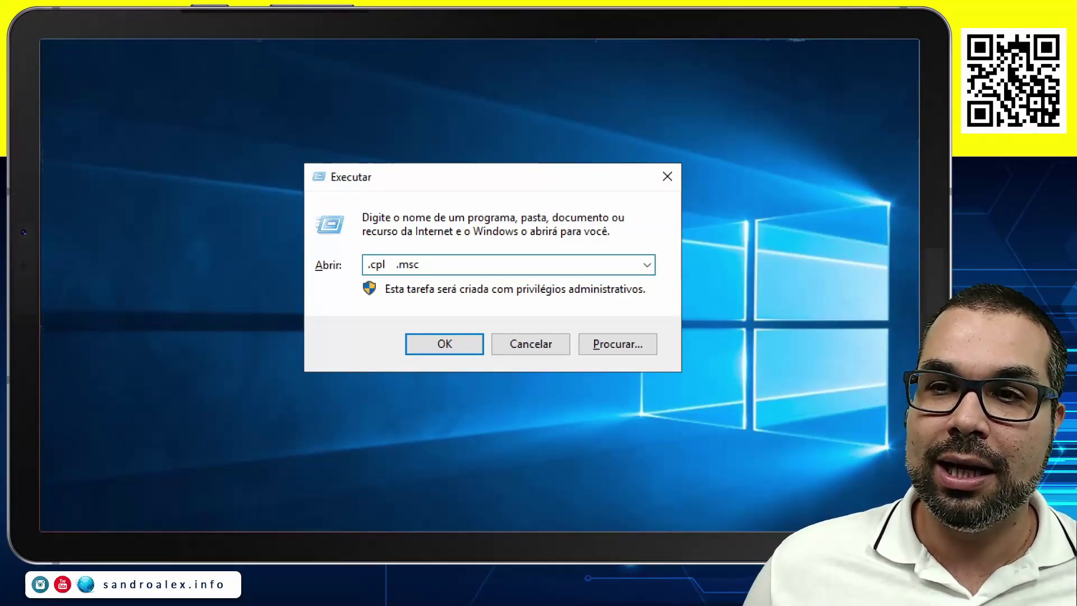
{"action": "key", "text": "Home"}
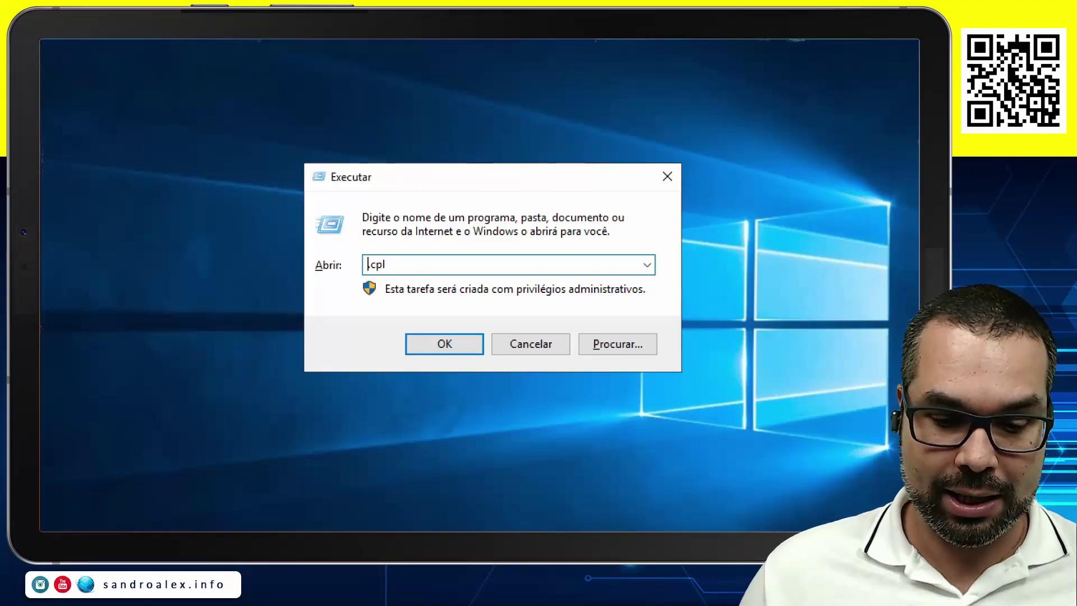
{"action": "type", "text": "sys"}
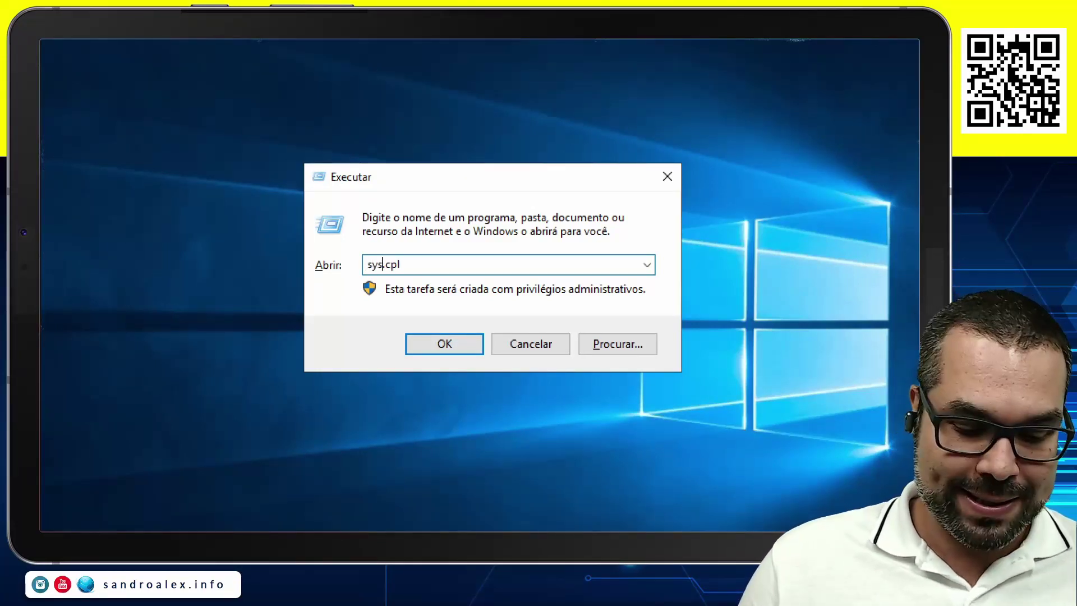
{"action": "type", "text": "dm"}
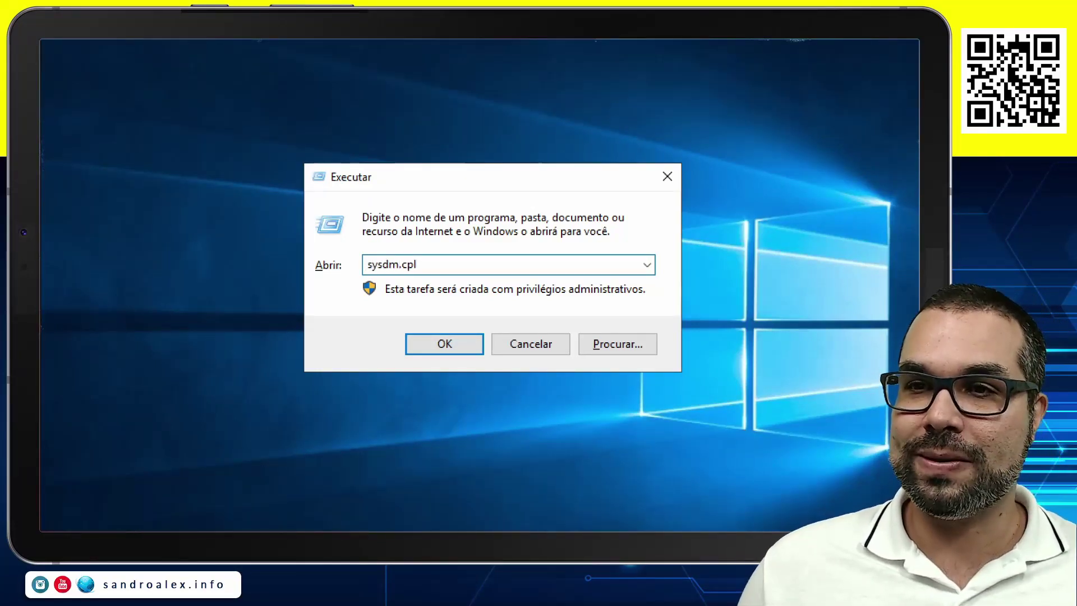
{"action": "key", "text": "Return"}
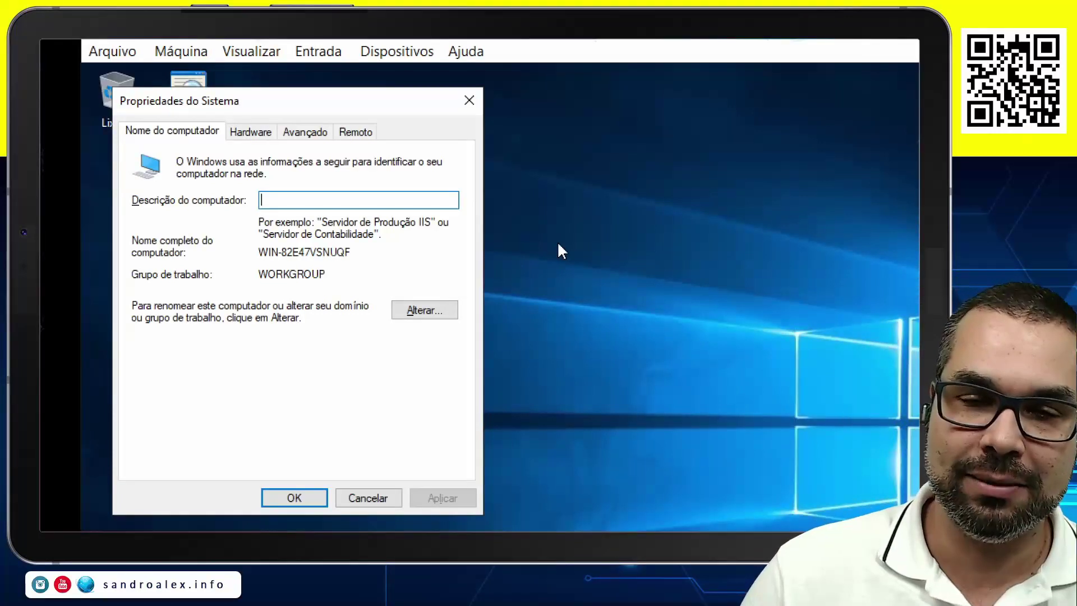
Change the server's computer name to 'salvador' and accept the restart-required notice.
{"action": "left_click", "coordinate": [412, 317]}
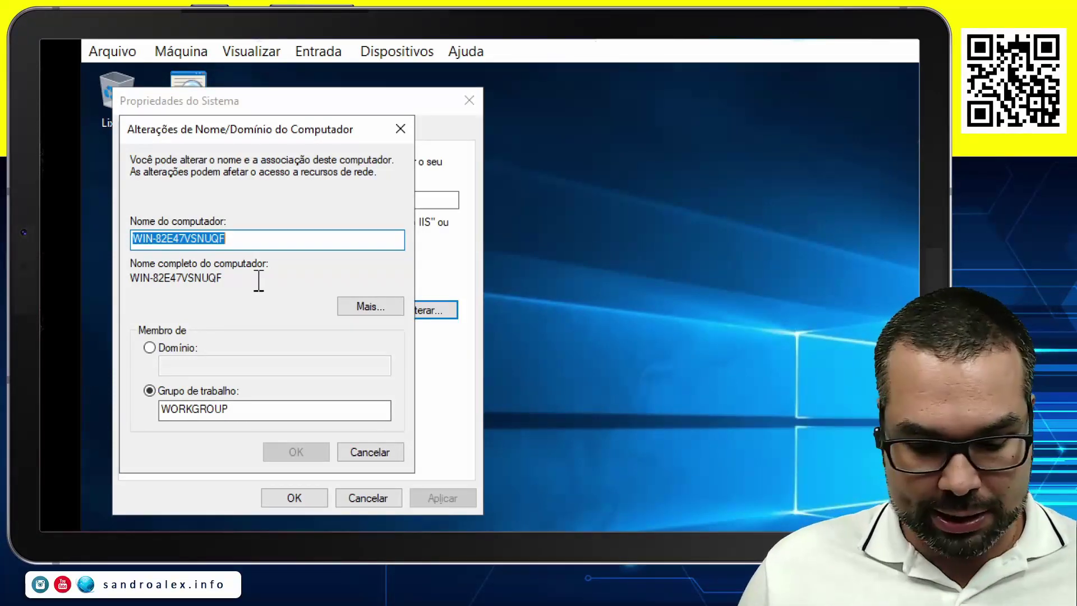
{"action": "type", "text": "s"}
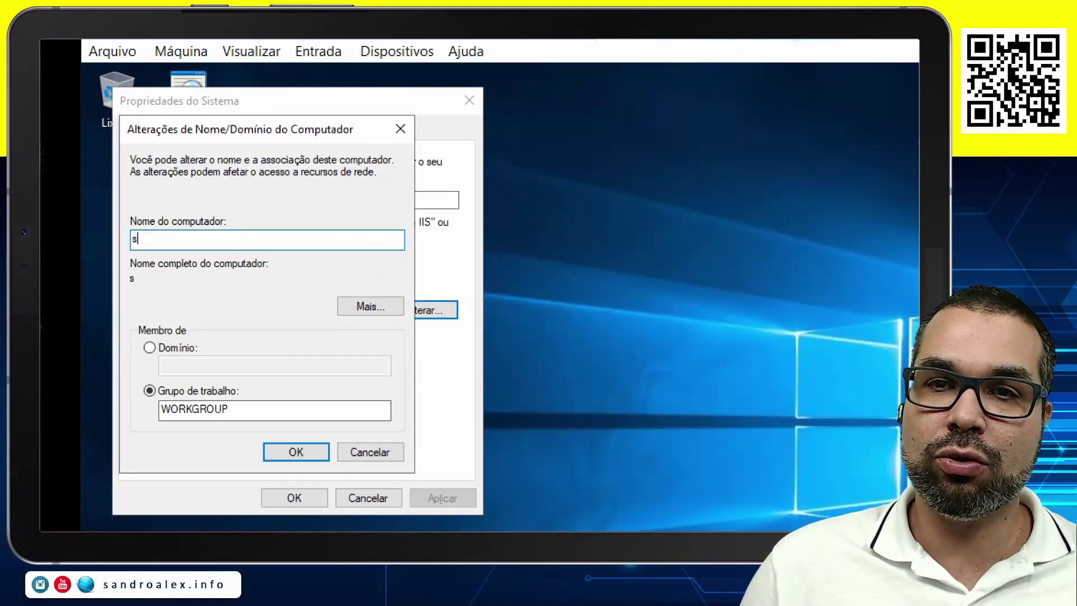
{"action": "type", "text": "alvador"}
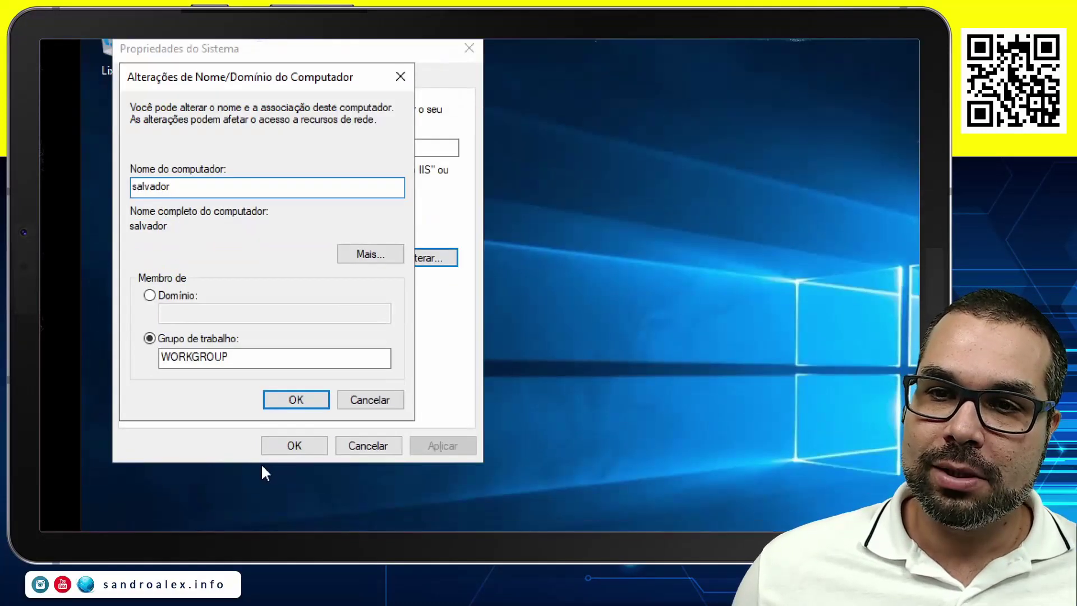
{"action": "left_click", "coordinate": [290, 400]}
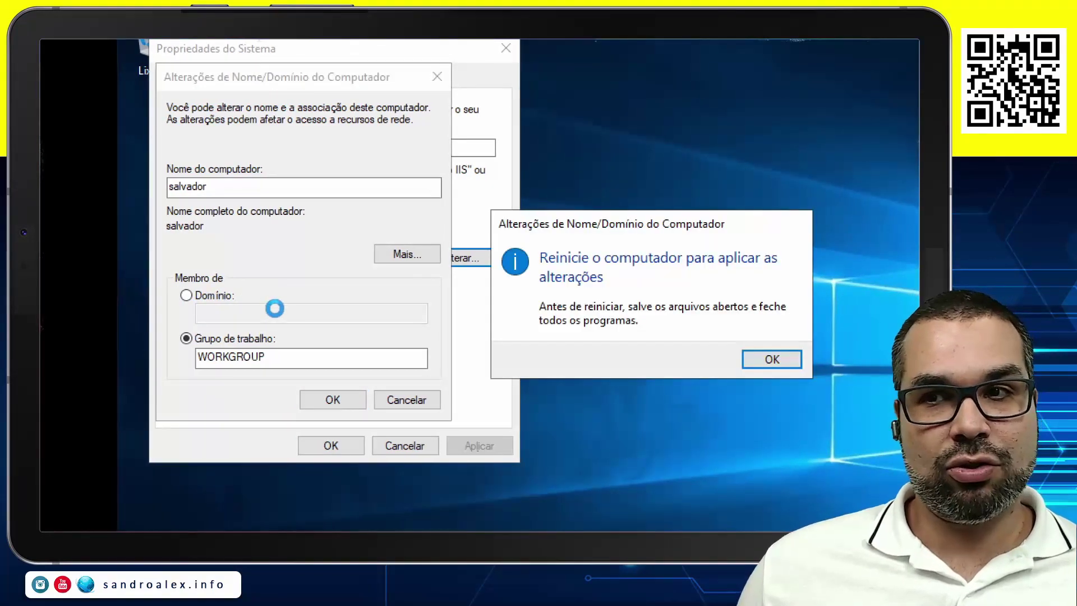
{"action": "left_click", "coordinate": [721, 360]}
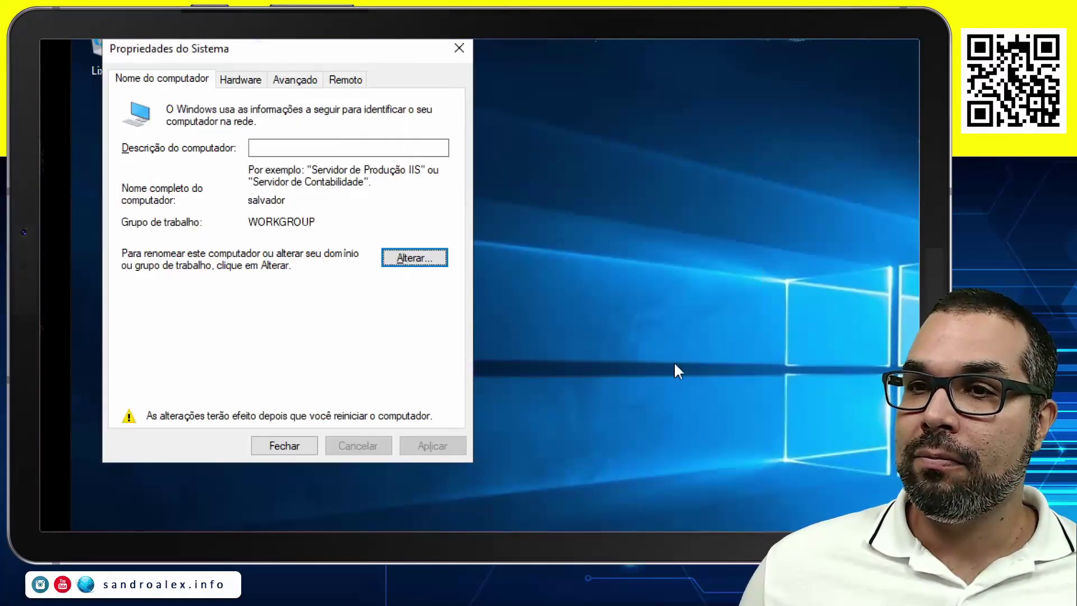
Close System Properties and choose Reiniciar Agora to reboot the server VM.
{"action": "left_click", "coordinate": [280, 447]}
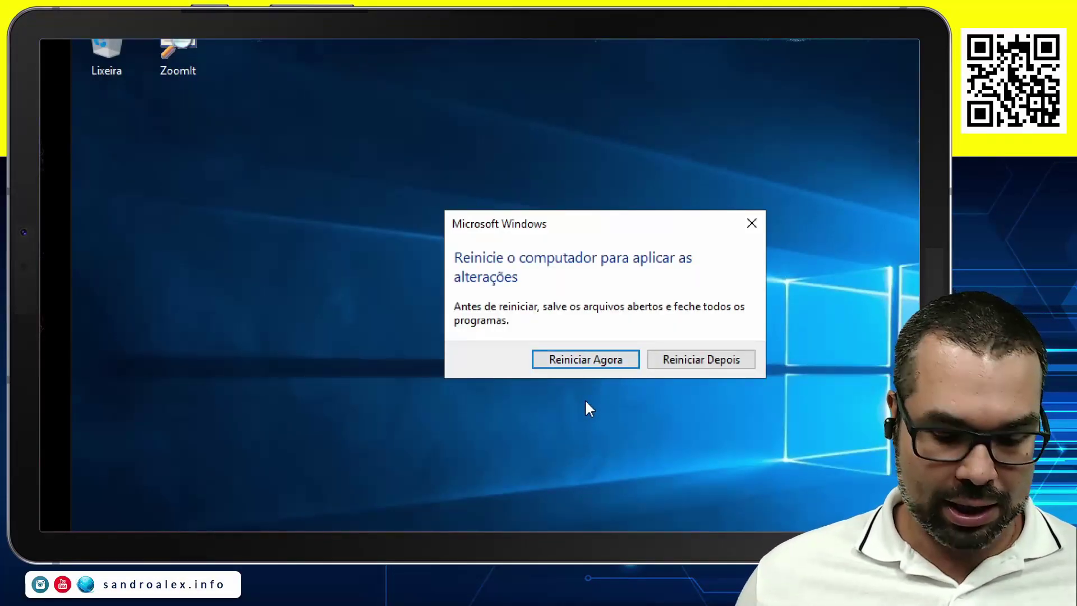
{"action": "left_click", "coordinate": [597, 363]}
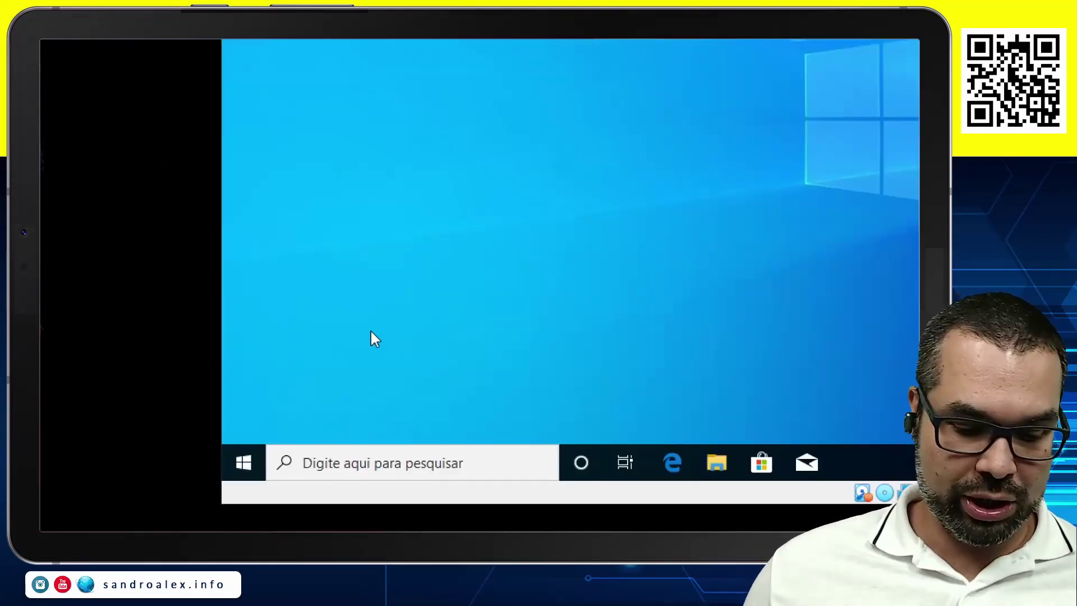
On the client VM, run sysdm.cpl and rename the computer to 'clientessa', accepting the restart notice.
{"action": "key", "text": "super+r"}
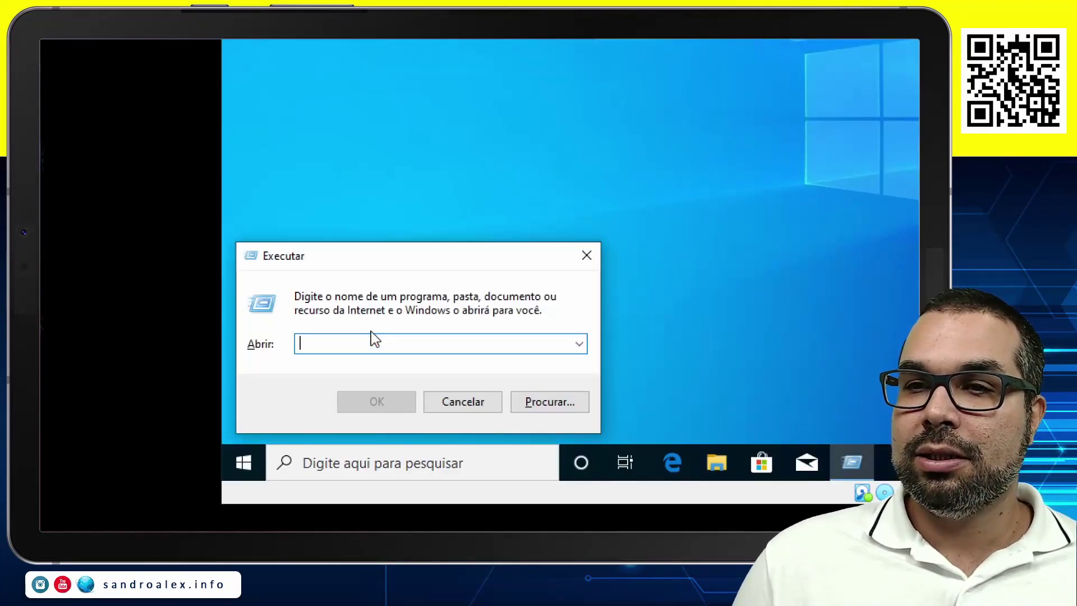
{"action": "type", "text": "sysdm"}
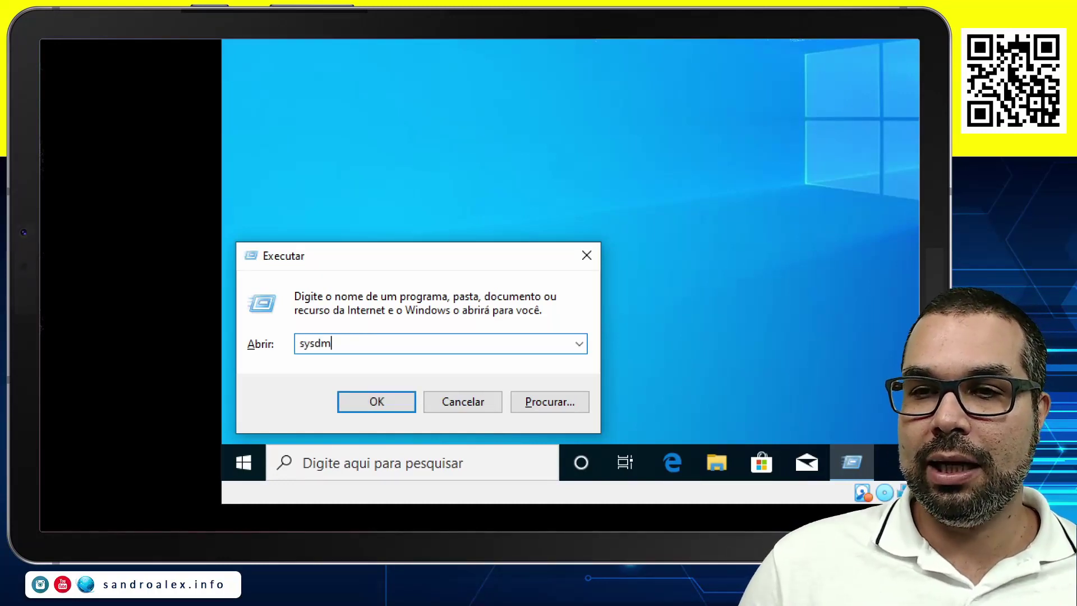
{"action": "type", "text": ".cp"}
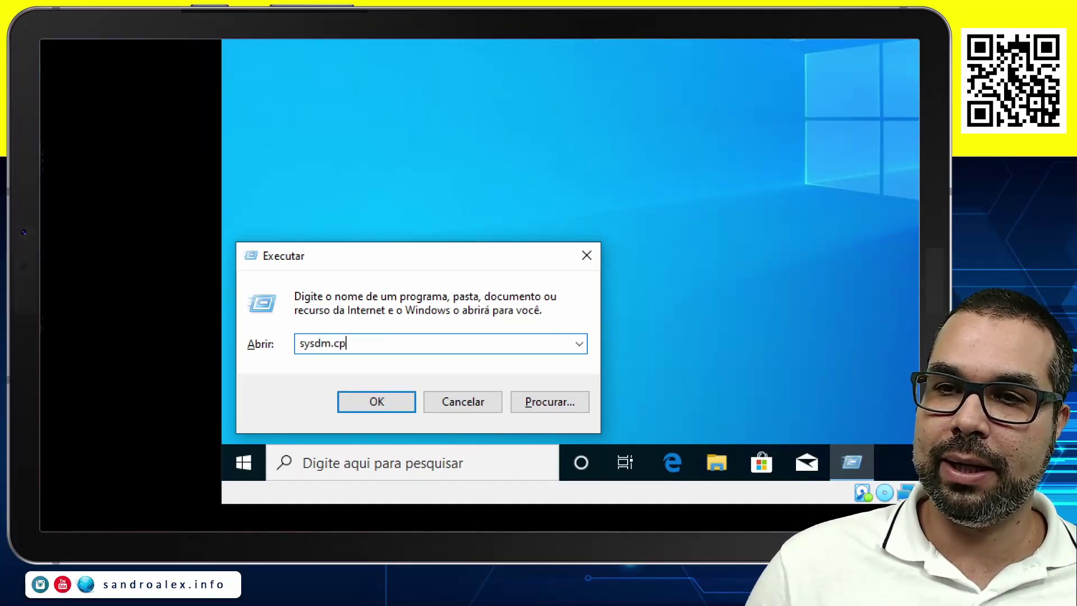
{"action": "type", "text": "l"}
{"action": "key", "text": "Return"}
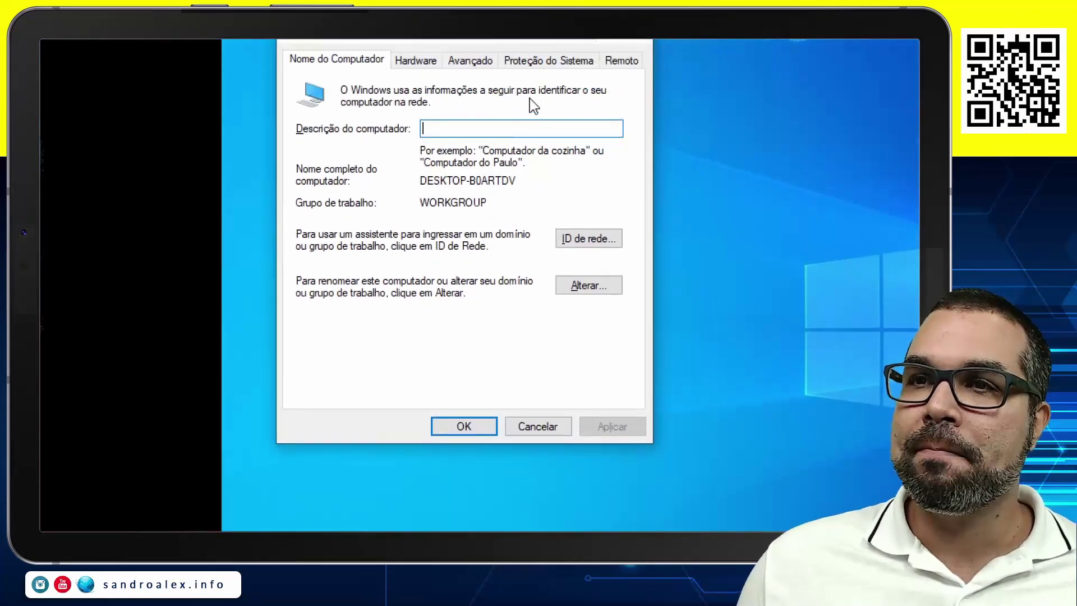
{"action": "left_click", "coordinate": [591, 289]}
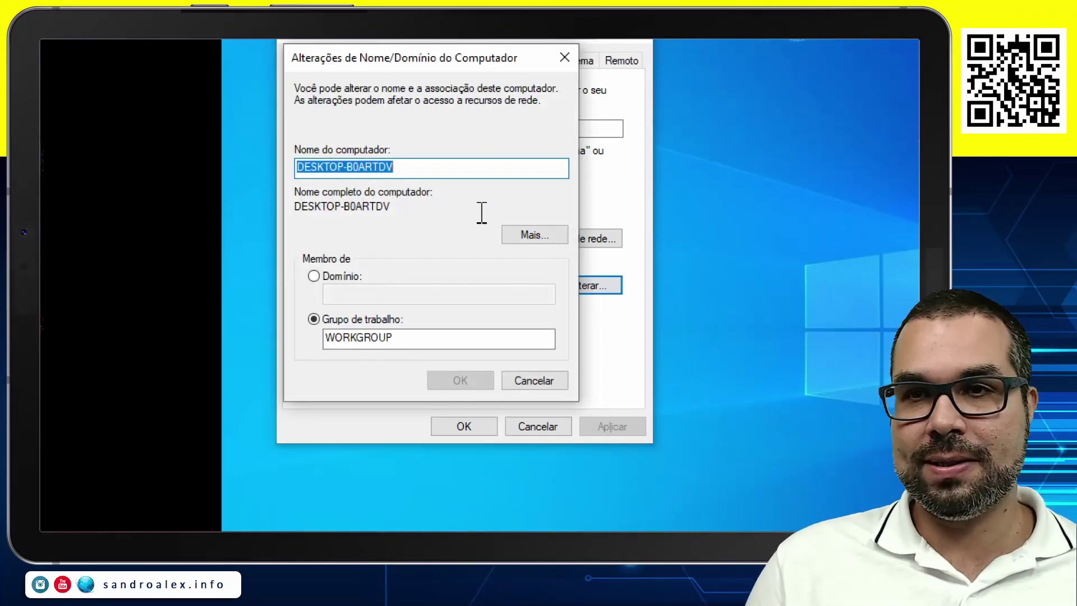
{"action": "type", "text": "clie"}
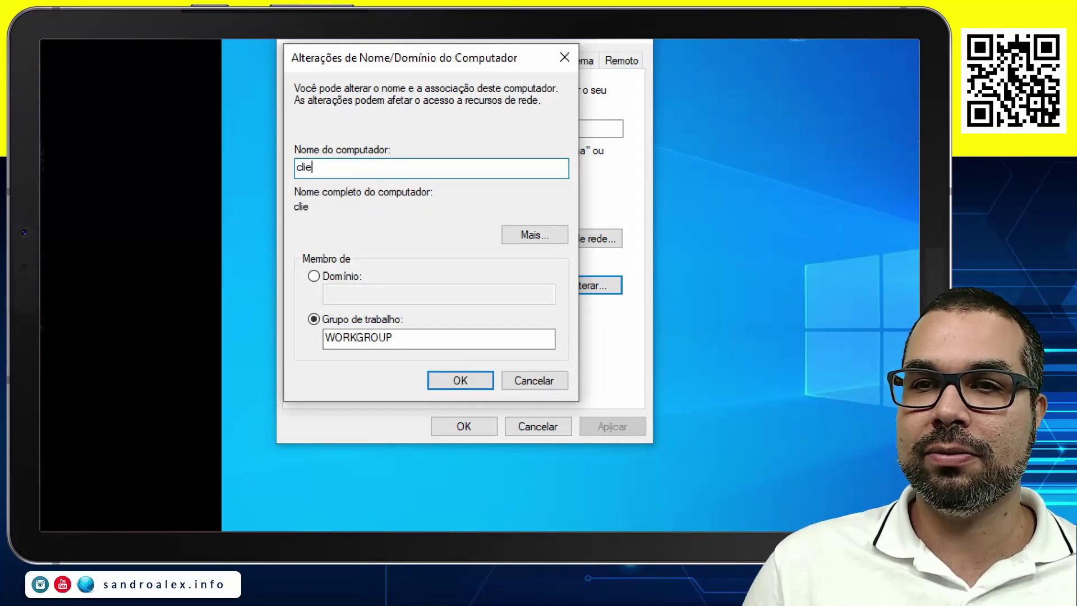
{"action": "type", "text": "ntessa"}
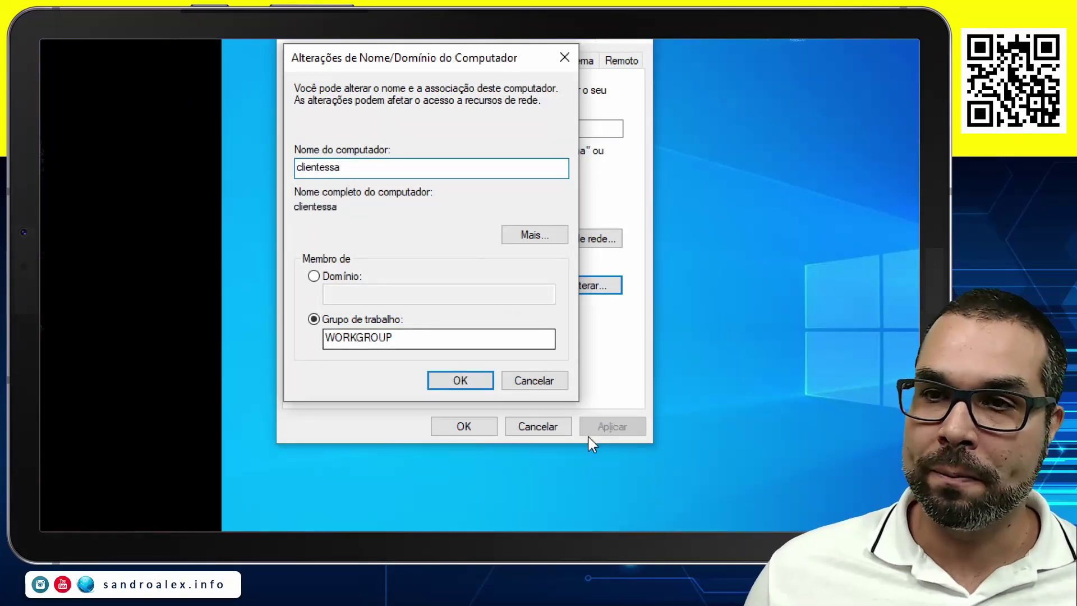
{"action": "left_click", "coordinate": [450, 377]}
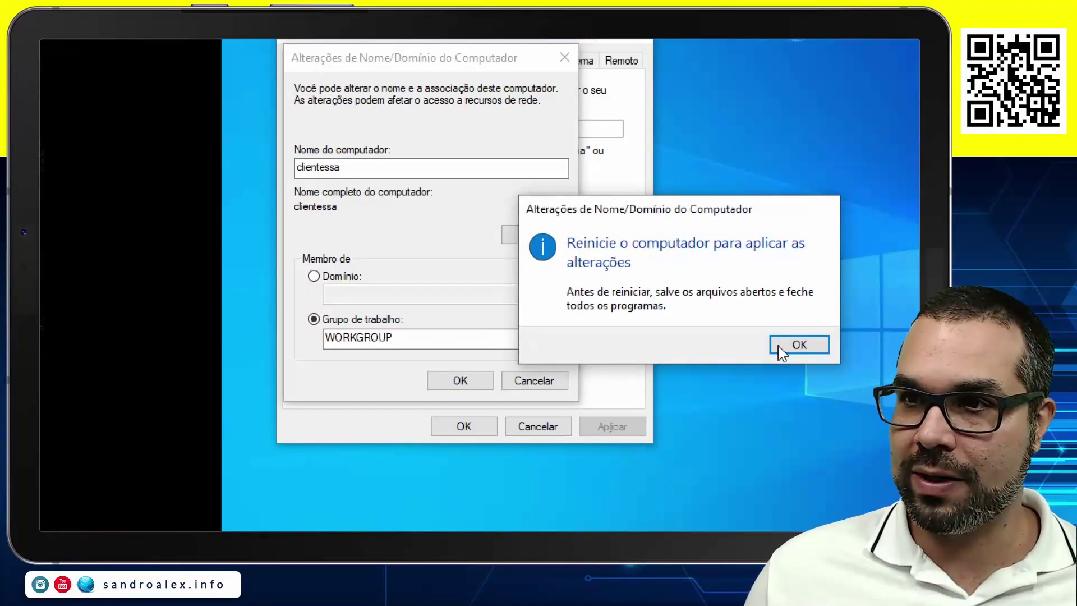
{"action": "left_click", "coordinate": [800, 344]}
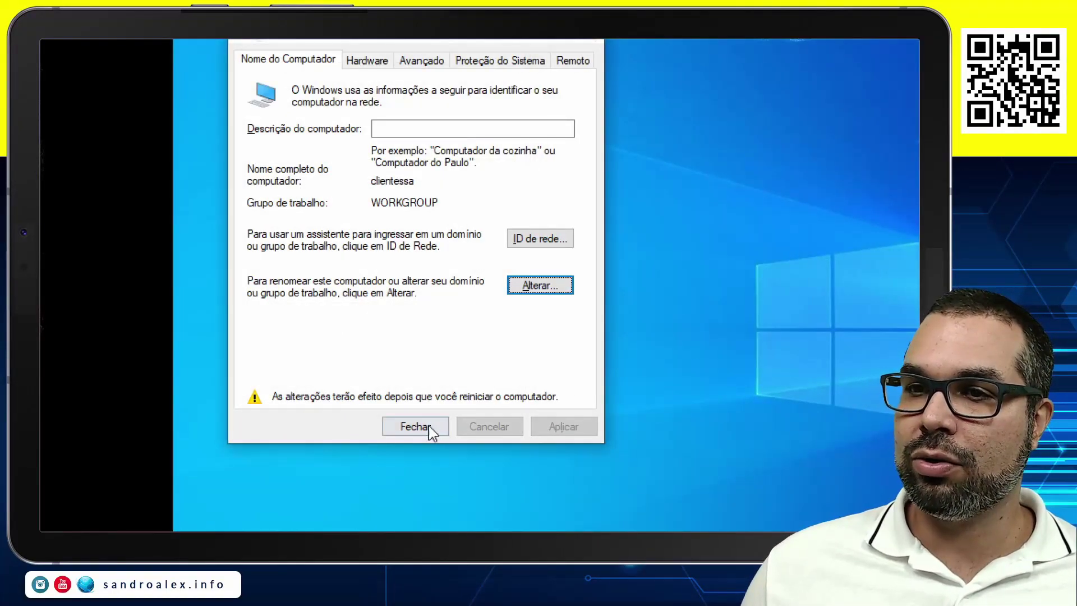
{"action": "left_click", "coordinate": [415, 426]}
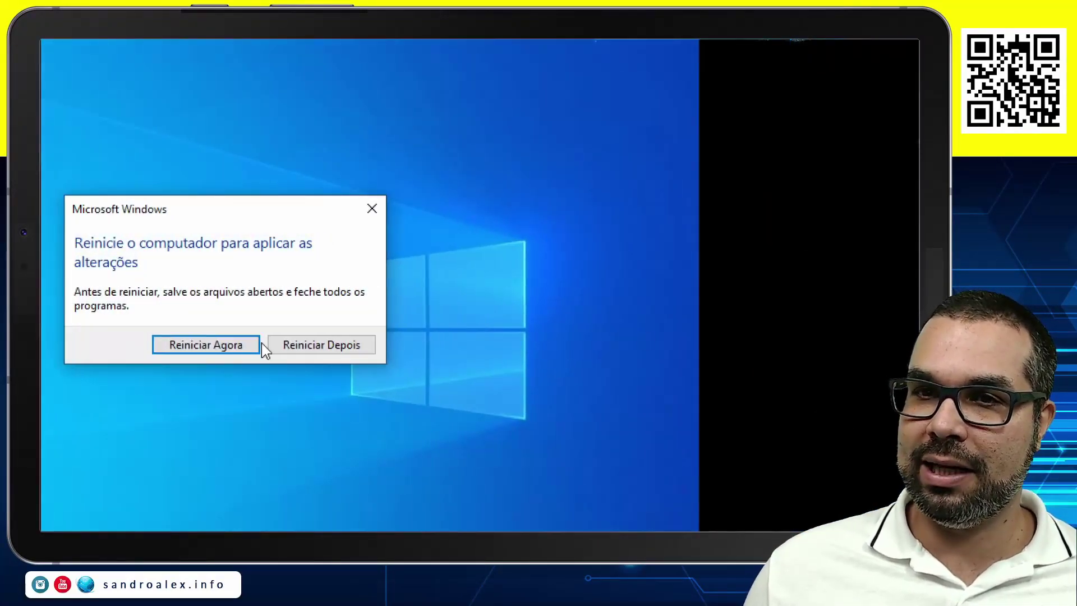
Restart the client VM now and sign the server VM back in as administrator.
{"action": "left_click", "coordinate": [194, 345]}
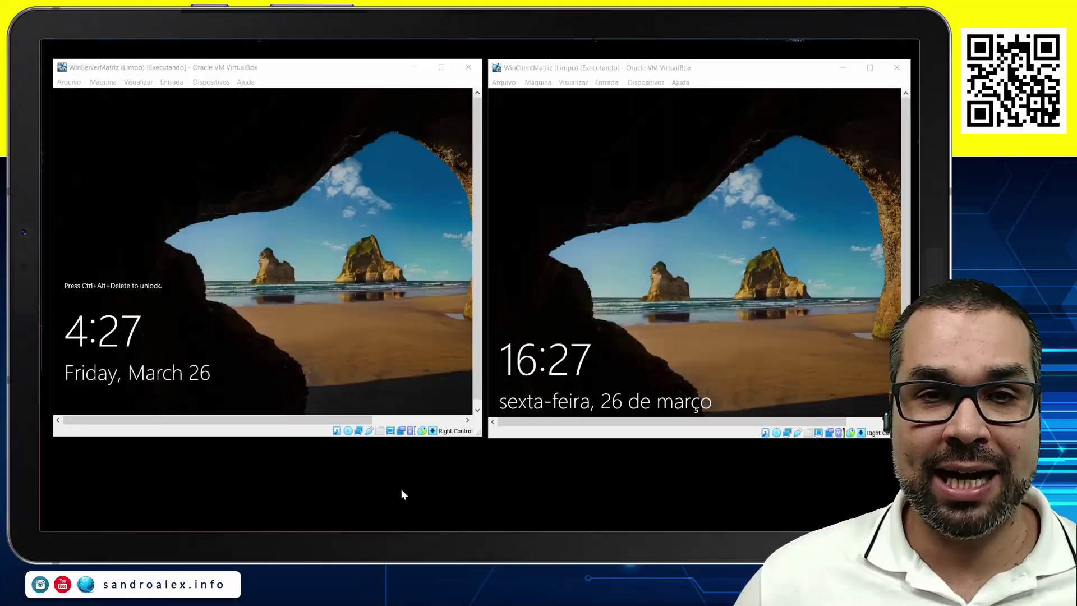
{"action": "left_click", "coordinate": [229, 286]}
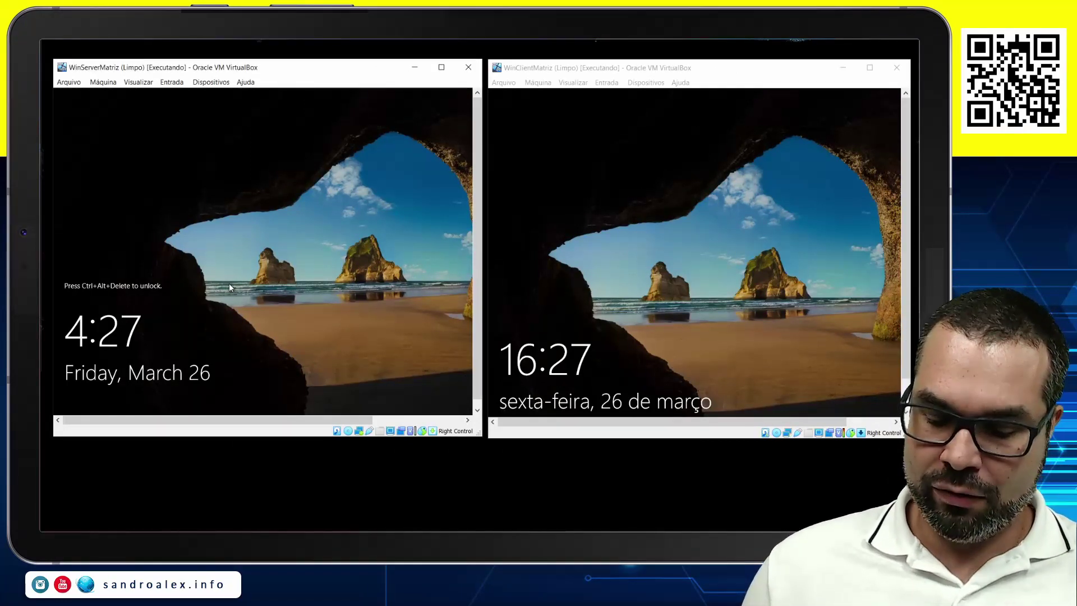
{"action": "key", "text": "ctrl+Delete"}
{"action": "left_click", "coordinate": [322, 293]}
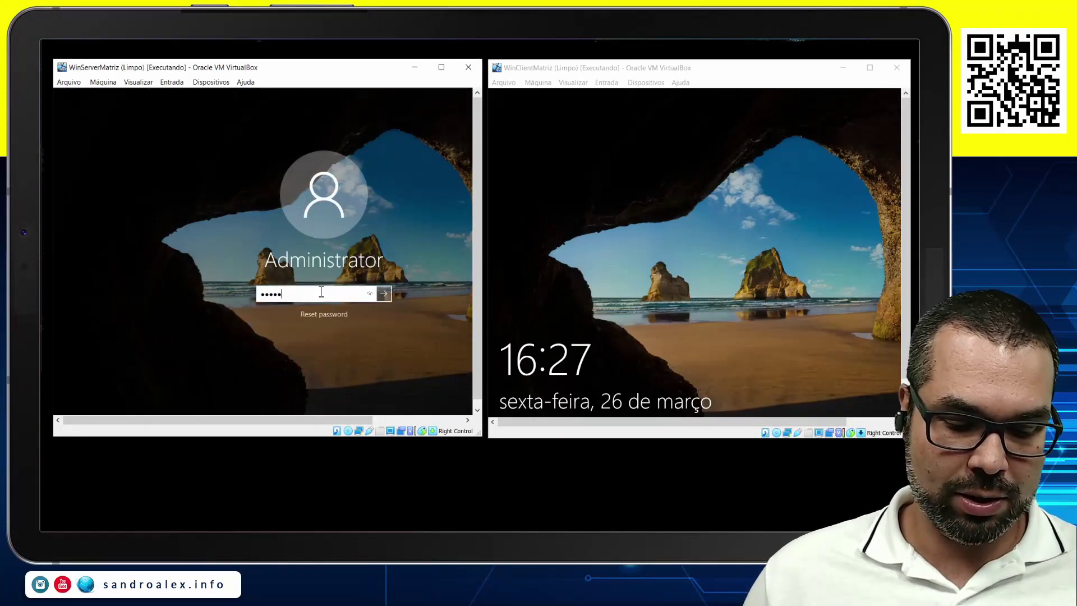
{"action": "key", "text": "Return"}
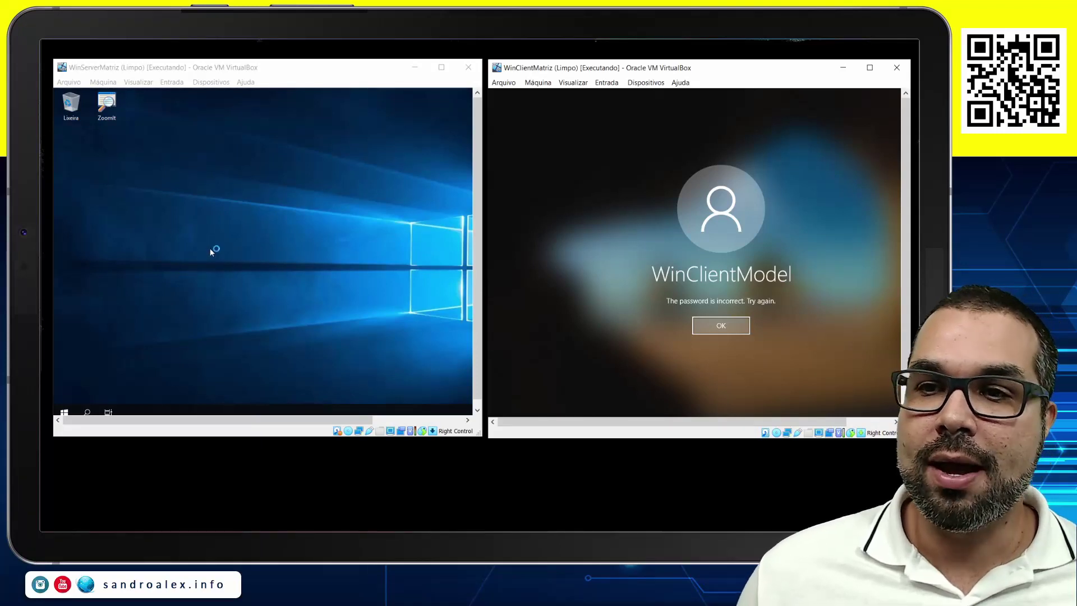
Make the server VM window slightly taller and submit the client VM's sign-in.
{"action": "left_click", "coordinate": [231, 248]}
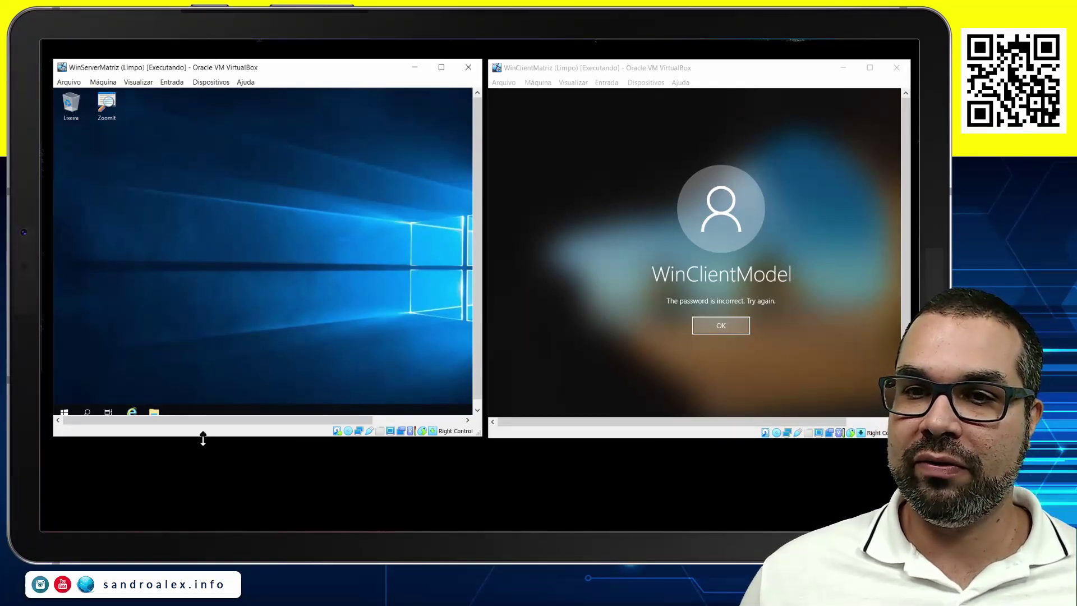
{"action": "left_click_drag", "start_coordinate": [203, 439], "coordinate": [196, 447]}
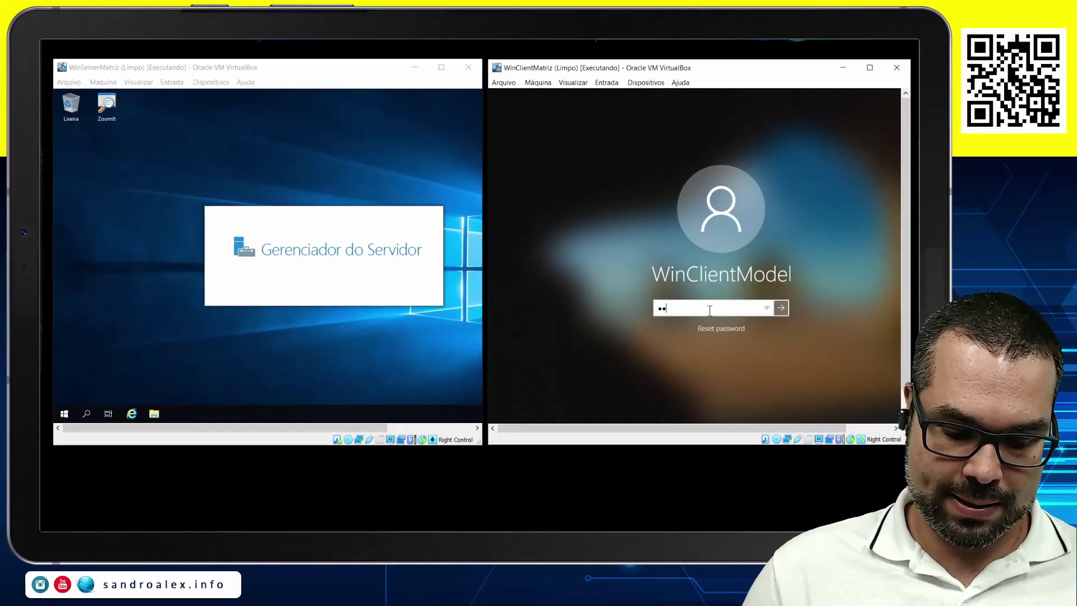
{"action": "key", "text": "Return"}
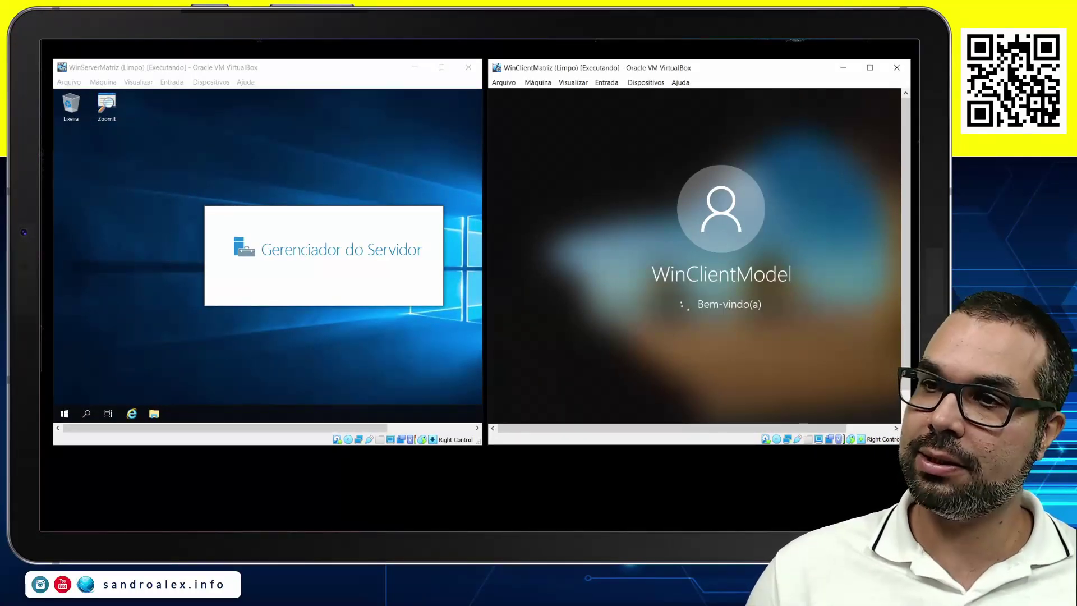
{"action": "left_click", "coordinate": [513, 505]}
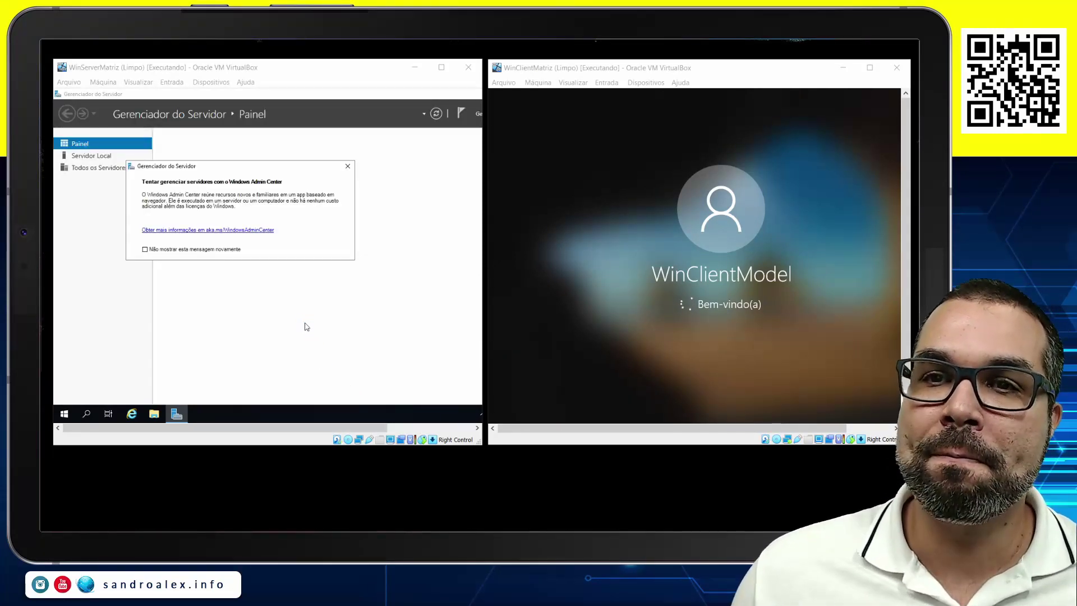
Dismiss the server's Windows Admin Center notice and bring up its Run dialog.
{"action": "left_click", "coordinate": [348, 166]}
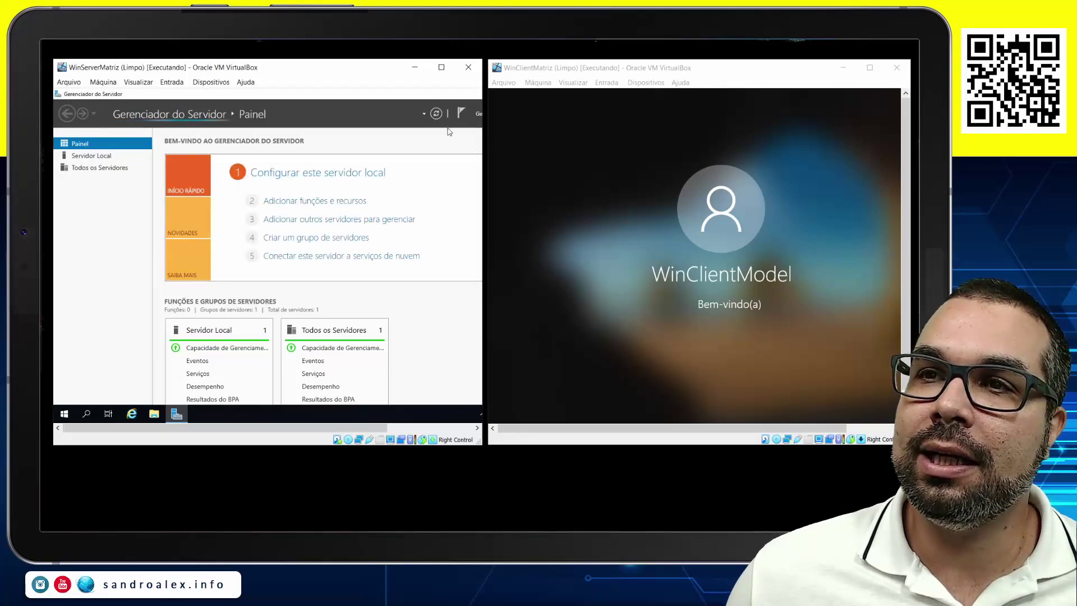
{"action": "key", "text": "super"}
{"action": "key", "text": "super+r"}
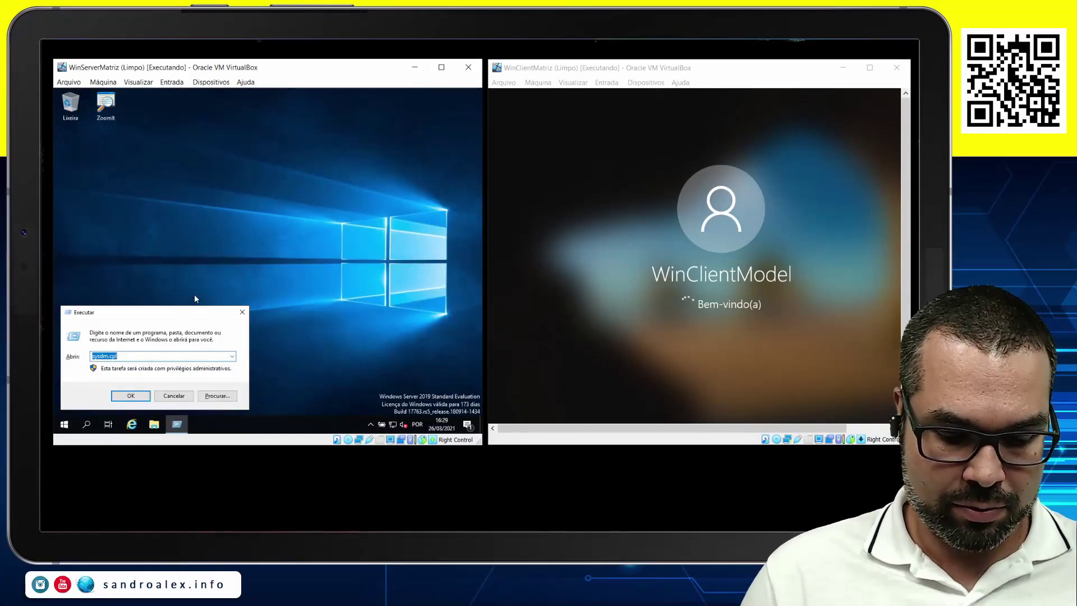
Launch sysdm.cpl on the server, confirm the name salvador, and cancel System Properties.
{"action": "type", "text": "sysd"}
{"action": "key", "text": "Down"}
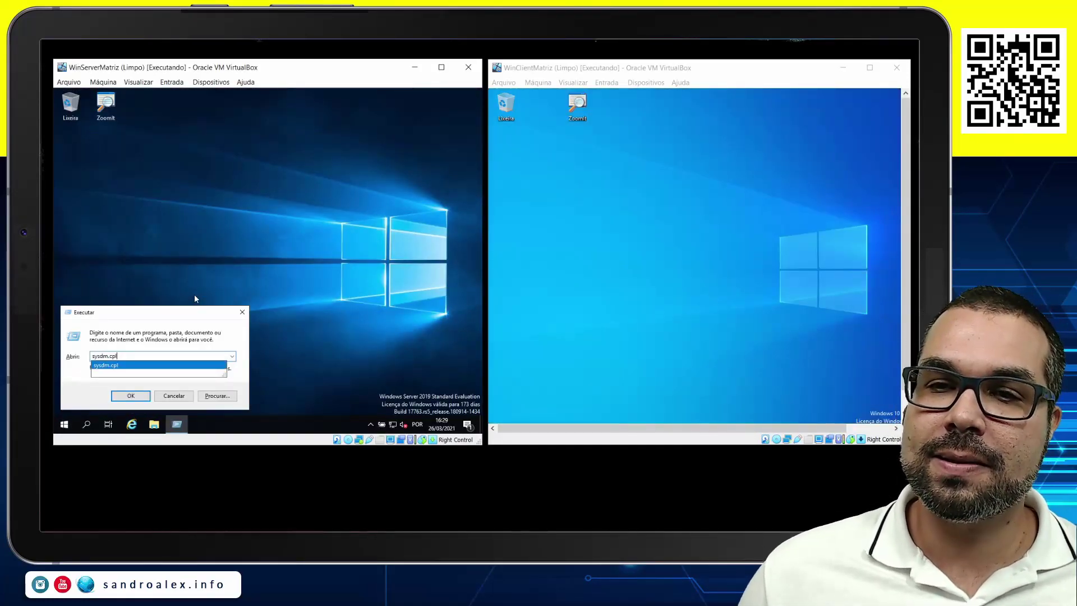
{"action": "key", "text": "Return"}
{"action": "mouse_move", "coordinate": [177, 424]}
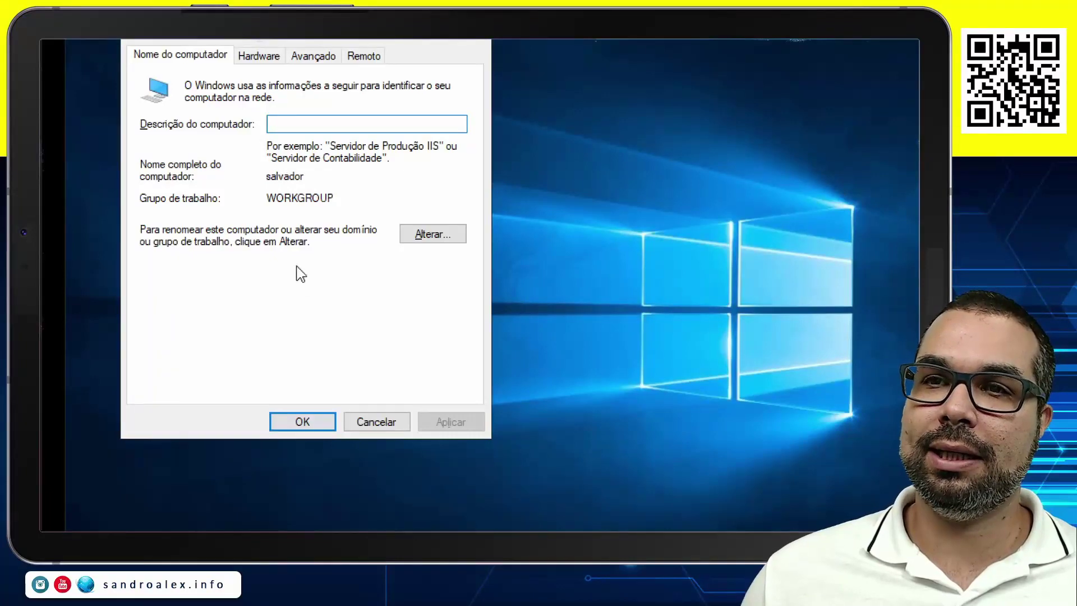
{"action": "left_click", "coordinate": [384, 434]}
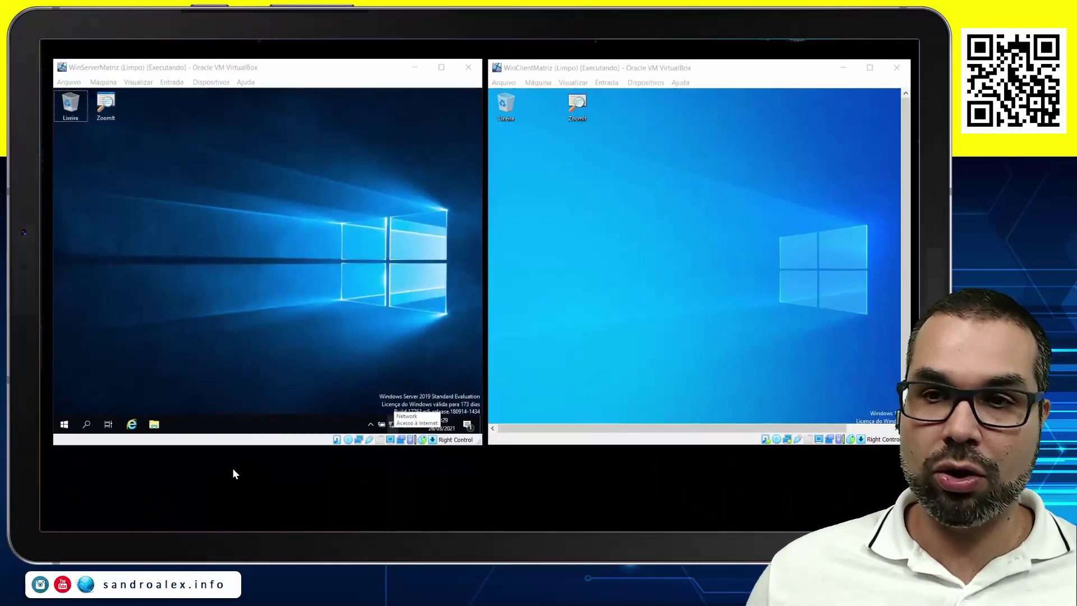
{"action": "left_click", "coordinate": [192, 84]}
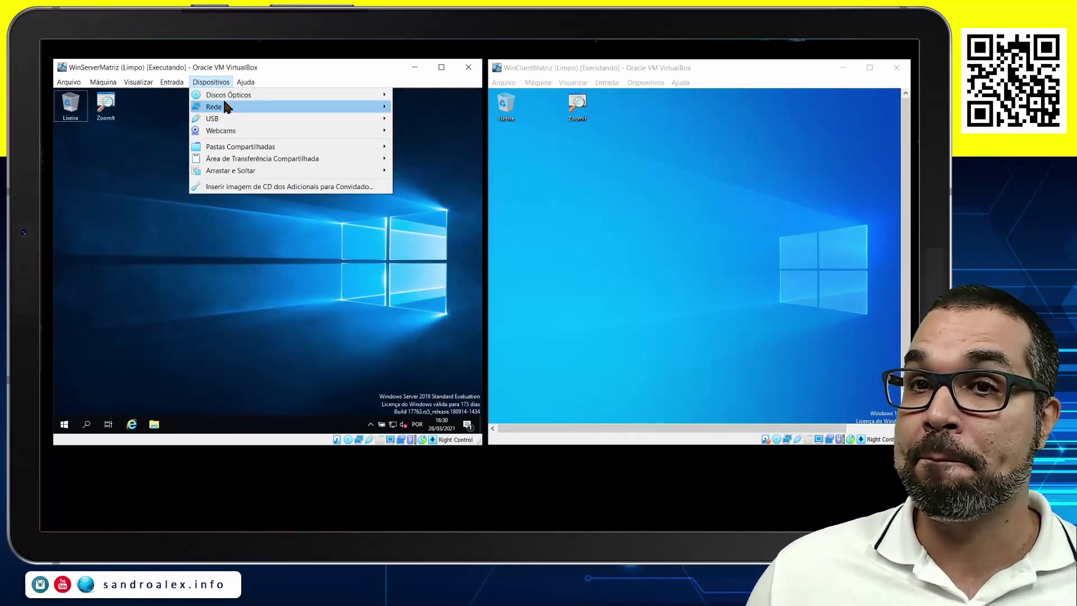
Attach the server VM's first adapter to Rede Interna named Matriz in Configurações de Rede and save.
{"action": "mouse_move", "coordinate": [246, 82]}
{"action": "left_click", "coordinate": [274, 67]}
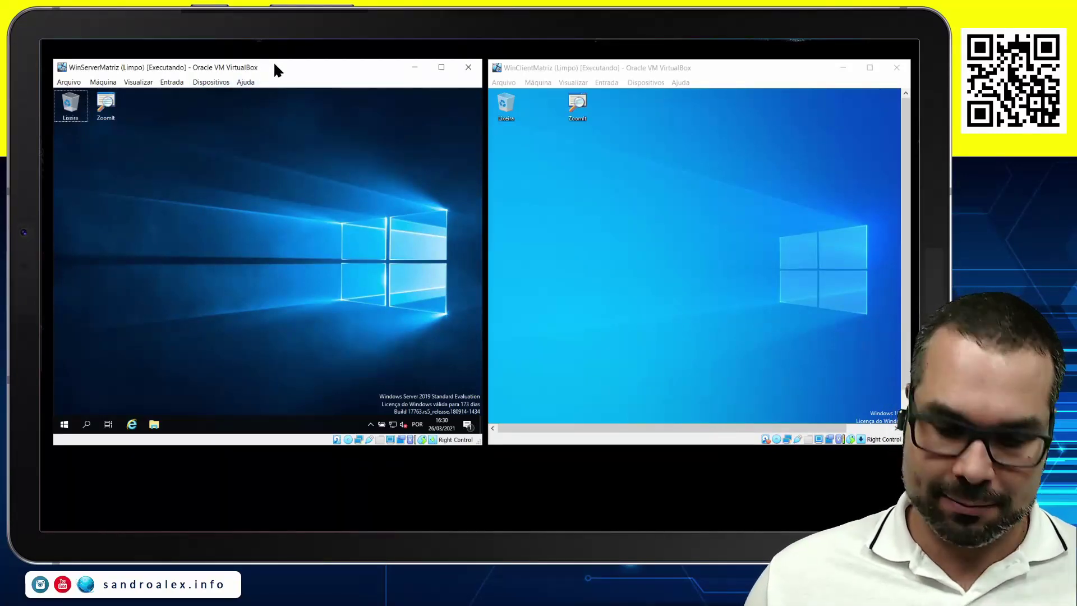
{"action": "left_click", "coordinate": [260, 42]}
{"action": "key", "text": "ctrl+1"}
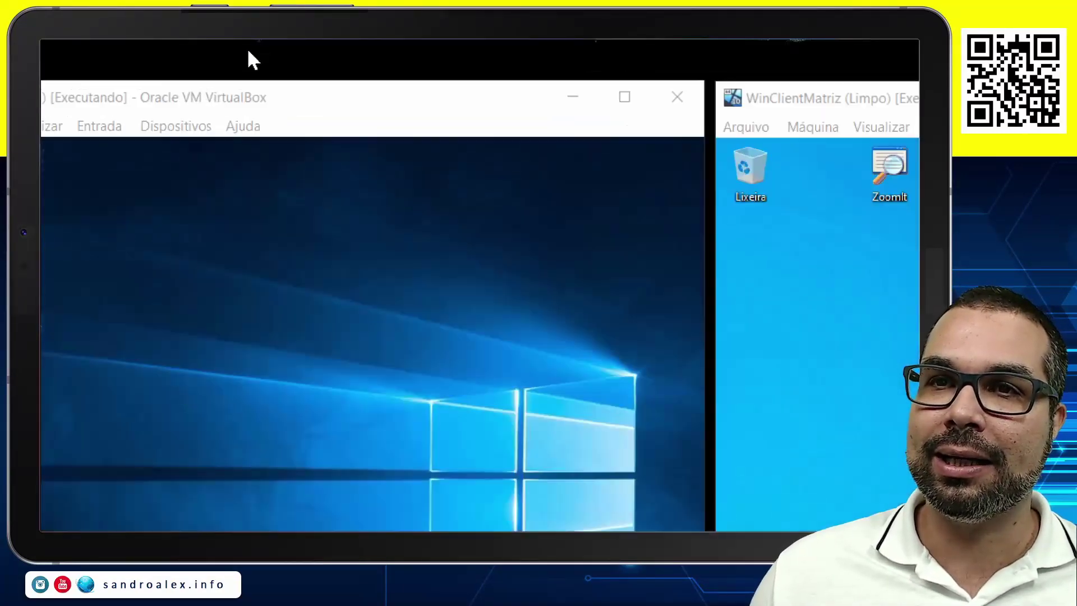
{"action": "left_click", "coordinate": [361, 128]}
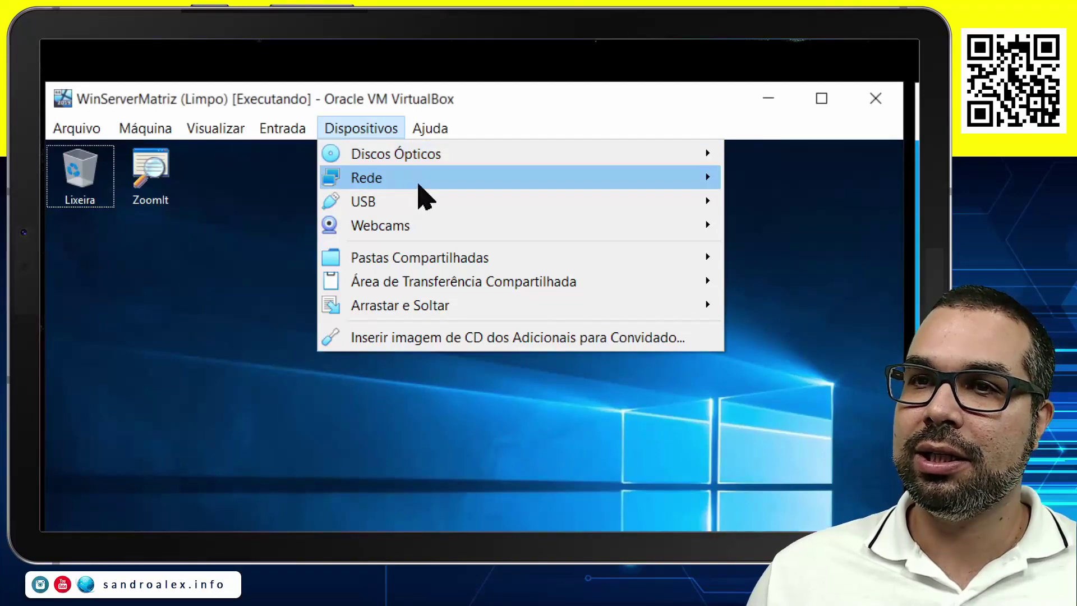
{"action": "left_click", "coordinate": [797, 183]}
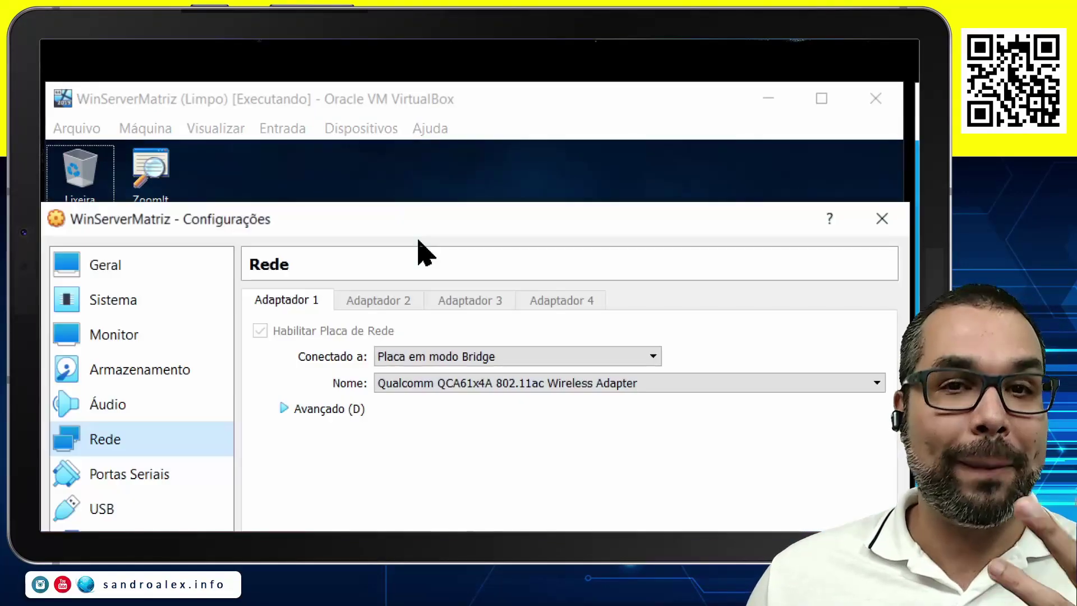
{"action": "left_click", "coordinate": [567, 358]}
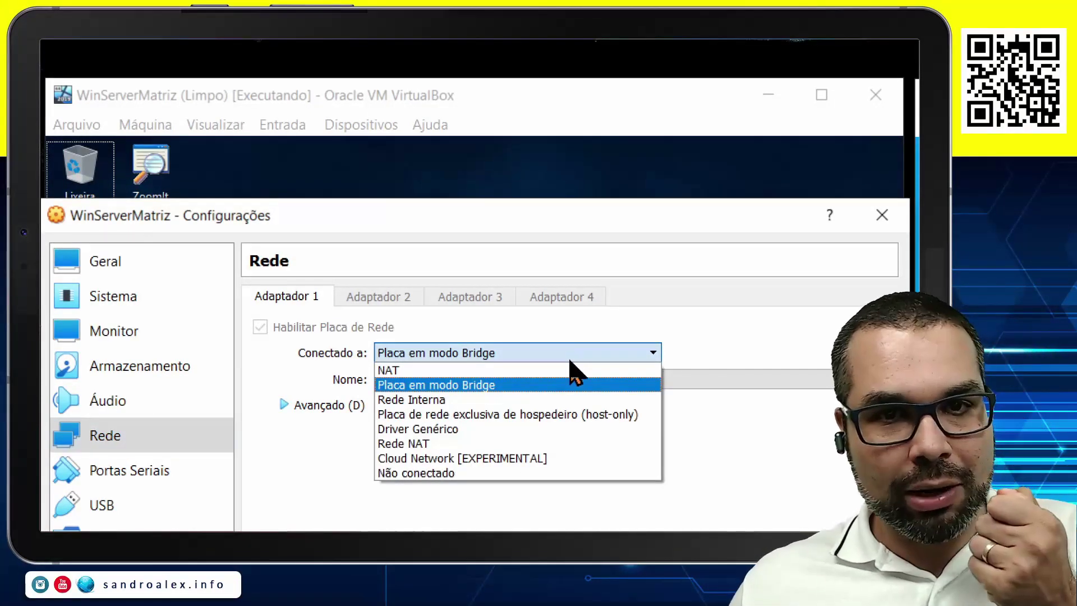
{"action": "left_click", "coordinate": [452, 400]}
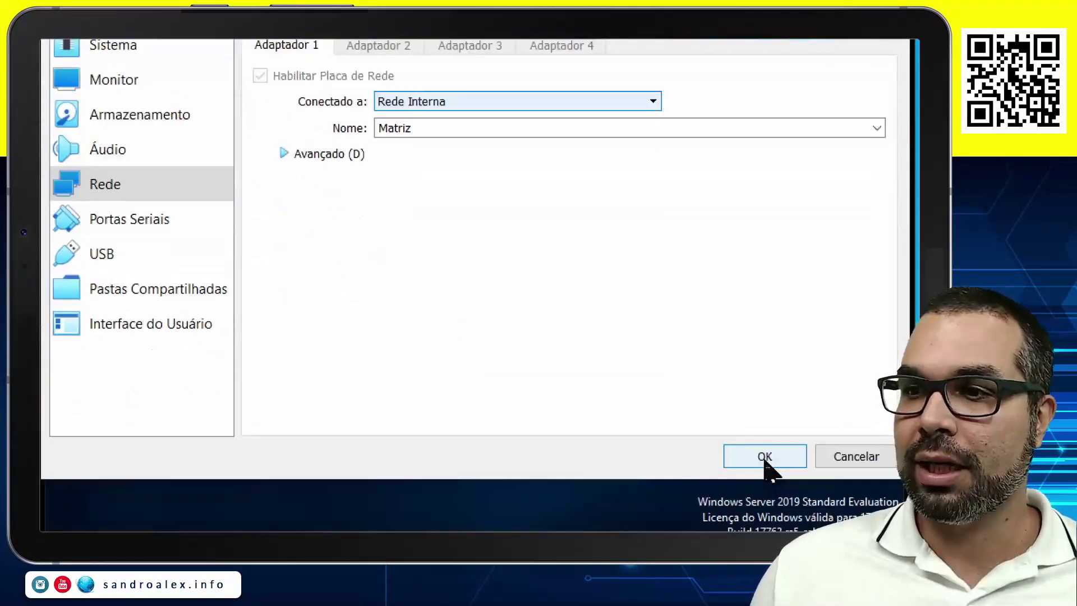
{"action": "left_click", "coordinate": [763, 455]}
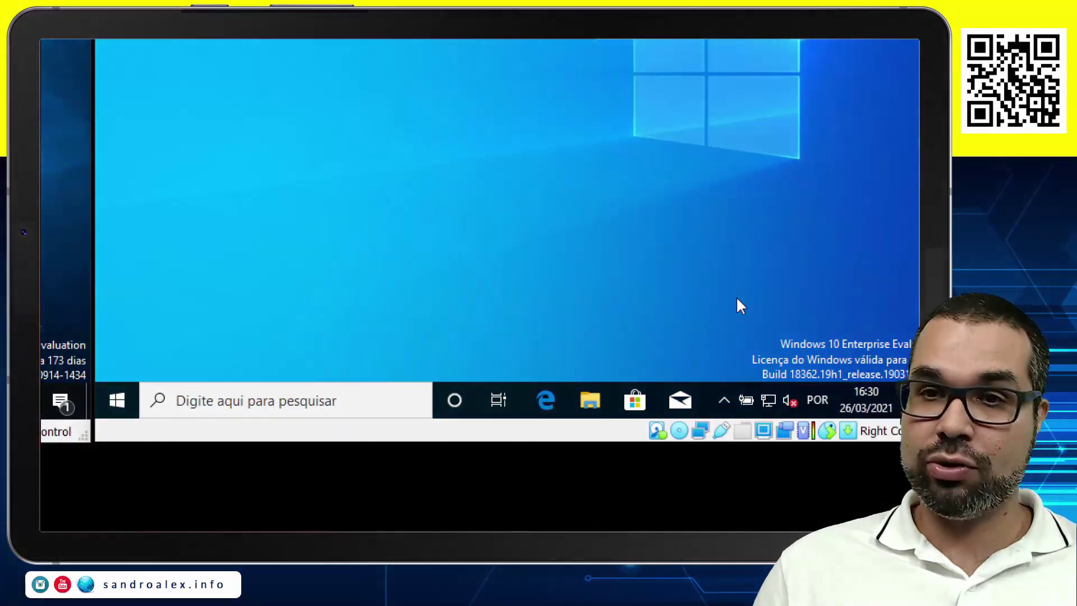
Run sysdm.cpl on the client, verify the name clientessa, and cancel System Properties.
{"action": "key", "text": "super+r"}
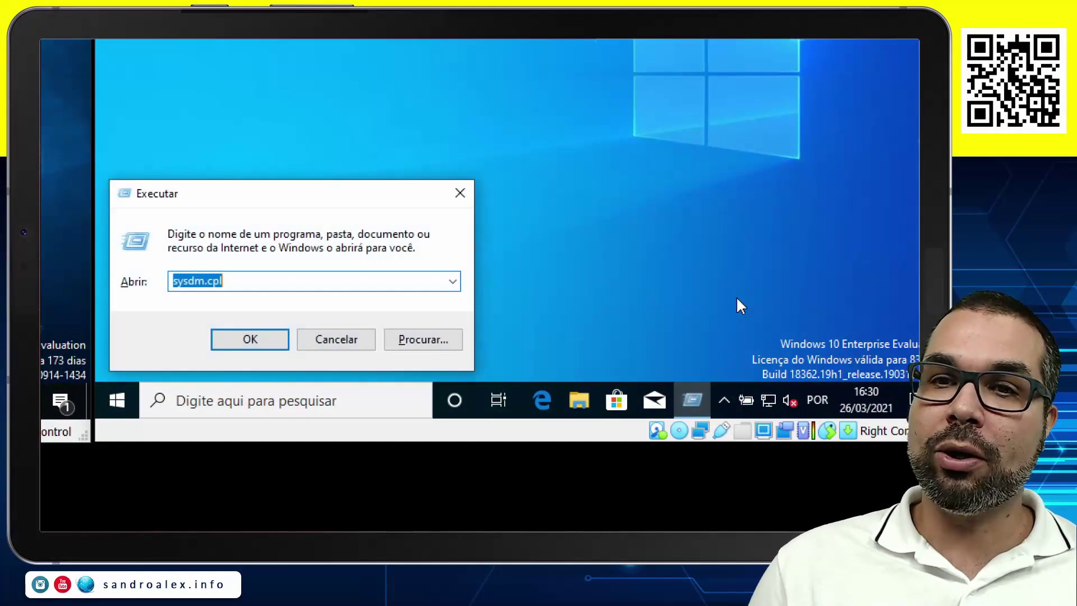
{"action": "key", "text": "Return"}
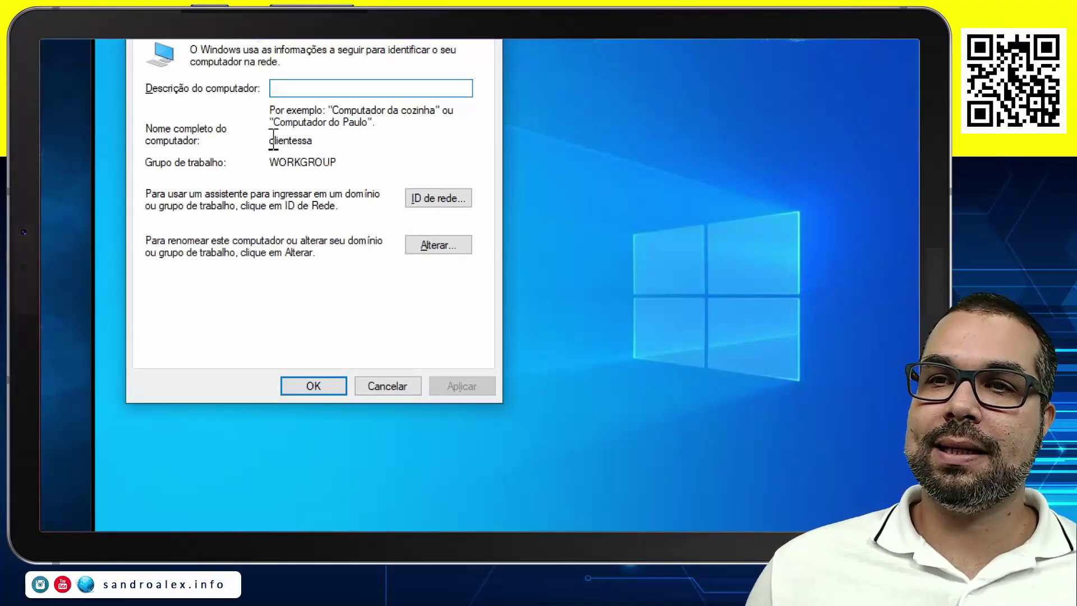
{"action": "left_click", "coordinate": [384, 391]}
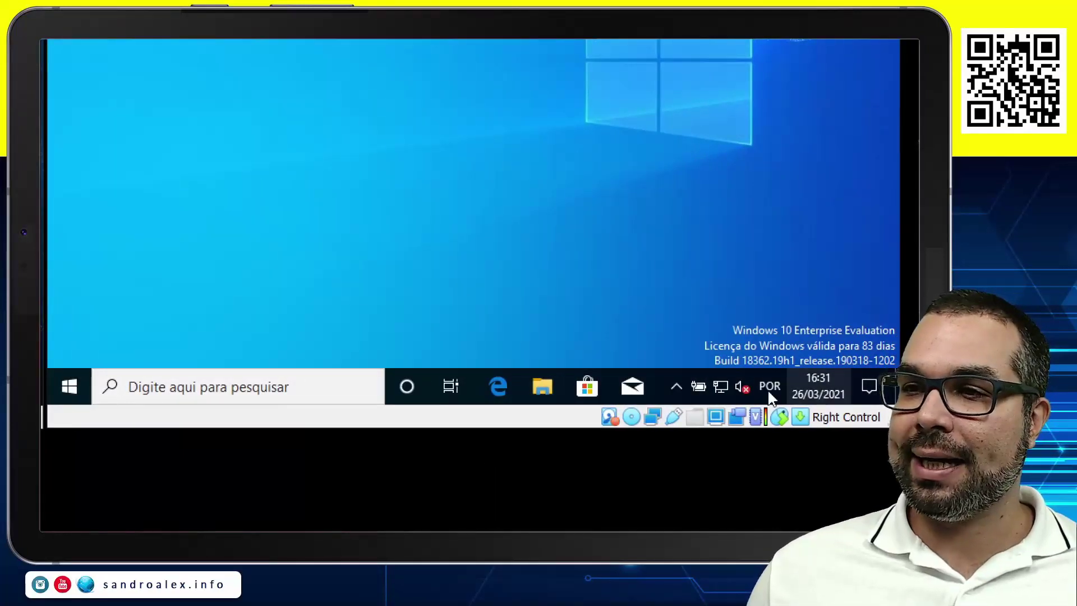
{"action": "mouse_move", "coordinate": [722, 387]}
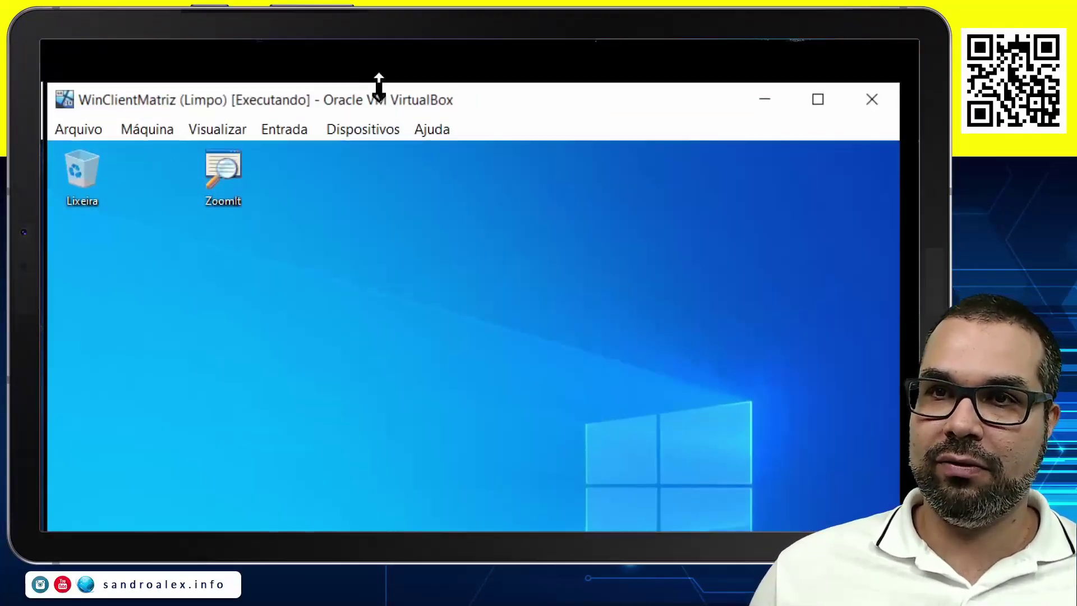
Set the client VM's first adapter to Rede Interna named Matriz in Configurações de Rede and save.
{"action": "left_click", "coordinate": [370, 130]}
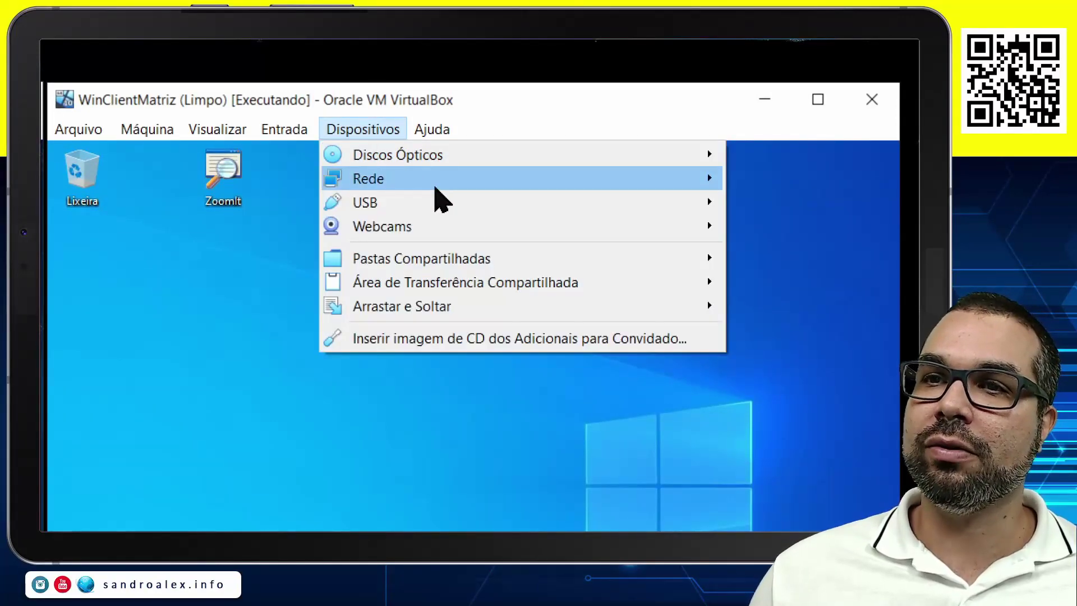
{"action": "mouse_move", "coordinate": [416, 192]}
{"action": "left_click", "coordinate": [242, 185]}
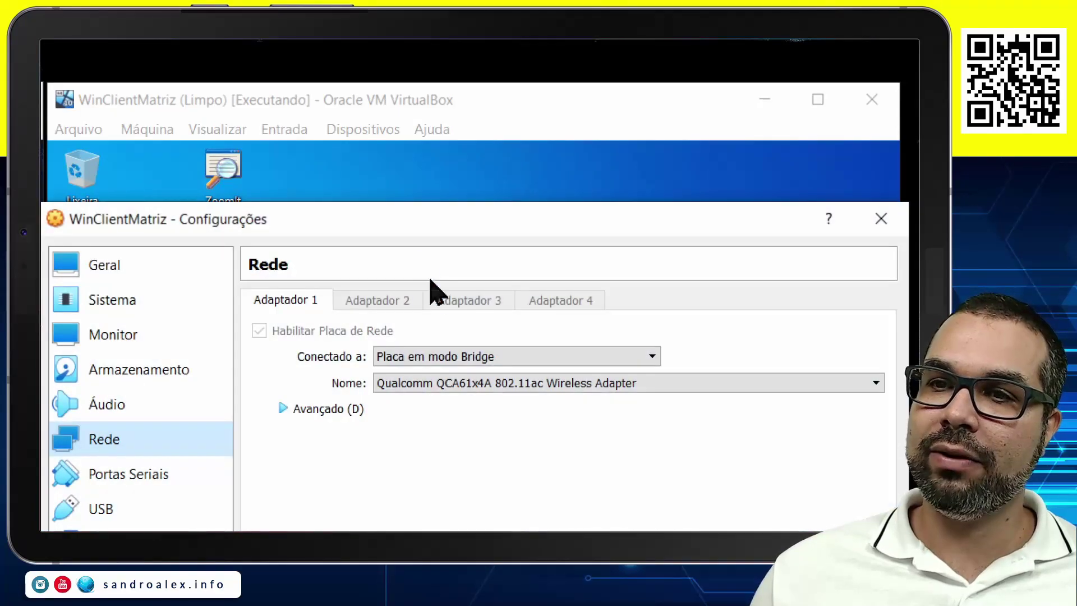
{"action": "left_click", "coordinate": [470, 359]}
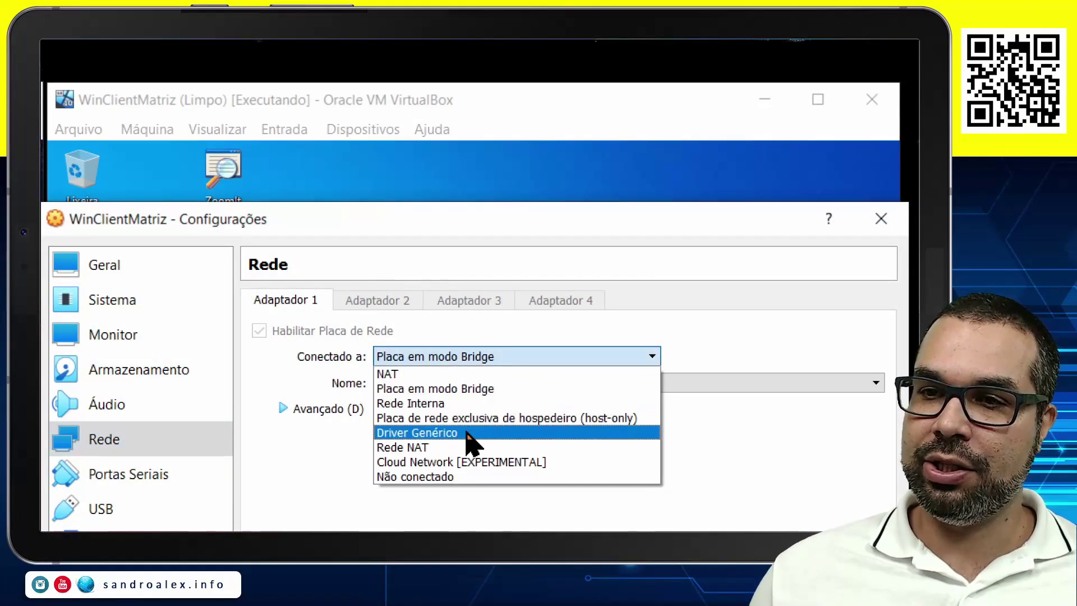
{"action": "left_click", "coordinate": [430, 406]}
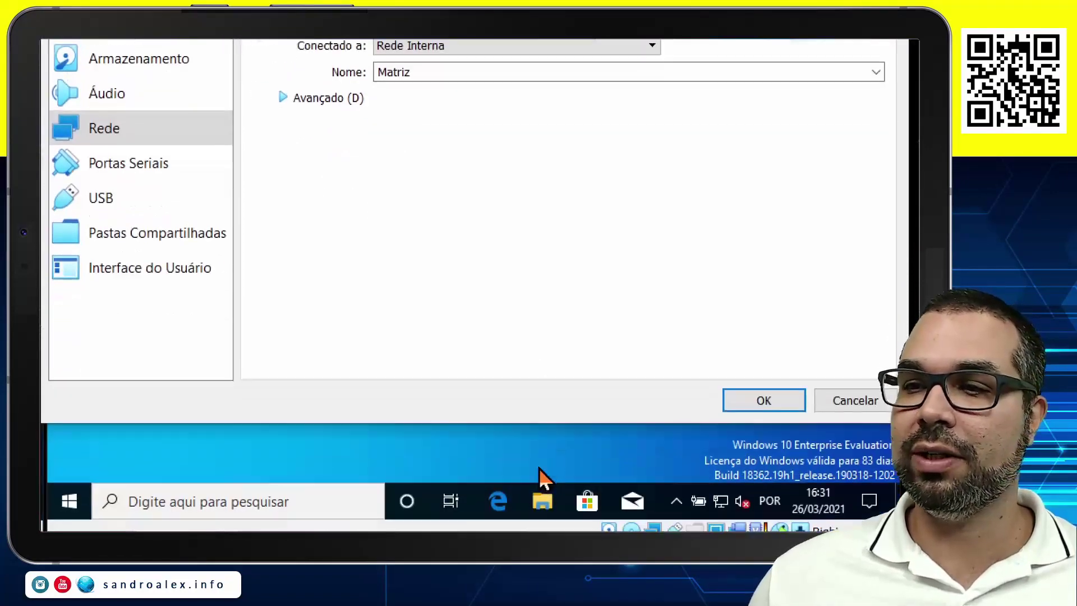
{"action": "left_click", "coordinate": [763, 399]}
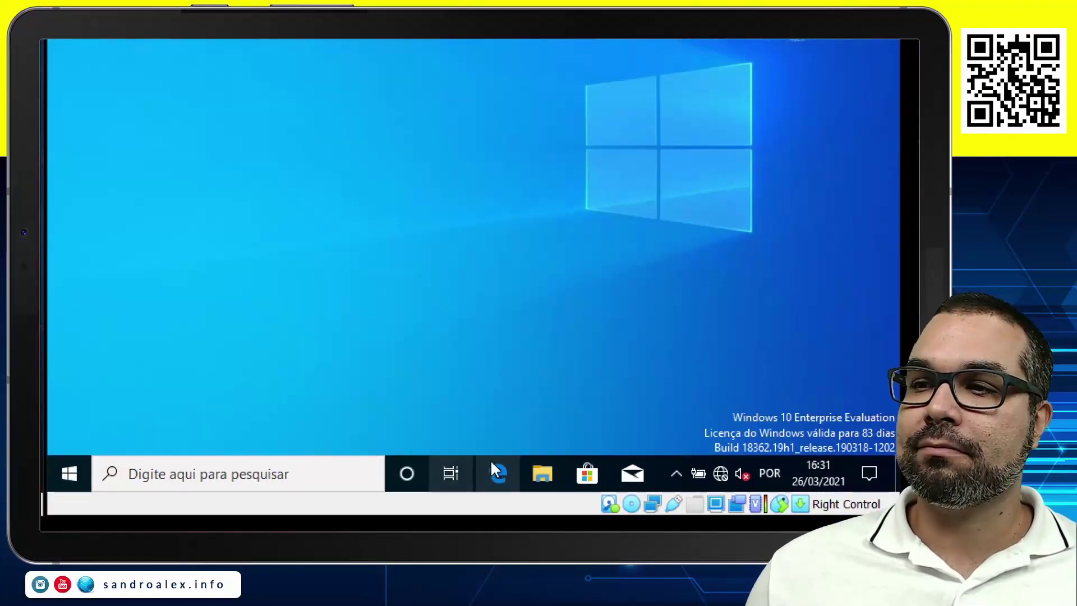
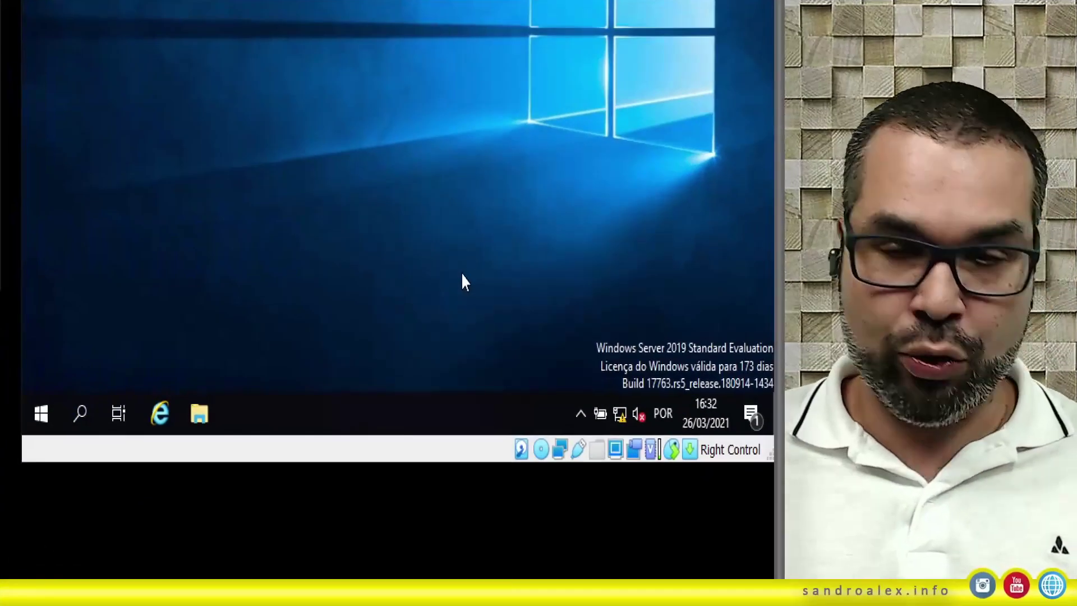
Launch cmd from Run on the server and run ipconfig to show its IP settings.
{"action": "key", "text": "super+r"}
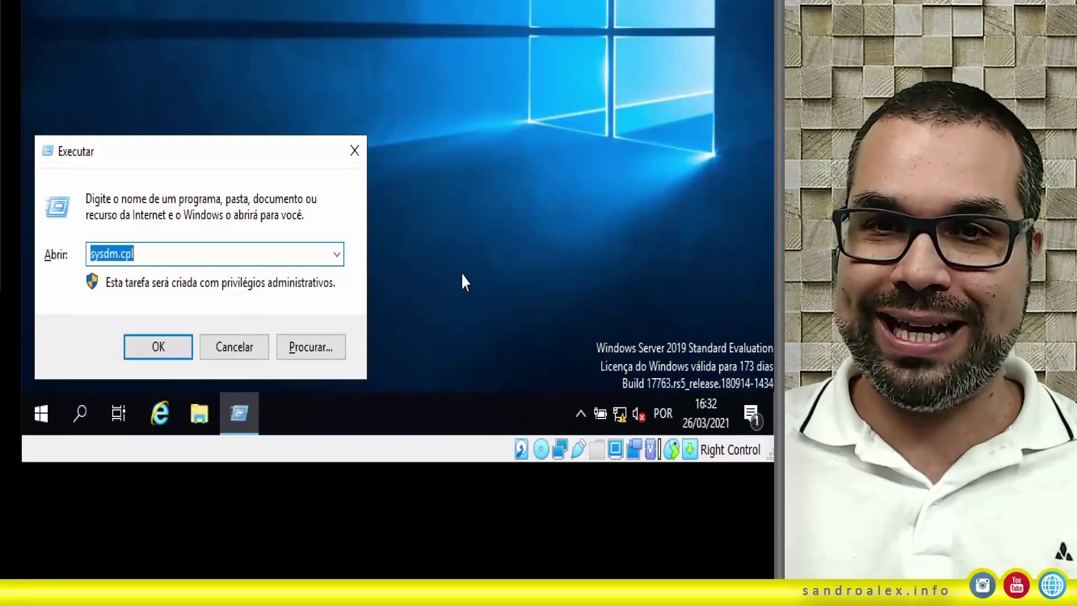
{"action": "type", "text": "cmd"}
{"action": "key", "text": "Return"}
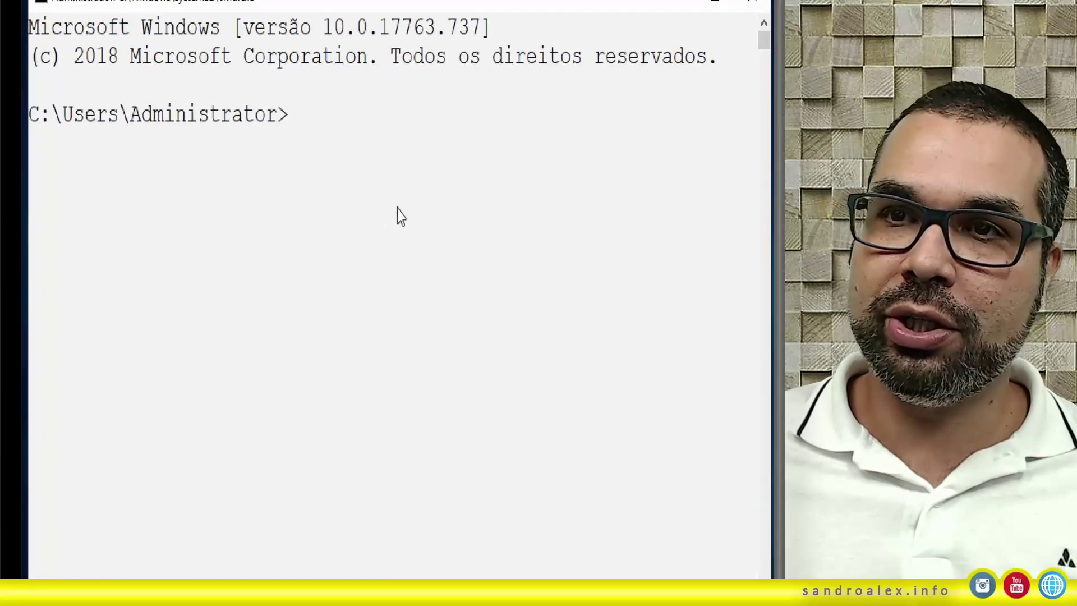
{"action": "type", "text": "ip"}
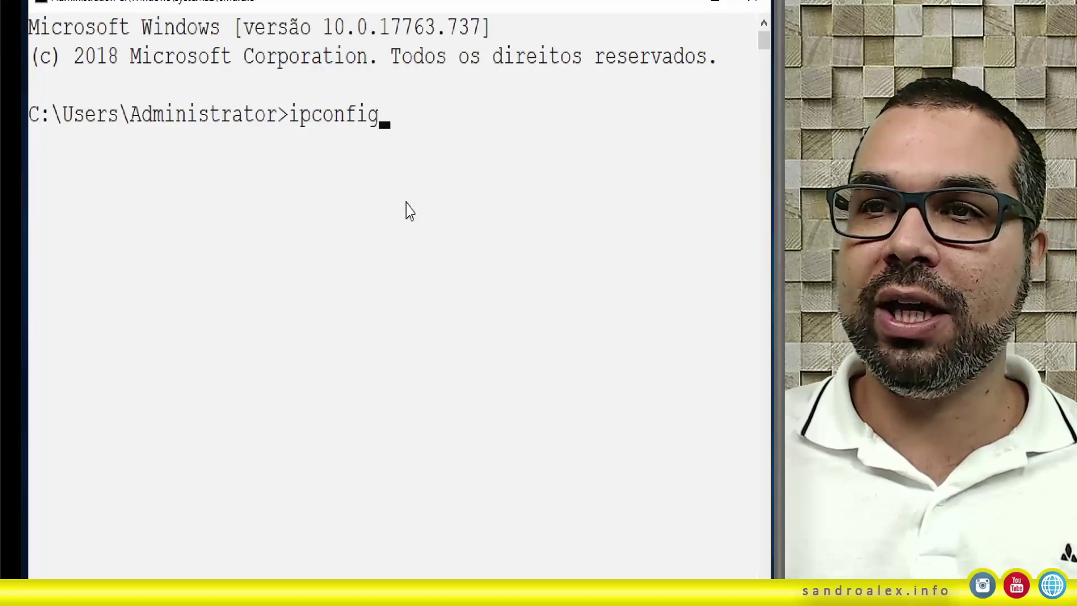
{"action": "type", "text": "config"}
{"action": "key", "text": "Return"}
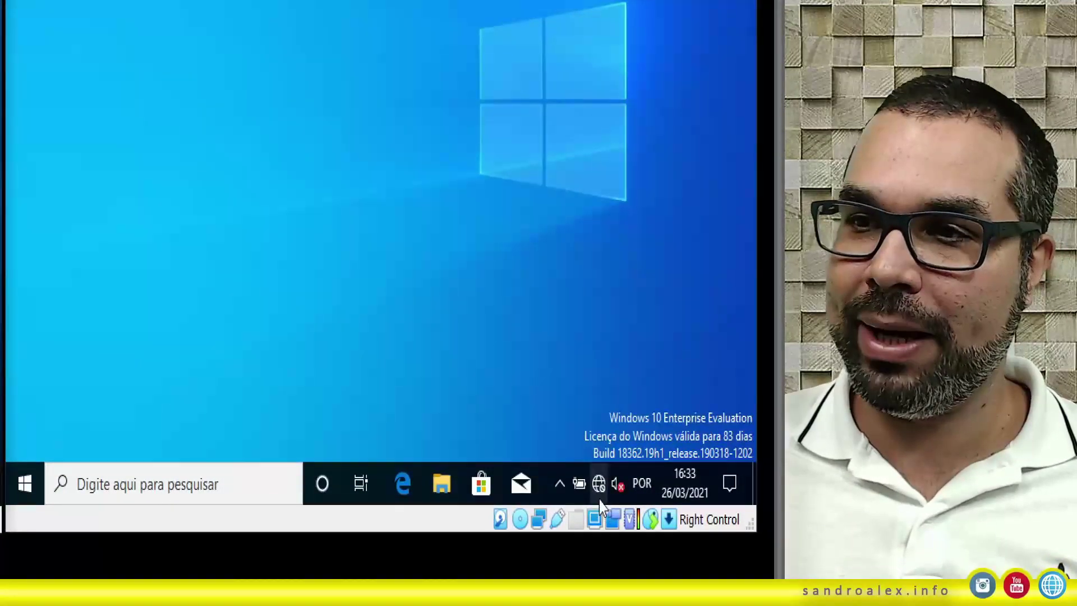
On the client, run ipconfig in cmd (IPv4 169.254.8.62) and enter ping 169.254.126.106.
{"action": "mouse_move", "coordinate": [598, 509]}
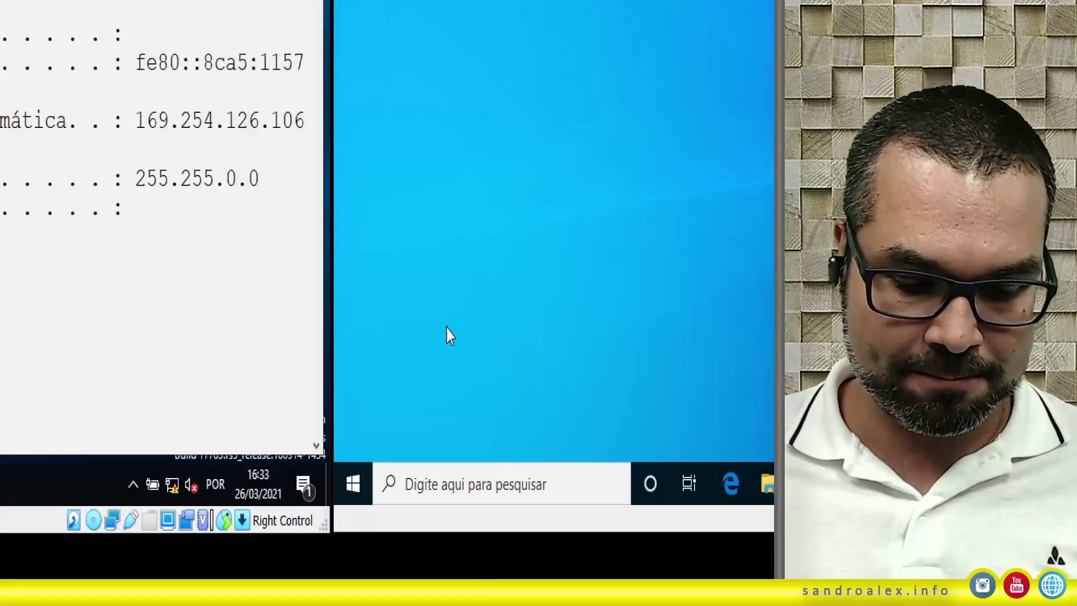
{"action": "key", "text": "super+r"}
{"action": "type", "text": "cmd"}
{"action": "key", "text": "Return"}
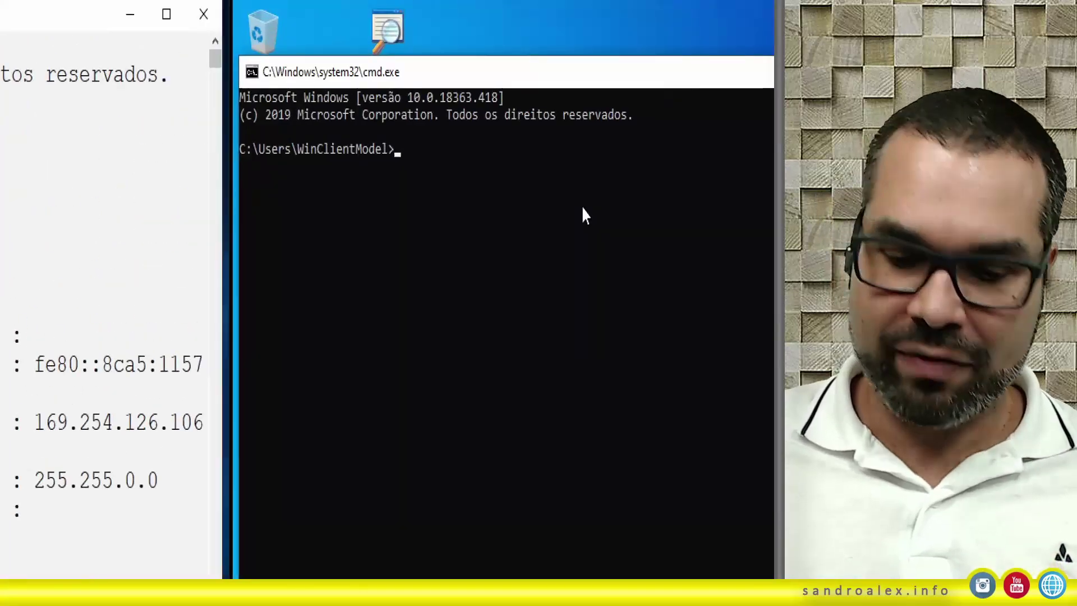
{"action": "type", "text": "ipconfig"}
{"action": "key", "text": "Return"}
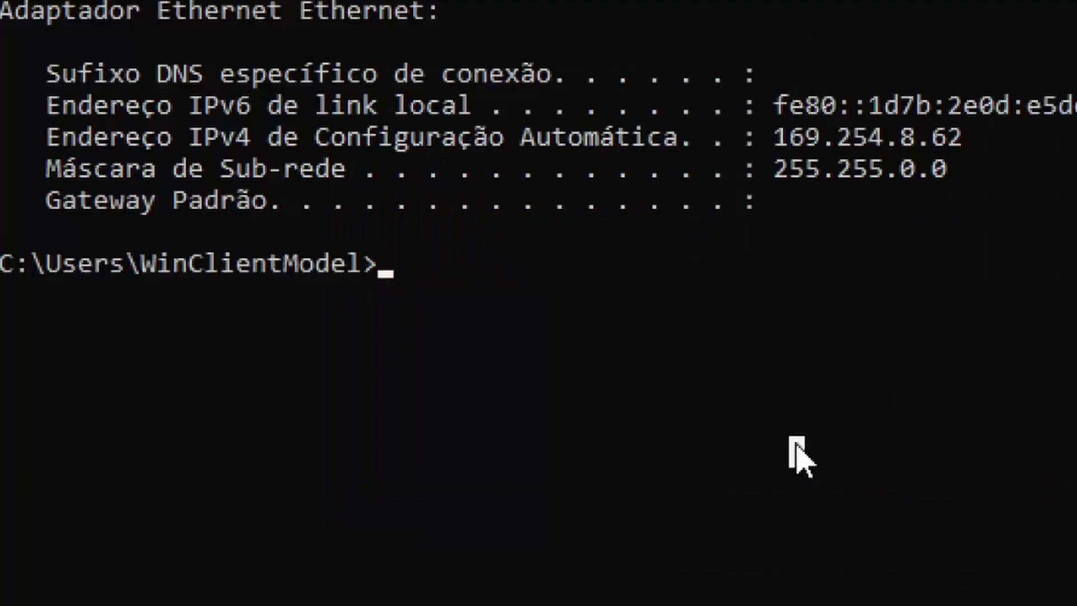
{"action": "type", "text": "pi"}
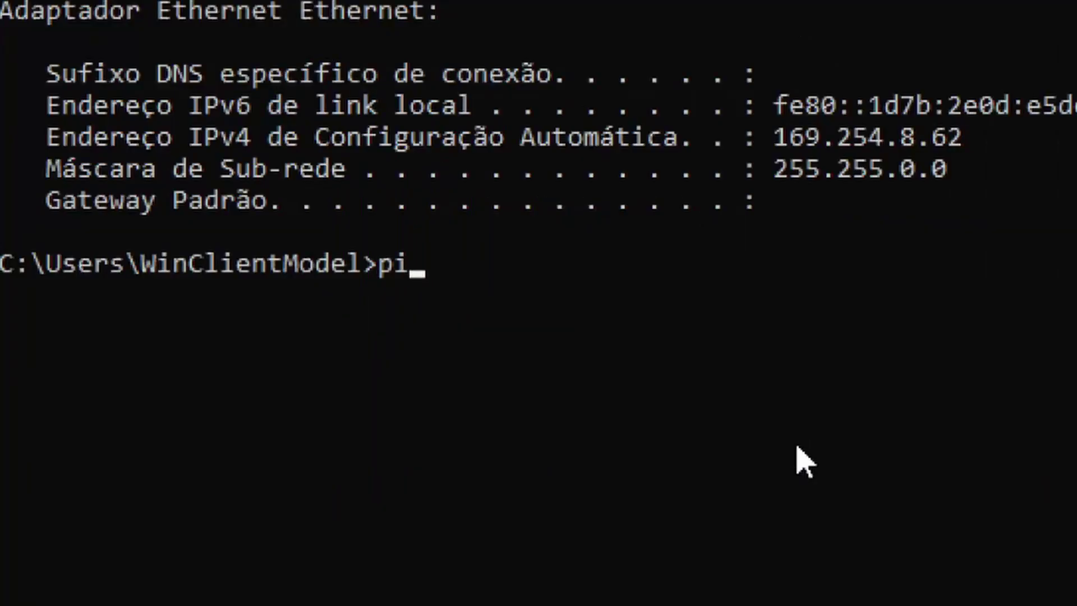
{"action": "type", "text": "ng 16"}
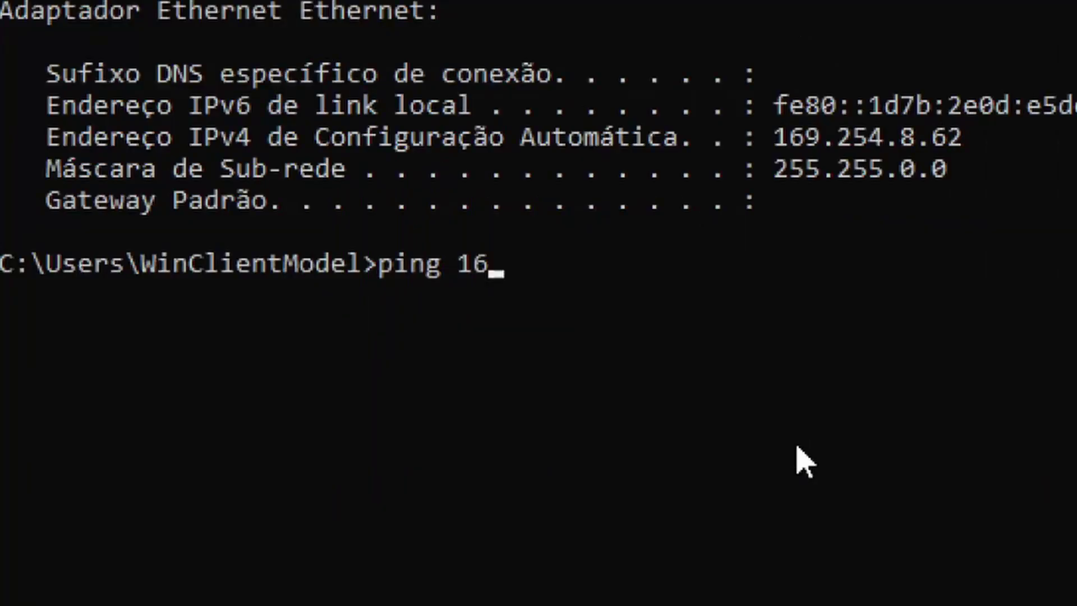
{"action": "type", "text": "9.254"}
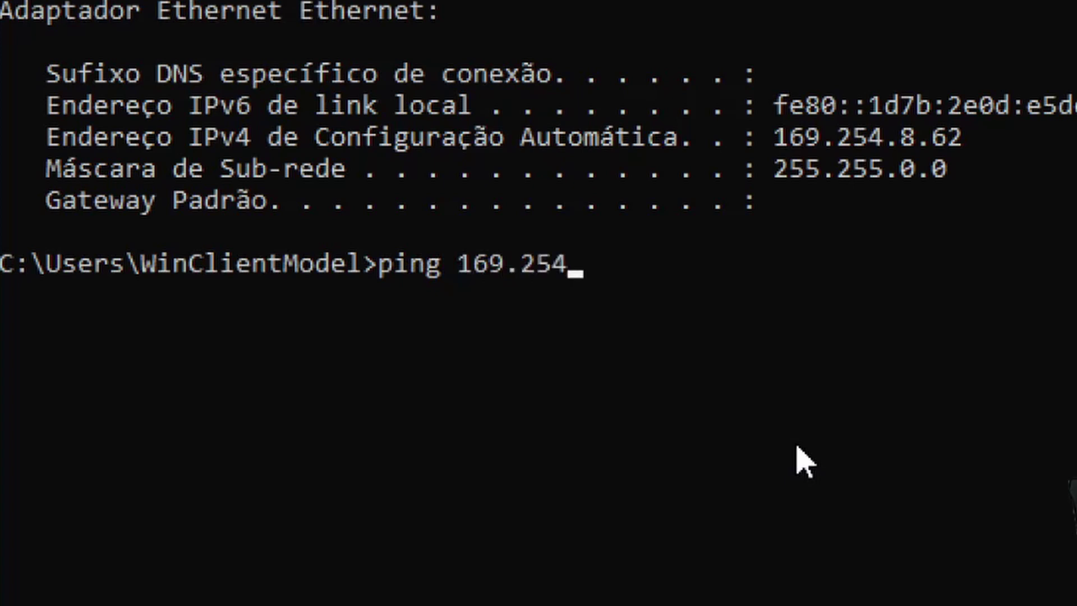
{"action": "type", "text": ".126."}
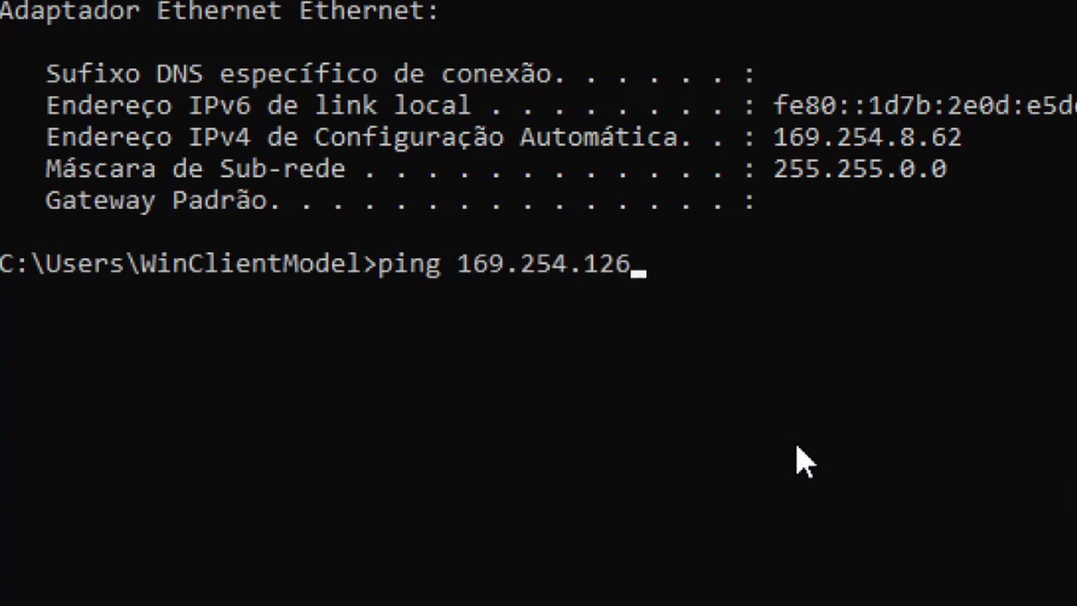
{"action": "type", "text": "106"}
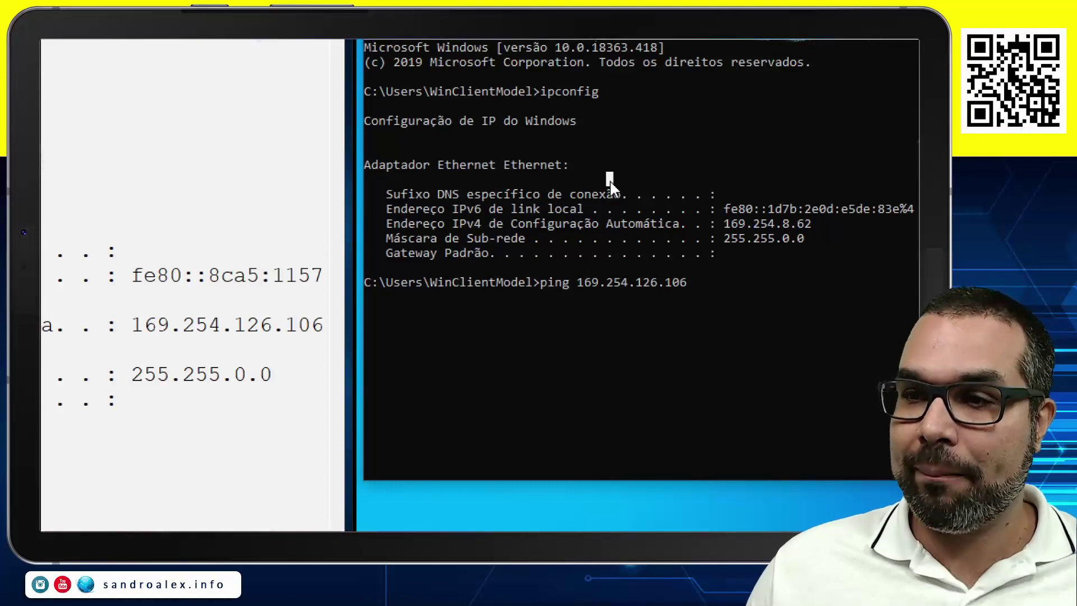
Ping 169.254.126.106, which times out with 100% loss, then rerun it continuously with -t.
{"action": "key", "text": "Return"}
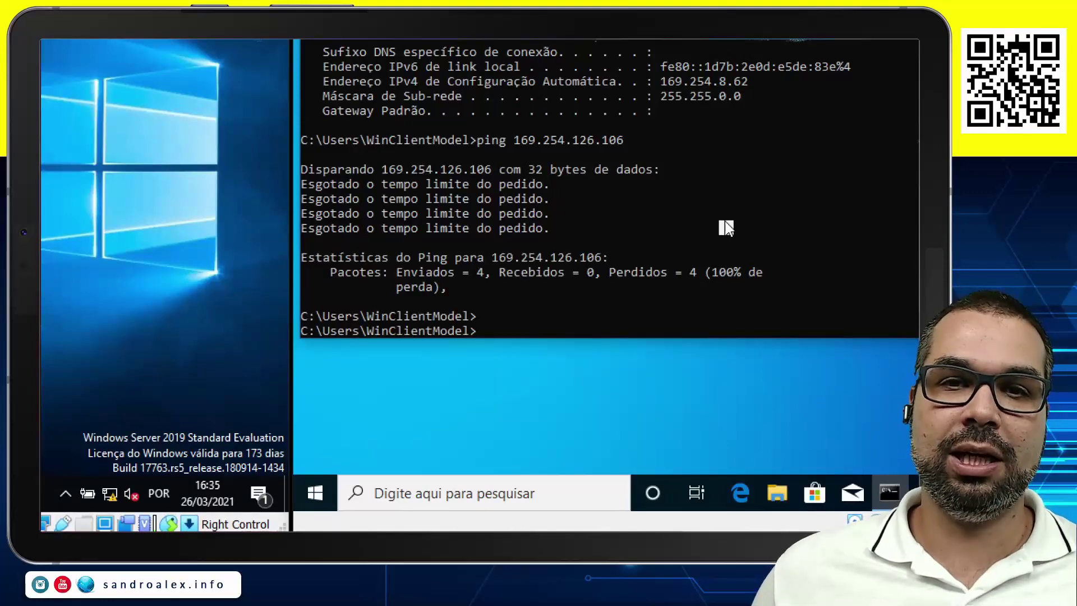
{"action": "key", "text": "Up"}
{"action": "type", "text": "-0"}
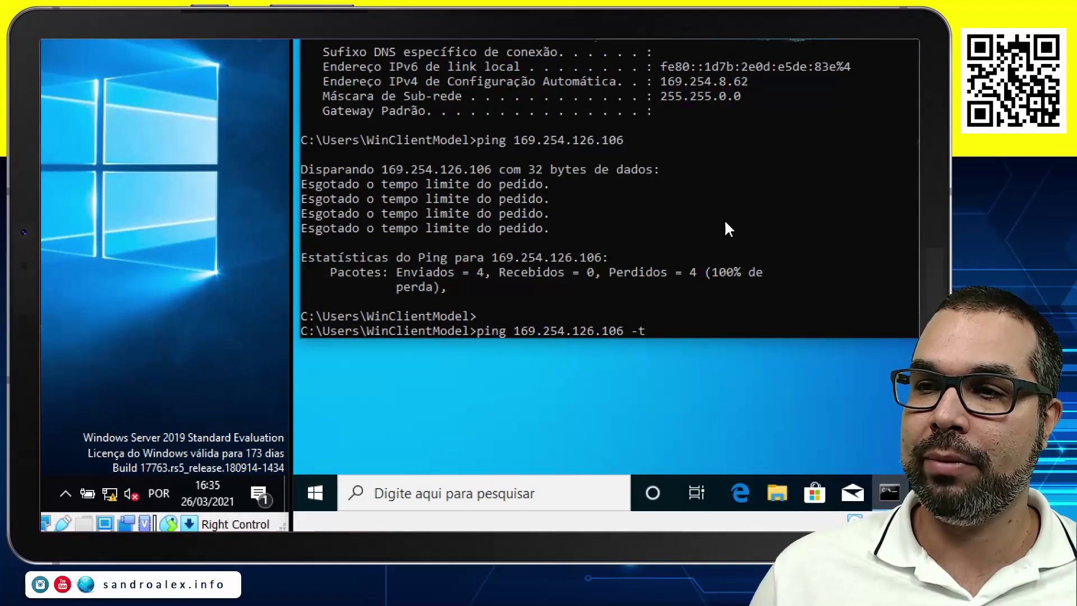
{"action": "key", "text": "Return"}
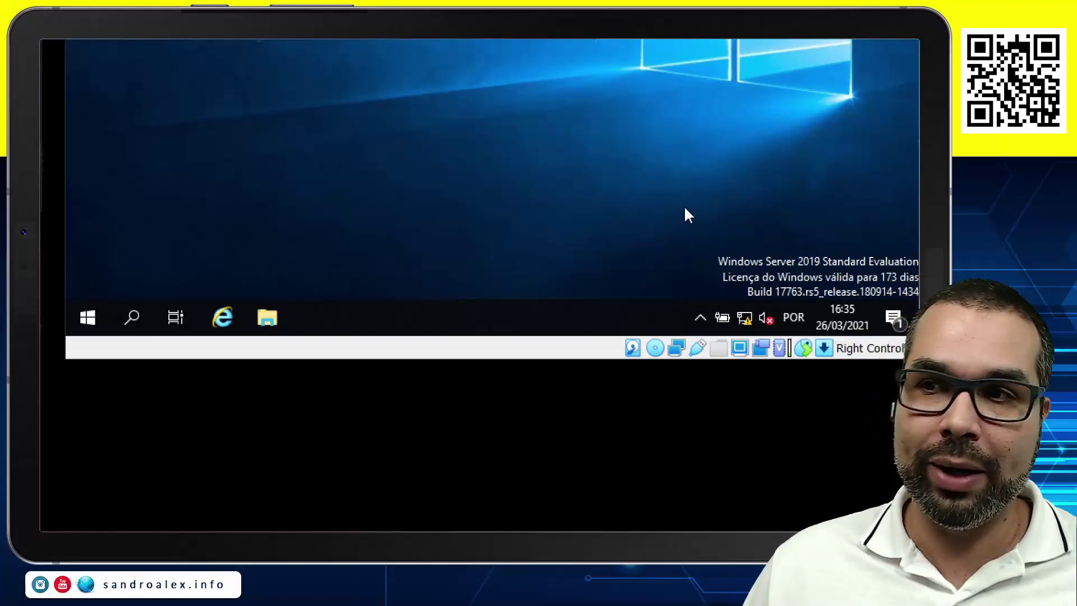
{"action": "right_click", "coordinate": [744, 319]}
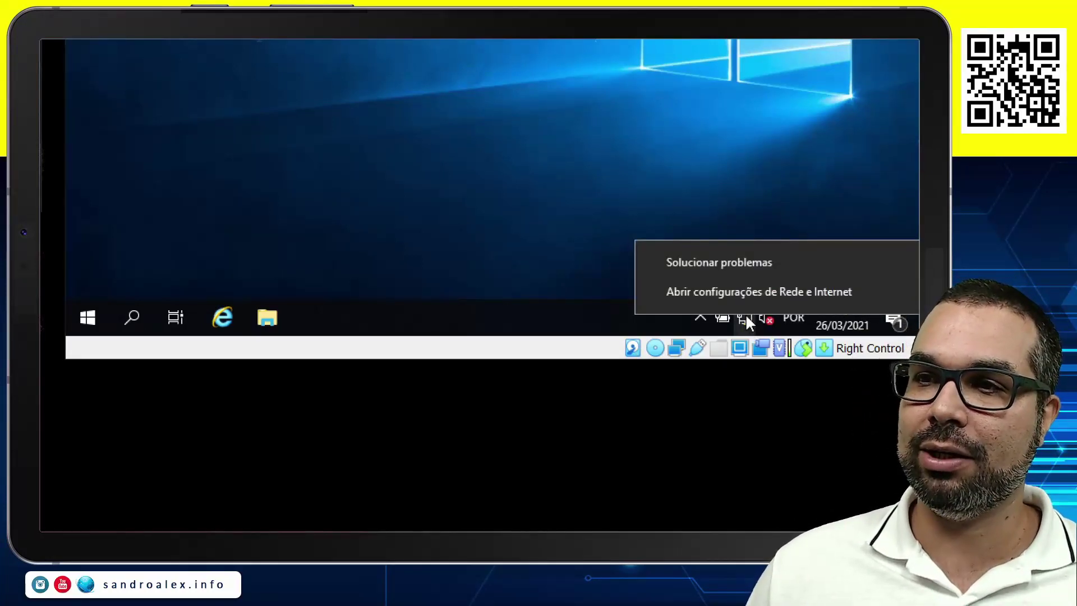
{"action": "left_click", "coordinate": [737, 293]}
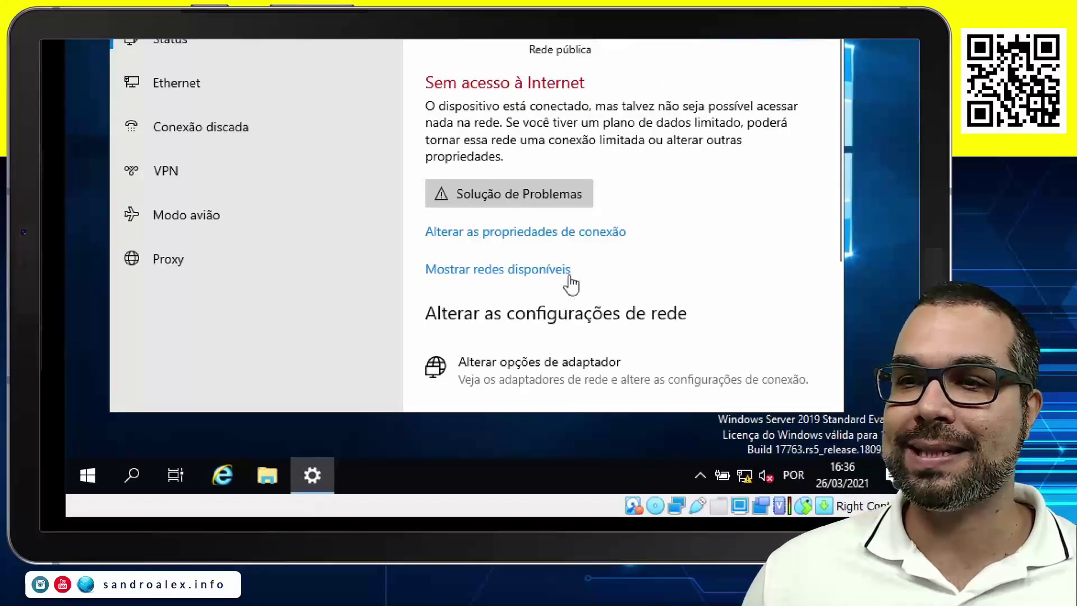
{"action": "scroll", "coordinate": [583, 269], "scroll_direction": "down", "scroll_amount": 4}
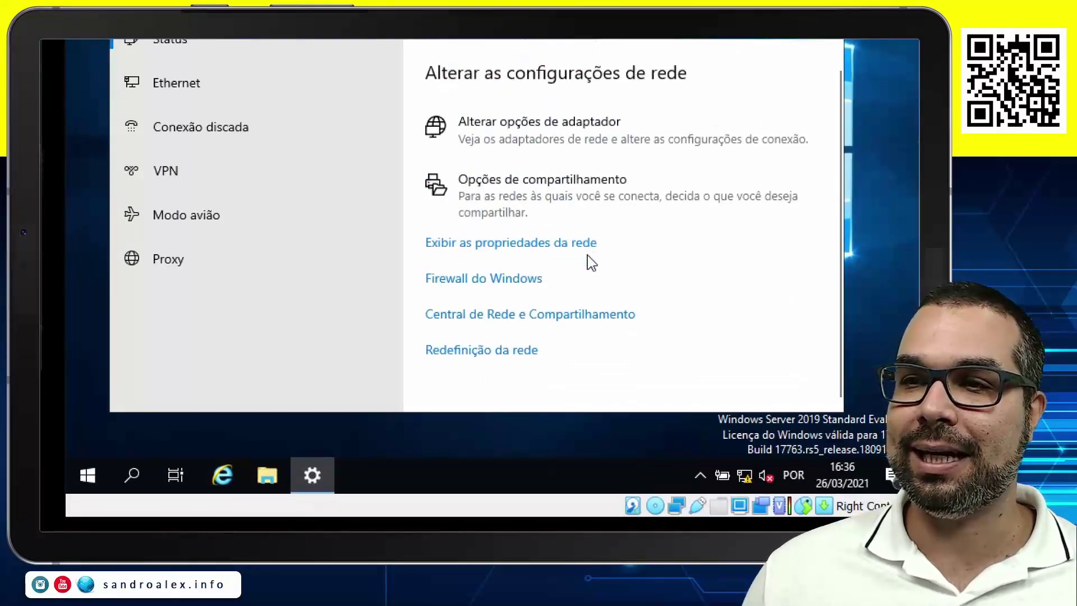
{"action": "left_click", "coordinate": [476, 288]}
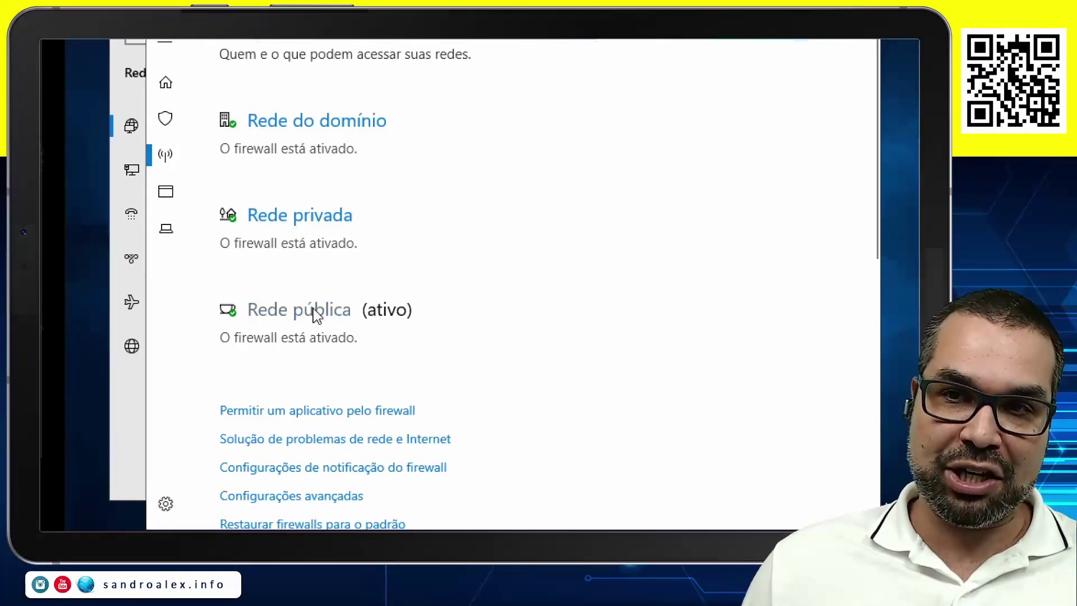
{"action": "scroll", "coordinate": [441, 340], "scroll_direction": "down", "scroll_amount": 3}
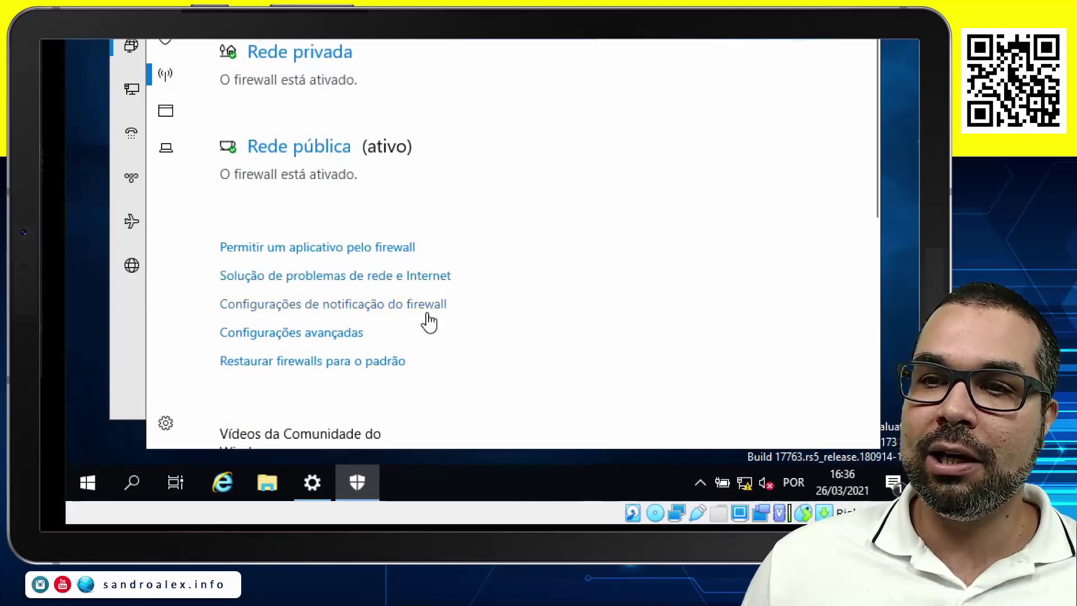
{"action": "left_click", "coordinate": [278, 342]}
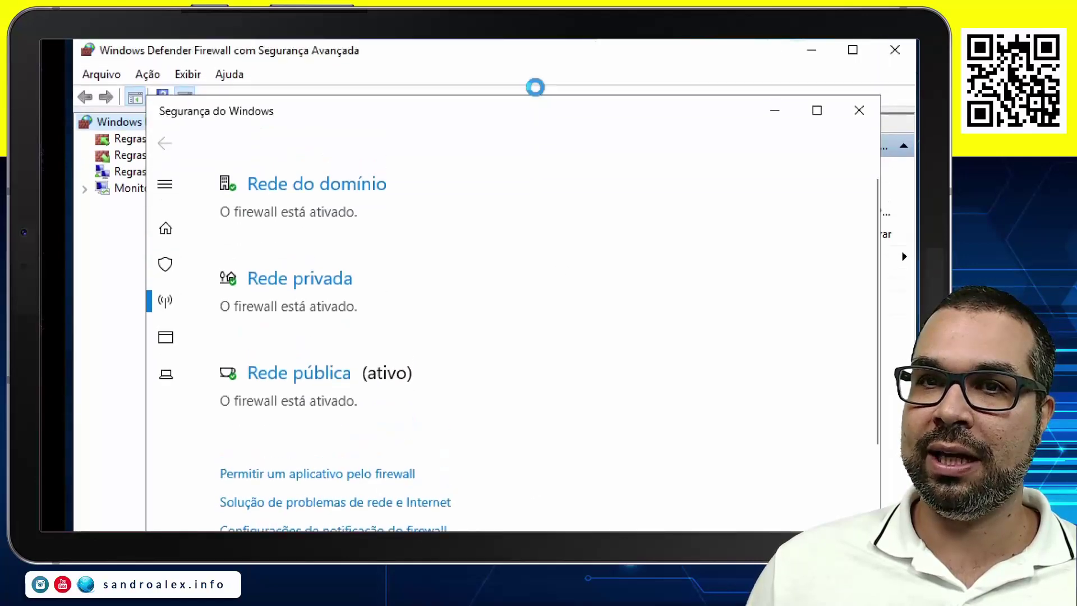
{"action": "left_click", "coordinate": [513, 103]}
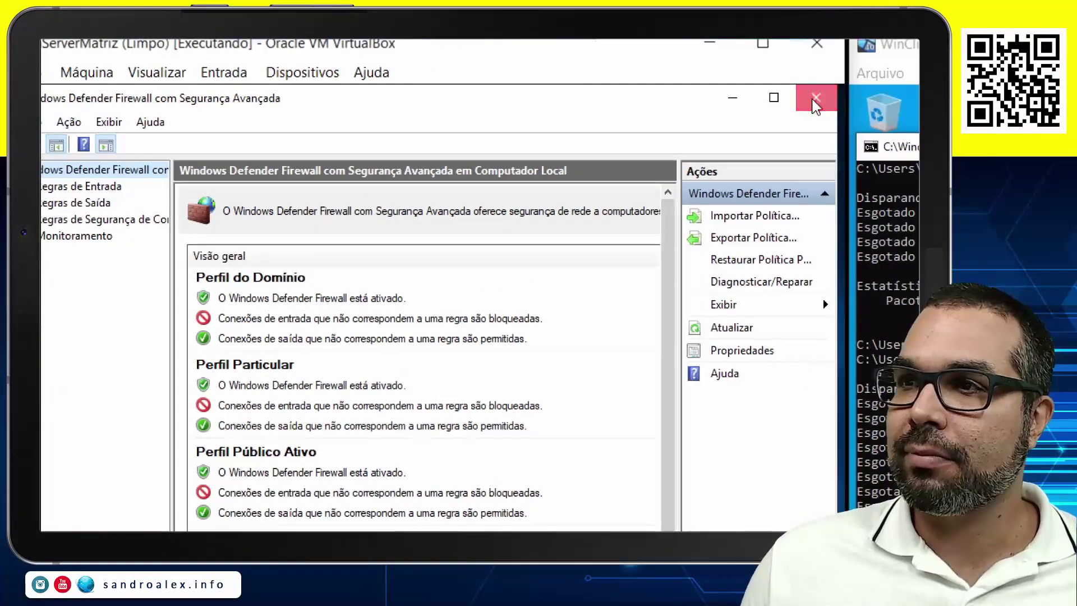
{"action": "left_click", "coordinate": [894, 93]}
{"action": "left_click", "coordinate": [781, 157]}
{"action": "left_click", "coordinate": [745, 129]}
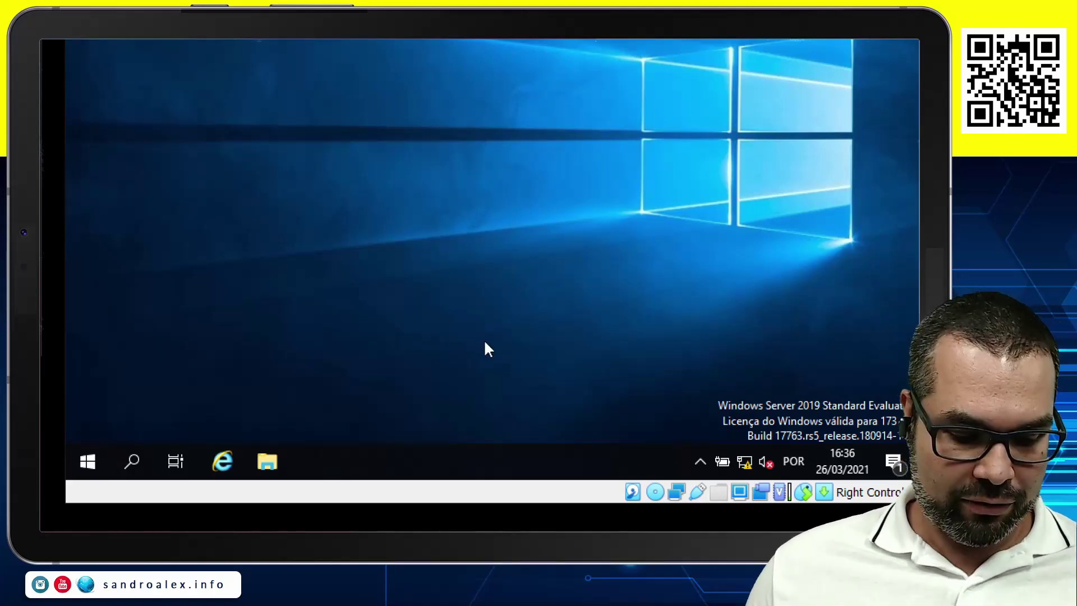
Launch wf.msc from Run to open the advanced firewall console on the server.
{"action": "key", "text": "super+r"}
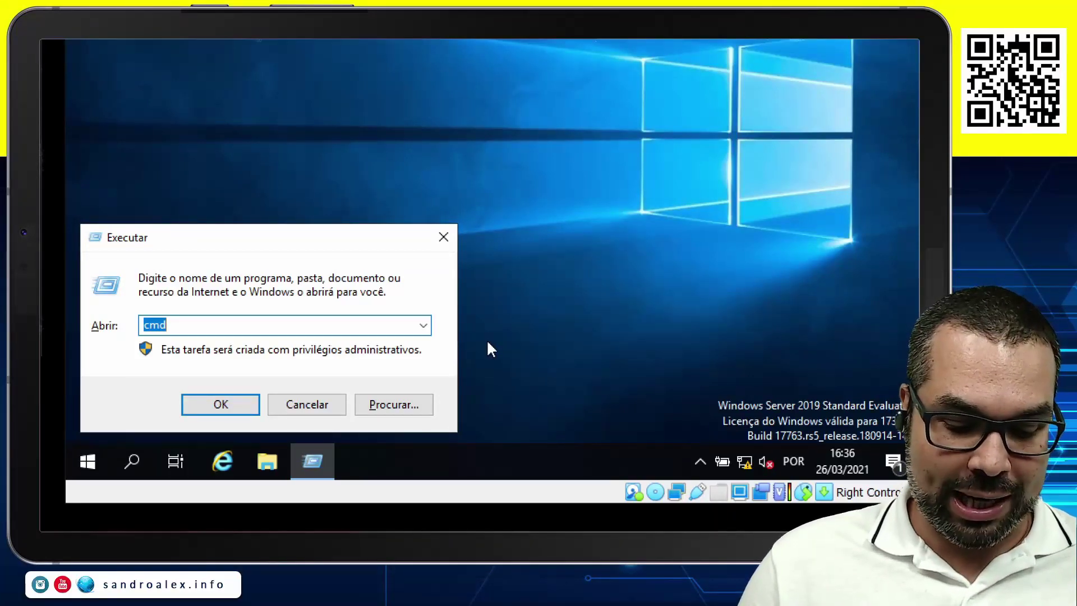
{"action": "type", "text": "wf.msc"}
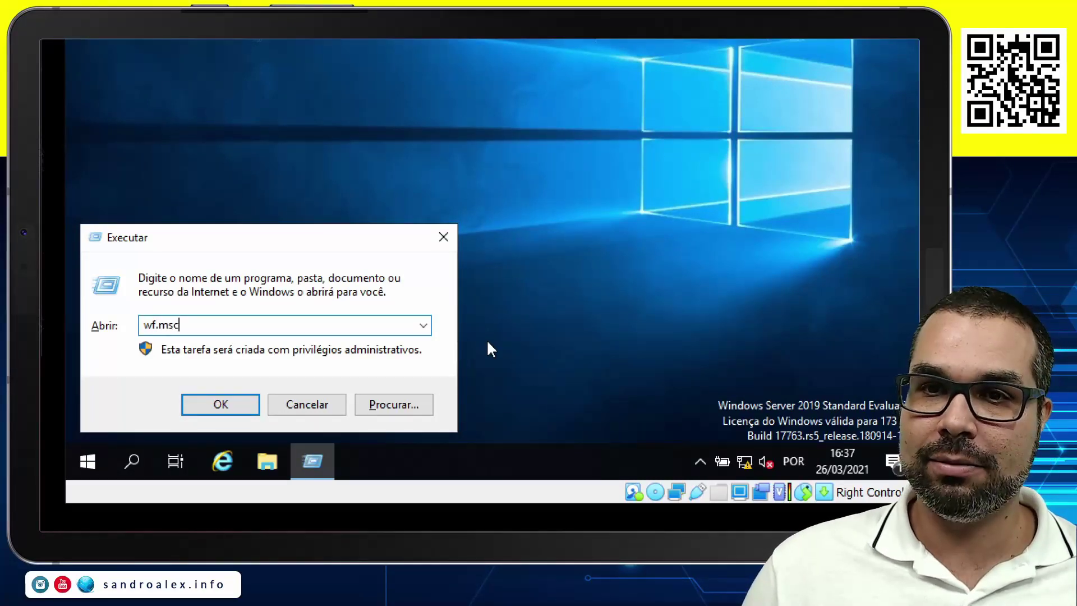
{"action": "key", "text": "Return"}
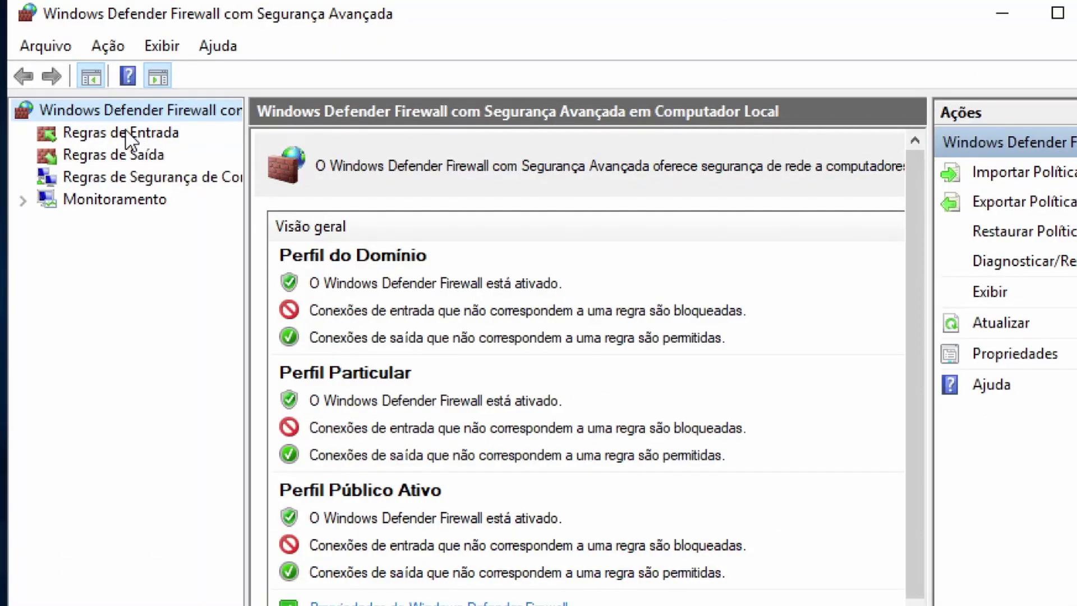
Start a custom inbound rule covering all programs with protocol type ICMPv4.
{"action": "left_click", "coordinate": [126, 133]}
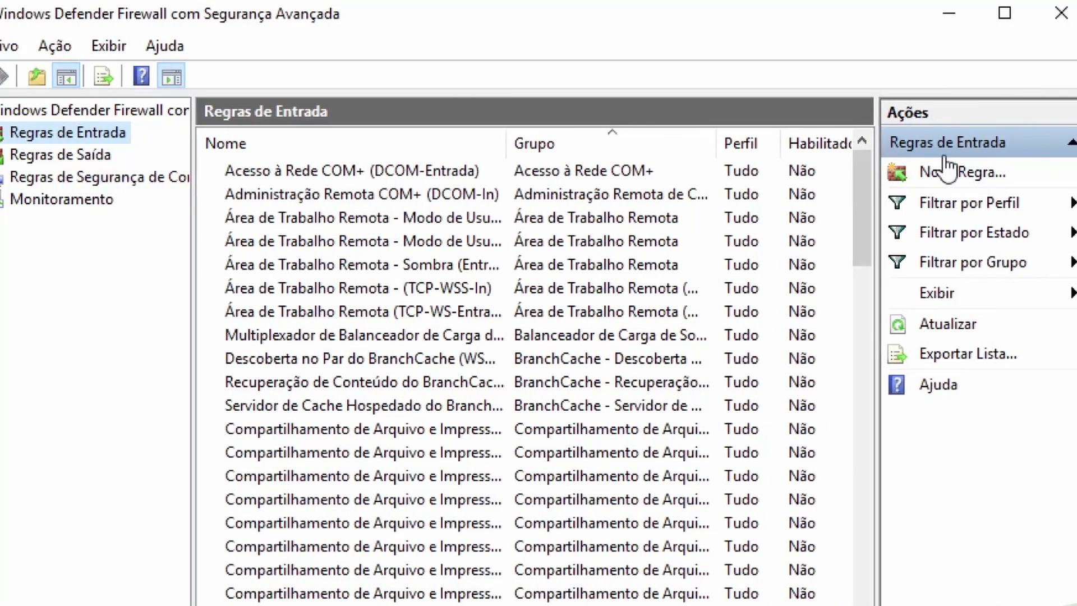
{"action": "left_click", "coordinate": [974, 177]}
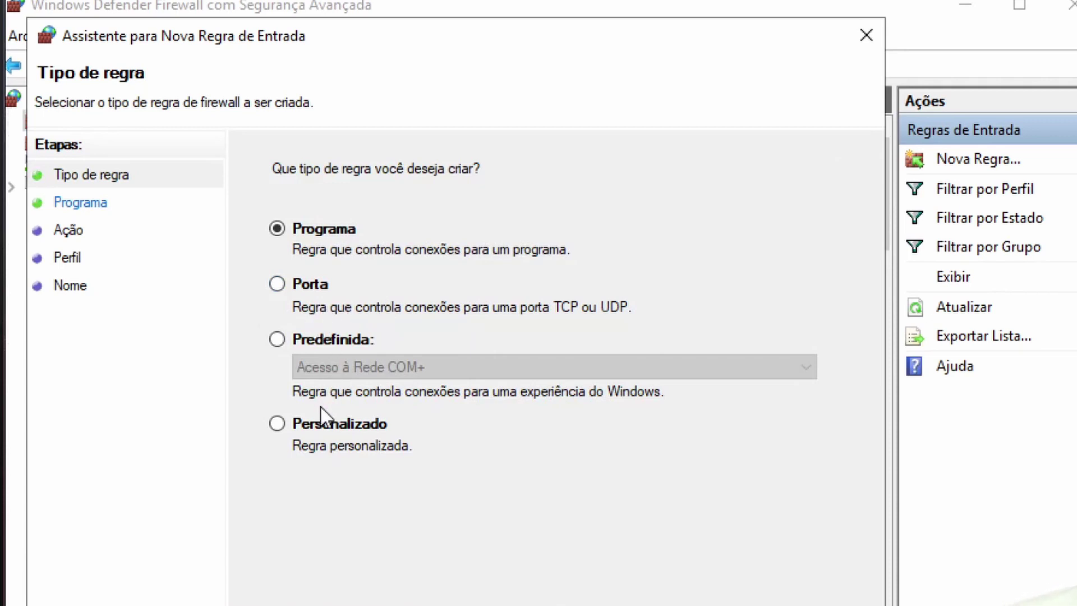
{"action": "left_click", "coordinate": [276, 425]}
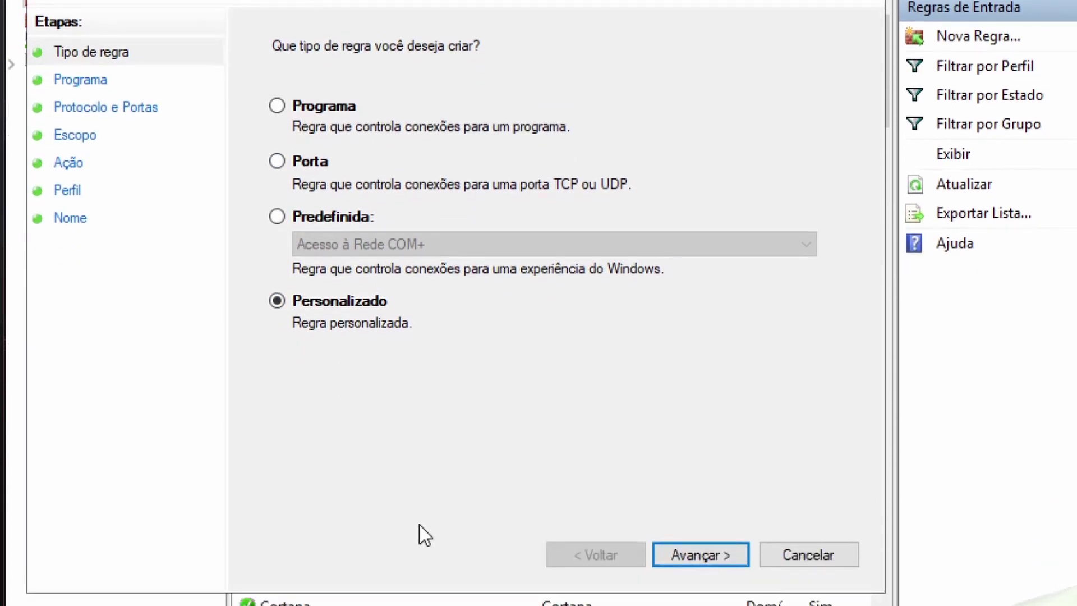
{"action": "left_click", "coordinate": [719, 555]}
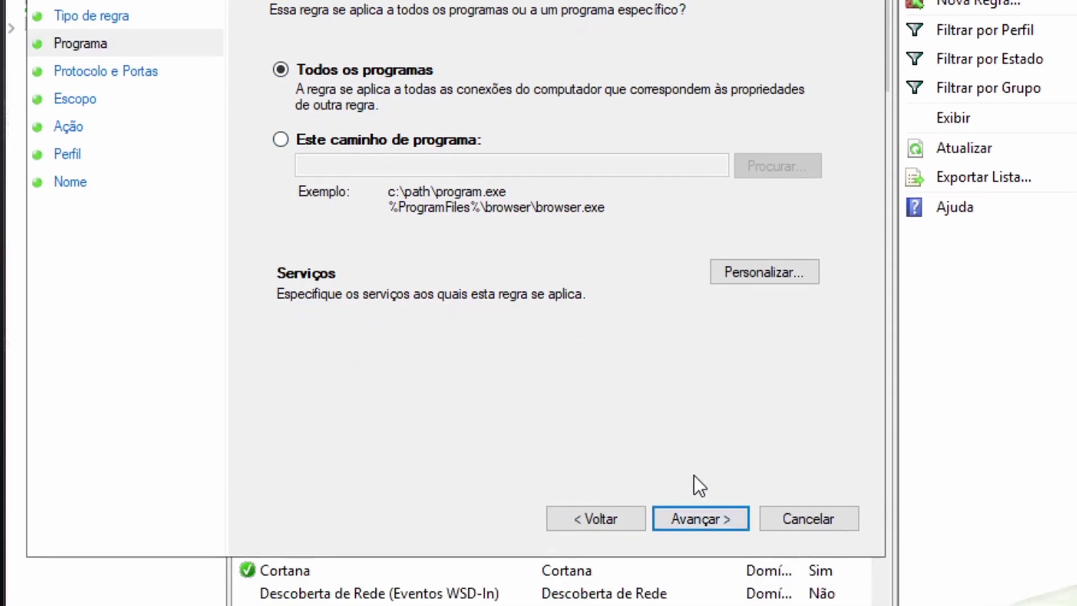
{"action": "left_click", "coordinate": [706, 512]}
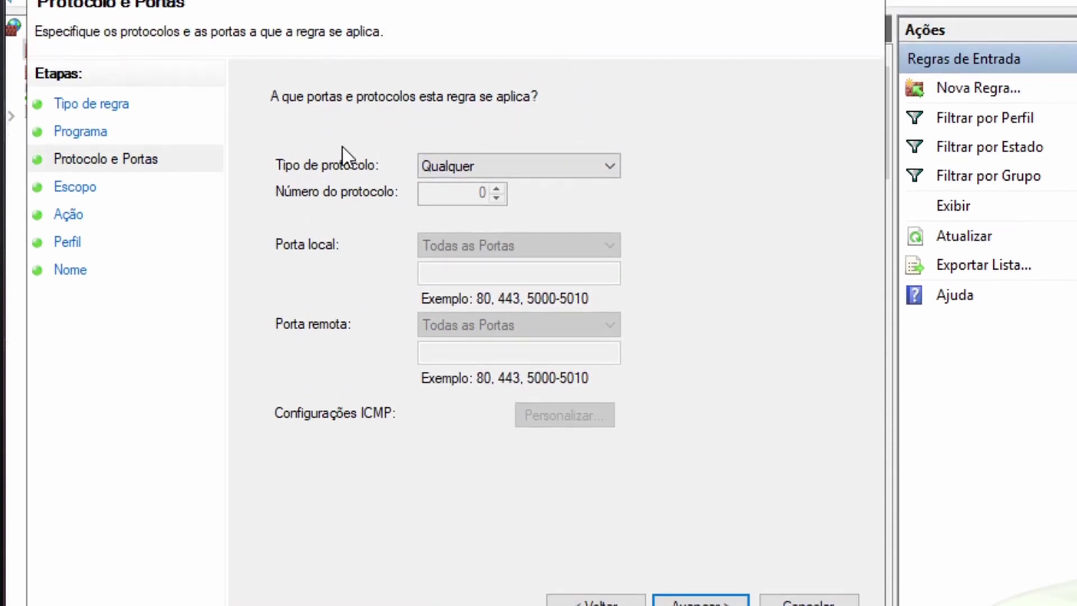
{"action": "left_click", "coordinate": [508, 168]}
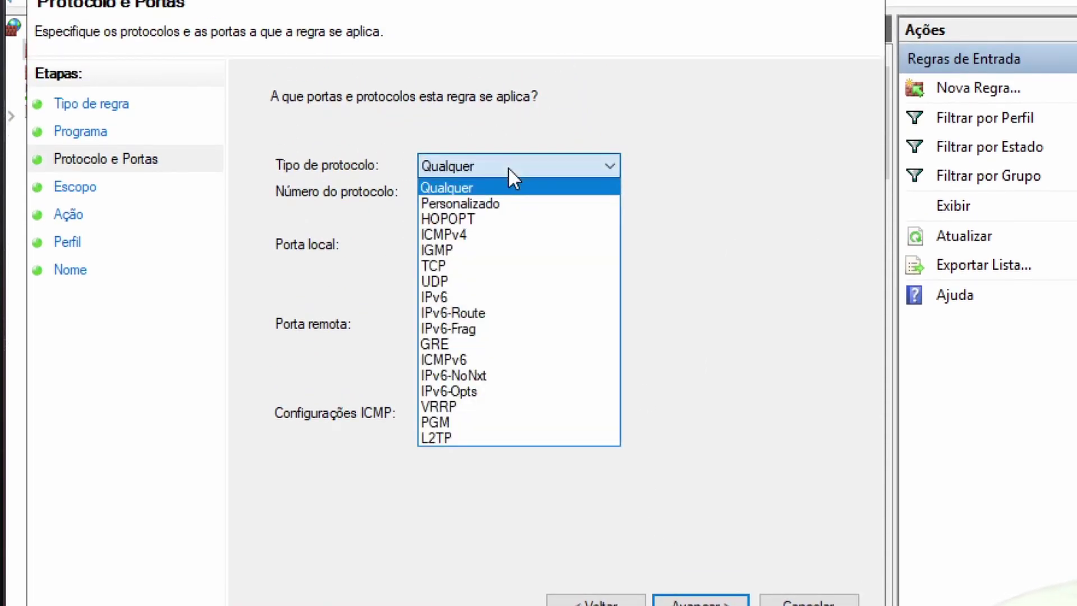
{"action": "left_click", "coordinate": [481, 234]}
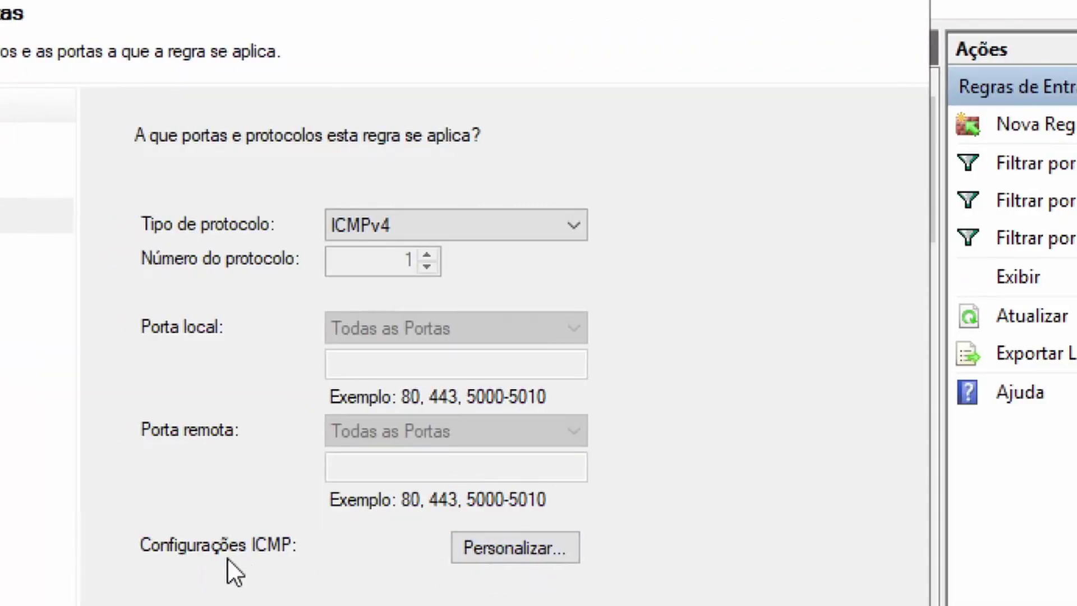
Restrict the rule's ICMP types to Solicitação de Eco and advance to the scope page.
{"action": "left_click", "coordinate": [515, 547]}
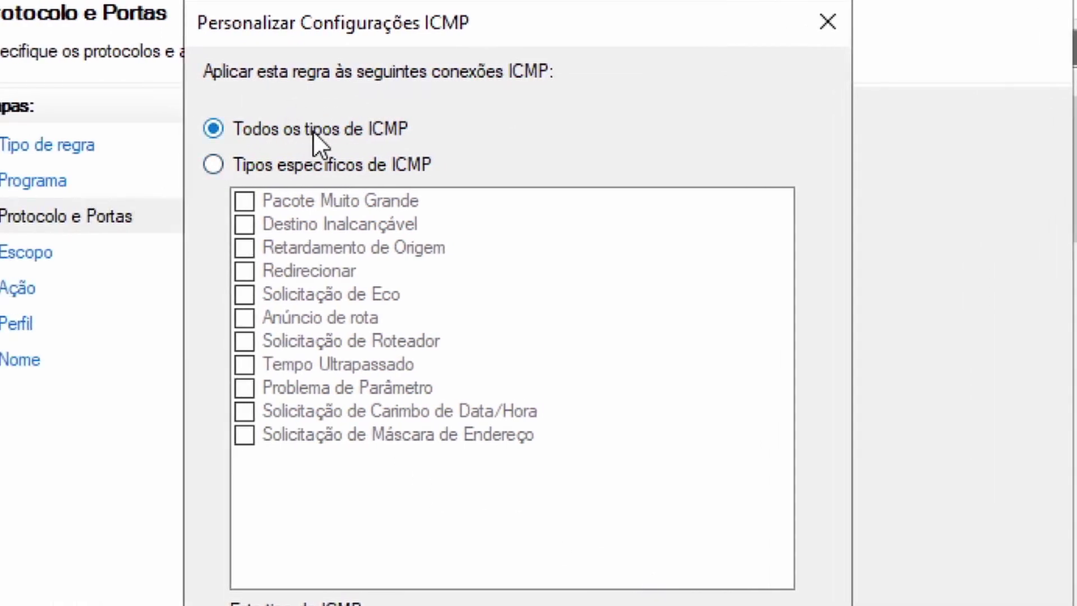
{"action": "left_click", "coordinate": [212, 164]}
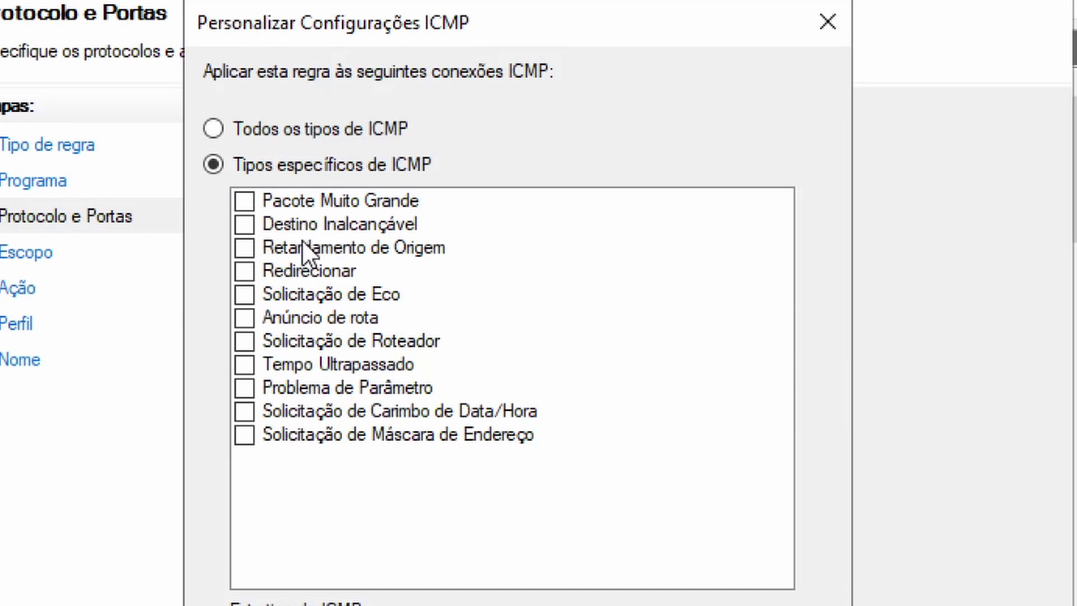
{"action": "left_click", "coordinate": [245, 294]}
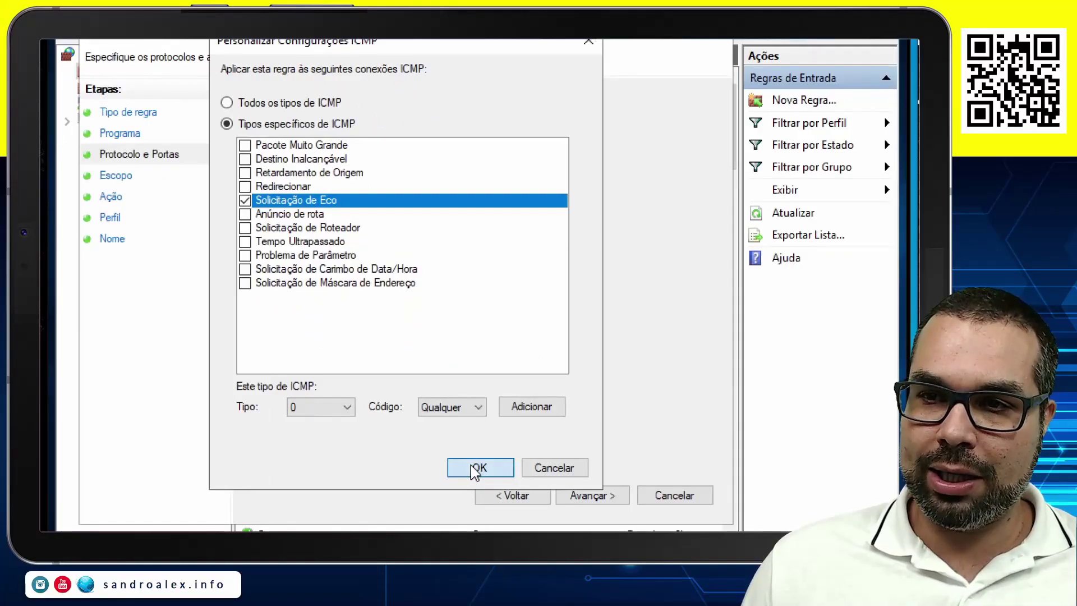
{"action": "left_click", "coordinate": [482, 470]}
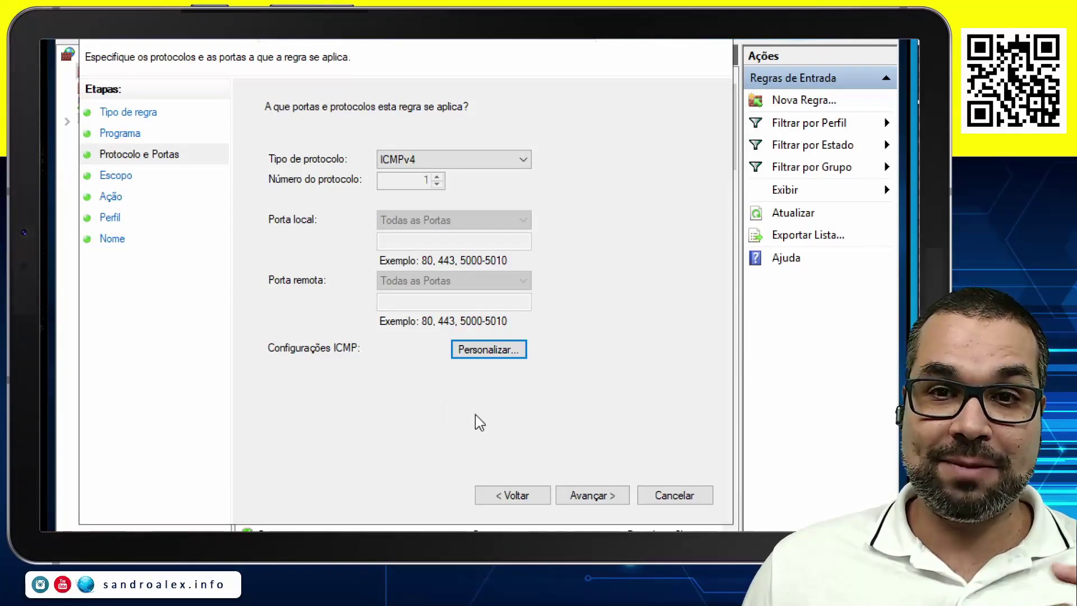
{"action": "left_click", "coordinate": [592, 495]}
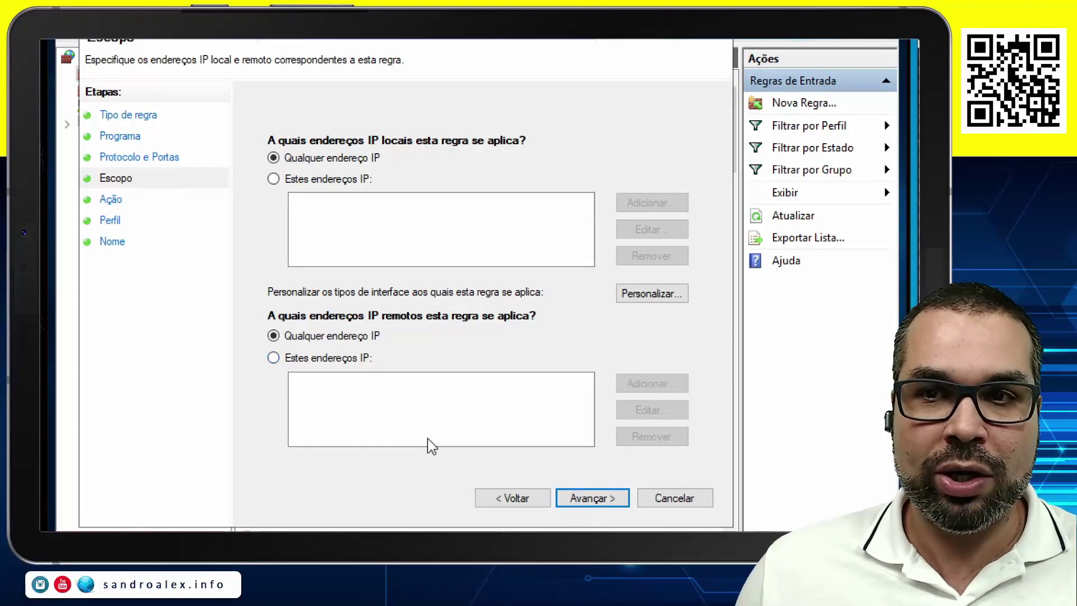
Keep any-address scope, allow the connection, and apply it to Domínio, Particular and Público.
{"action": "left_click", "coordinate": [599, 466]}
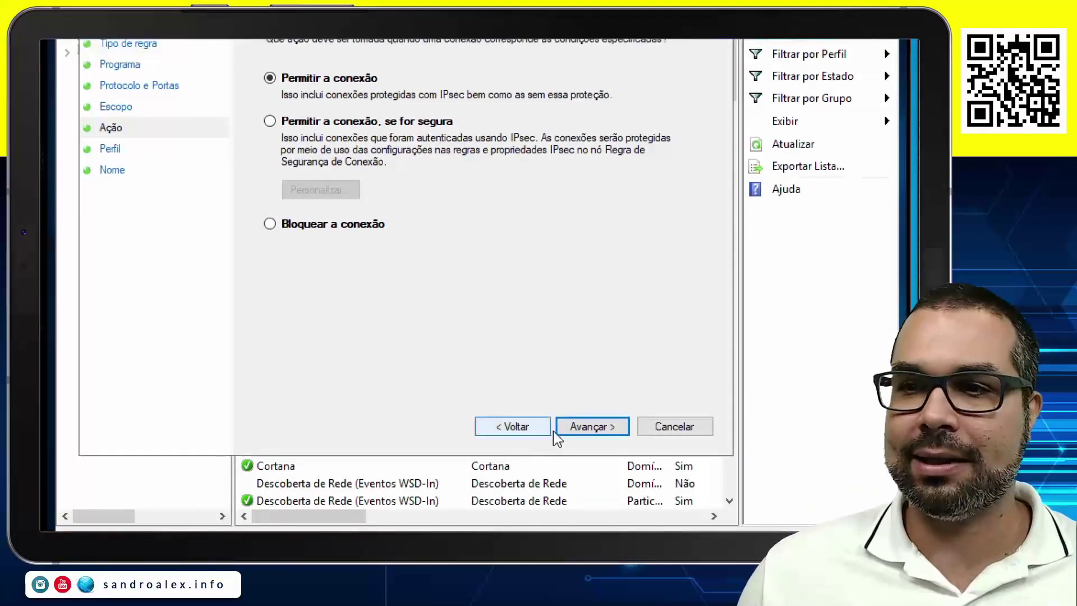
{"action": "left_click", "coordinate": [584, 524]}
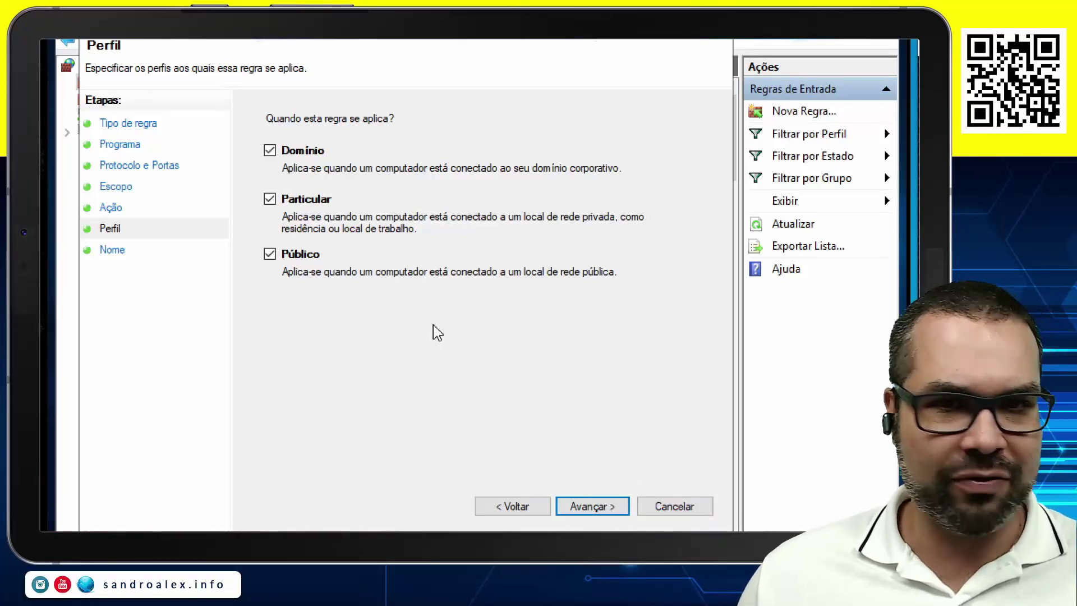
{"action": "left_click", "coordinate": [617, 506]}
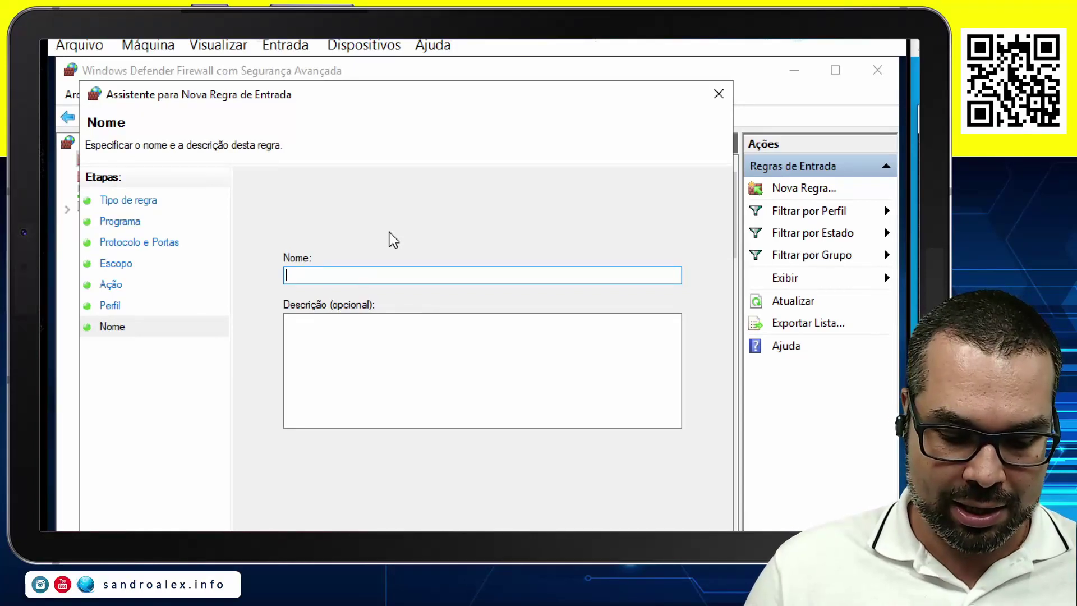
Name the rule 'ICMPv4 Echo', describe it 'Liberando o Ping', finish, and close the firewall console.
{"action": "type", "text": "MPv"}
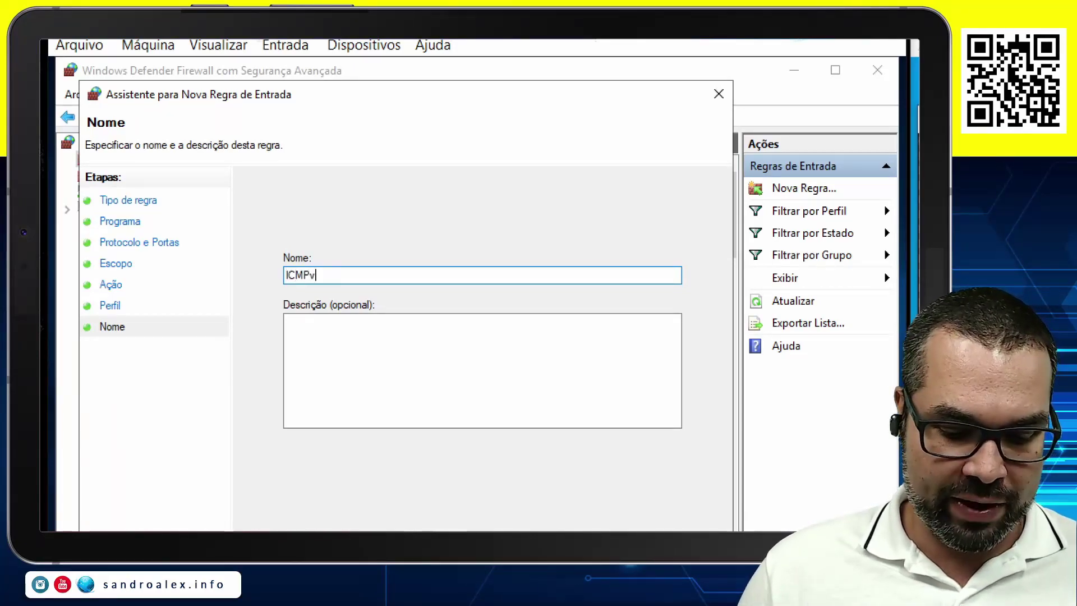
{"action": "type", "text": "4 Echo"}
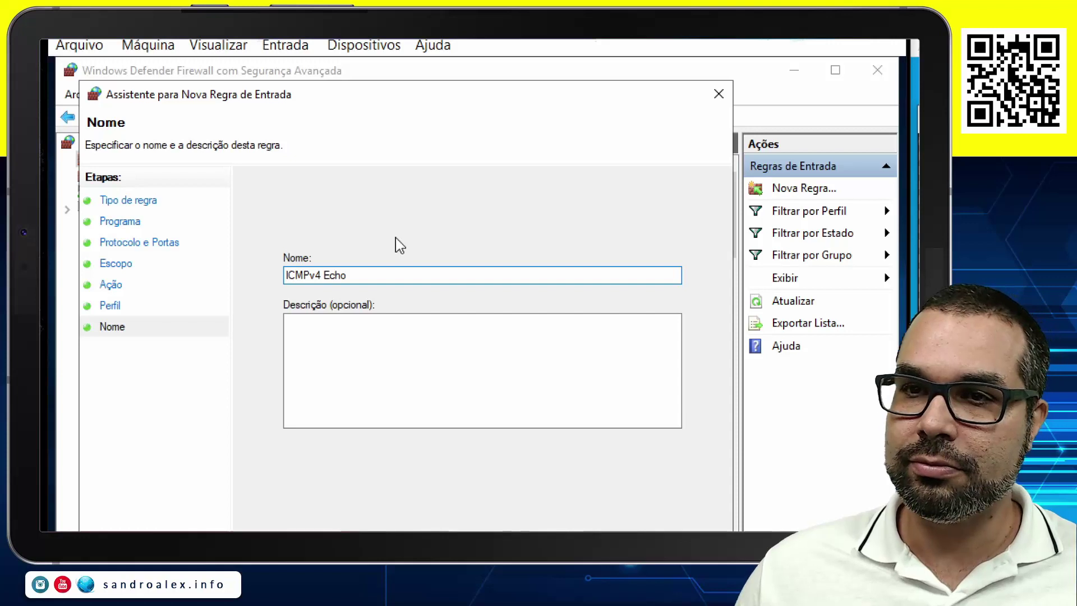
{"action": "left_click", "coordinate": [473, 359]}
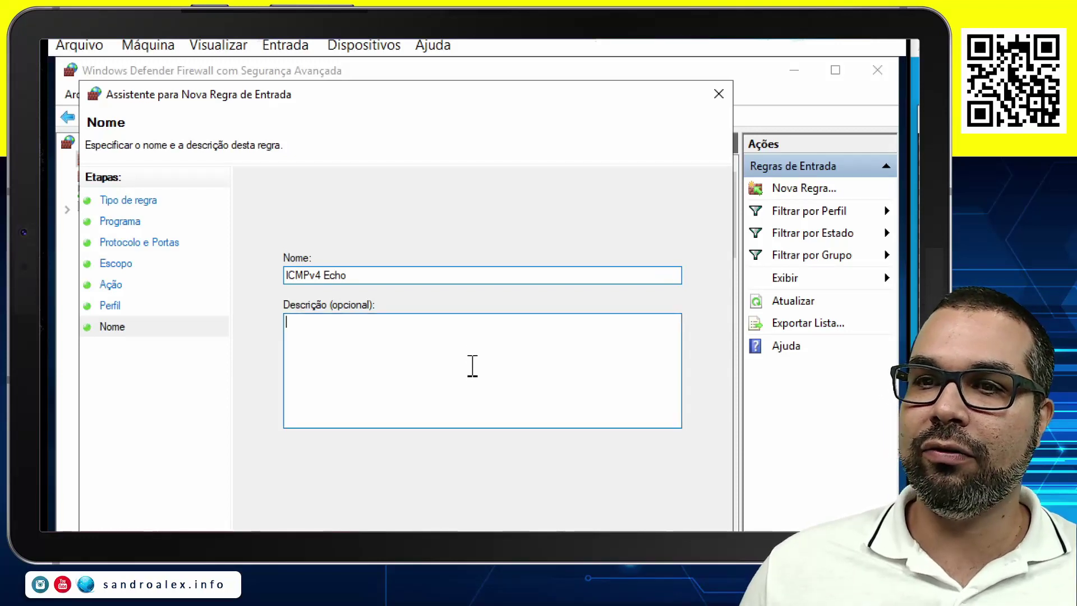
{"action": "type", "text": "Liberando o Ping"}
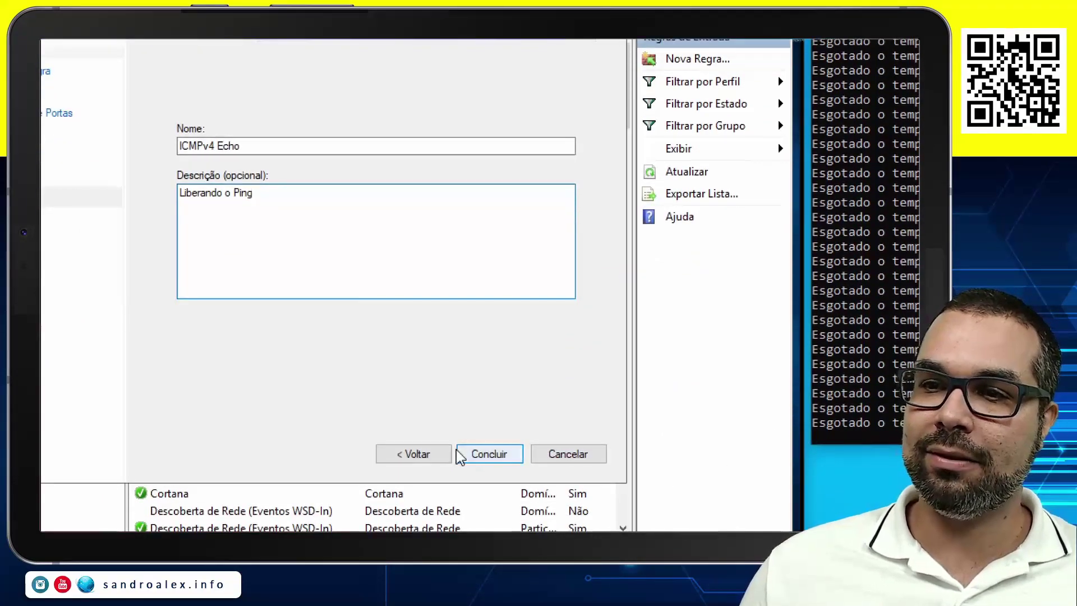
{"action": "left_click", "coordinate": [477, 454]}
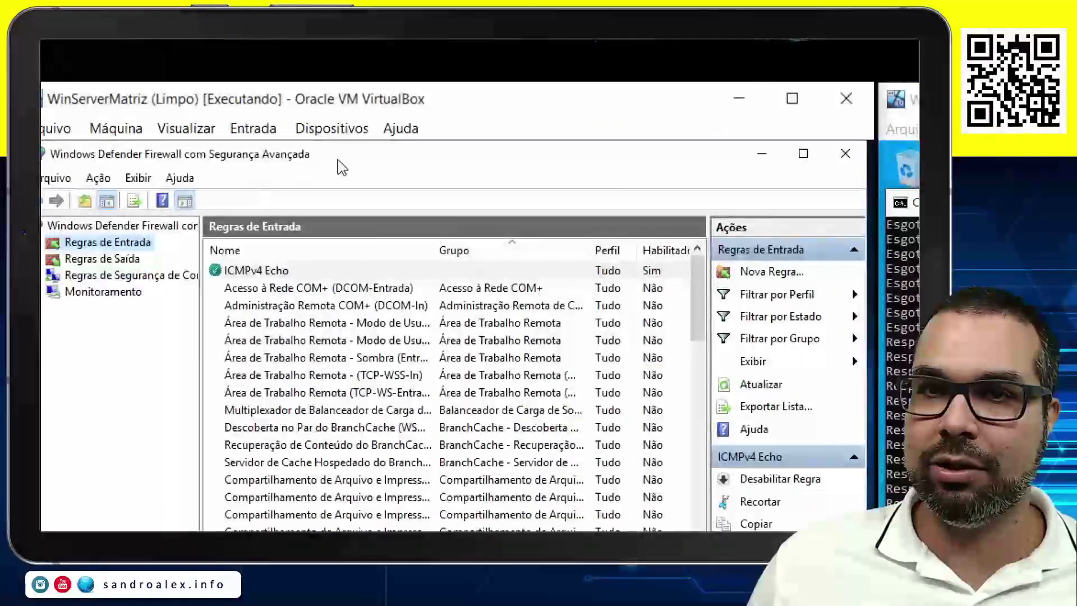
{"action": "left_click", "coordinate": [767, 153]}
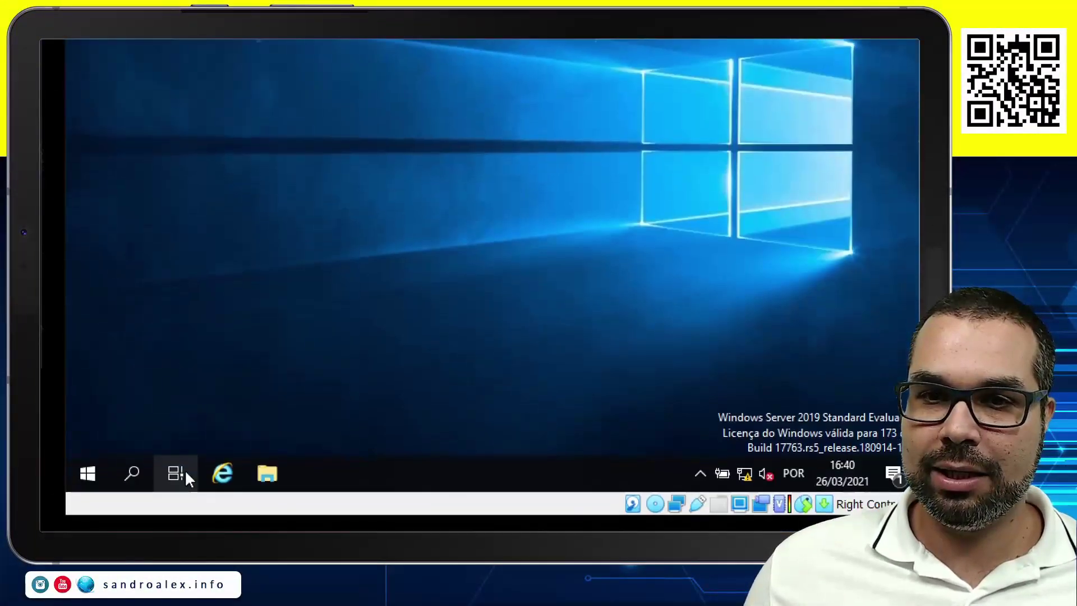
Open cmd on the server and begin a ping command to 169.254.8.
{"action": "key", "text": "super+r"}
{"action": "type", "text": "cmd"}
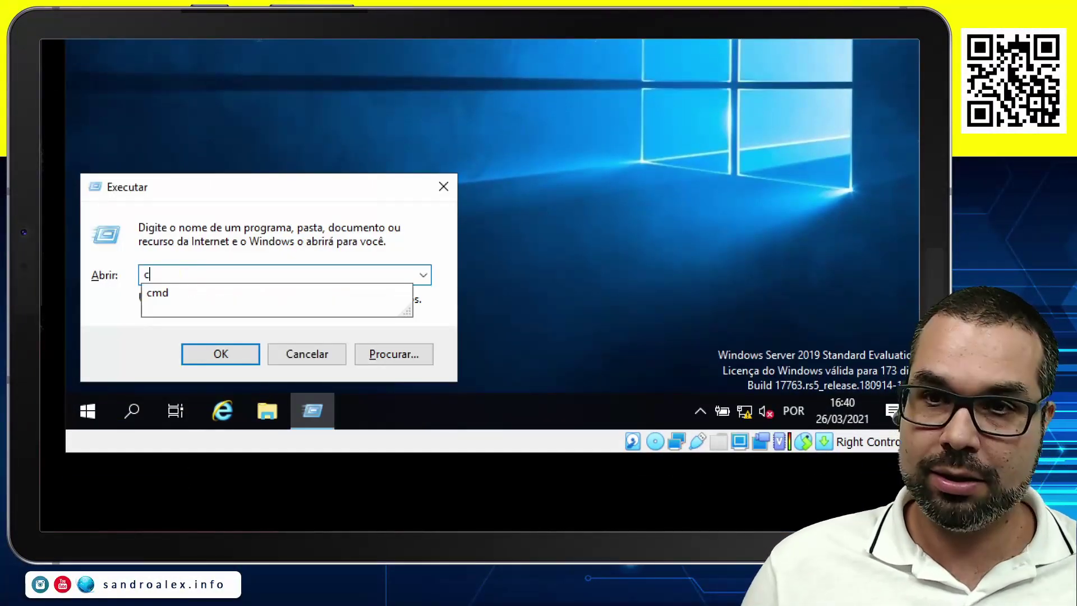
{"action": "key", "text": "Return"}
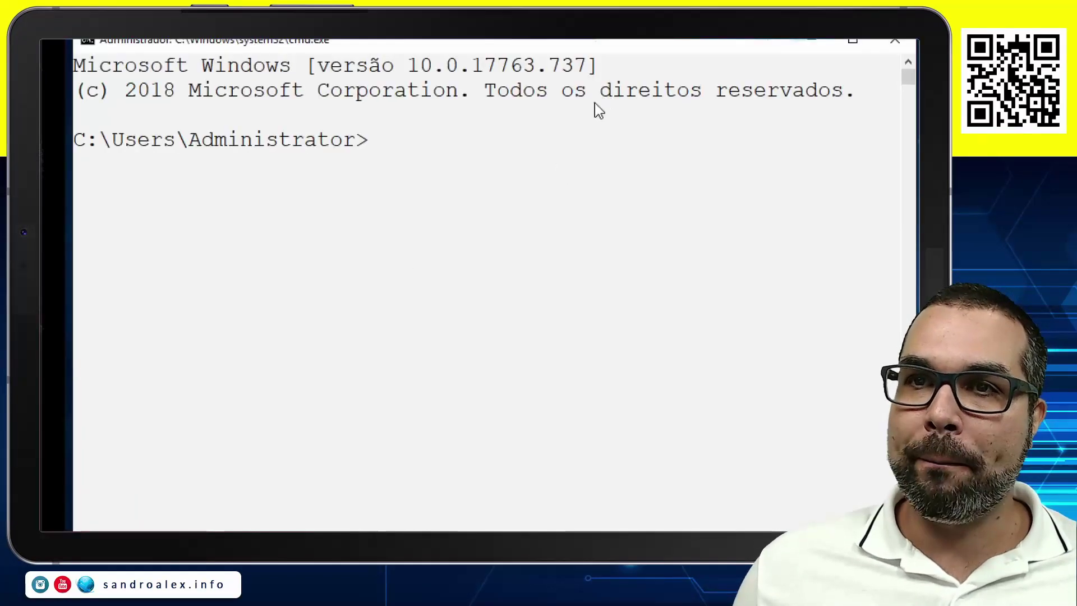
{"action": "type", "text": "ping 1"}
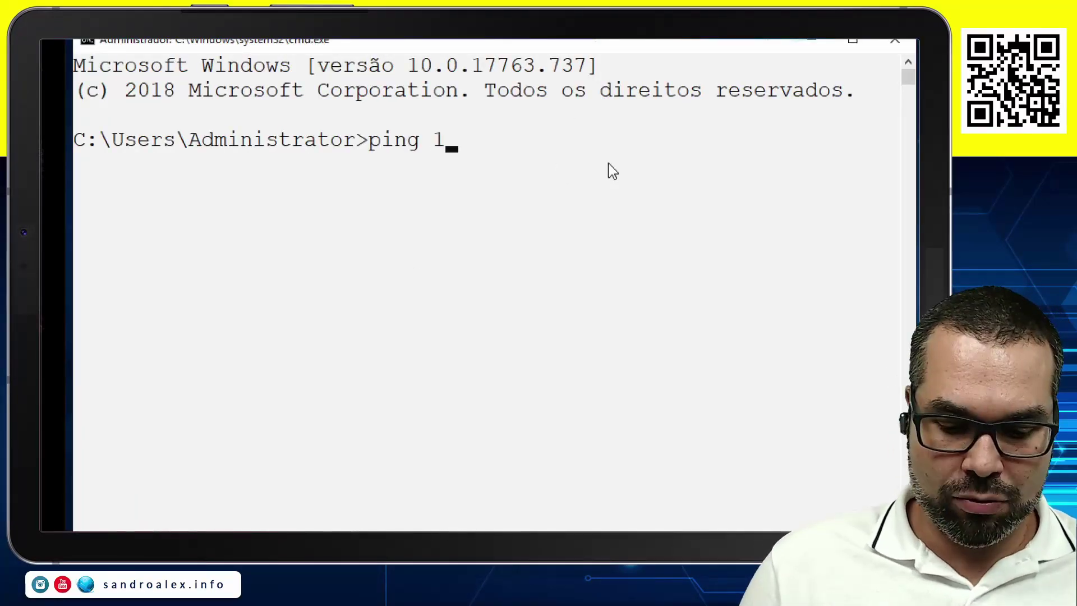
{"action": "type", "text": "69.254."}
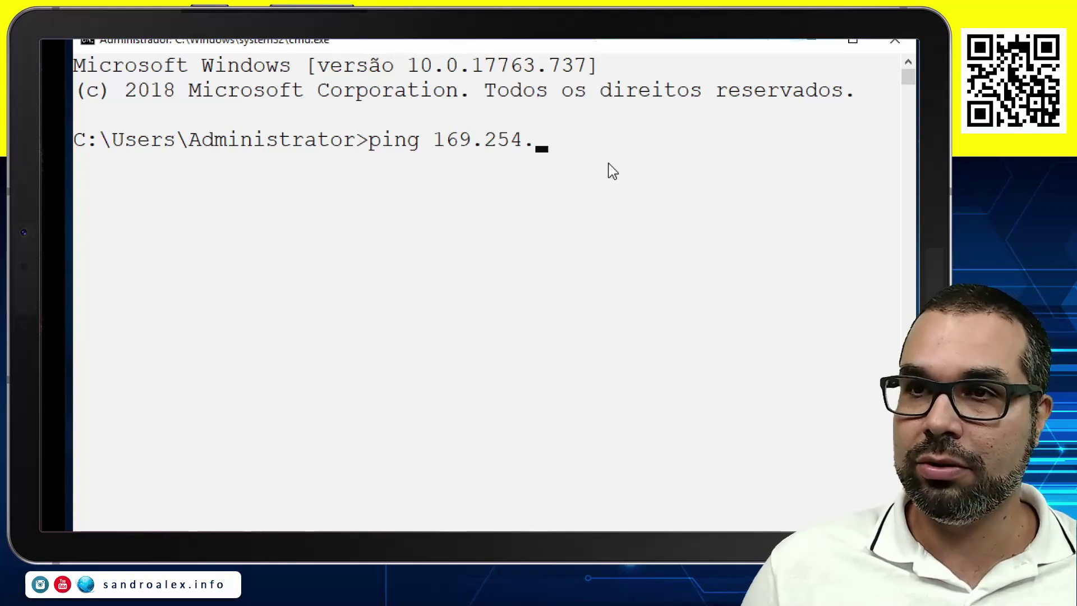
{"action": "type", "text": "8."}
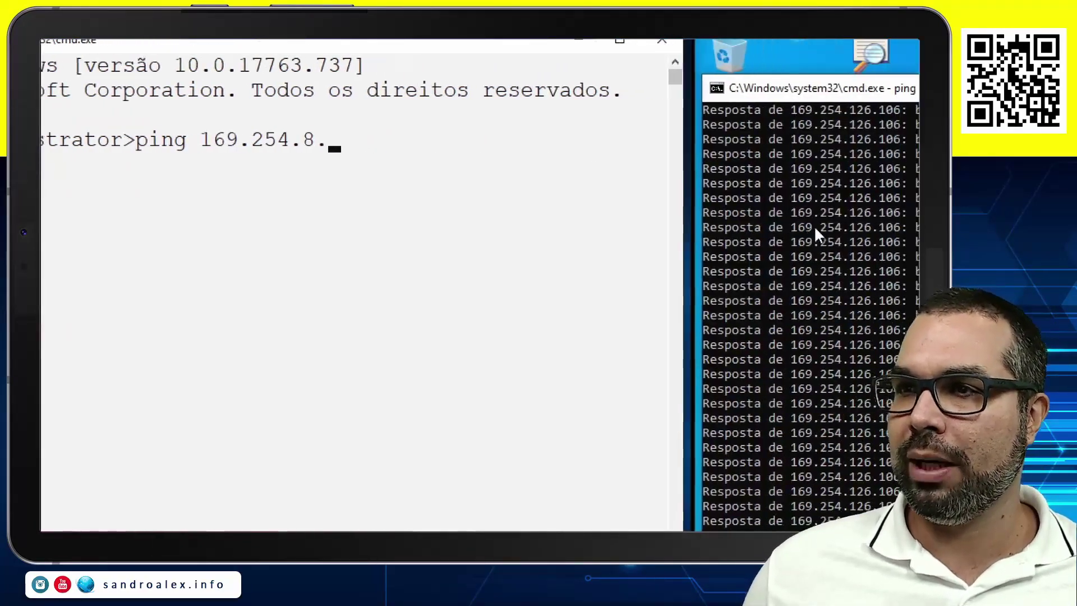
{"action": "left_click_drag", "start_coordinate": [814, 290], "coordinate": [811, 294]}
{"action": "key", "text": "Escape"}
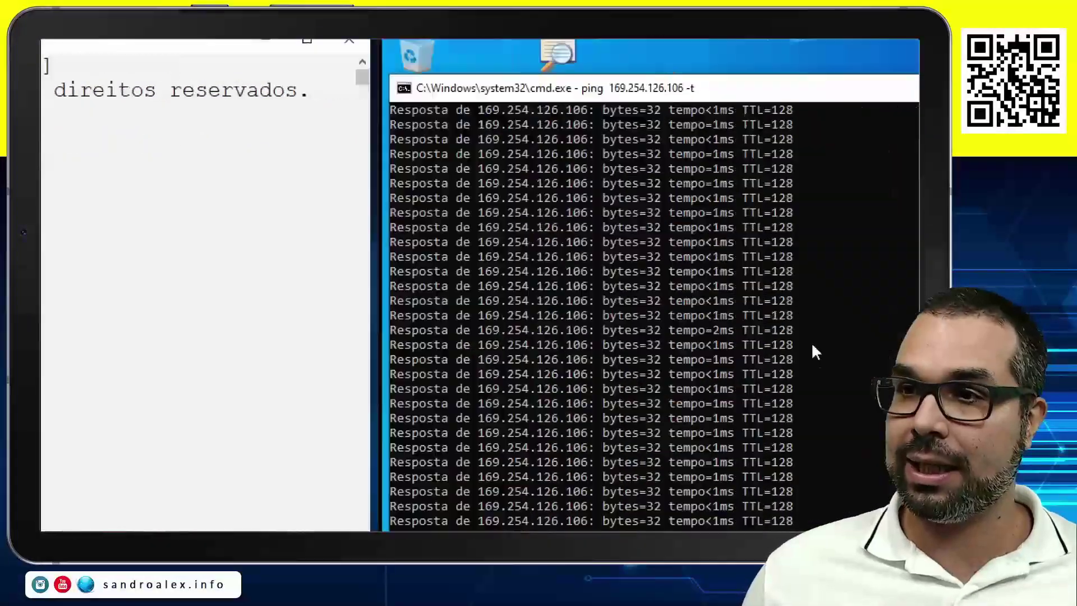
Stop the client's continuous ping, recheck ipconfig, and start a continuous ping to 169.254.8.62.
{"action": "left_click", "coordinate": [699, 423]}
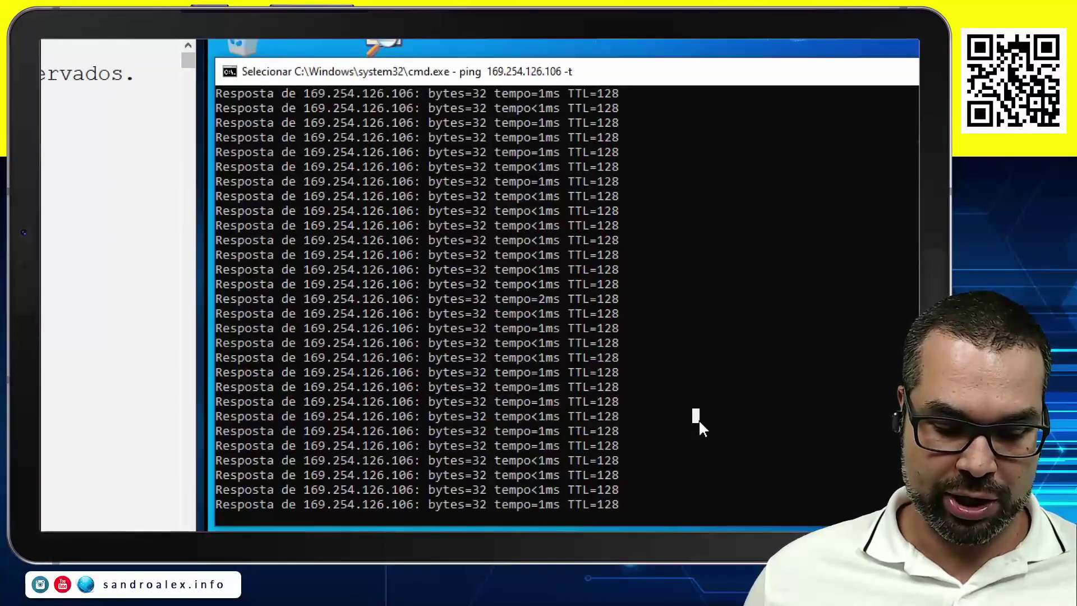
{"action": "key", "text": "Escape"}
{"action": "key", "text": "ctrl+c"}
{"action": "key", "text": "Return"}
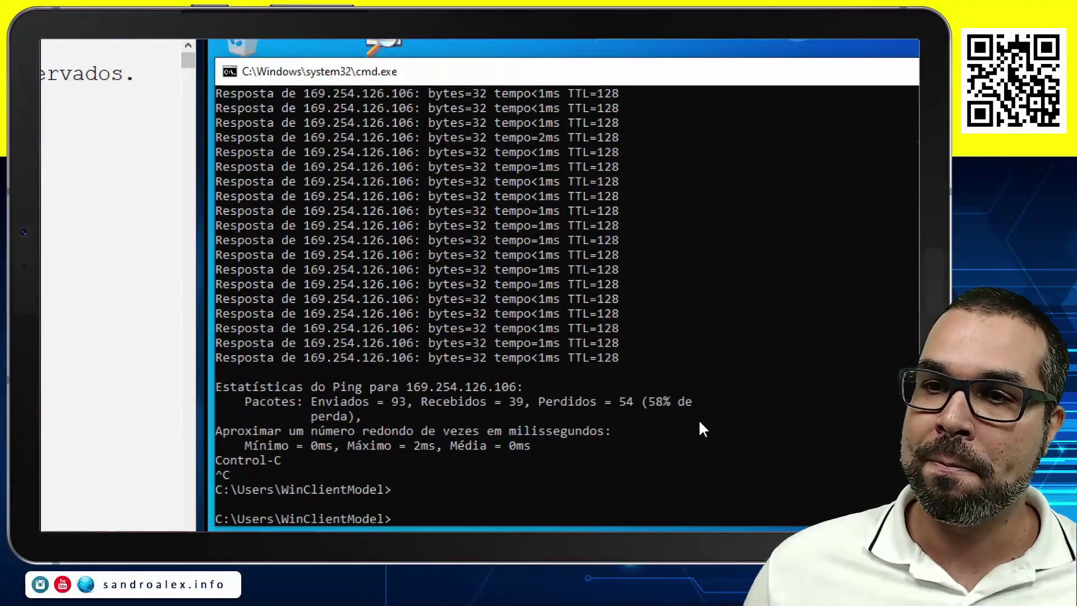
{"action": "key", "text": "Up"}
{"action": "key", "text": "BackSpace"}
{"action": "key", "text": "BackSpace"}
{"action": "key", "text": "BackSpace"}
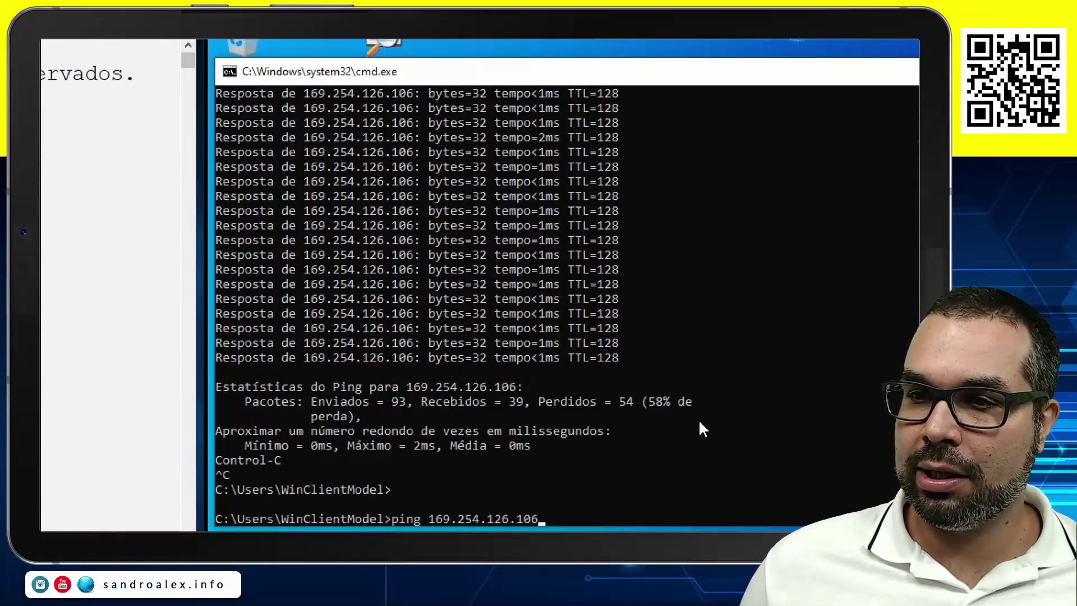
{"action": "key", "text": "Up"}
{"action": "key", "text": "Return"}
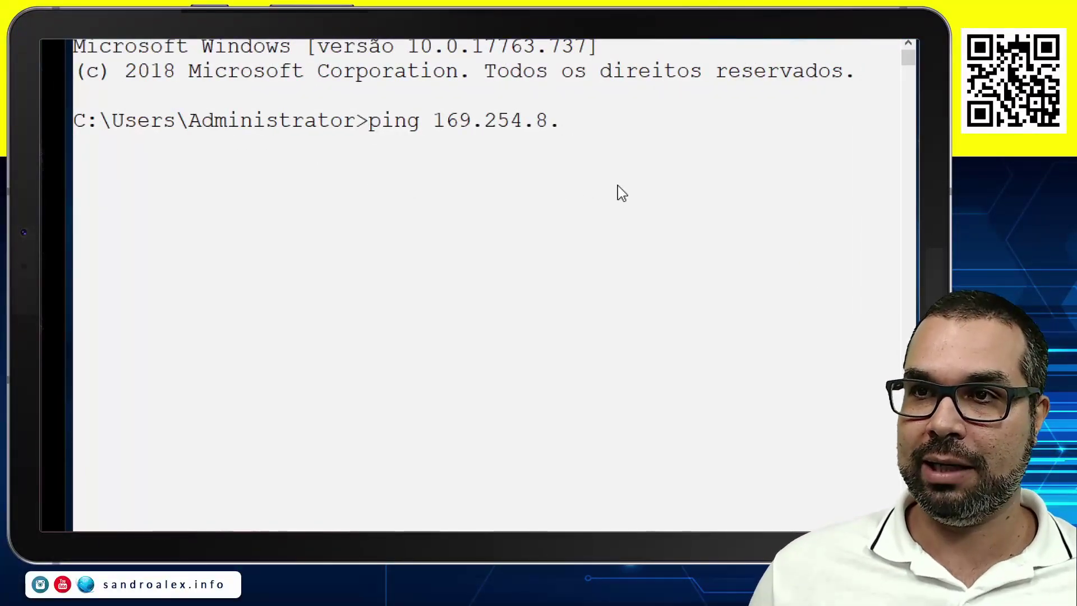
{"action": "type", "text": "62"}
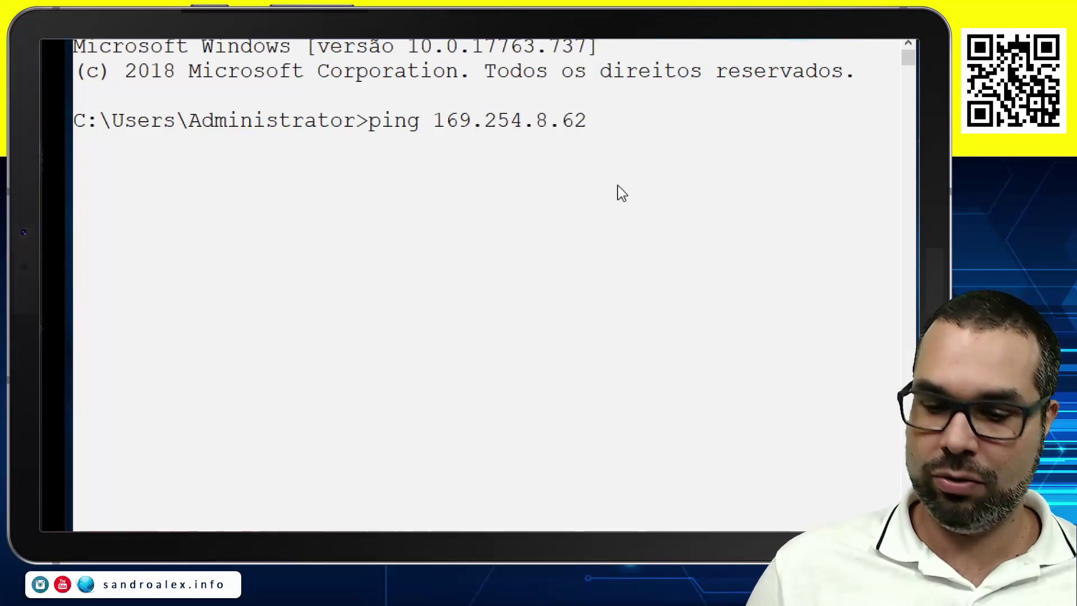
{"action": "type", "text": " -t"}
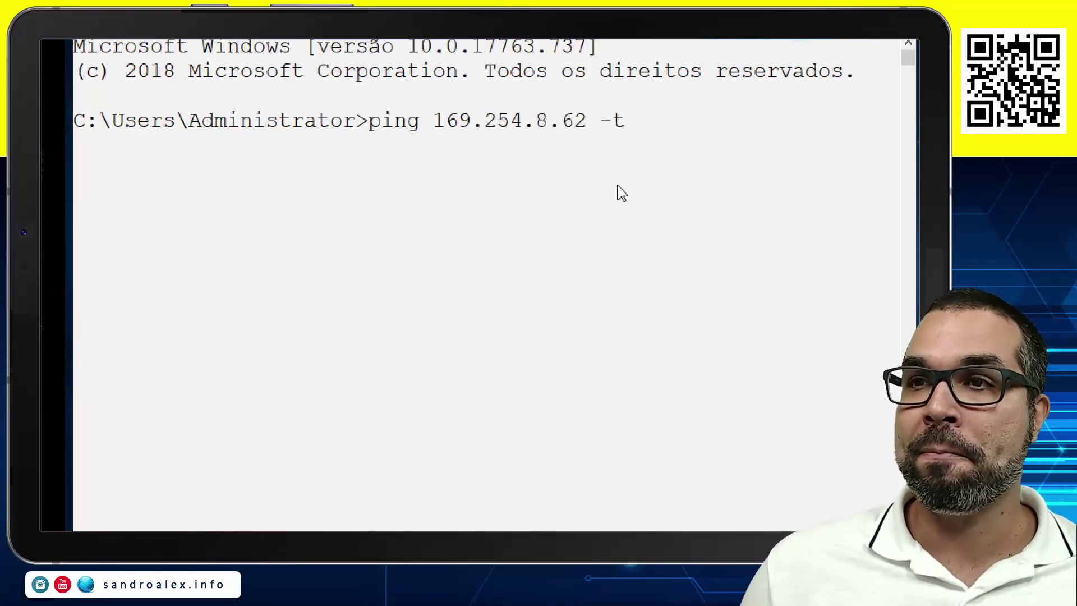
{"action": "key", "text": "Return"}
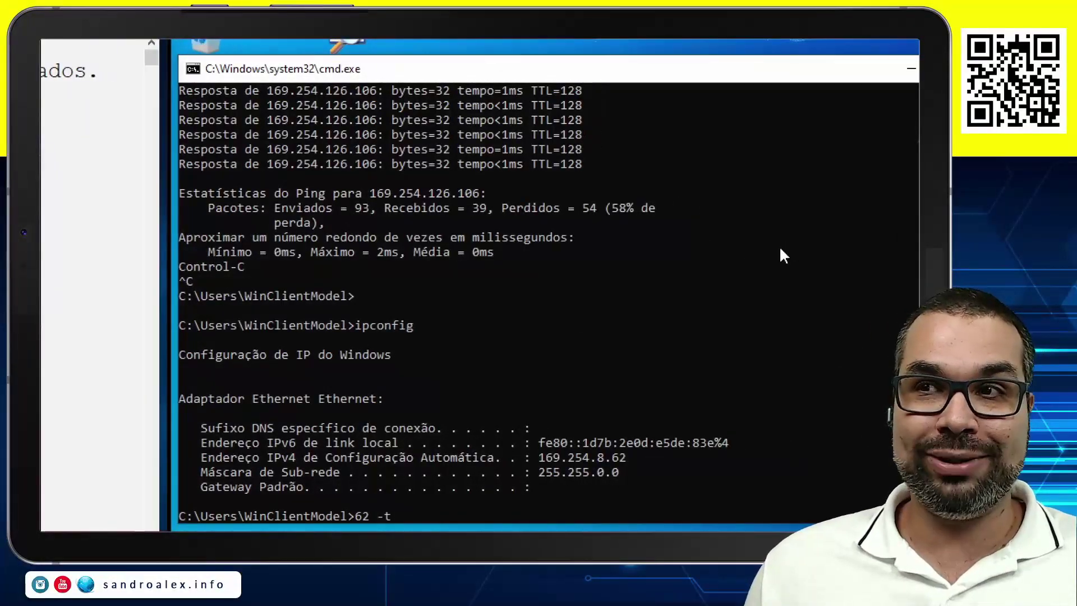
Close the cmd.exe window on the WinClientMatriz VM.
{"action": "left_click", "coordinate": [867, 127]}
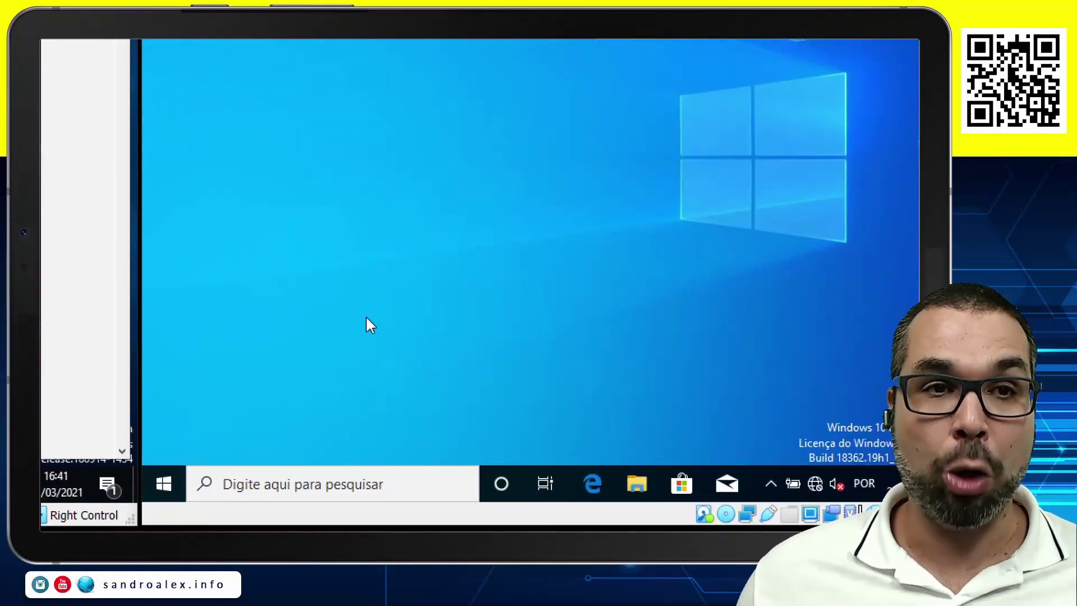
Launch wf.msc on the client and display the firewall's inbound rules (Regras de Entrada).
{"action": "key", "text": "super"}
{"action": "key", "text": "super"}
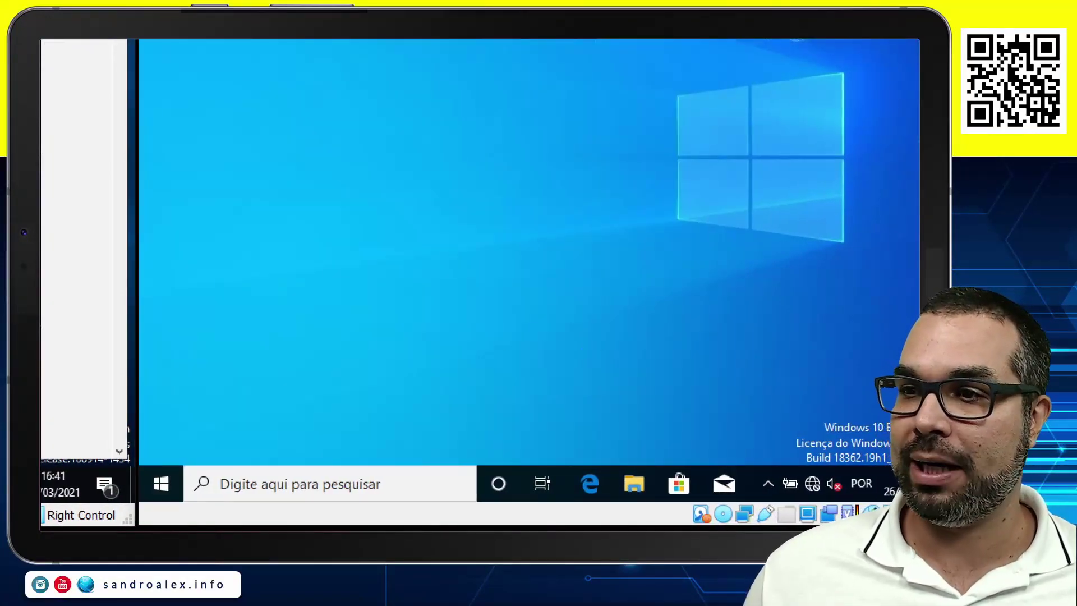
{"action": "key", "text": "super+r"}
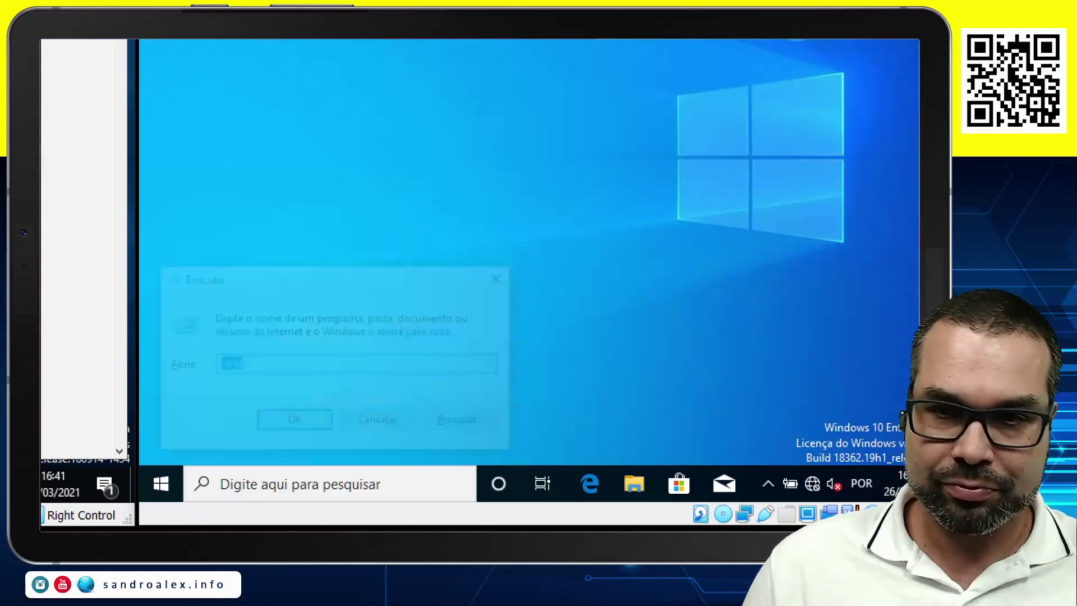
{"action": "type", "text": "w"}
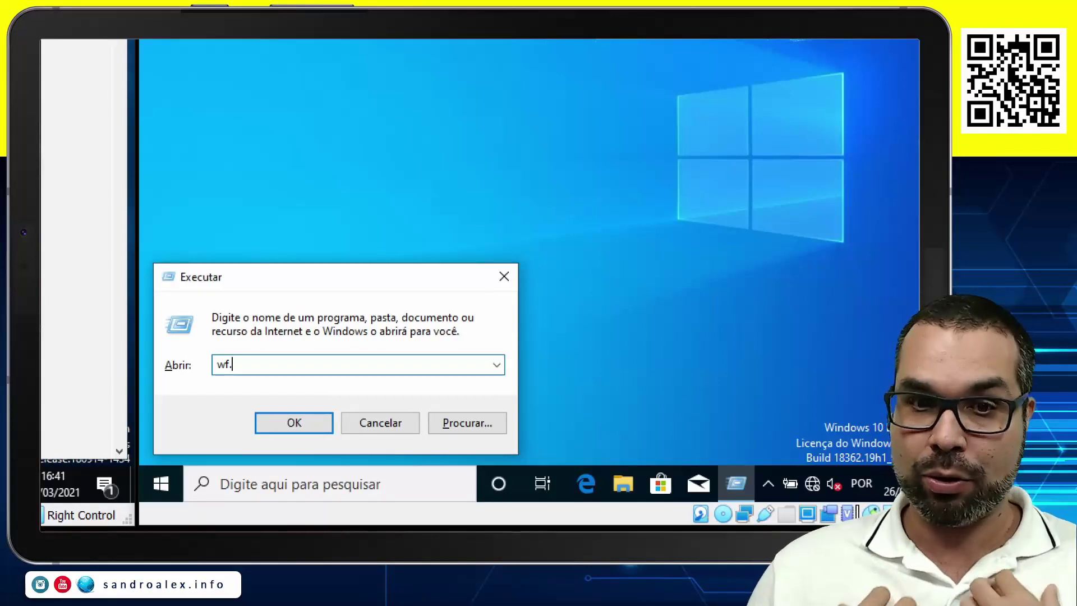
{"action": "key", "text": "Return"}
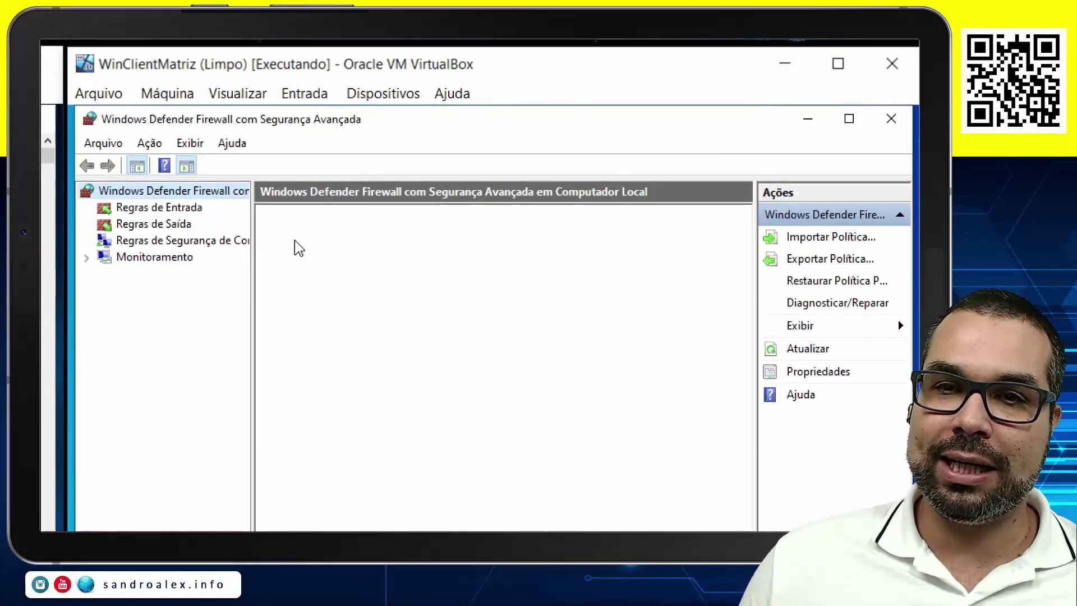
{"action": "left_click", "coordinate": [184, 207]}
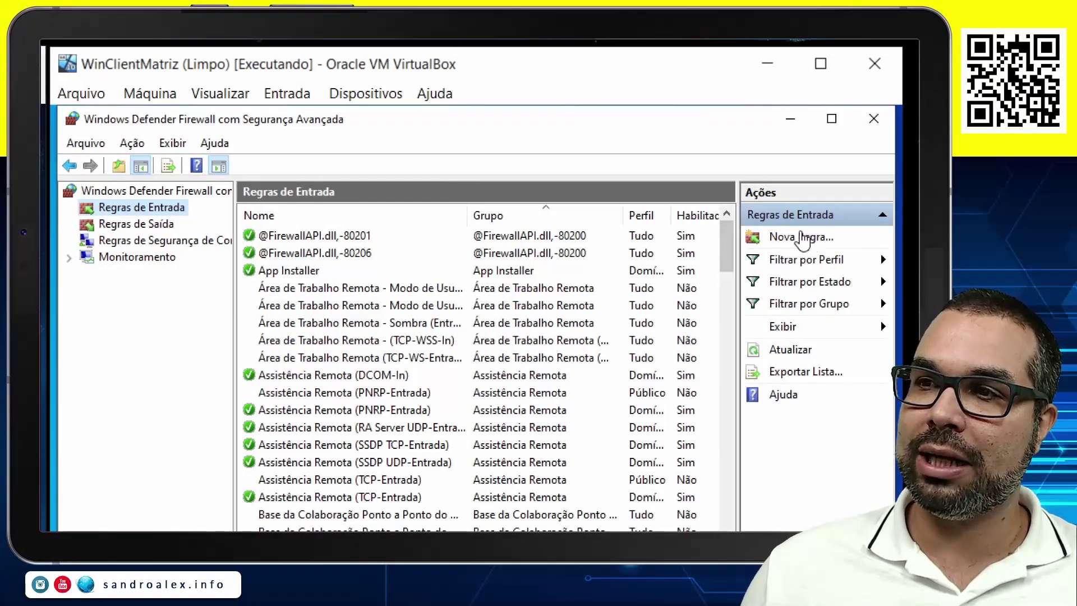
Start a custom inbound rule for all programs, protocol ICMPv4, limited to Solicitação de Eco.
{"action": "left_click", "coordinate": [785, 236]}
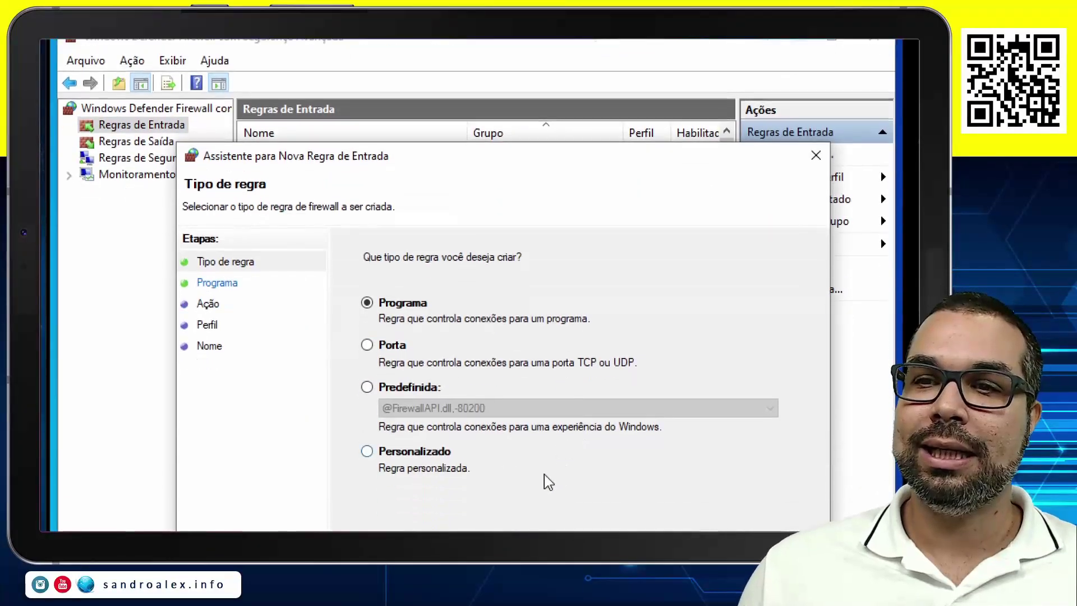
{"action": "left_click", "coordinate": [368, 337]}
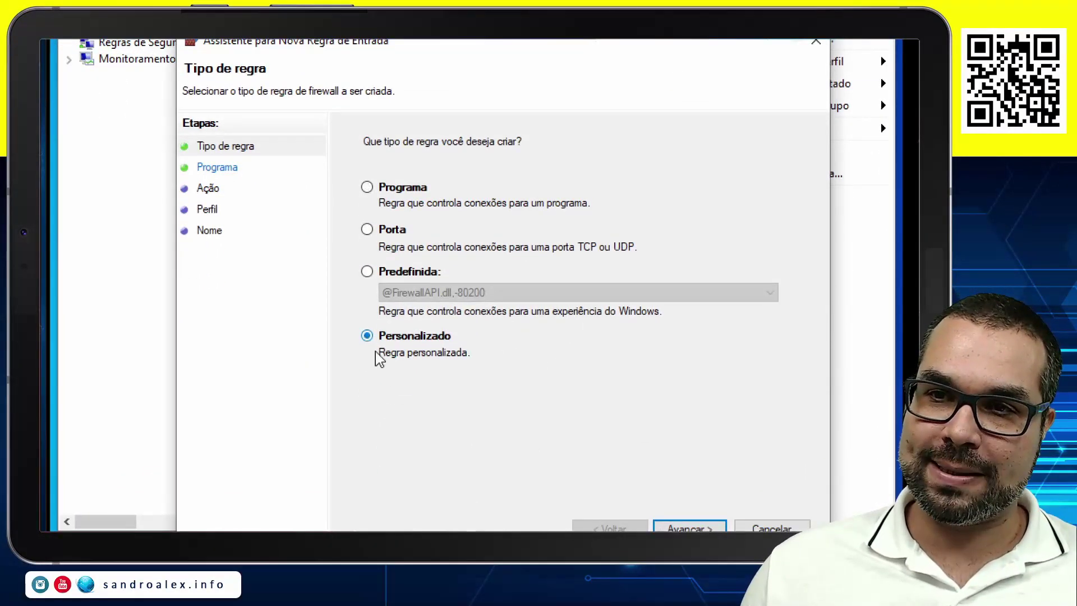
{"action": "left_click", "coordinate": [690, 429]}
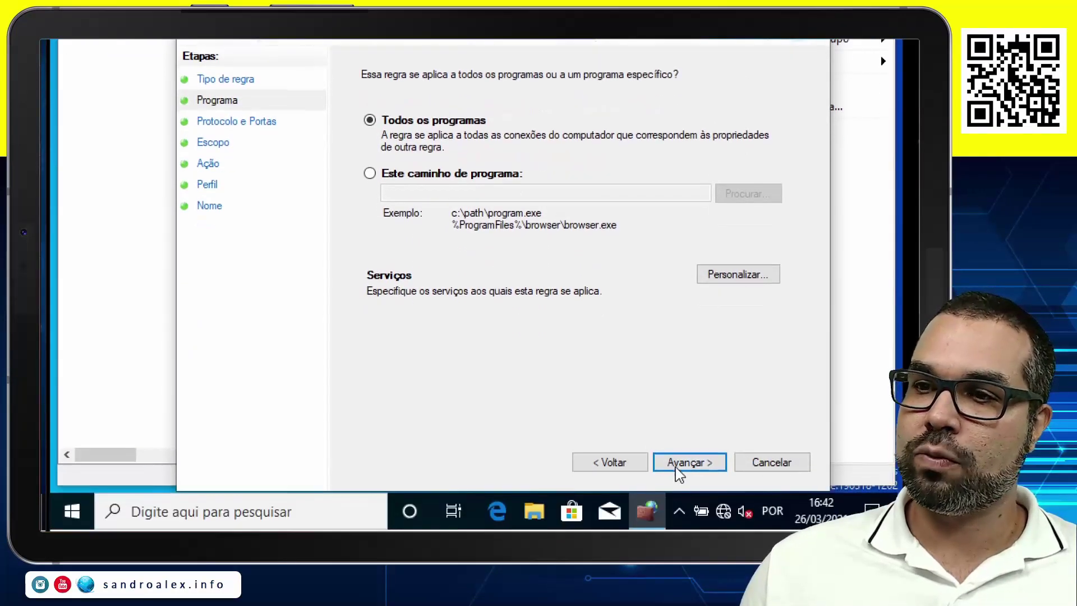
{"action": "left_click", "coordinate": [675, 466]}
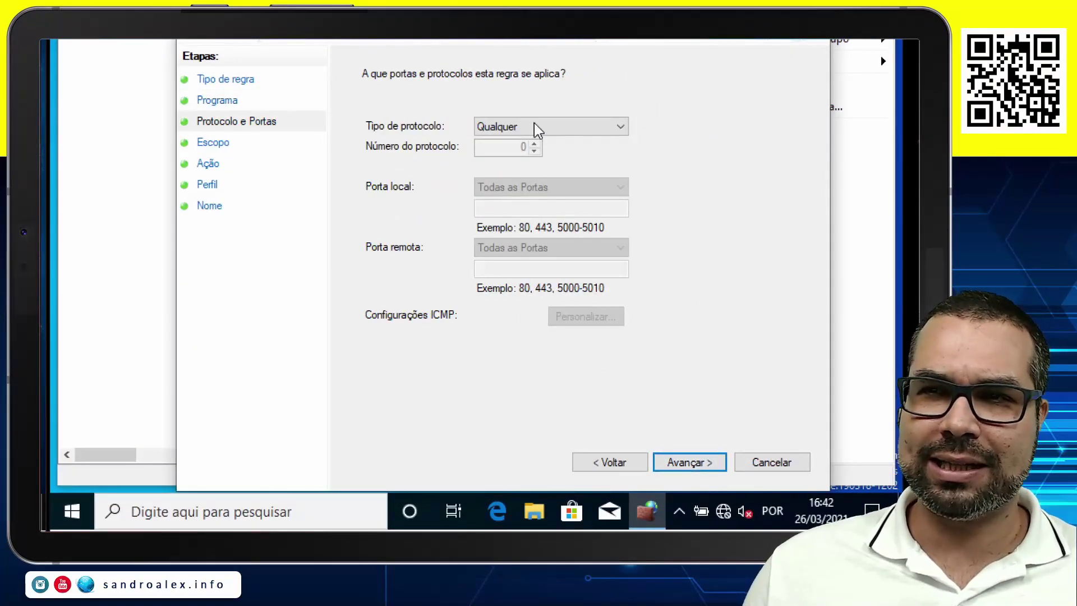
{"action": "left_click", "coordinate": [534, 126]}
{"action": "left_click", "coordinate": [530, 179]}
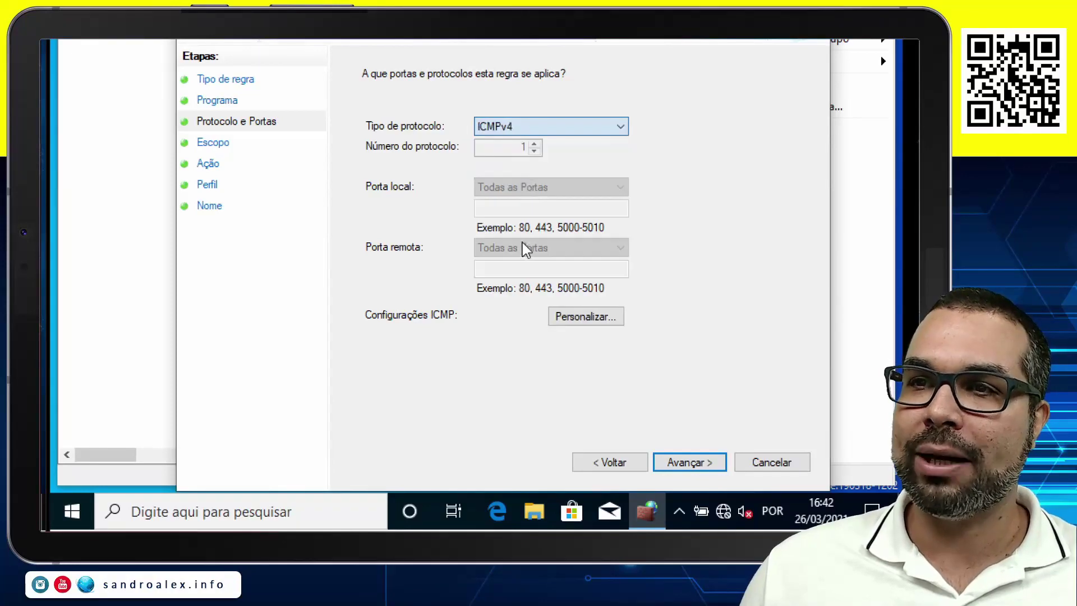
{"action": "left_click", "coordinate": [583, 324]}
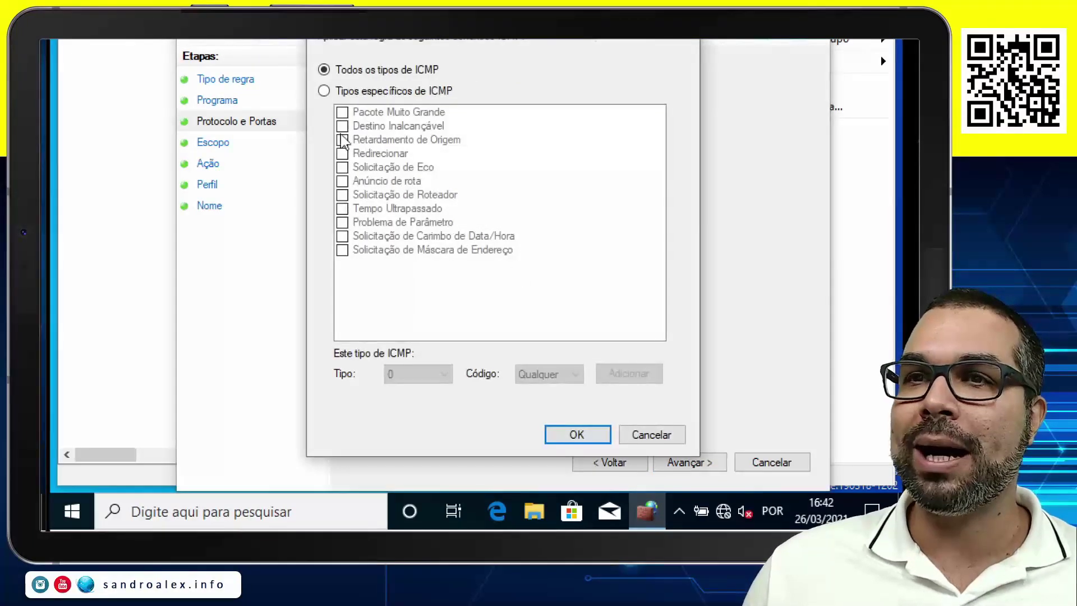
{"action": "left_click", "coordinate": [325, 92]}
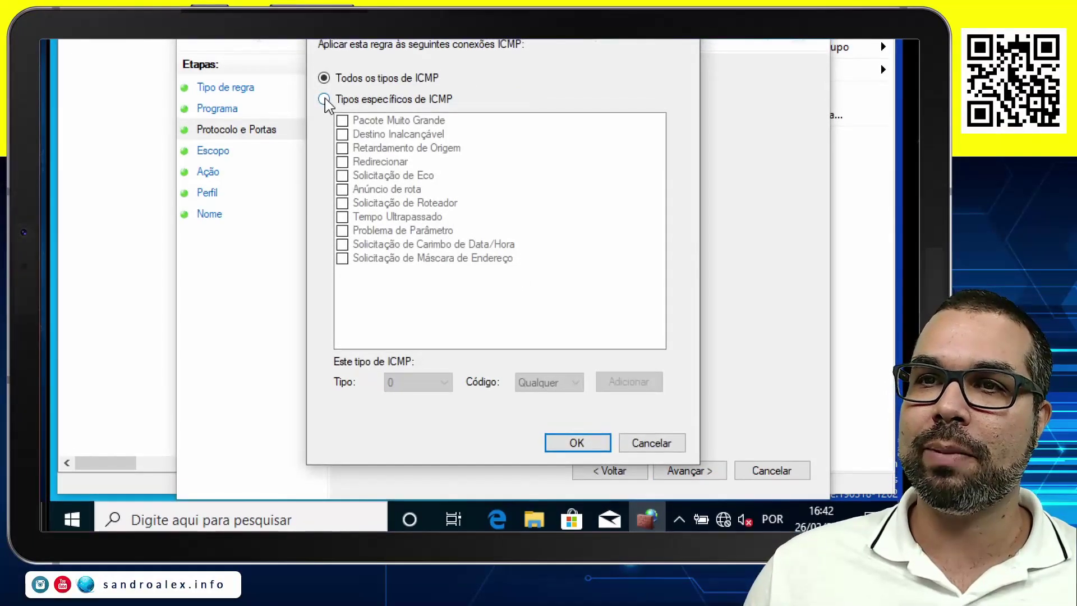
{"action": "left_click", "coordinate": [341, 176]}
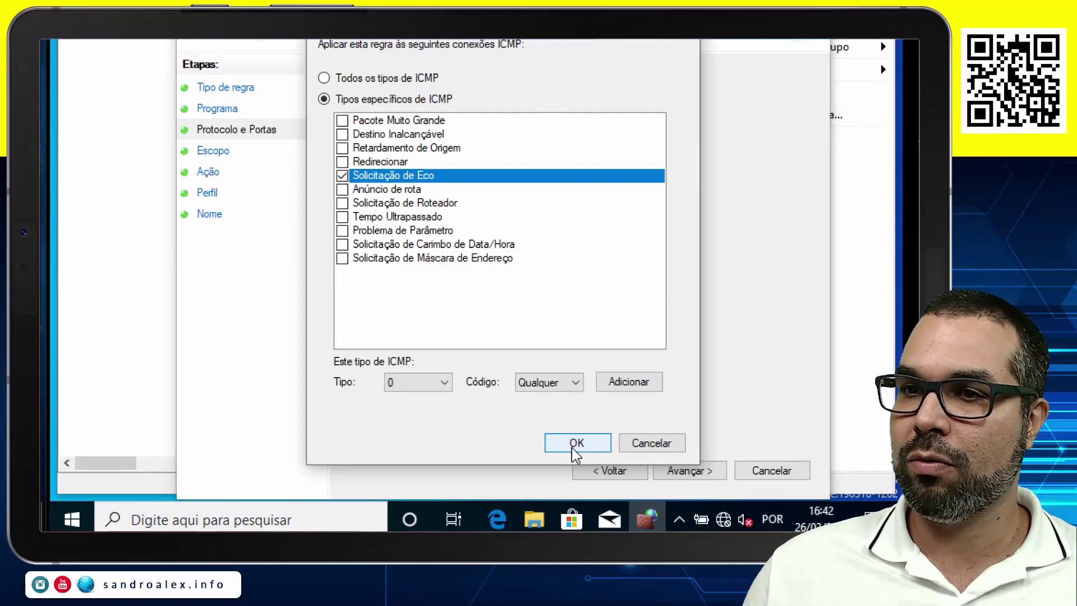
{"action": "left_click", "coordinate": [576, 441]}
Allow it for any address and all profiles, name it ICMPv4 Echo with a description, and finish.
{"action": "left_click", "coordinate": [680, 470]}
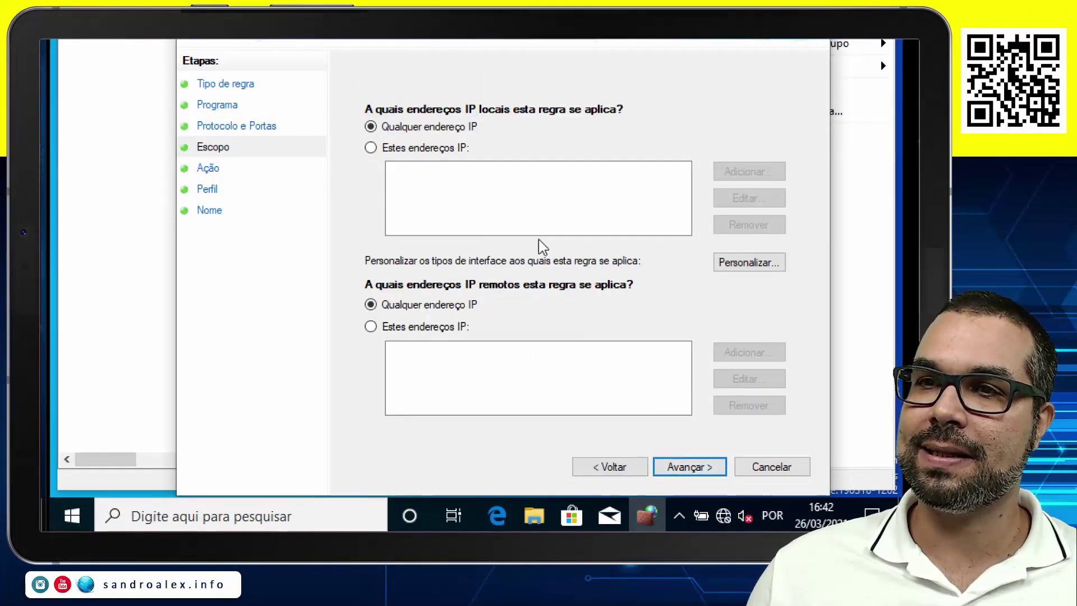
{"action": "left_click", "coordinate": [697, 470]}
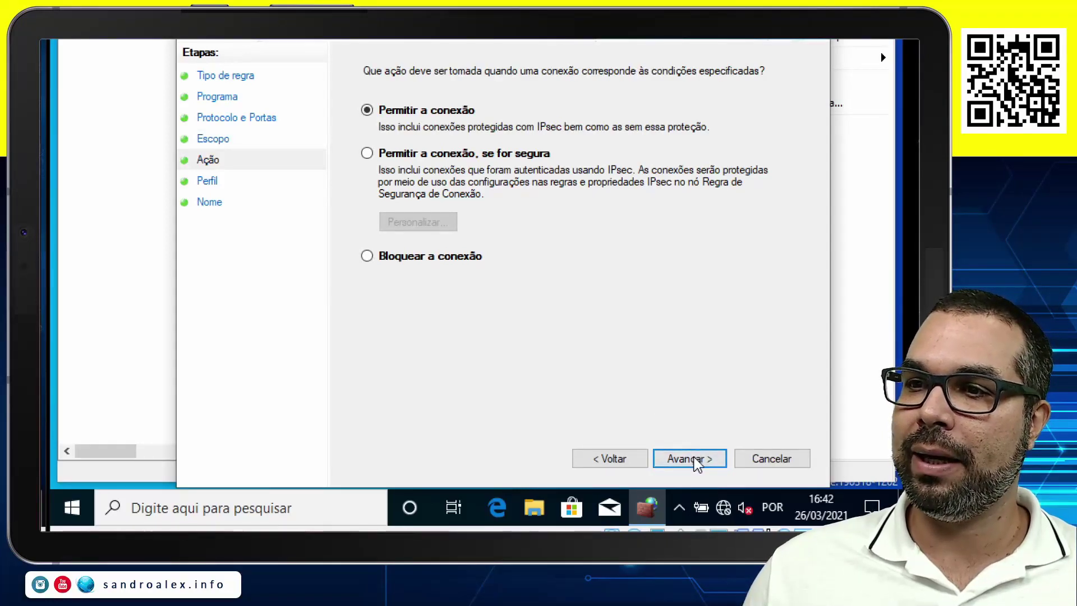
{"action": "left_click", "coordinate": [694, 463]}
{"action": "left_click", "coordinate": [692, 462]}
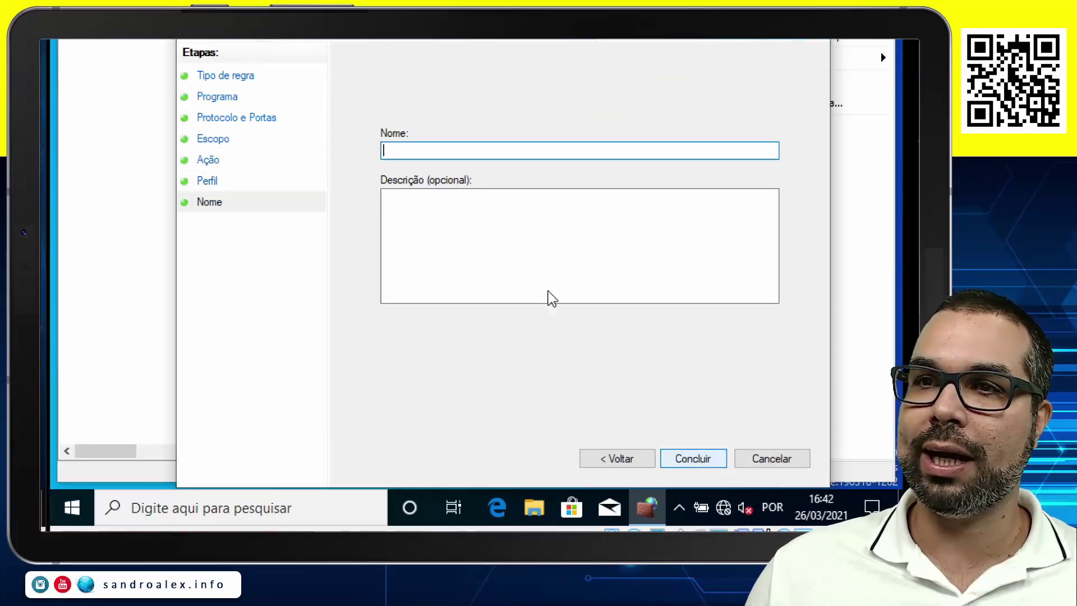
{"action": "type", "text": "ICMPv4 Echo"}
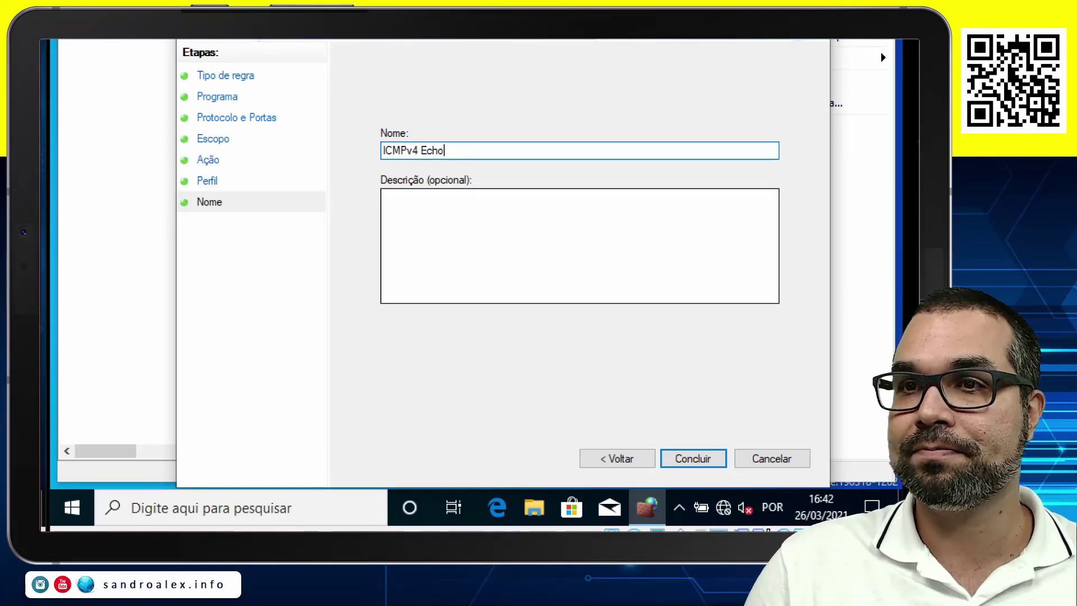
{"action": "key", "text": "Tab"}
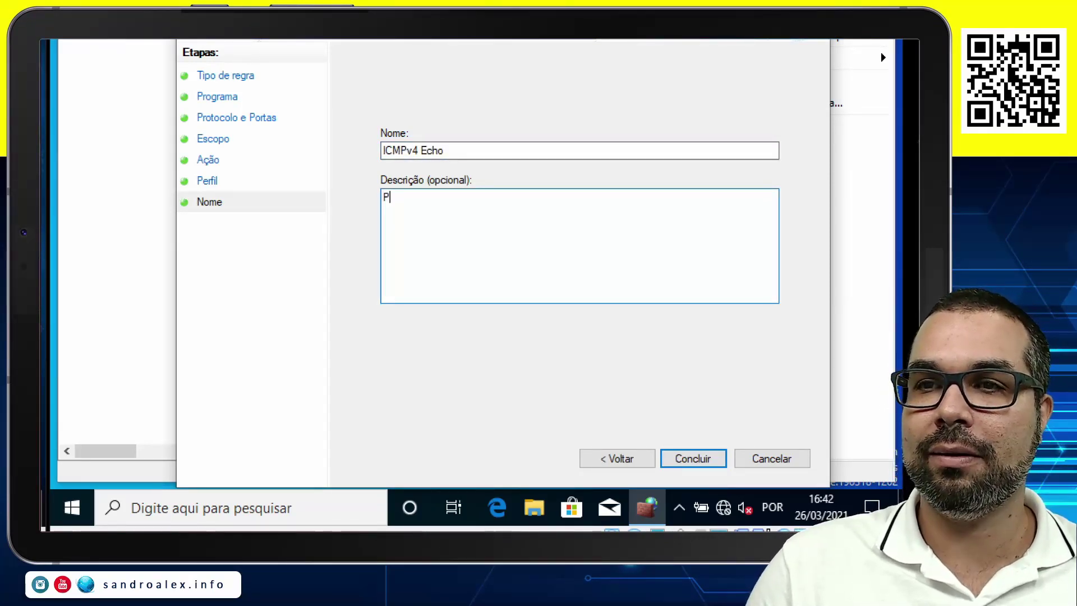
{"action": "type", "text": "Permitindo o Ping"}
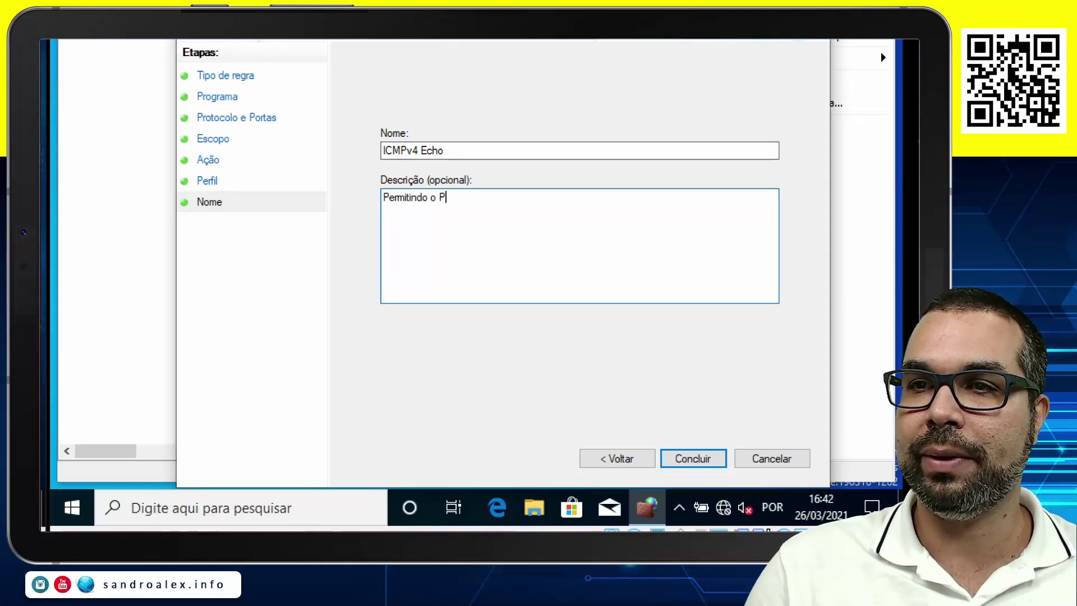
{"action": "left_click", "coordinate": [694, 467]}
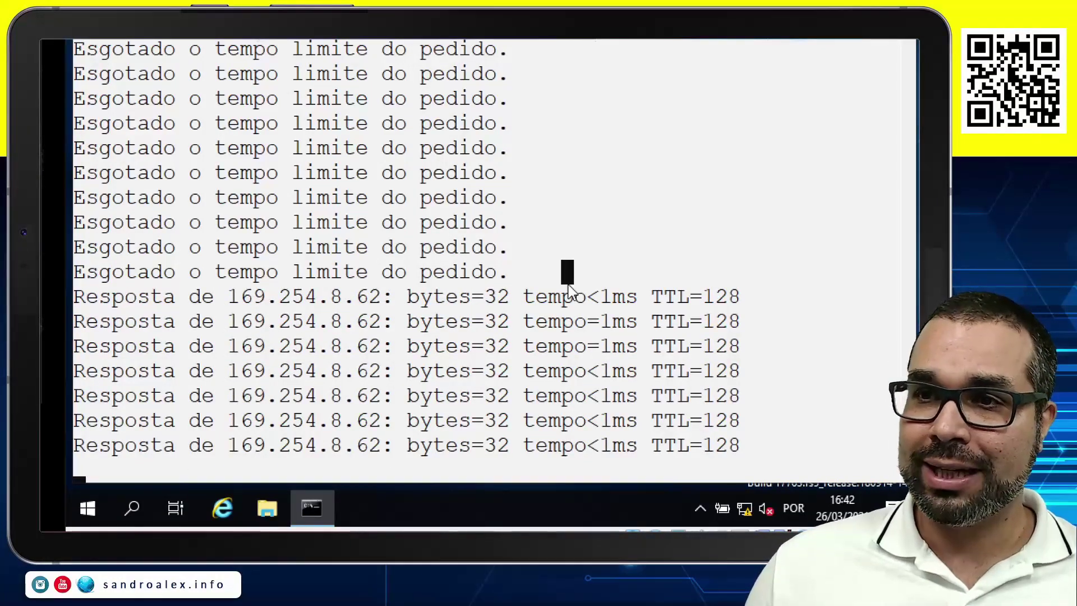
Stop the server's continuous ping with Ctrl+C.
{"action": "key", "text": "ctrl+c"}
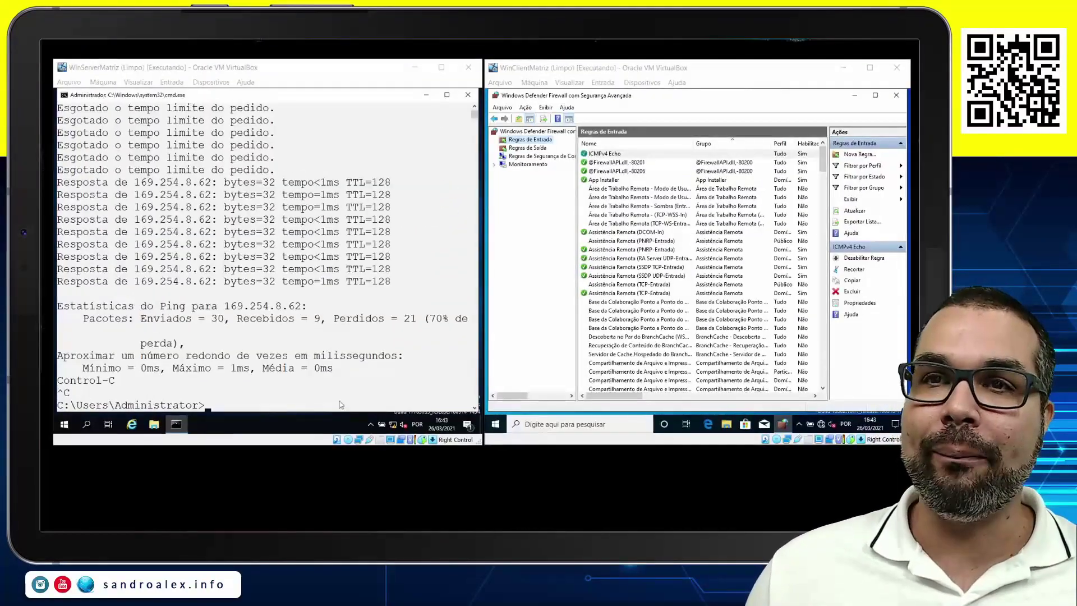
{"action": "left_click", "coordinate": [281, 77]}
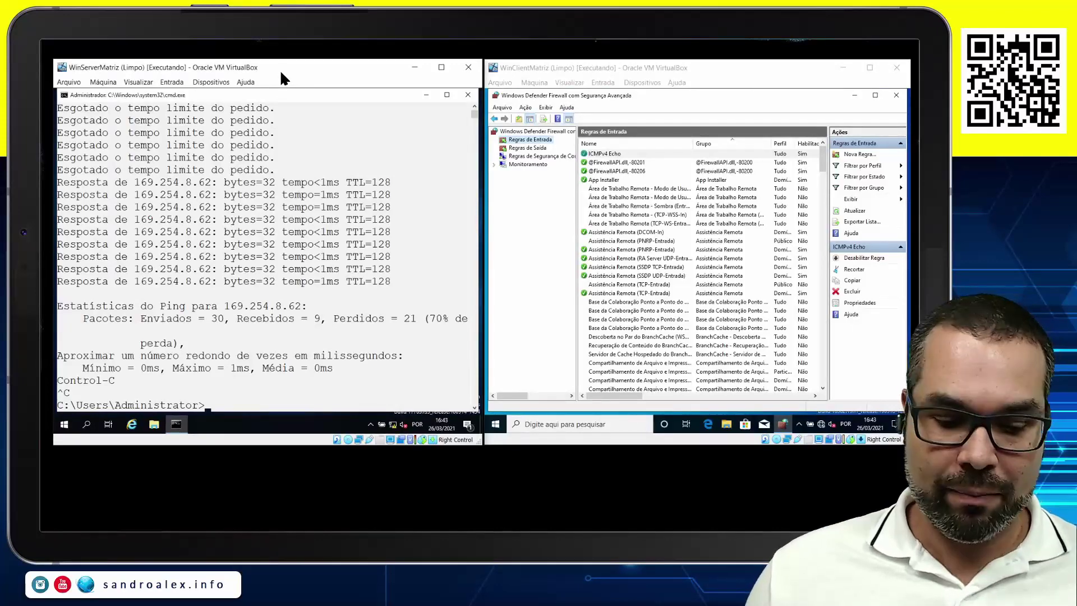
{"action": "left_click", "coordinate": [273, 56]}
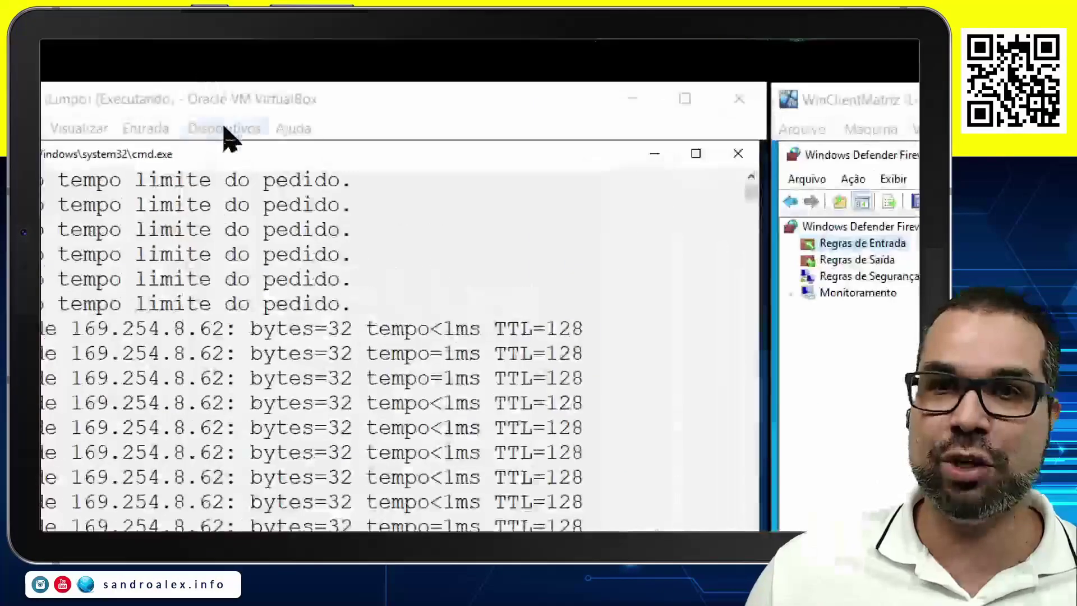
{"action": "left_click", "coordinate": [211, 82]}
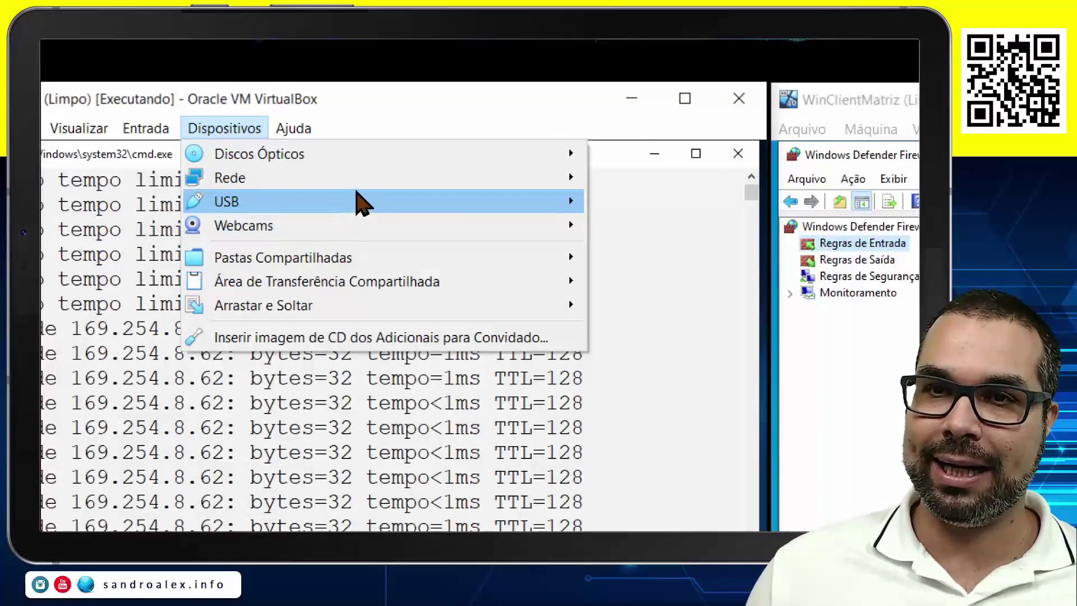
{"action": "mouse_move", "coordinate": [568, 181]}
{"action": "key", "text": "Escape"}
{"action": "key", "text": "Escape"}
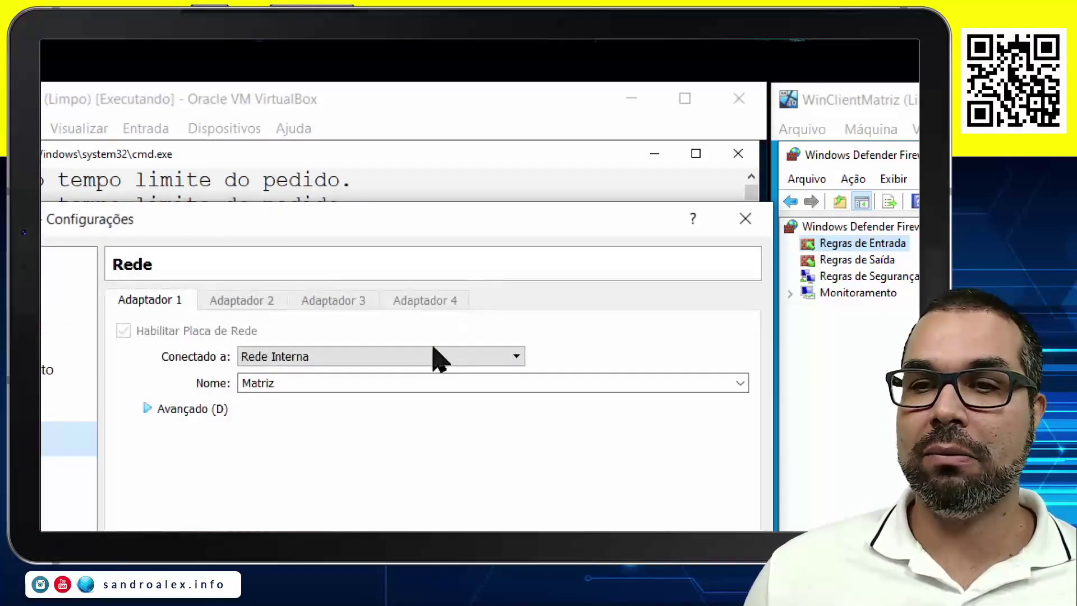
{"action": "left_click", "coordinate": [747, 220]}
{"action": "left_click", "coordinate": [721, 129]}
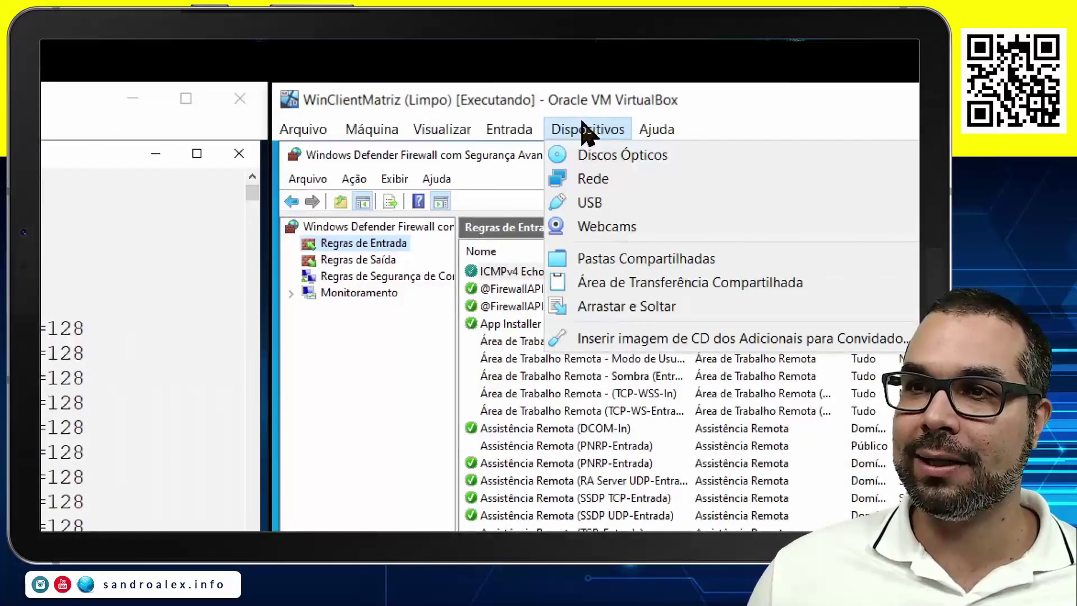
{"action": "mouse_move", "coordinate": [617, 188]}
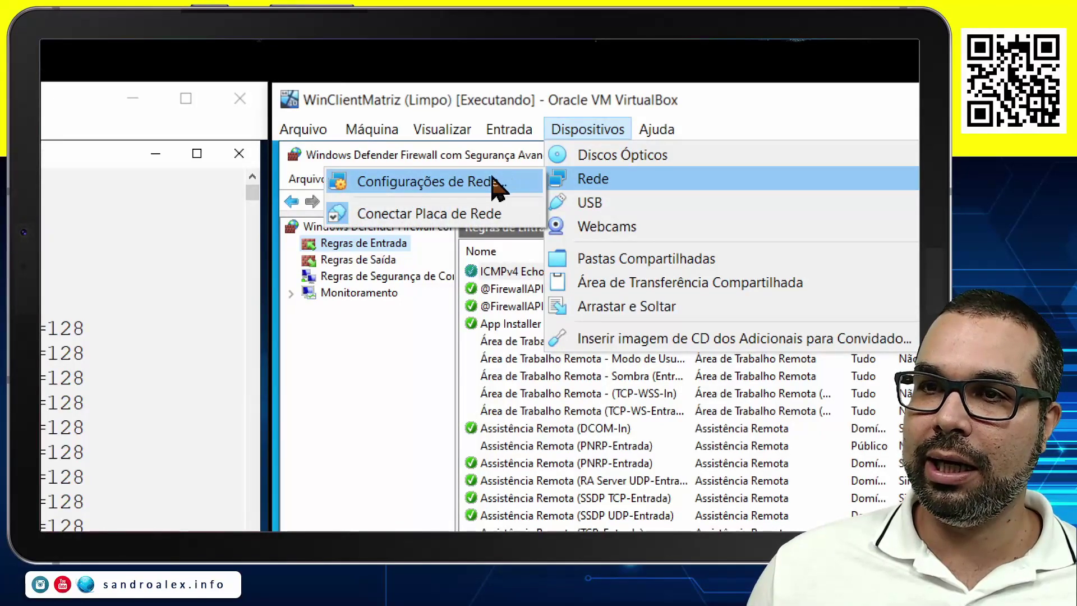
{"action": "left_click", "coordinate": [489, 181]}
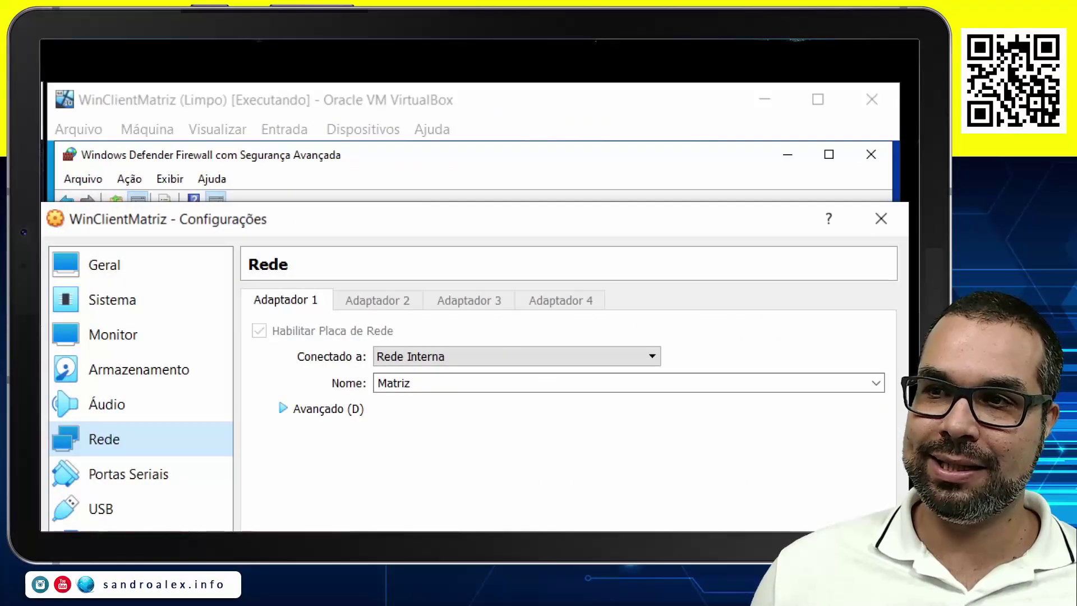
{"action": "left_click", "coordinate": [881, 220]}
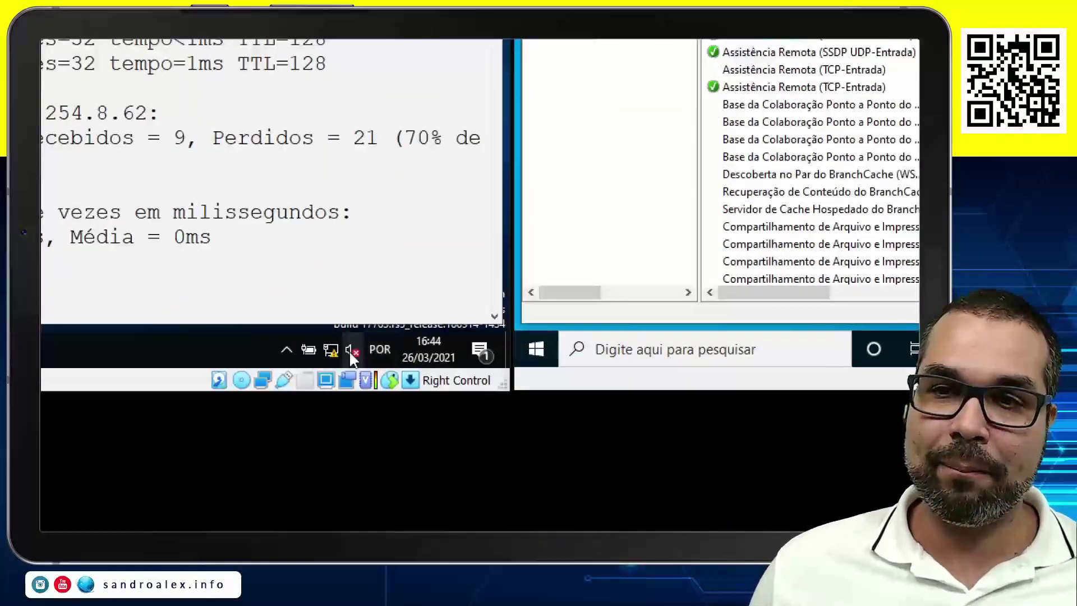
Switch to the Windows Server 2019 VM showing its empty desktop.
{"action": "mouse_move", "coordinate": [332, 350]}
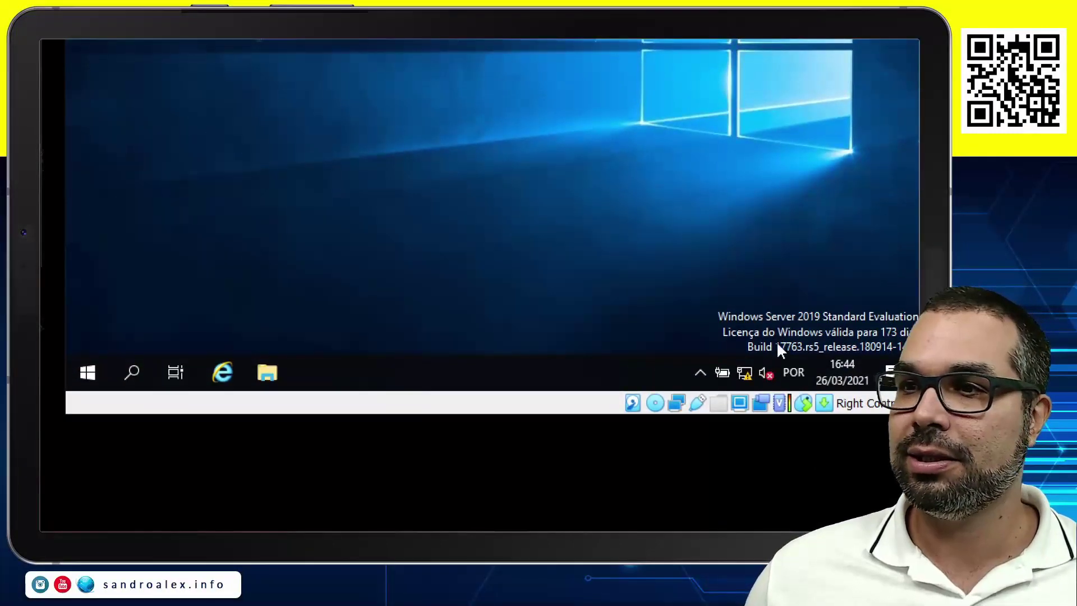
{"action": "right_click", "coordinate": [743, 372]}
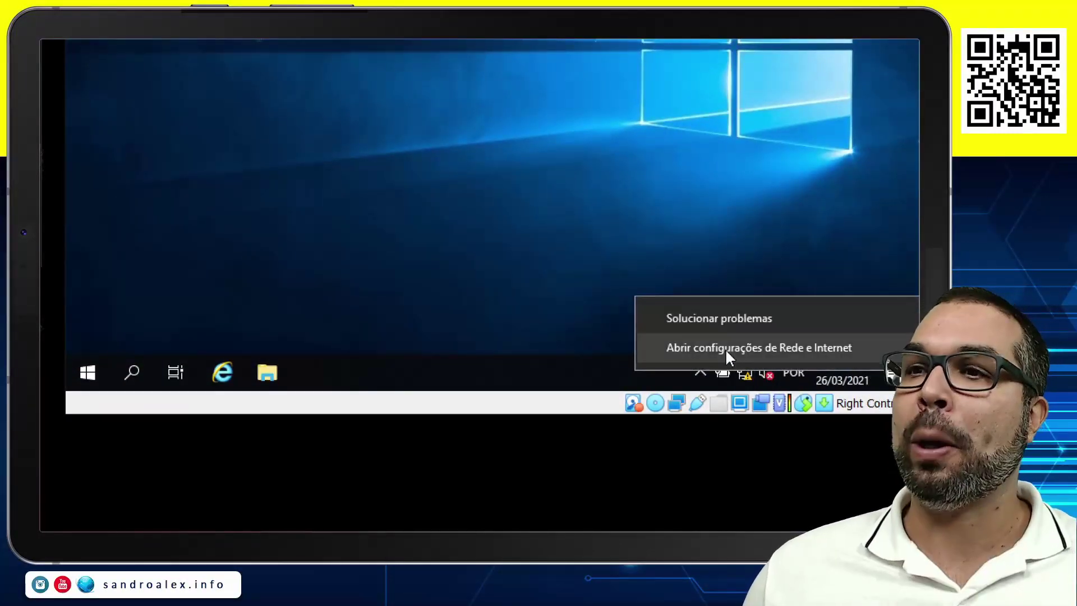
{"action": "left_click", "coordinate": [723, 349]}
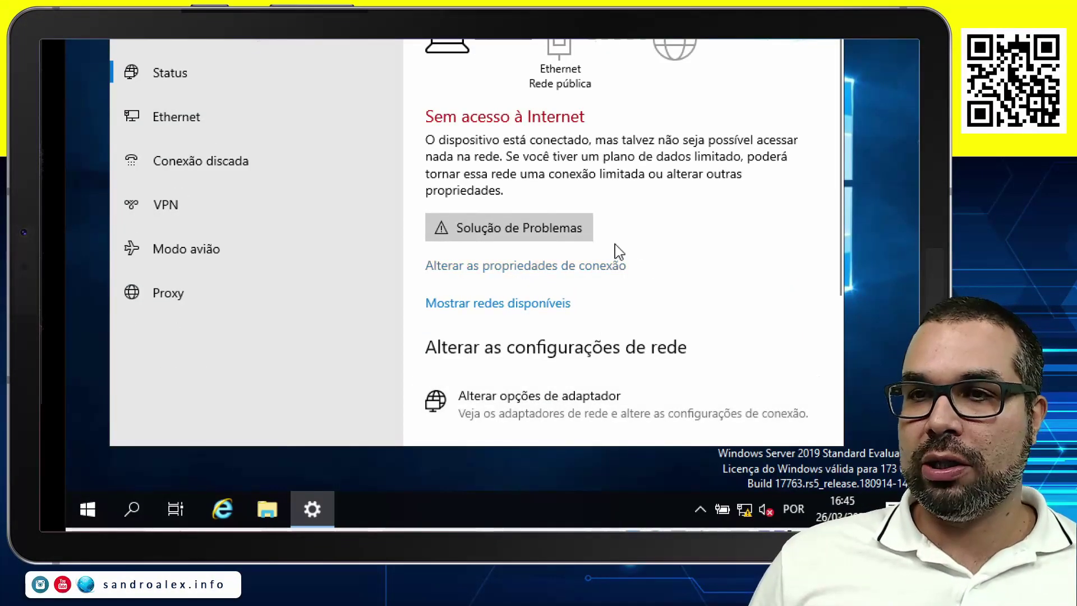
{"action": "left_click", "coordinate": [565, 466]}
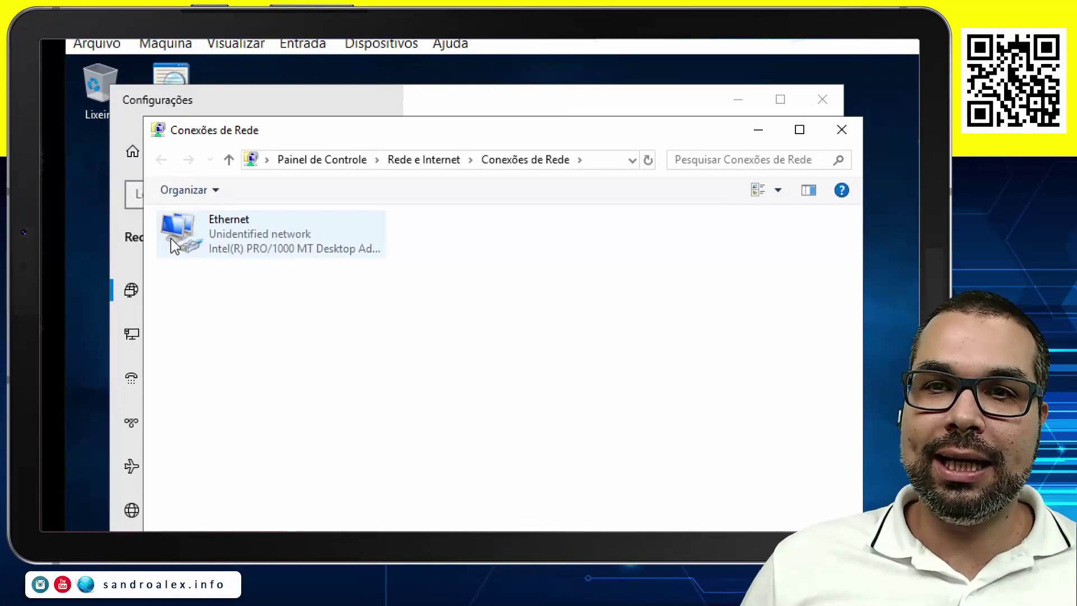
{"action": "right_click", "coordinate": [210, 236]}
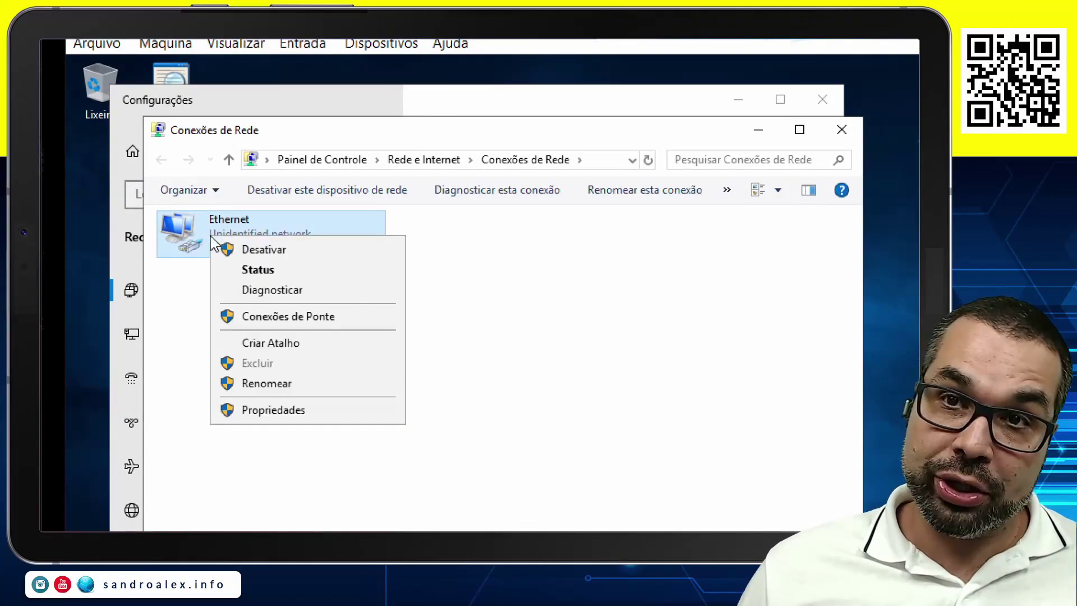
{"action": "left_click", "coordinate": [281, 418]}
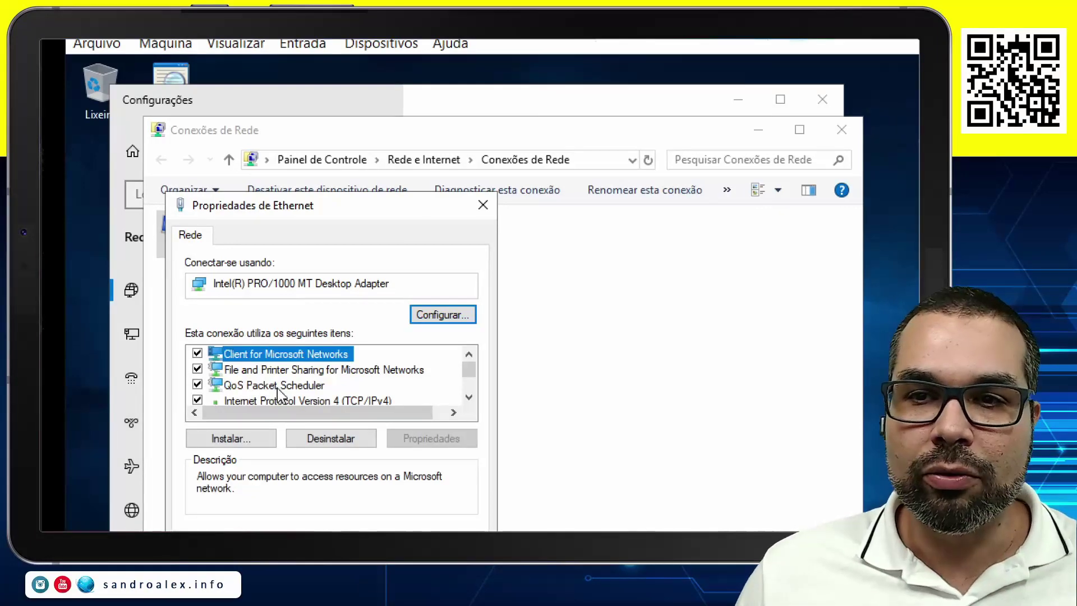
{"action": "left_click", "coordinate": [273, 399]}
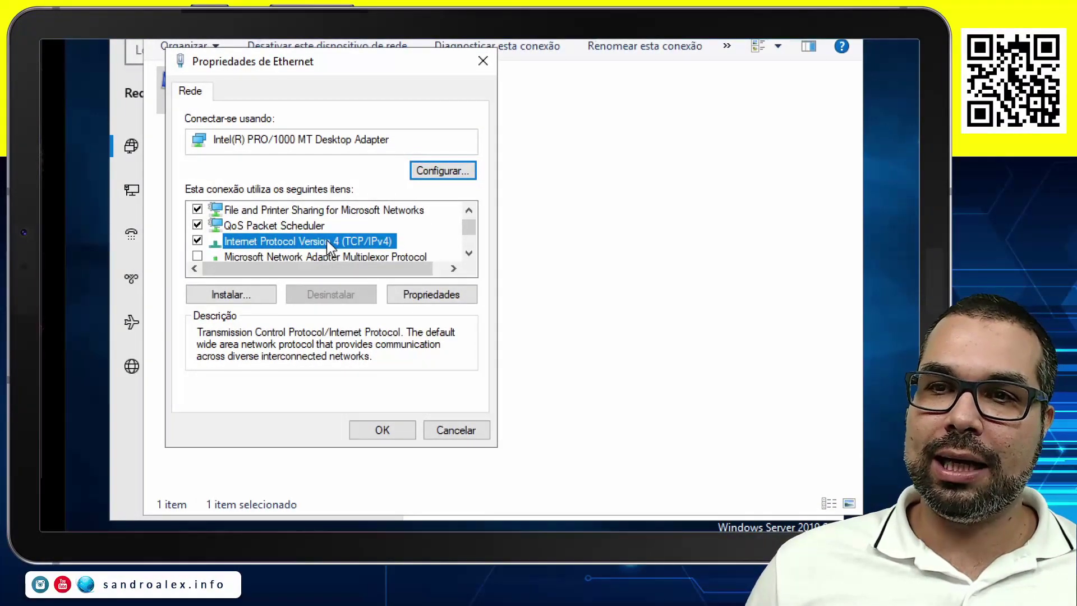
{"action": "double_click", "coordinate": [330, 246]}
{"action": "left_click", "coordinate": [314, 266]}
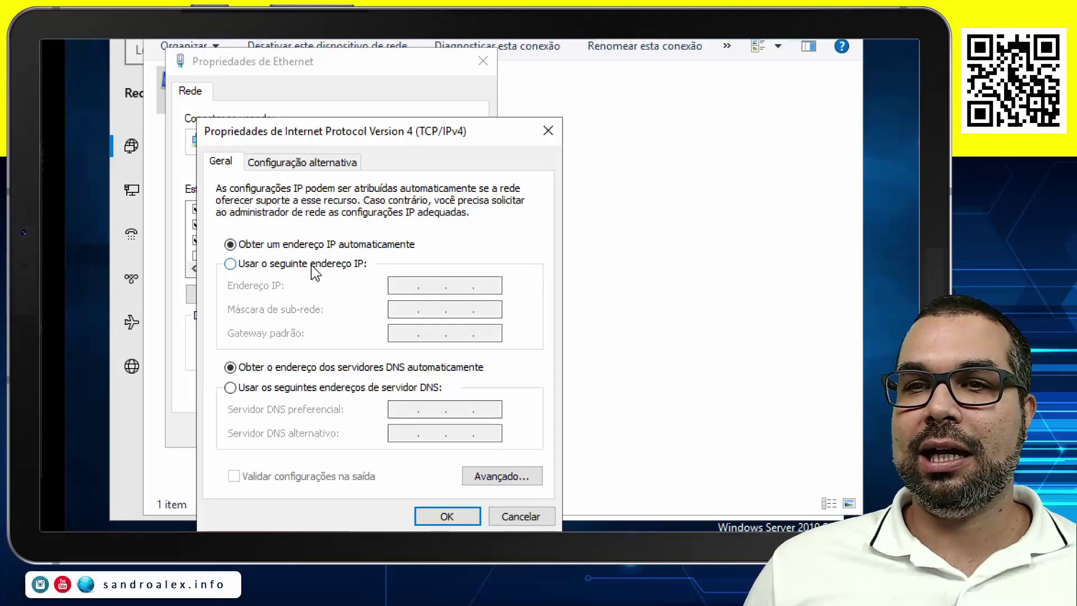
{"action": "left_click", "coordinate": [519, 515]}
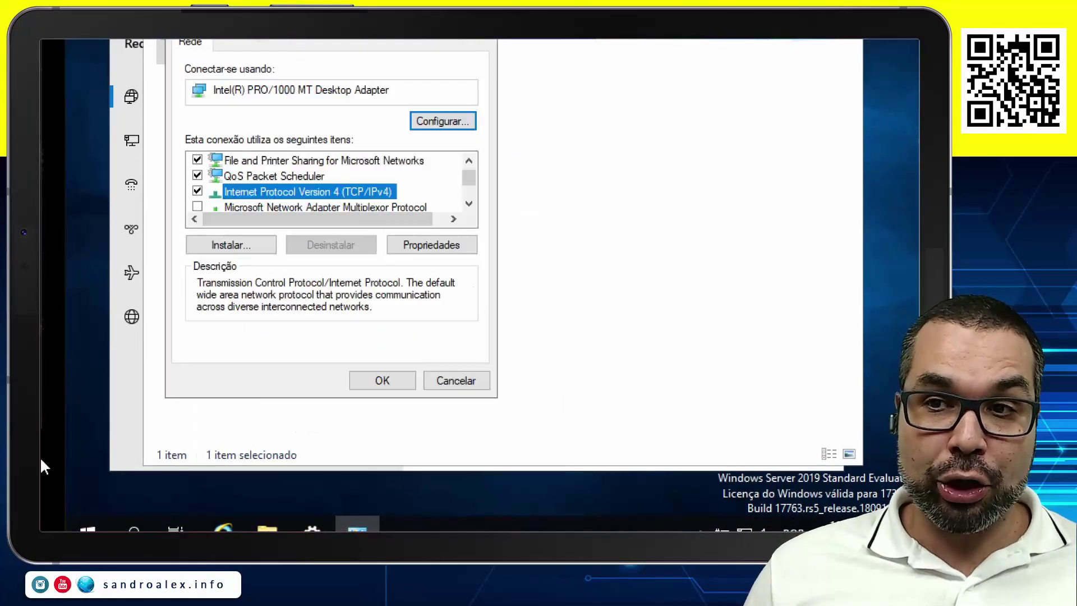
{"action": "left_click", "coordinate": [455, 381]}
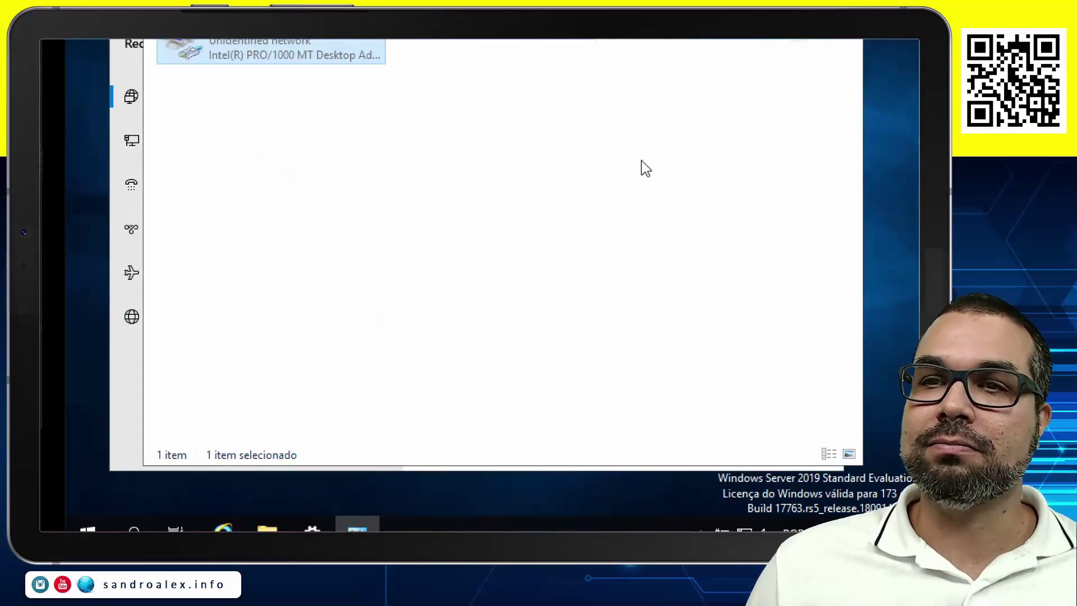
{"action": "left_click", "coordinate": [843, 65]}
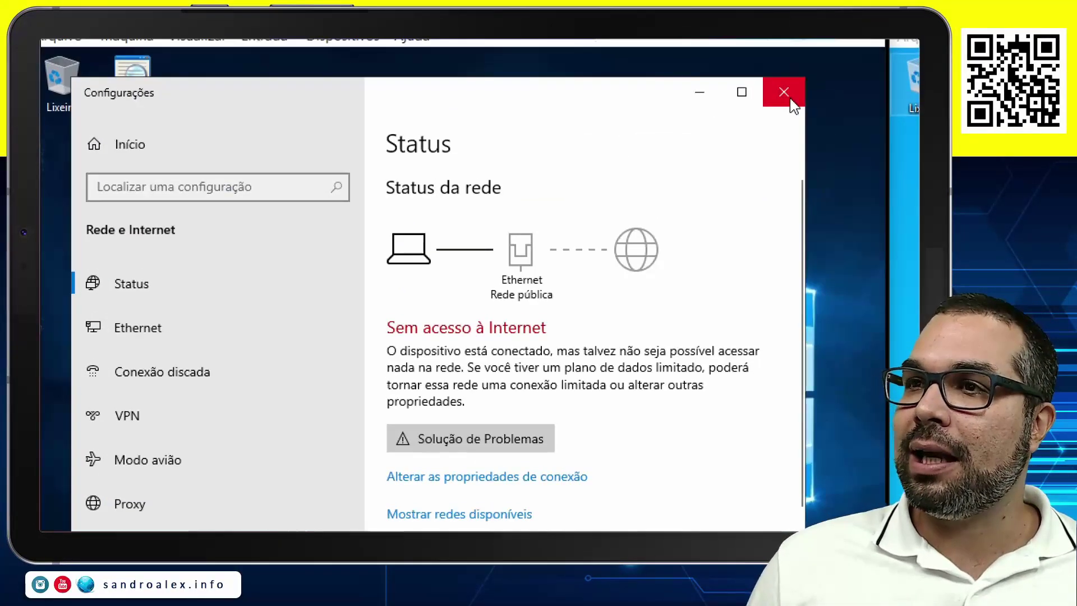
{"action": "left_click", "coordinate": [828, 45]}
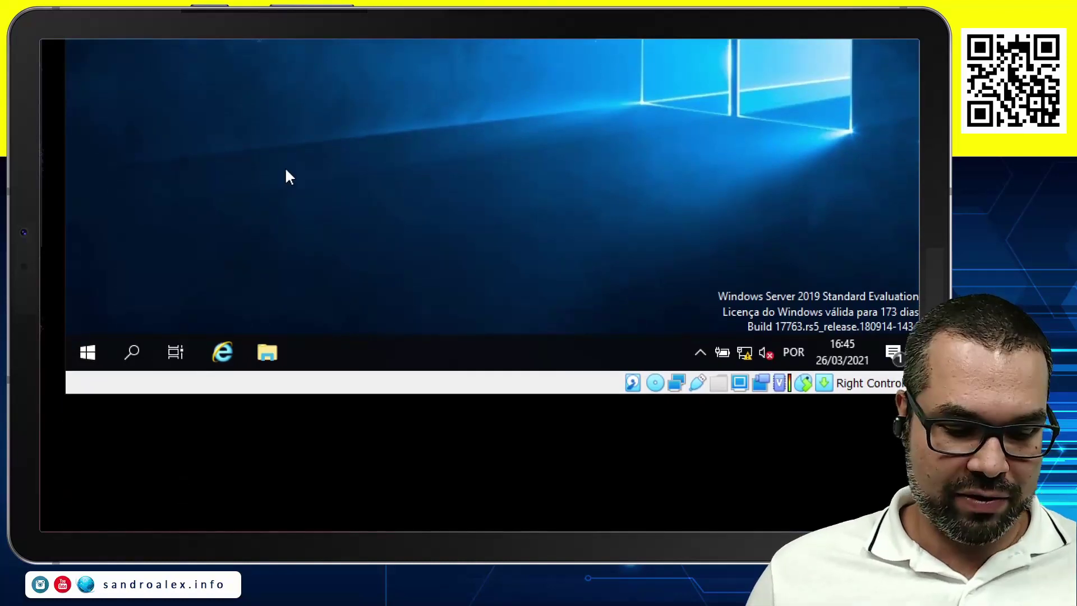
Open the Ethernet adapter's TCP/IPv4 properties via ncpa.cpl and choose 'Usar o seguinte endereço IP'.
{"action": "key", "text": "super+r"}
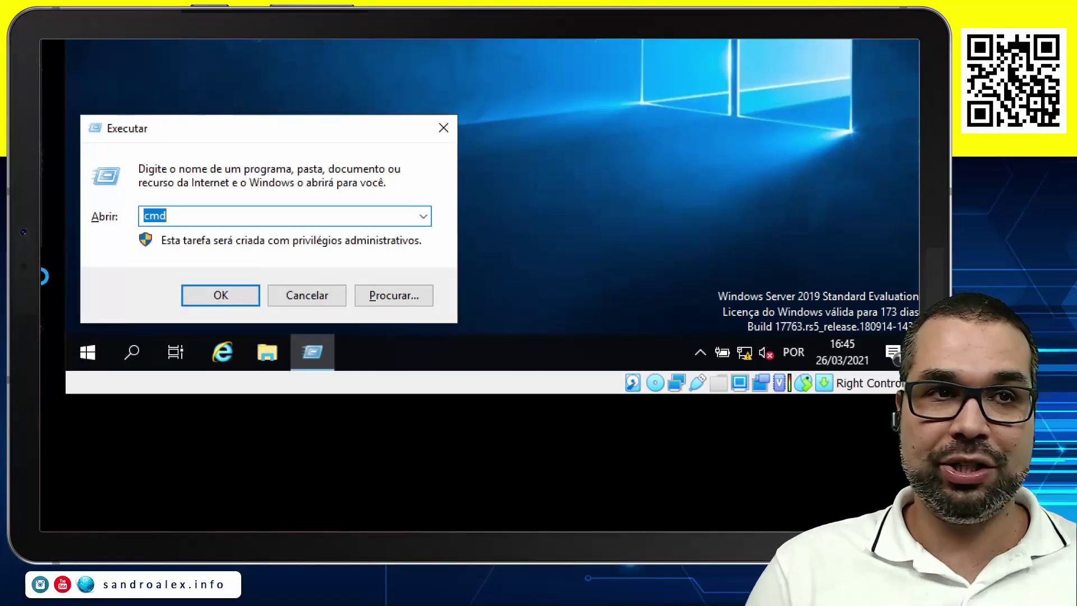
{"action": "type", "text": "n"}
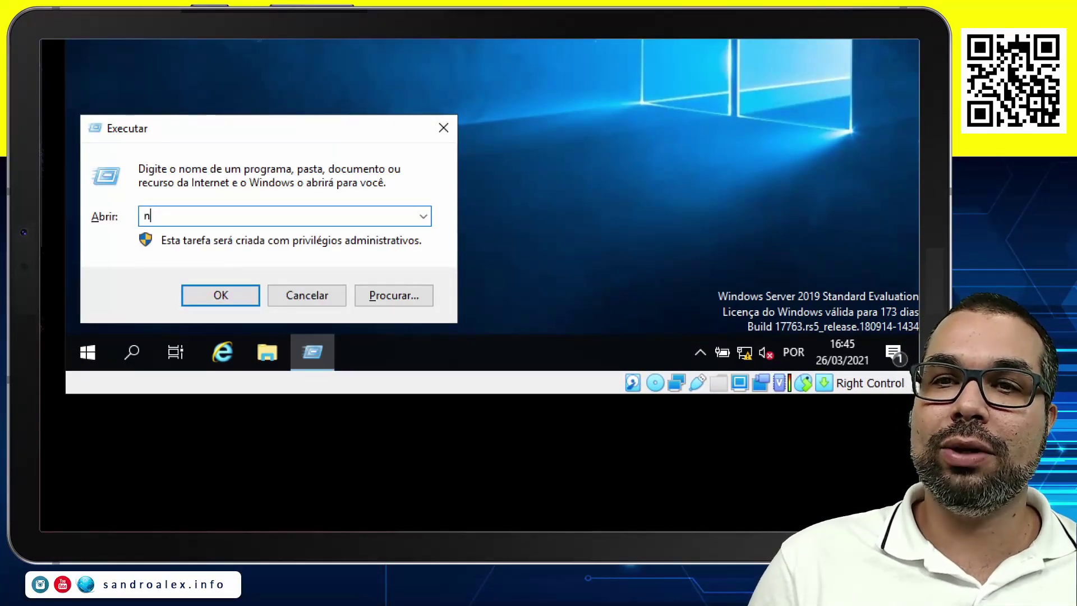
{"action": "type", "text": "cpa"}
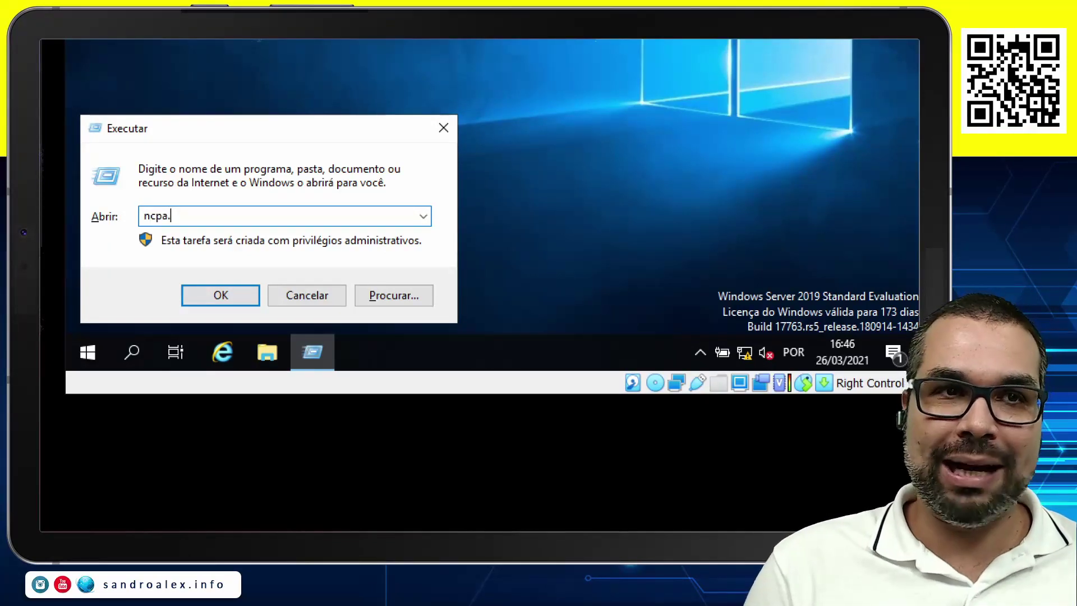
{"action": "type", "text": ".cpl"}
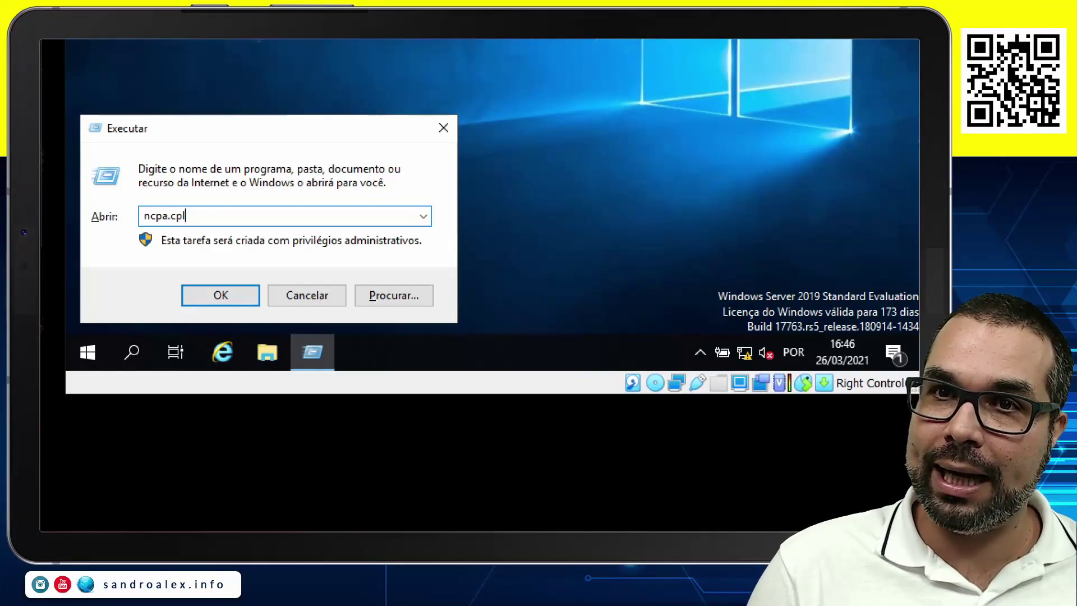
{"action": "key", "text": "Return"}
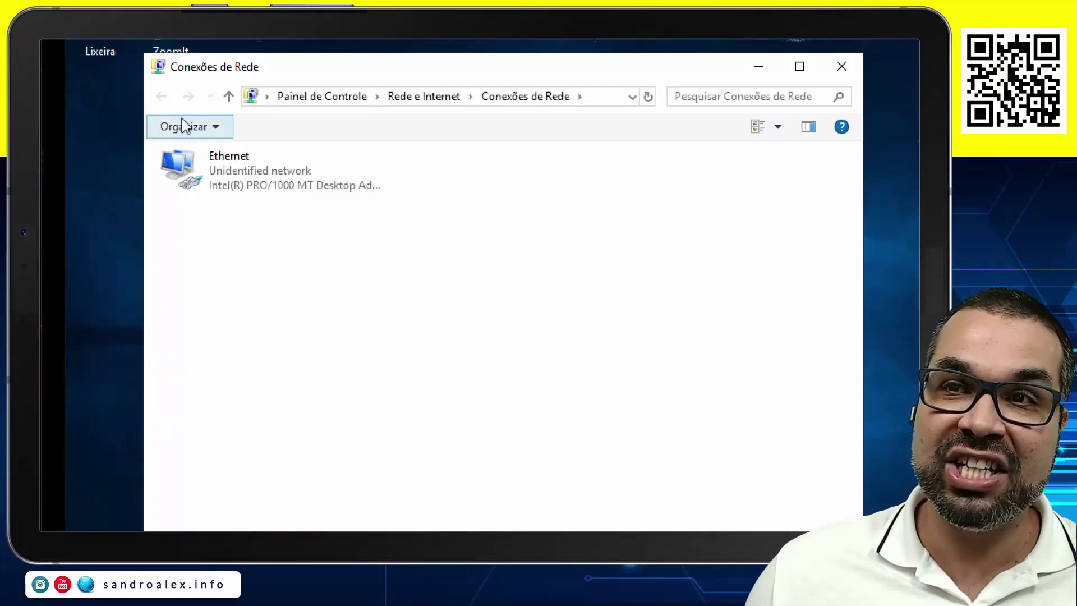
{"action": "right_click", "coordinate": [235, 176]}
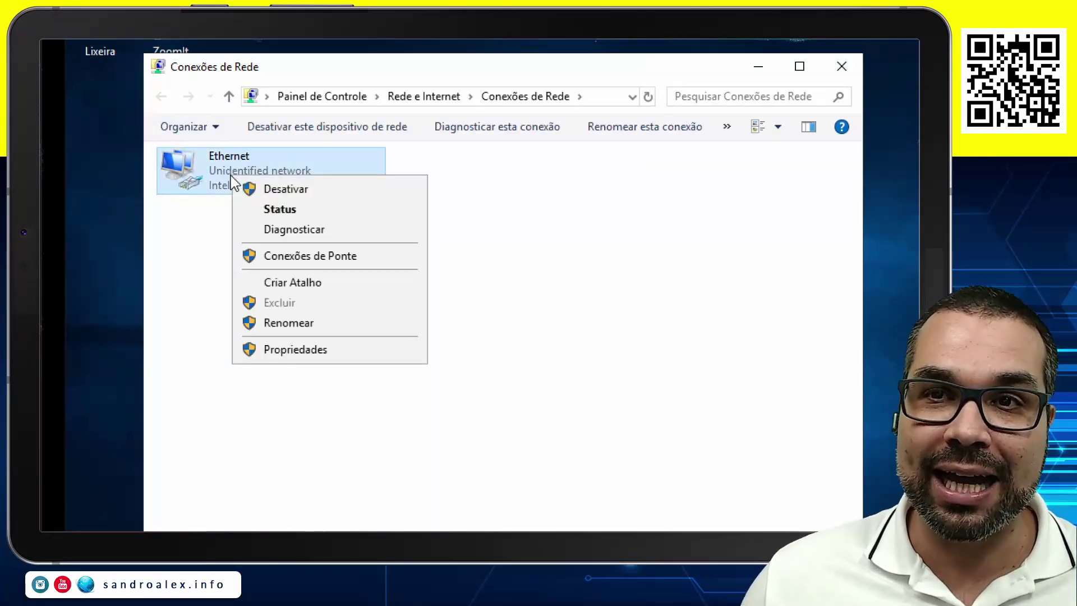
{"action": "left_click", "coordinate": [289, 361]}
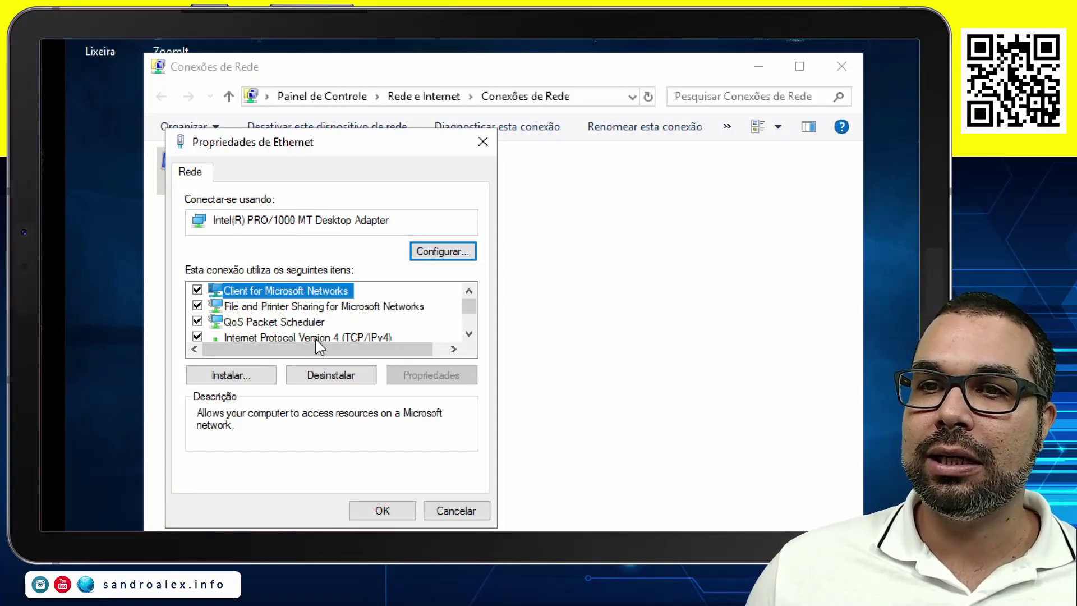
{"action": "double_click", "coordinate": [315, 339]}
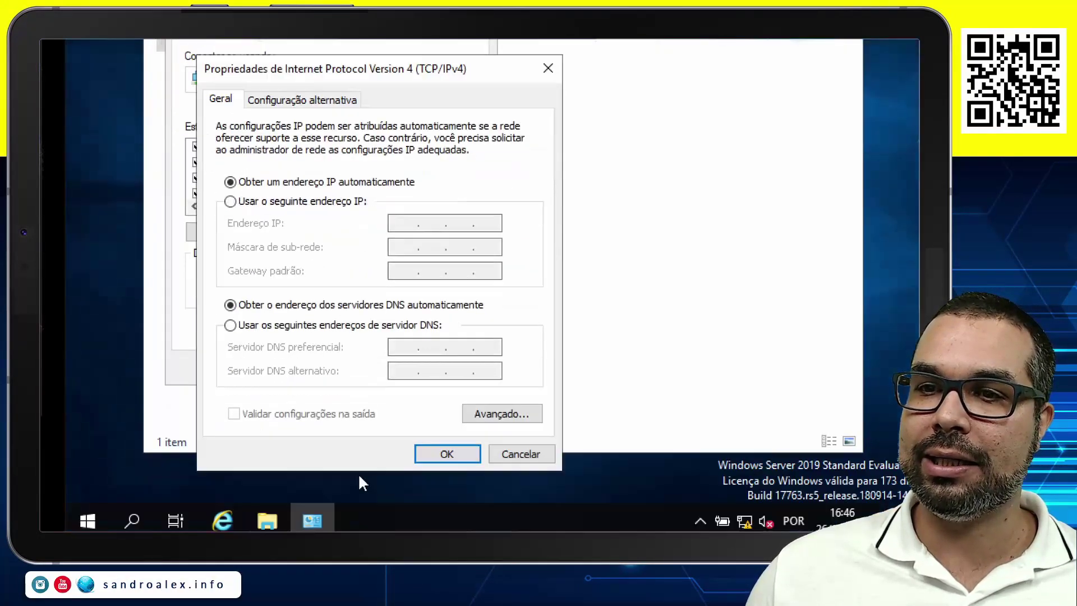
{"action": "left_click", "coordinate": [321, 192]}
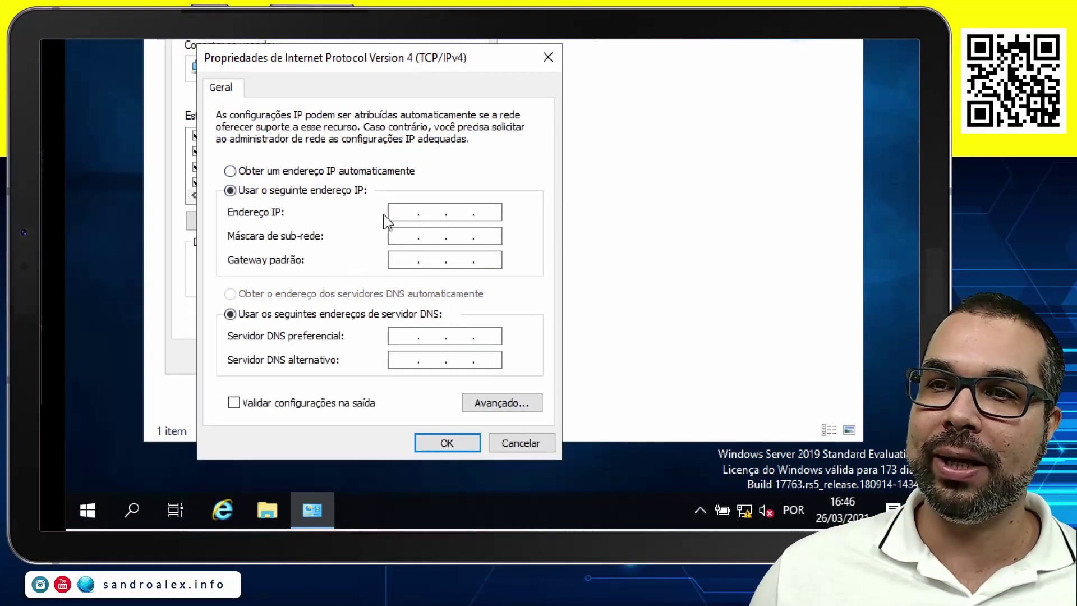
Enter IP address 192.168.1.11 and erase the auto-filled subnet mask.
{"action": "type", "text": "192 . 1"}
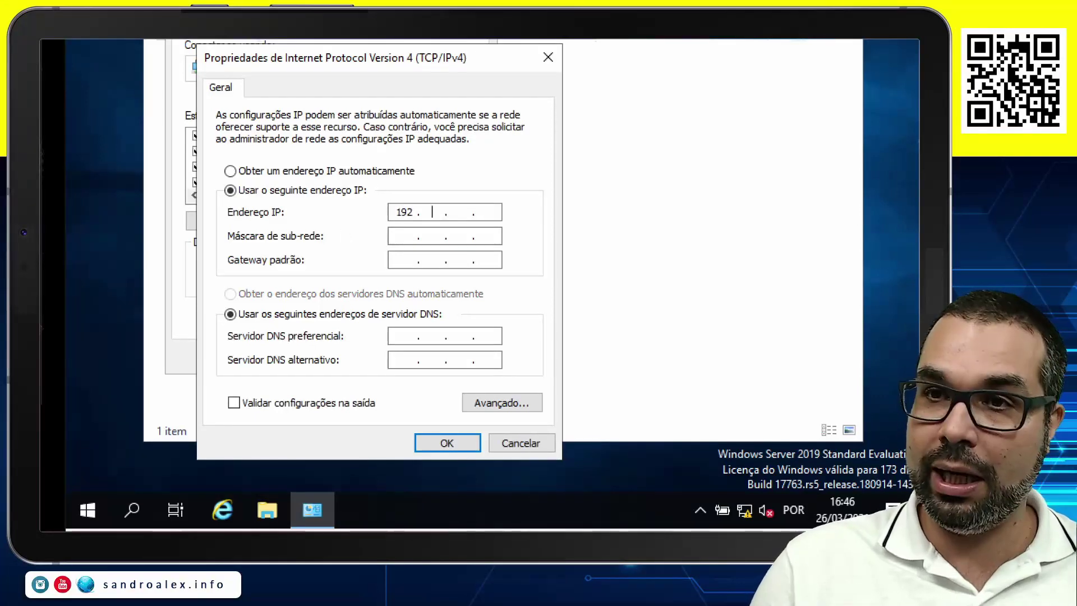
{"action": "type", "text": "68 . 1 "}
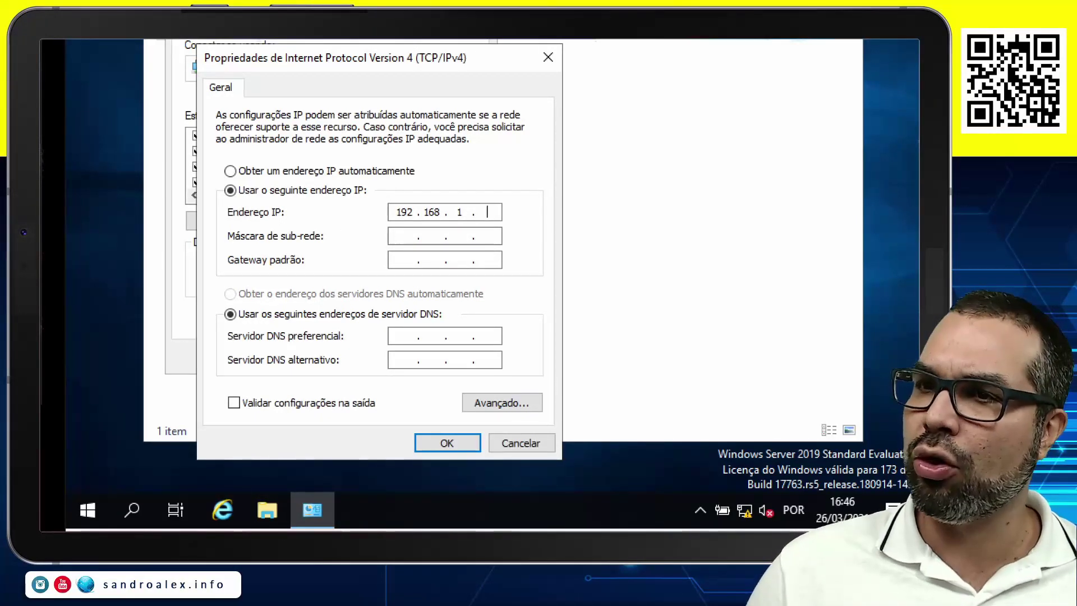
{"action": "type", "text": ". 11"}
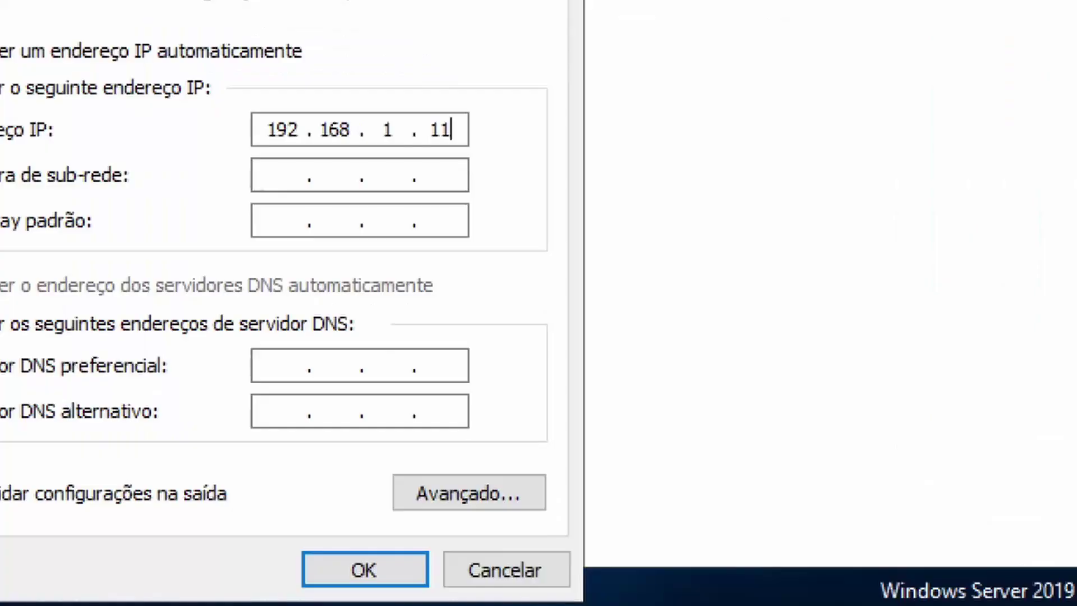
{"action": "key", "text": "Tab"}
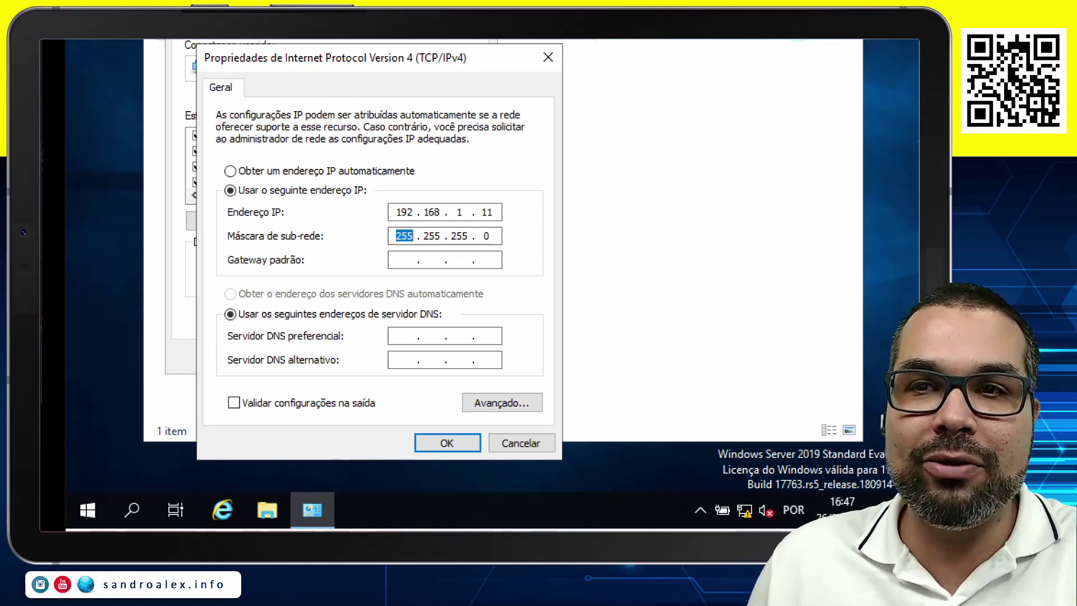
{"action": "key", "text": "Delete"}
{"action": "key", "text": "Right"}
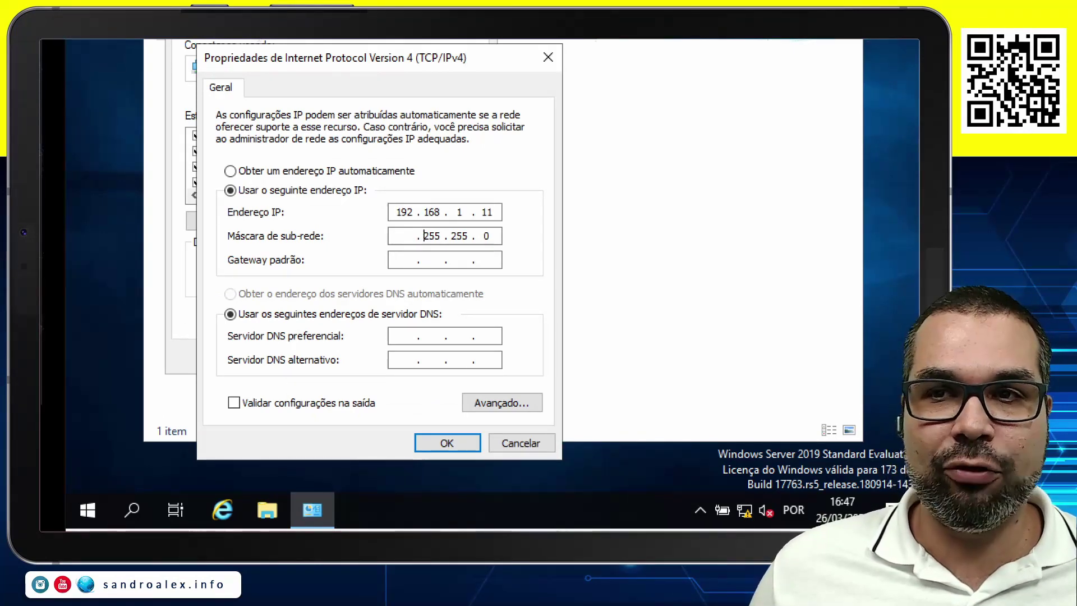
{"action": "key", "text": "Delete"}
{"action": "key", "text": "Delete"}
{"action": "key", "text": "Delete"}
{"action": "key", "text": "Right"}
{"action": "key", "text": "Delete"}
Delete the IP address octets, leaving the cursor in the first octet.
{"action": "key", "text": "Delete"}
{"action": "key", "text": "Delete"}
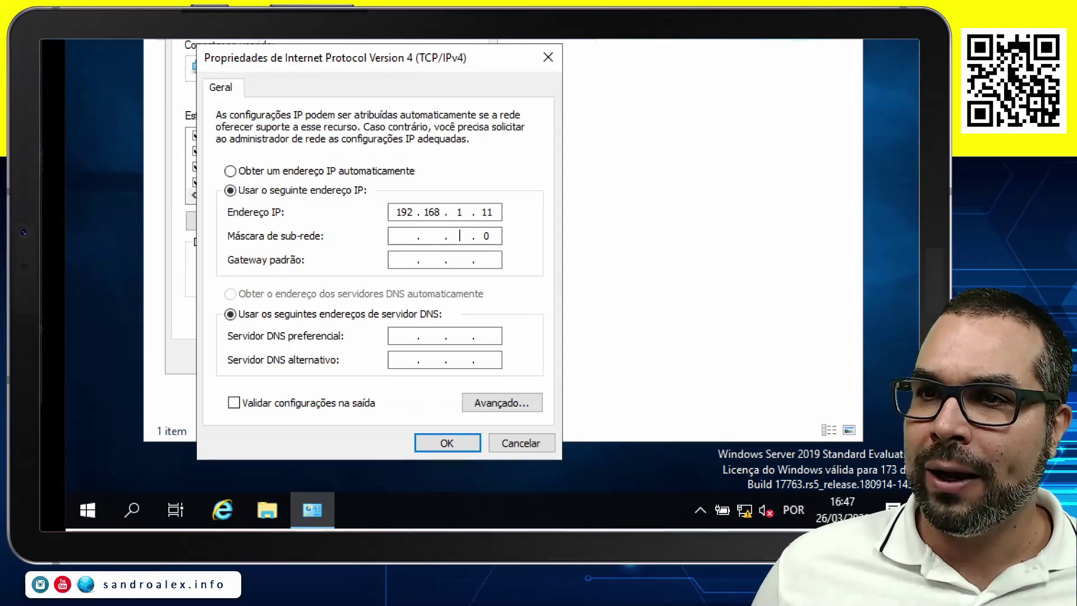
{"action": "key", "text": "Right"}
{"action": "key", "text": "Delete"}
{"action": "double_click", "coordinate": [403, 211]}
{"action": "key", "text": "Delete"}
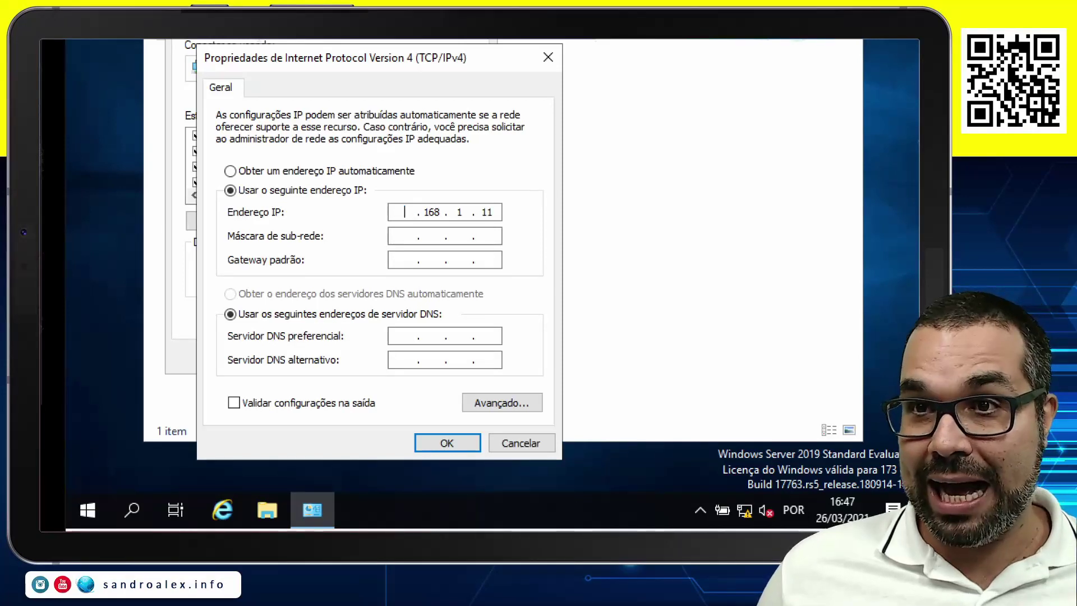
{"action": "key", "text": "Right"}
{"action": "key", "text": "Delete"}
{"action": "key", "text": "Delete"}
{"action": "key", "text": "Delete"}
{"action": "key", "text": "Right"}
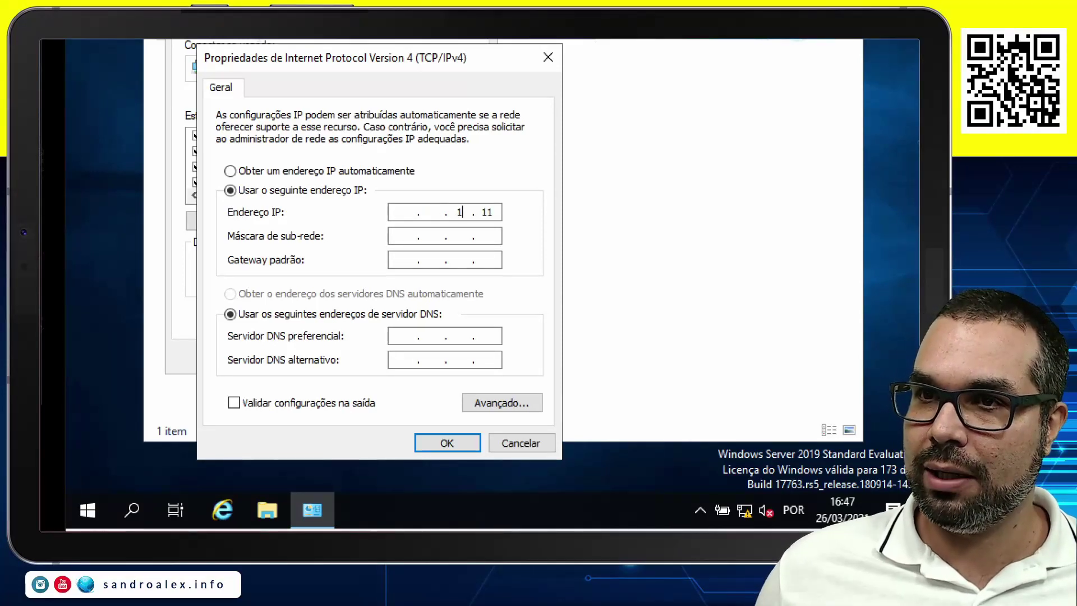
{"action": "key", "text": "Left"}
{"action": "key", "text": "BackSpace"}
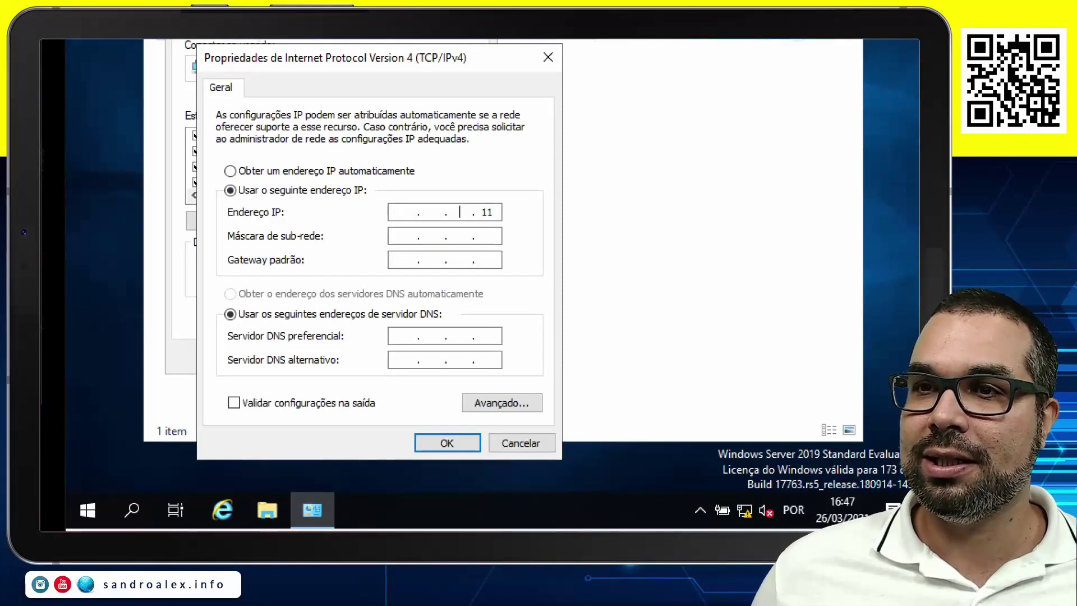
{"action": "key", "text": "BackSpace"}
{"action": "key", "text": "BackSpace"}
{"action": "key", "text": "BackSpace"}
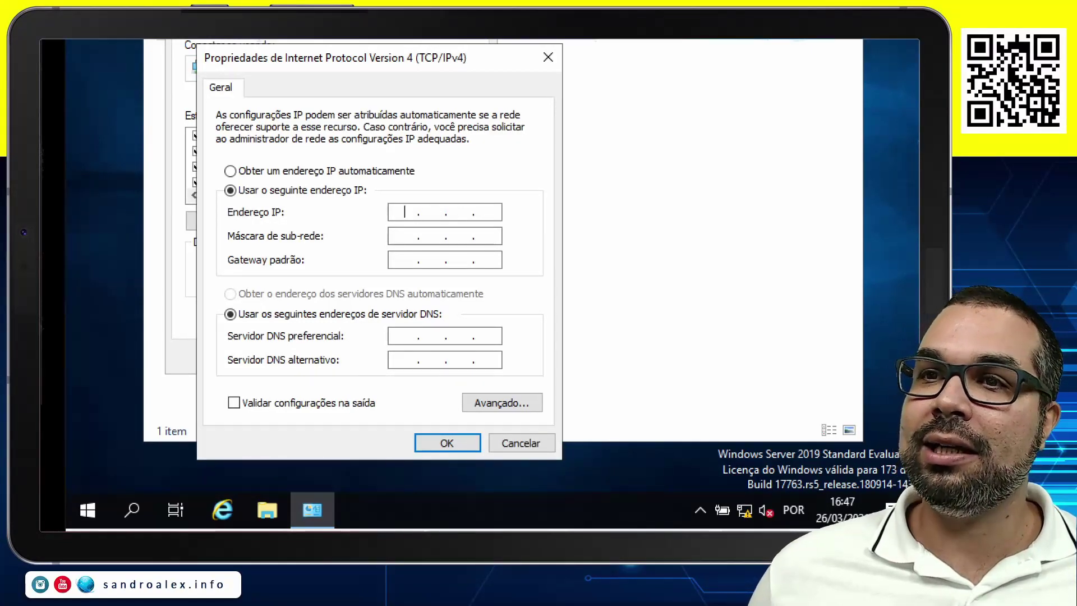
Enter 10.0.0.1 as the IP address and clear the auto-filled 255.0.0.0 mask.
{"action": "type", "text": "10"}
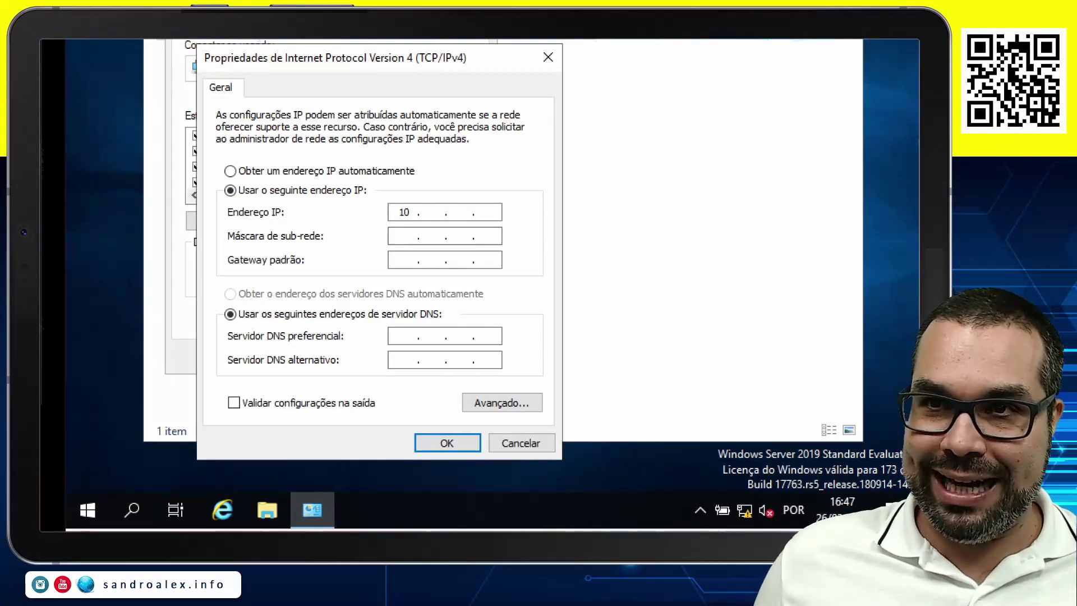
{"action": "type", "text": ".0.0"}
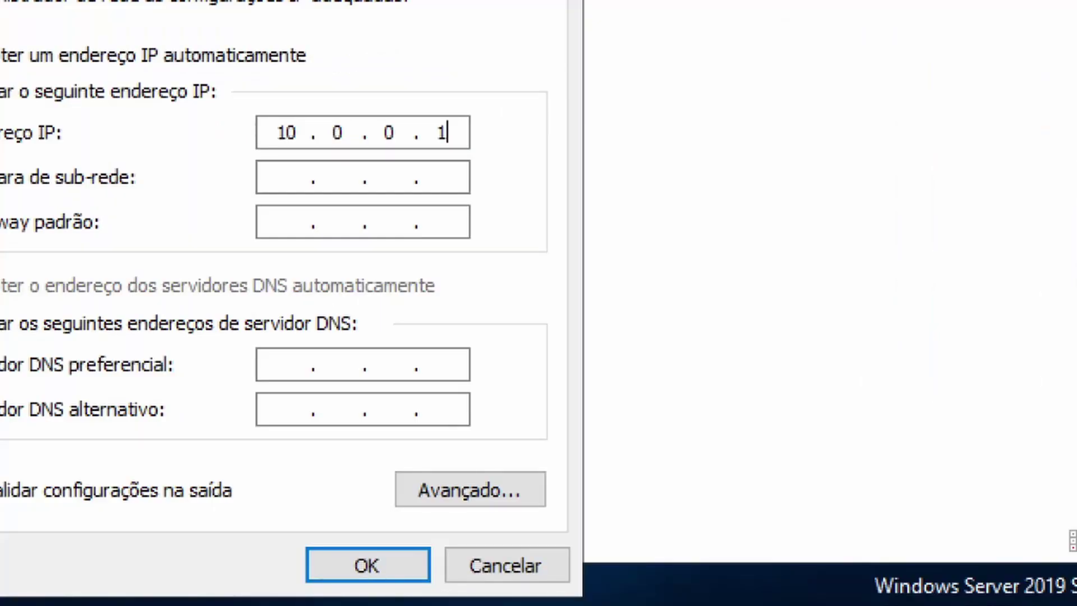
{"action": "key", "text": "Tab"}
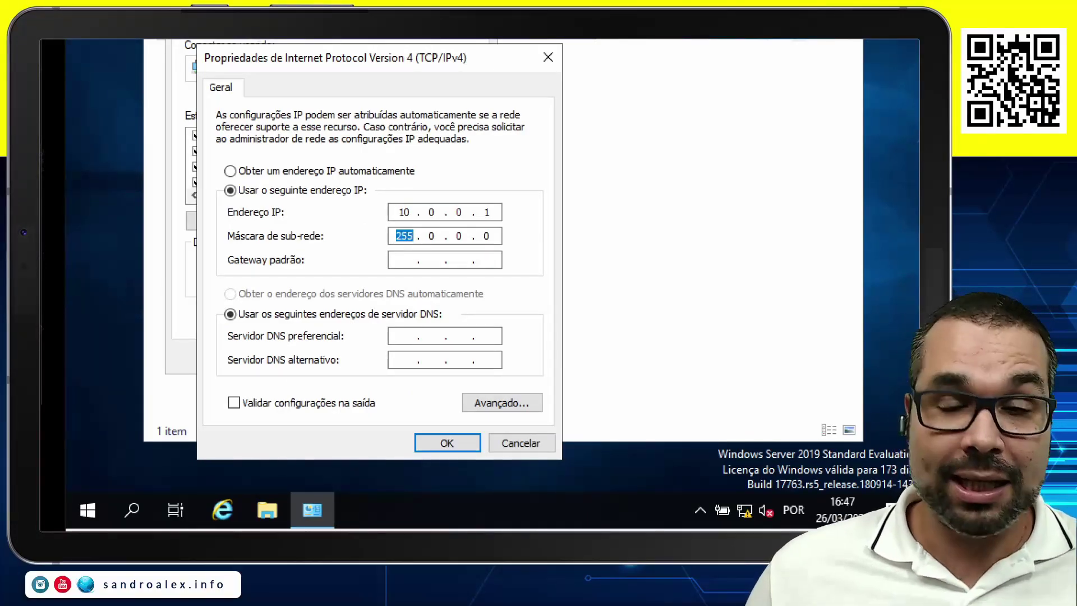
{"action": "key", "text": "shift+Tab"}
{"action": "key", "text": "Tab"}
{"action": "key", "text": "BackSpace"}
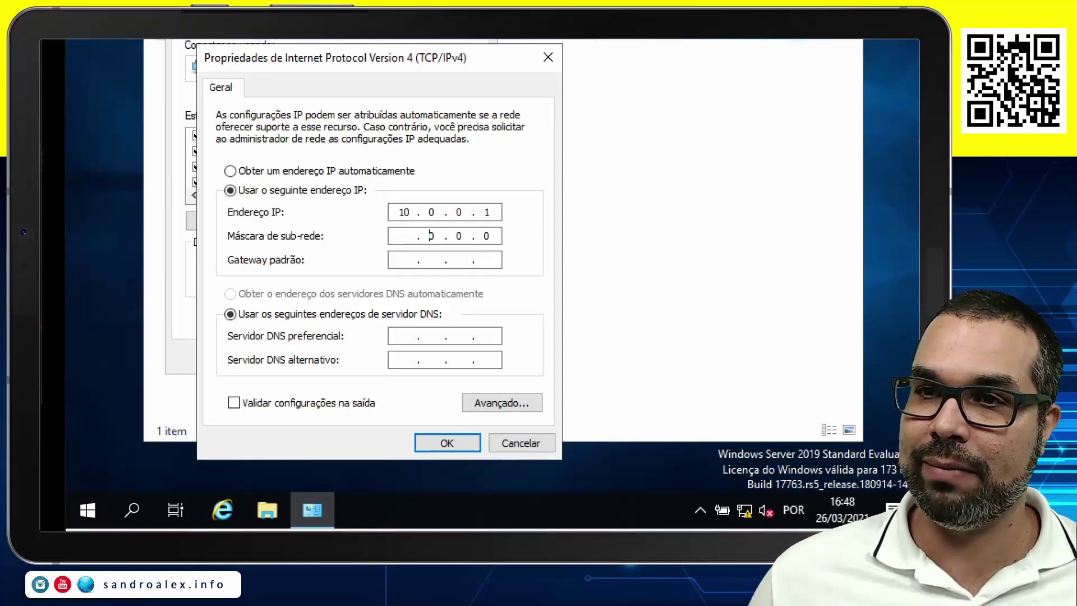
{"action": "key", "text": "Right"}
{"action": "key", "text": "Delete"}
{"action": "key", "text": "Right"}
{"action": "key", "text": "Delete"}
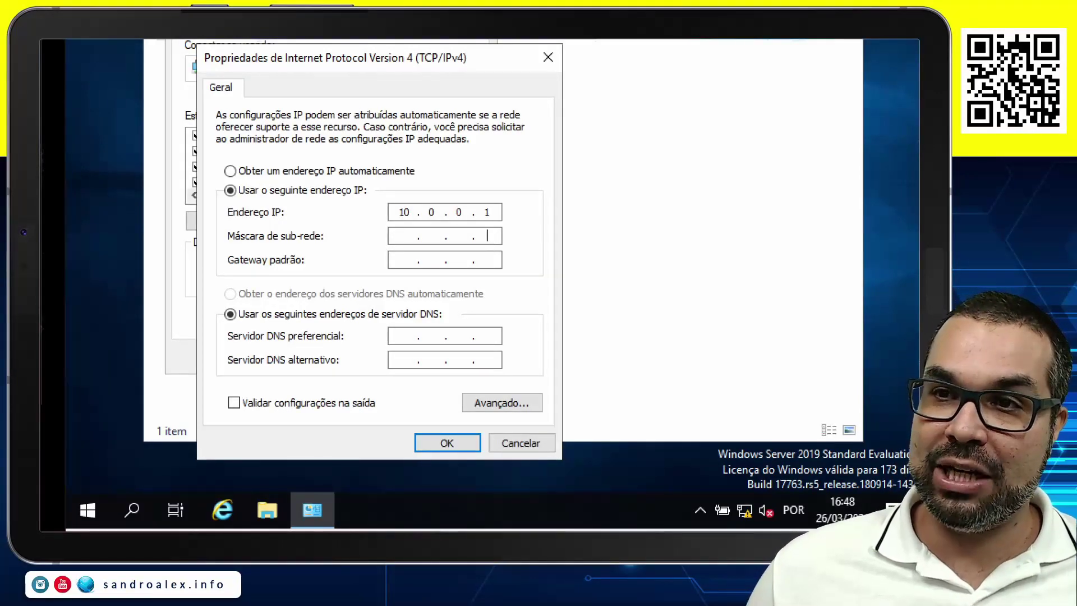
{"action": "key", "text": "shift+Tab"}
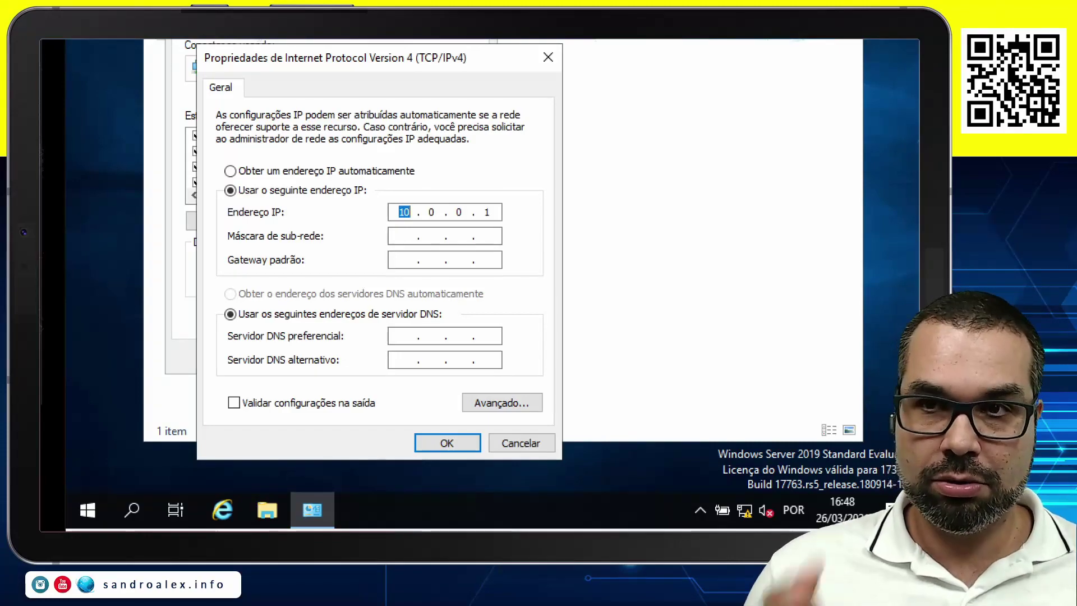
Enter 172.16.0.1 and clear the auto-filled 255.255.0.0 subnet mask.
{"action": "type", "text": "172."}
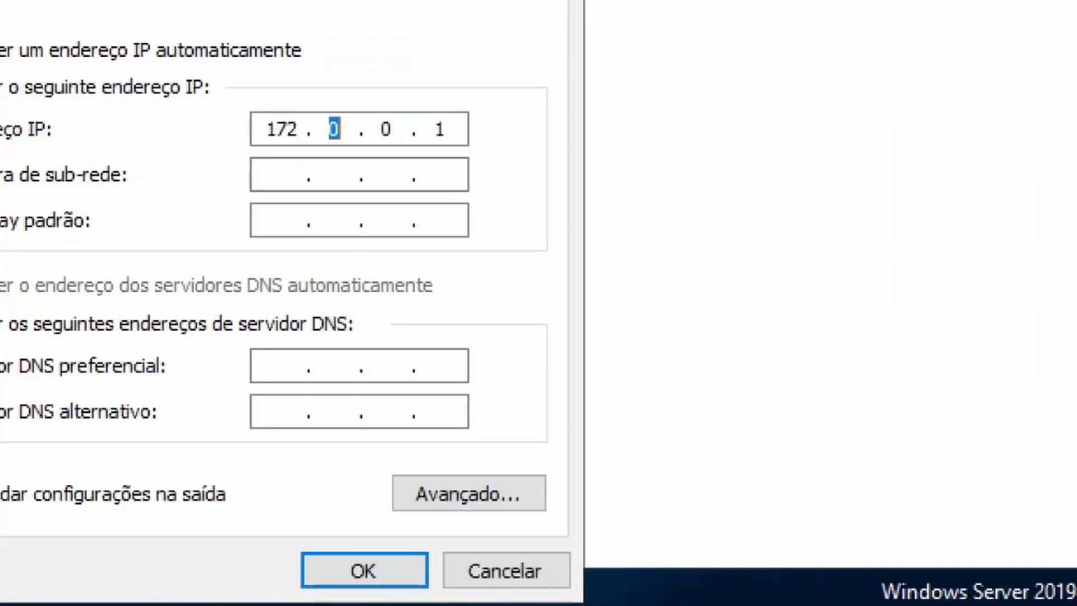
{"action": "type", "text": "16"}
{"action": "key", "text": "Tab"}
{"action": "key", "text": "Tab"}
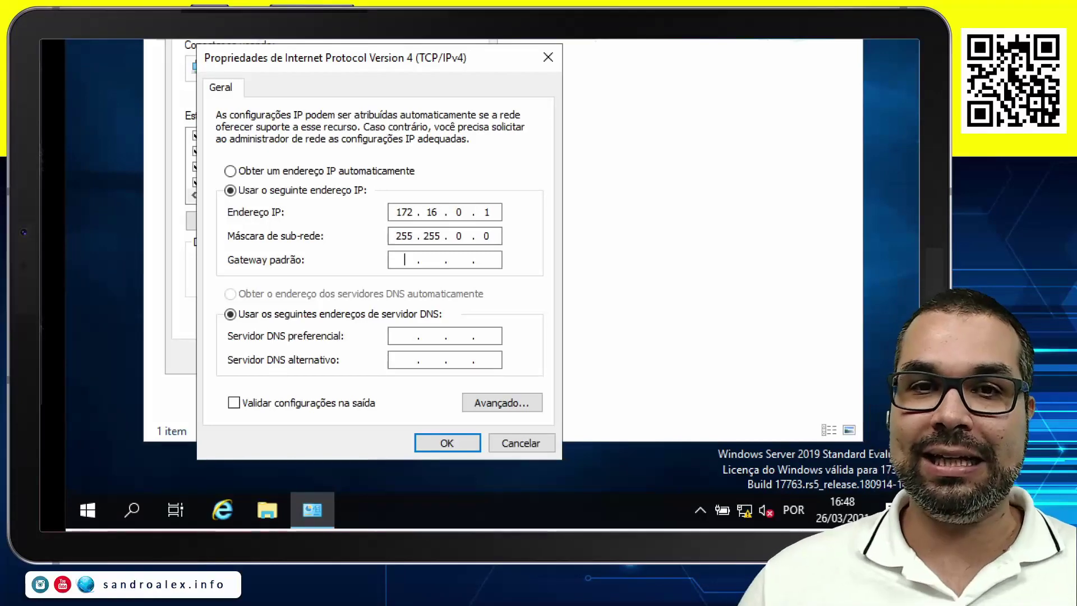
{"action": "key", "text": "shift+Tab"}
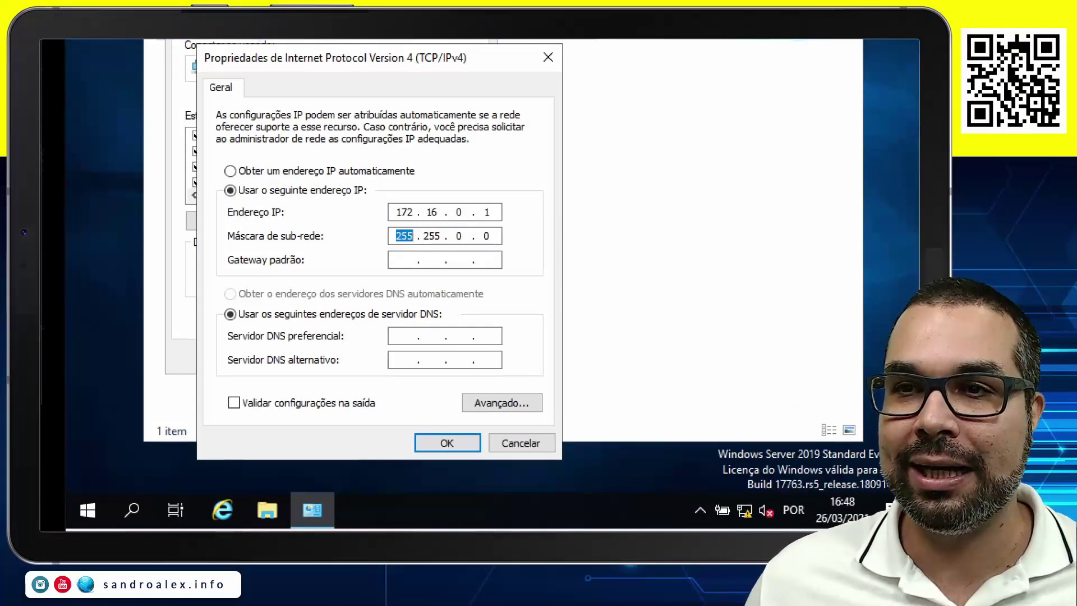
{"action": "key", "text": "BackSpace"}
{"action": "key", "text": "Delete"}
{"action": "key", "text": "Delete"}
{"action": "key", "text": "Delete"}
{"action": "key", "text": "Right"}
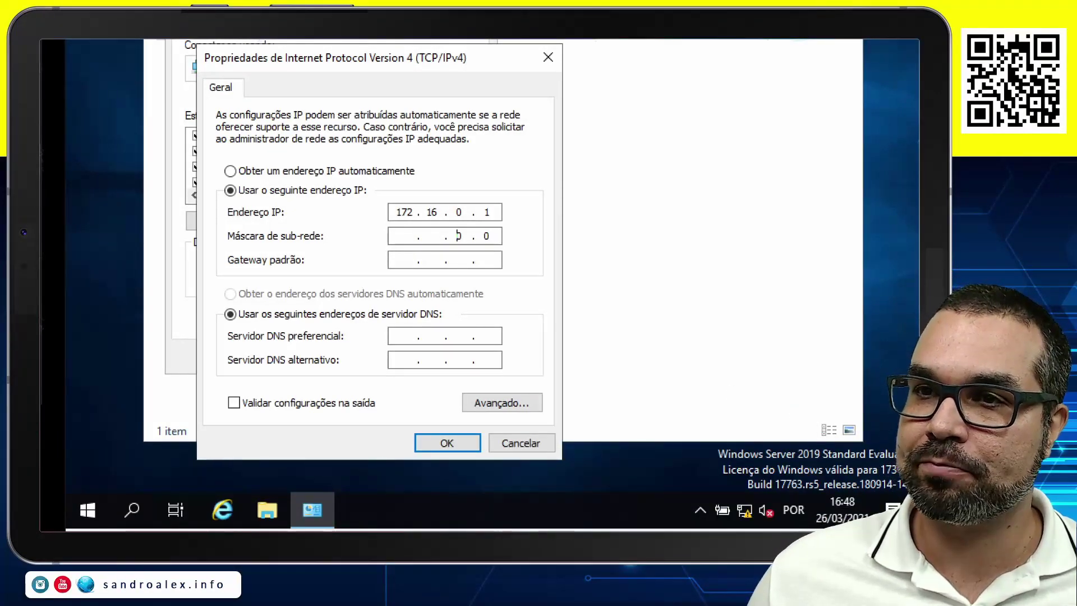
{"action": "key", "text": "Delete"}
{"action": "key", "text": "Right"}
Erase the 172.16.0.1 address and begin a new one starting with 192.
{"action": "key", "text": "shift+Tab"}
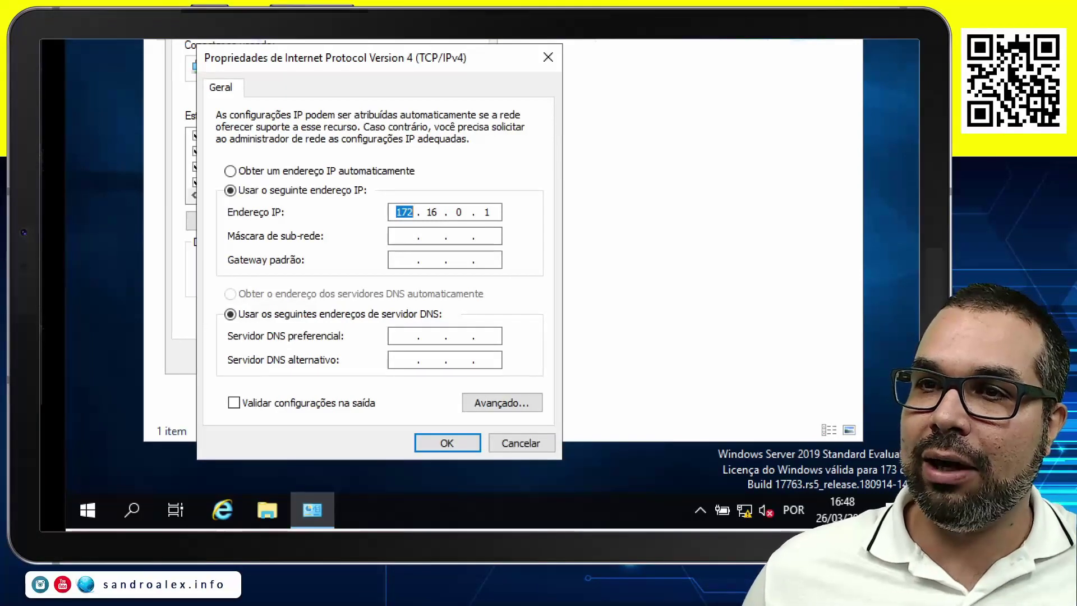
{"action": "key", "text": "BackSpace"}
{"action": "key", "text": "Right"}
{"action": "key", "text": "Delete"}
{"action": "key", "text": "Delete"}
{"action": "key", "text": "Right"}
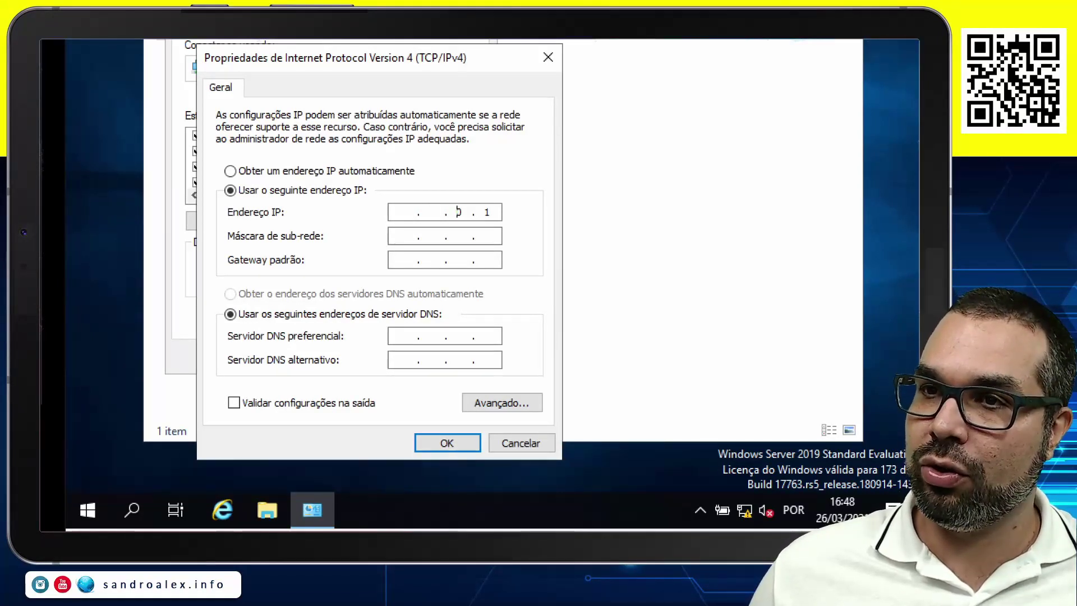
{"action": "key", "text": "Delete"}
{"action": "key", "text": "Right"}
{"action": "key", "text": "shift+Tab"}
{"action": "key", "text": "shift+Tab"}
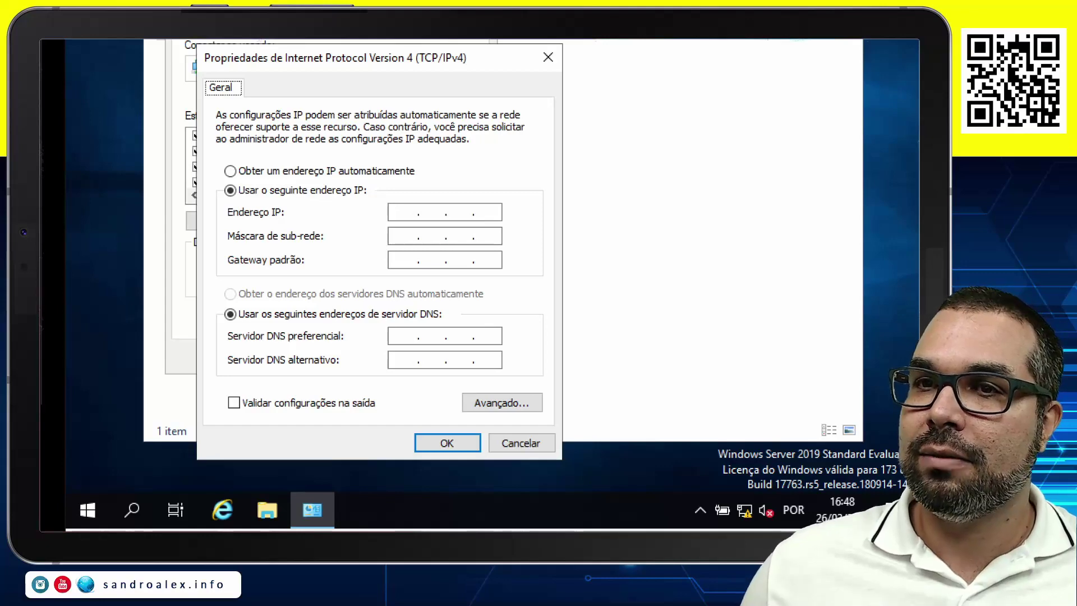
{"action": "left_click", "coordinate": [404, 212]}
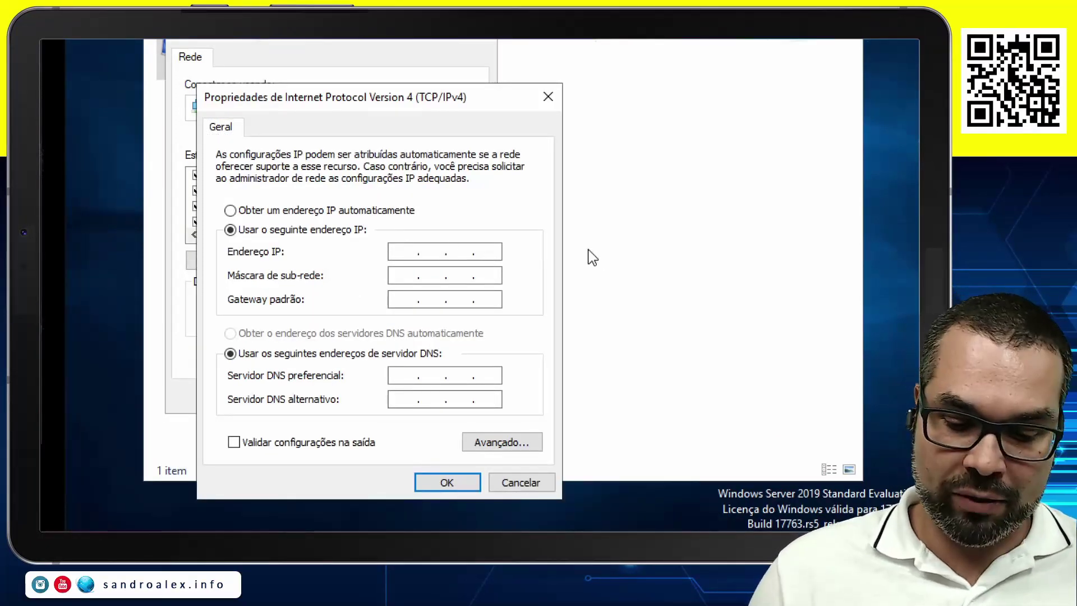
{"action": "type", "text": "192 . . ."}
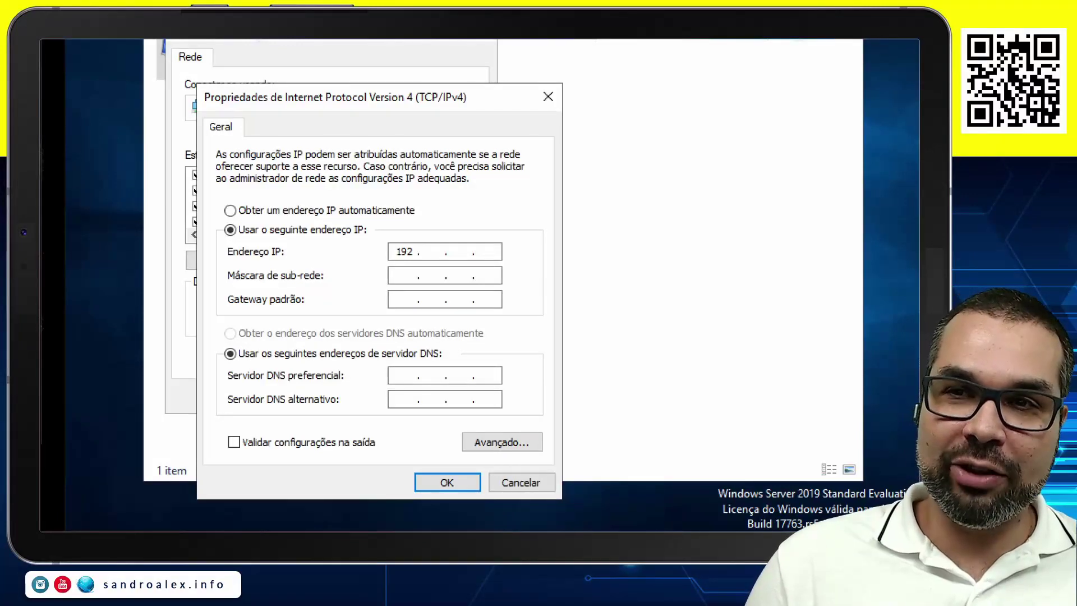
{"action": "type", "text": "168 "}
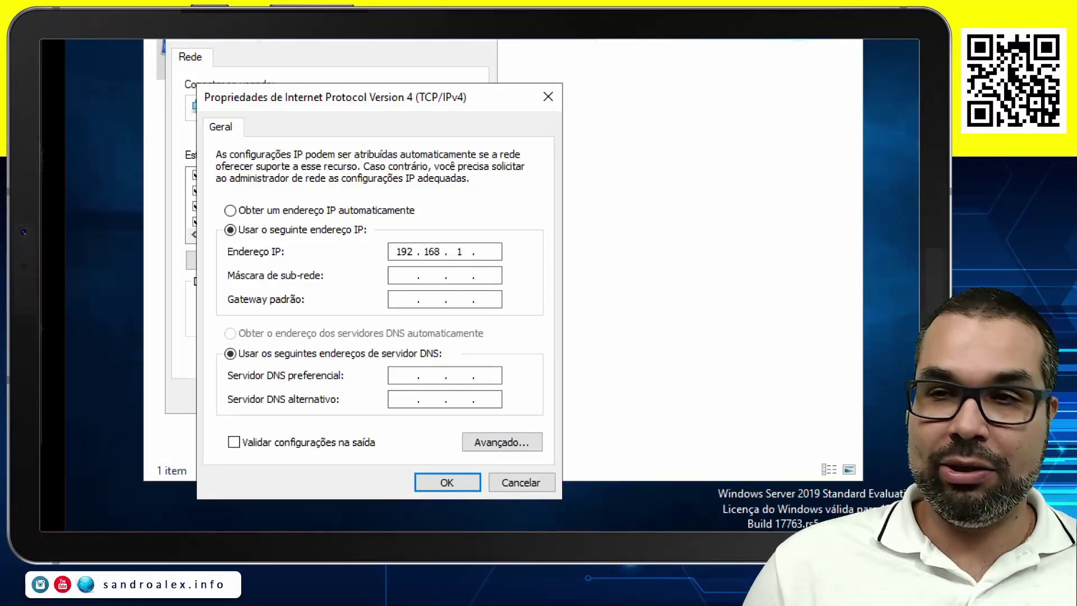
{"action": "type", "text": "11"}
Accept the auto-filled 255.255.255.0 mask for 192.168.1.11 and go to Gateway padrão.
{"action": "key", "text": "Tab"}
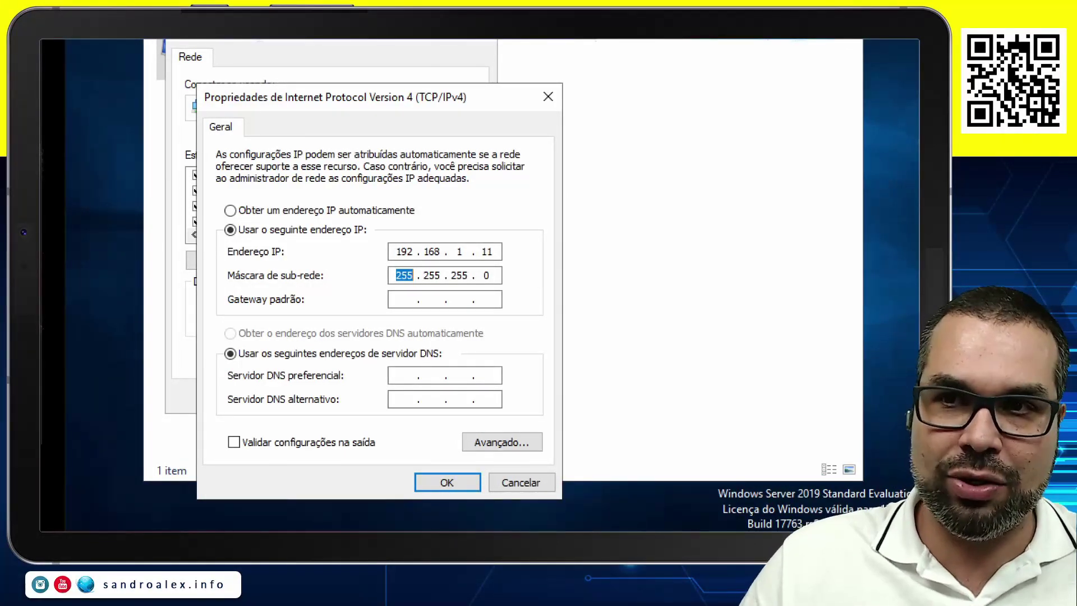
{"action": "left_click", "coordinate": [404, 299]}
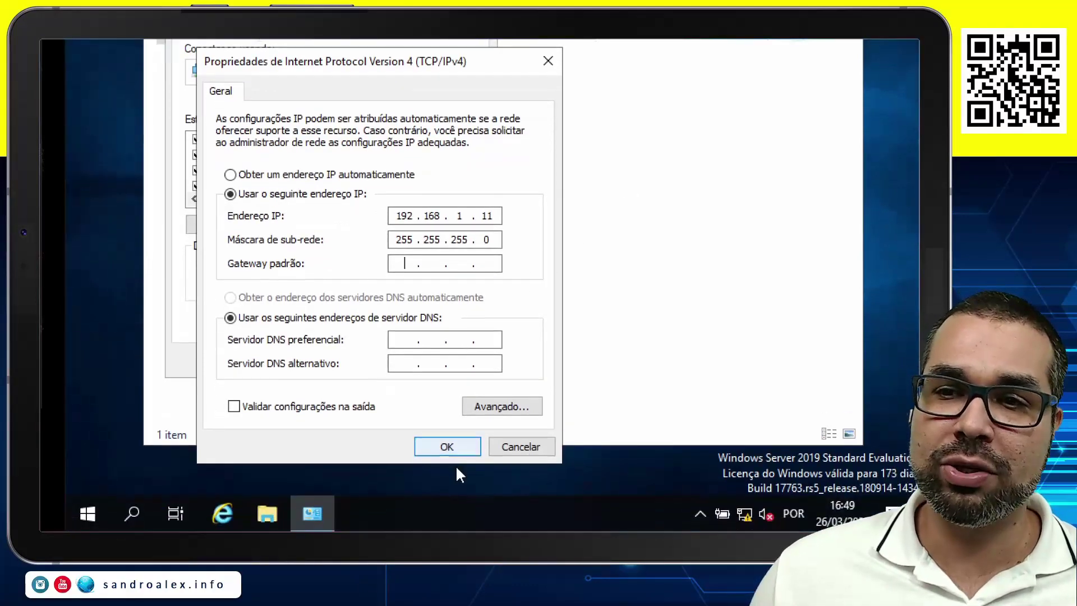
Apply the new IPv4 settings and close the Network Connections window.
{"action": "left_click", "coordinate": [447, 453]}
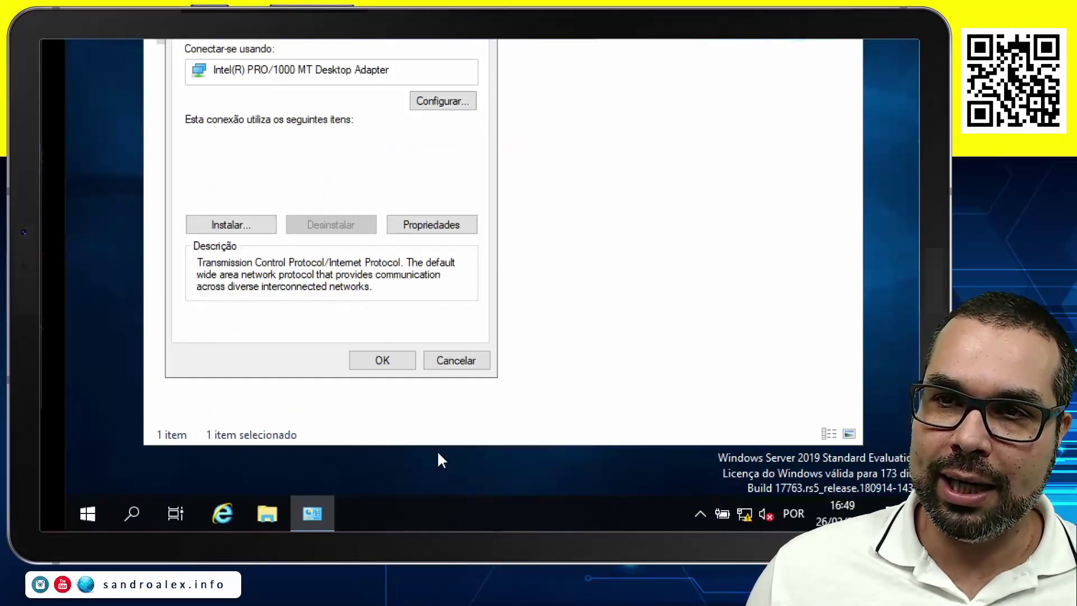
{"action": "left_click", "coordinate": [382, 365]}
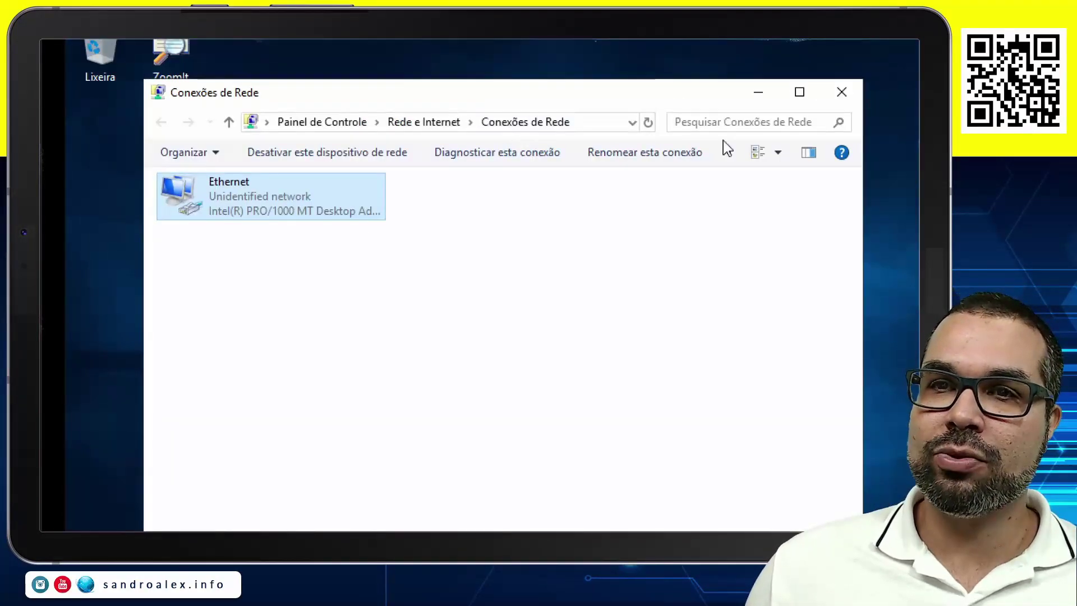
{"action": "left_click", "coordinate": [761, 102]}
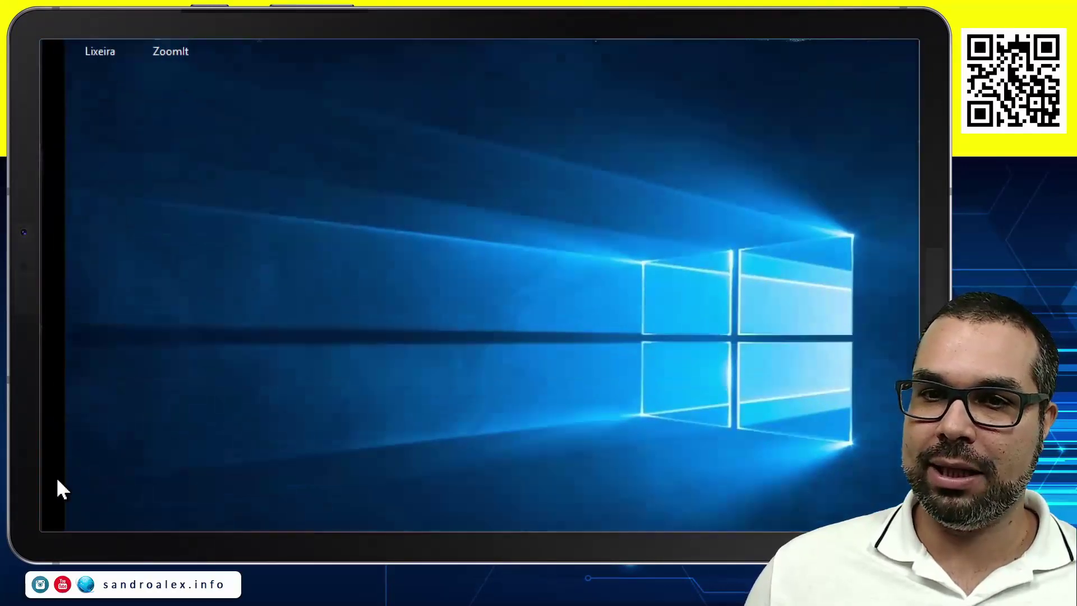
Run ipconfig in a CMD prompt to verify the server's IP configuration.
{"action": "key", "text": "super+r"}
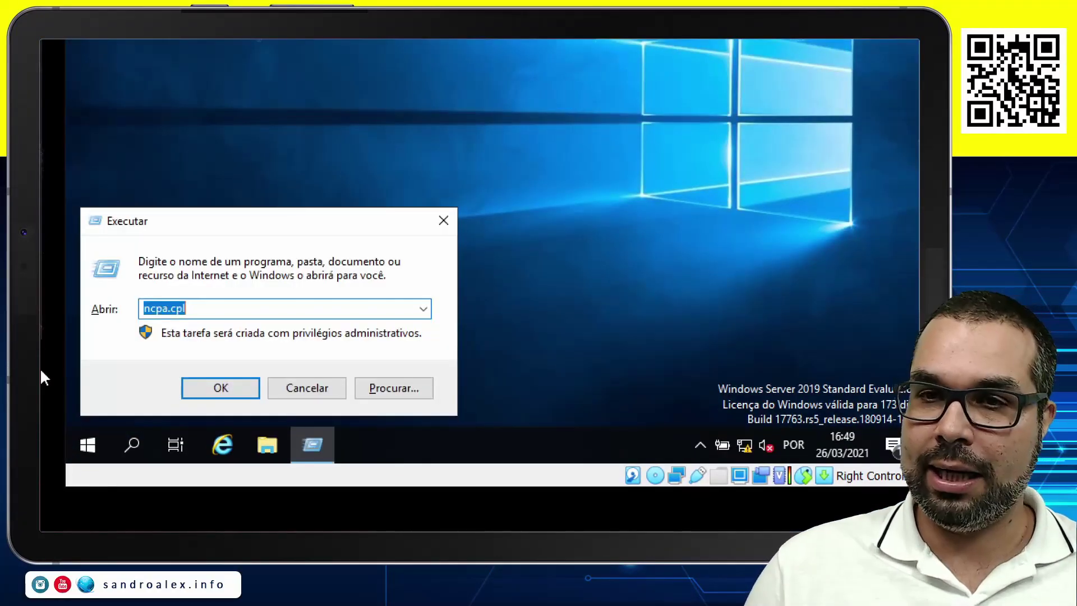
{"action": "type", "text": "CMD"}
{"action": "key", "text": "Return"}
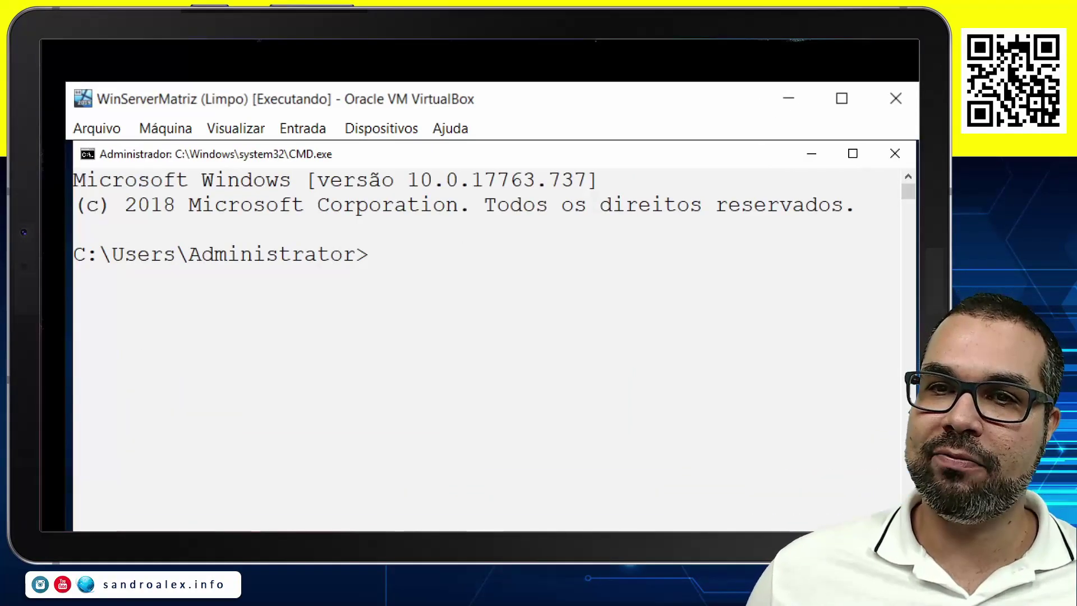
{"action": "type", "text": "ipconfig"}
{"action": "key", "text": "Return"}
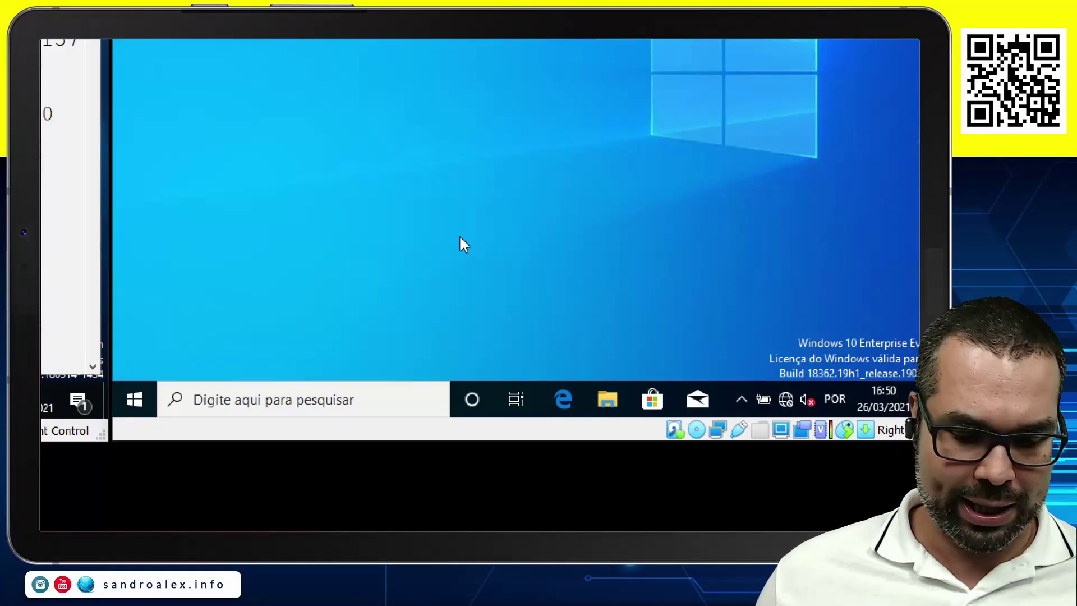
Open the client's Ethernet adapter IPv4 properties through ncpa.cpl.
{"action": "key", "text": "super+r"}
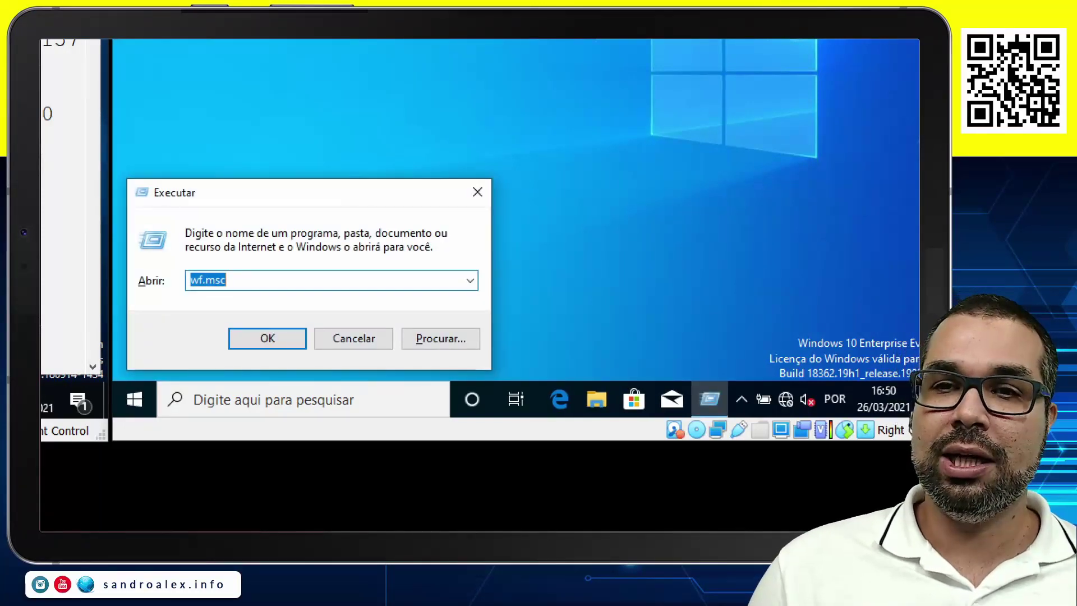
{"action": "type", "text": "ncpa.cpl"}
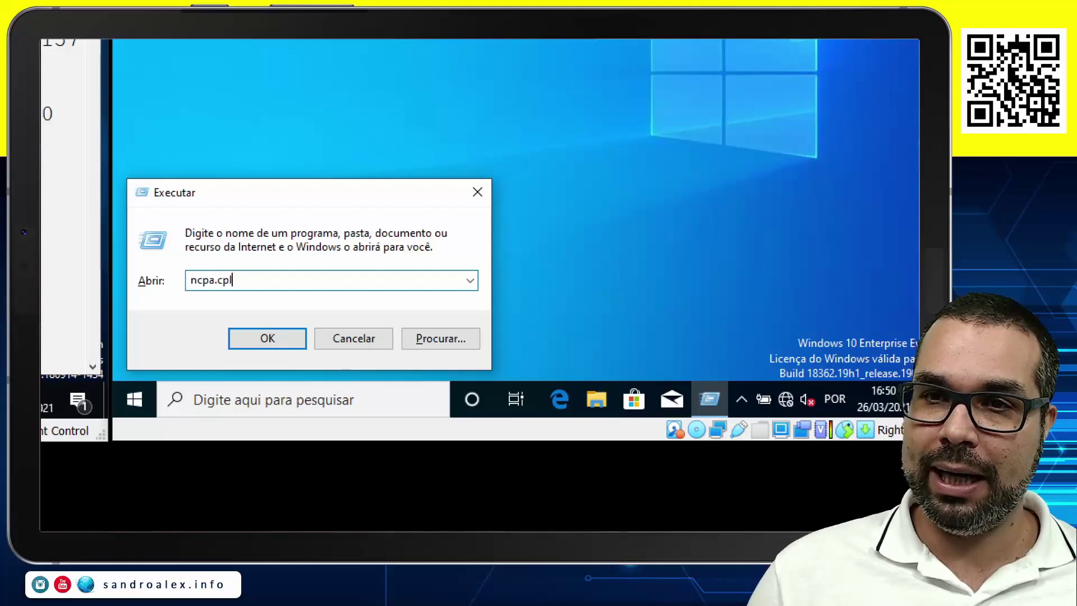
{"action": "key", "text": "Return"}
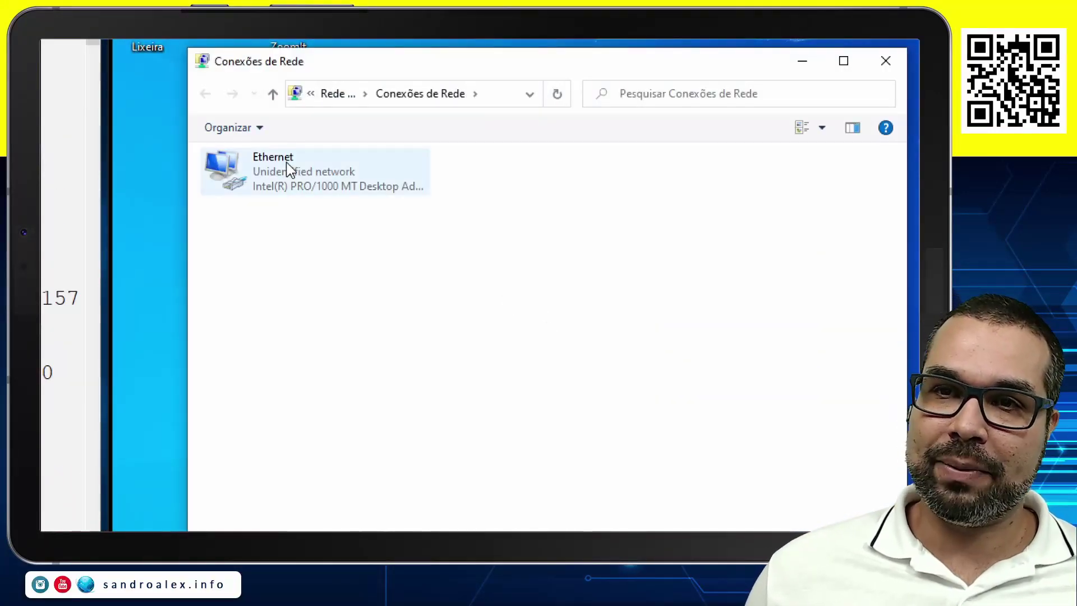
{"action": "right_click", "coordinate": [289, 167]}
{"action": "left_click", "coordinate": [364, 339]}
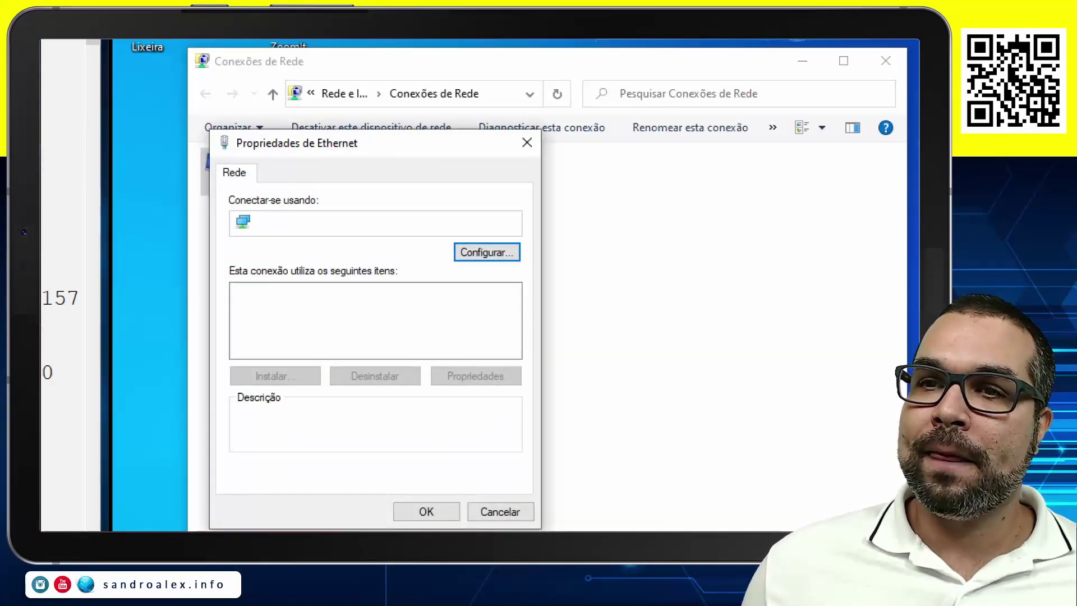
{"action": "double_click", "coordinate": [337, 339]}
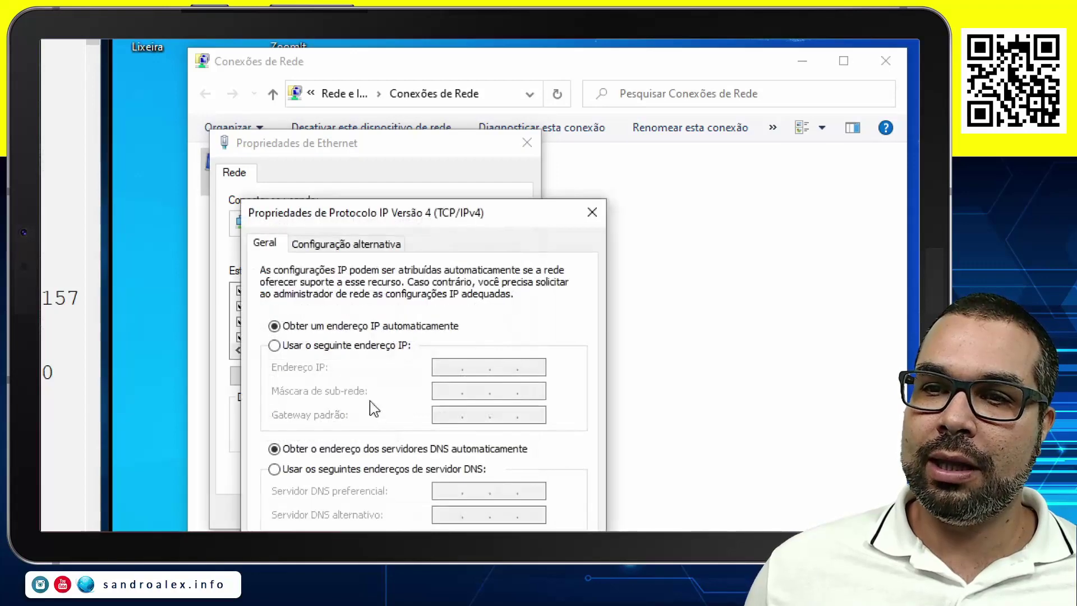
Enter the fixed address 192.168.1.50 with subnet mask 255.255.255.0.
{"action": "left_click", "coordinate": [373, 346]}
{"action": "left_click", "coordinate": [455, 367]}
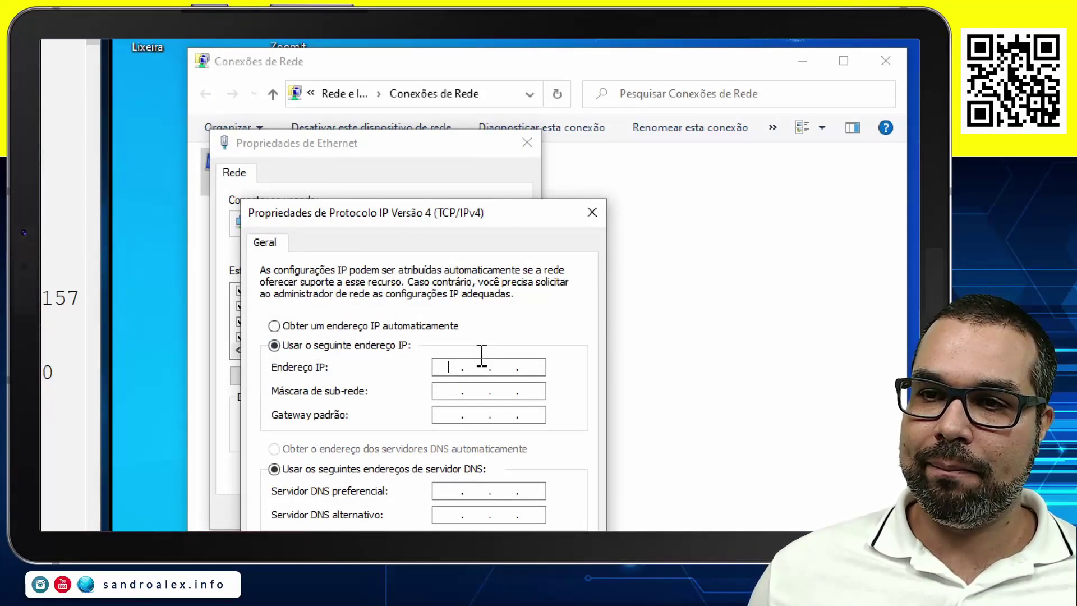
{"action": "type", "text": "192 . 168 . "}
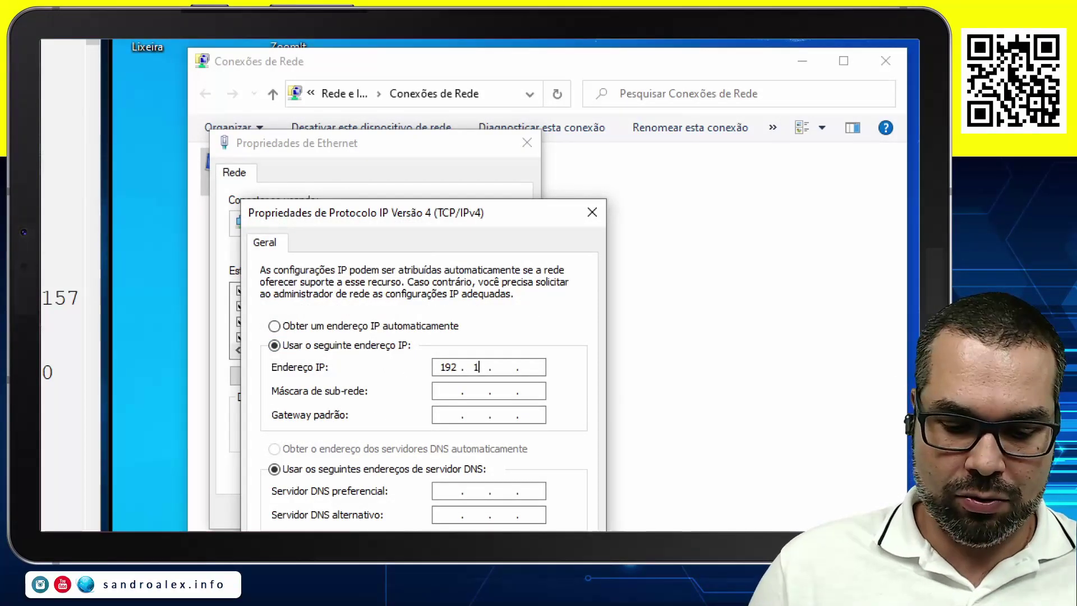
{"action": "type", "text": "1"}
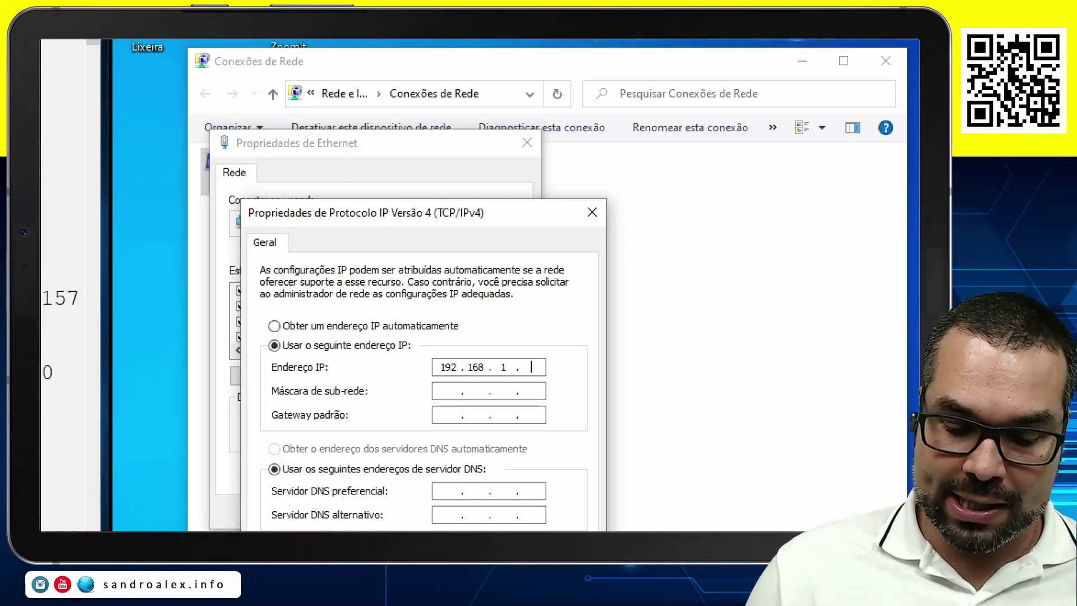
{"action": "type", "text": "50"}
{"action": "key", "text": "Tab"}
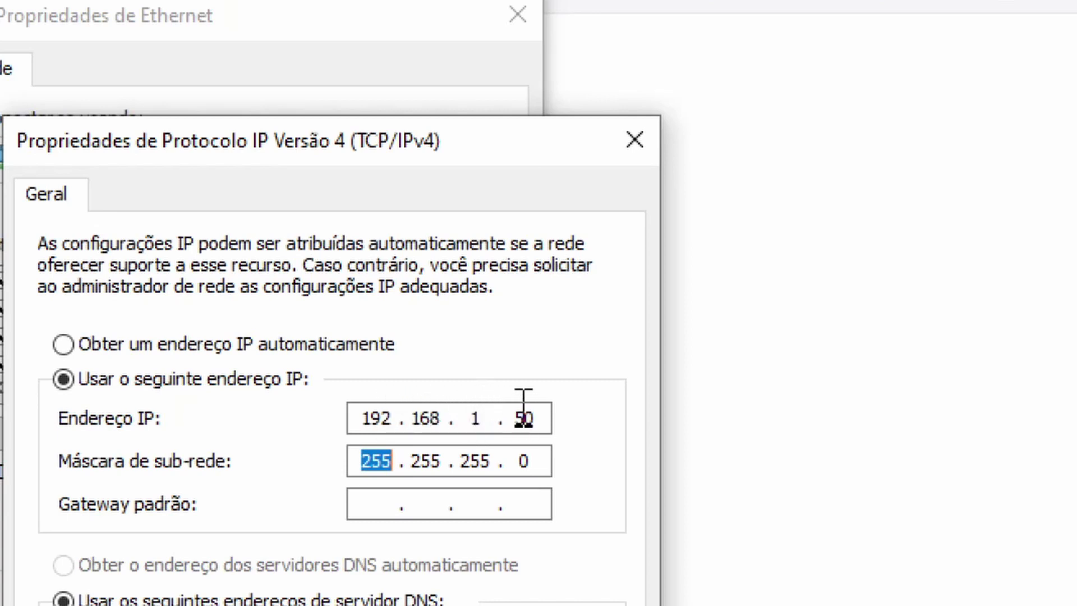
{"action": "double_click", "coordinate": [523, 461]}
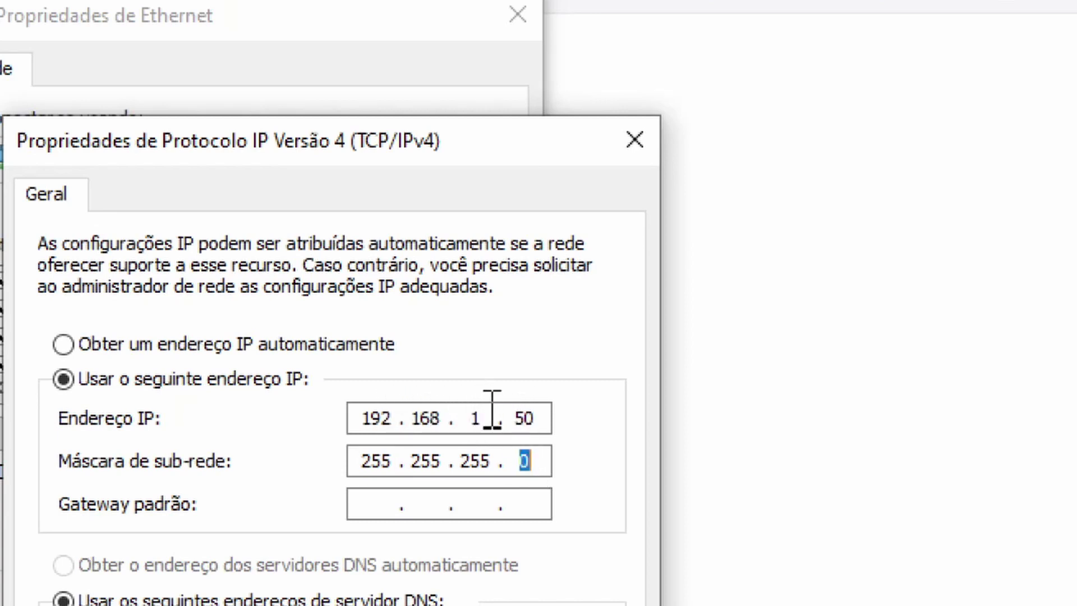
{"action": "left_click", "coordinate": [526, 418]}
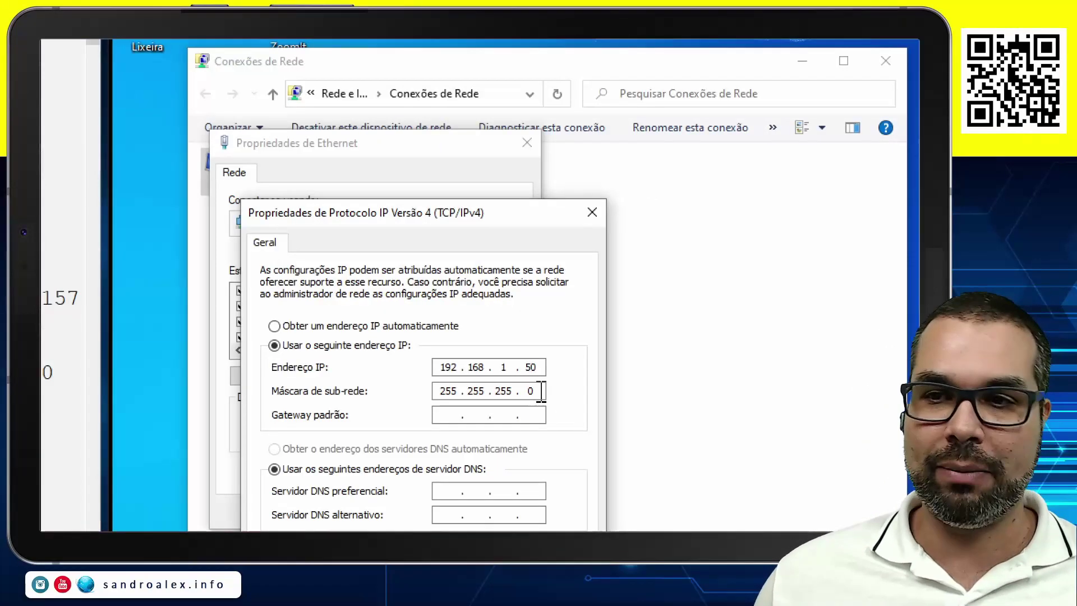
Apply the new IPv4 settings and close the network connections window.
{"action": "left_click", "coordinate": [490, 470]}
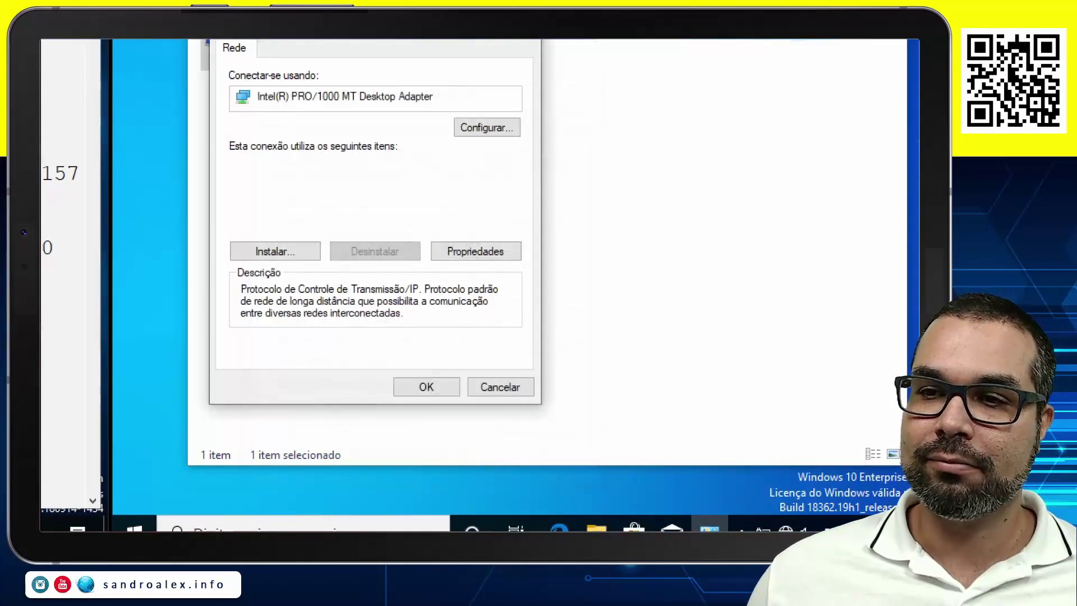
{"action": "left_click", "coordinate": [448, 388]}
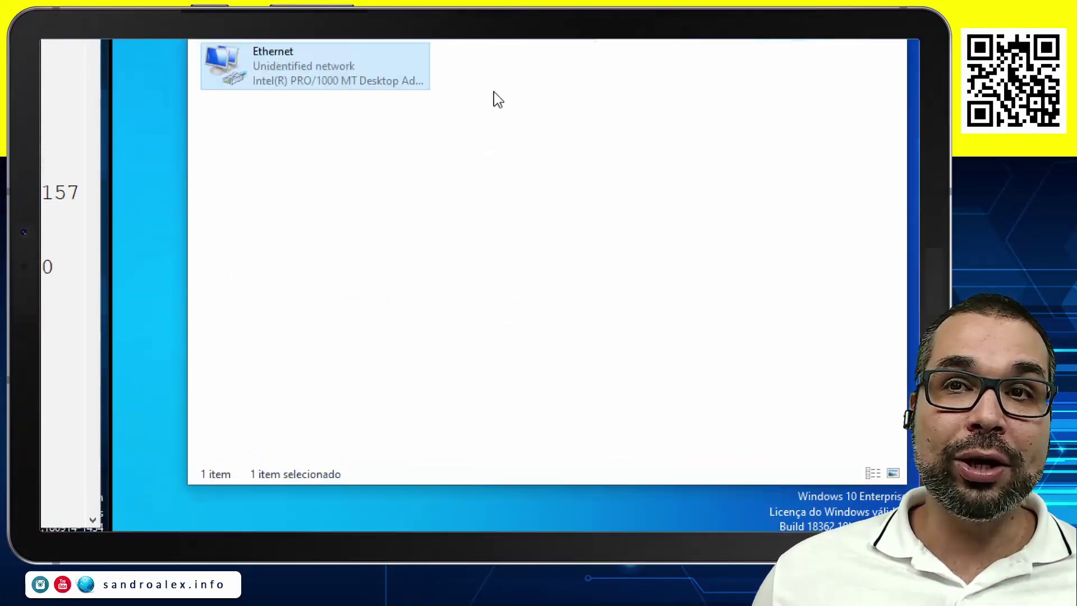
{"action": "left_click", "coordinate": [814, 103]}
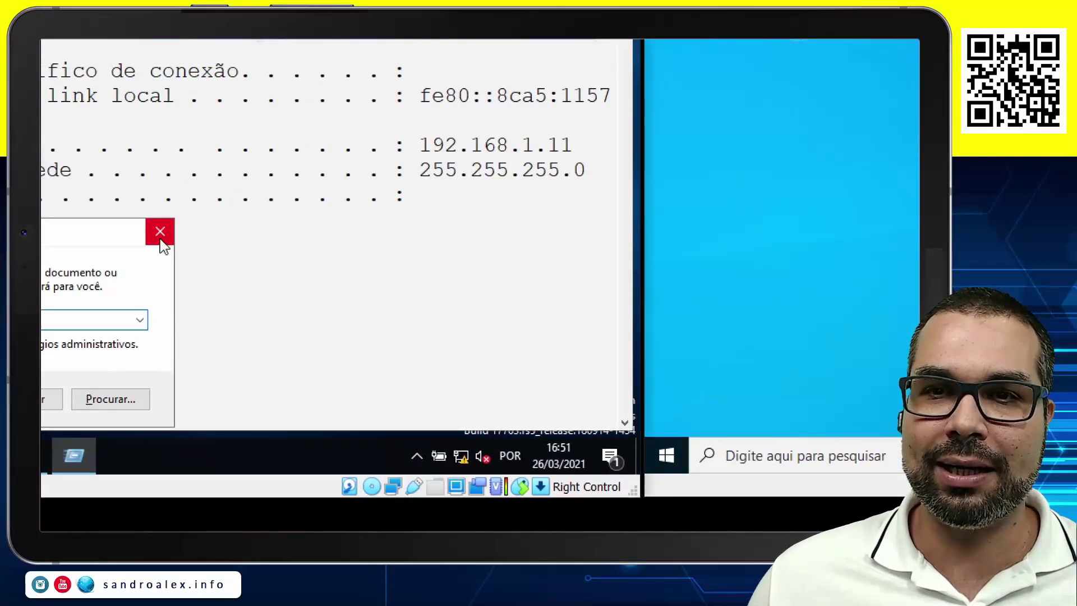
Ping the client at 192.168.1.50 from the server's command prompt.
{"action": "left_click", "coordinate": [151, 231]}
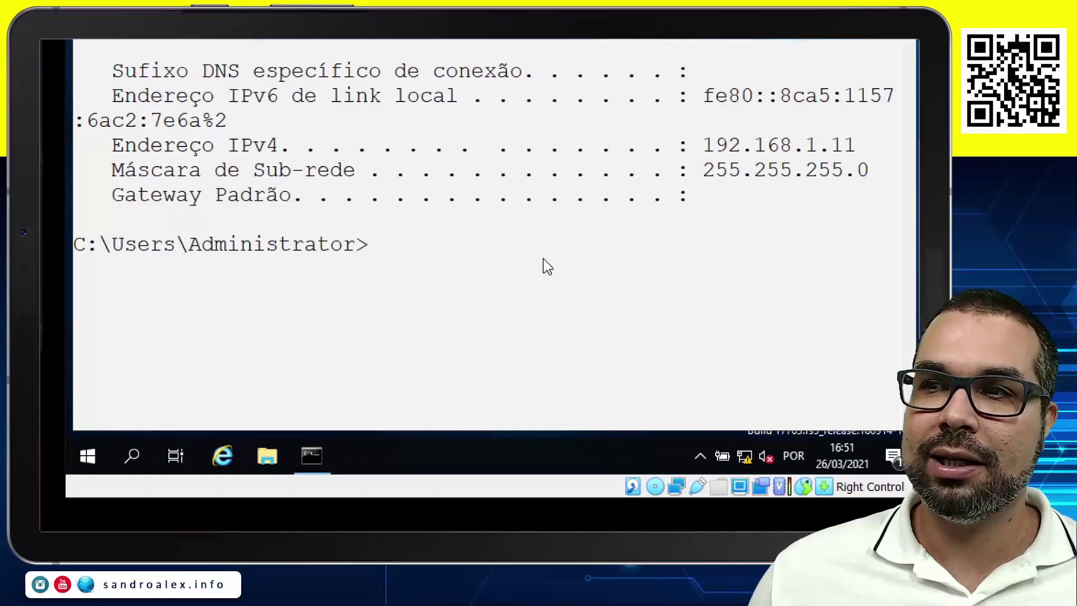
{"action": "left_click", "coordinate": [508, 163]}
{"action": "type", "text": "ping "}
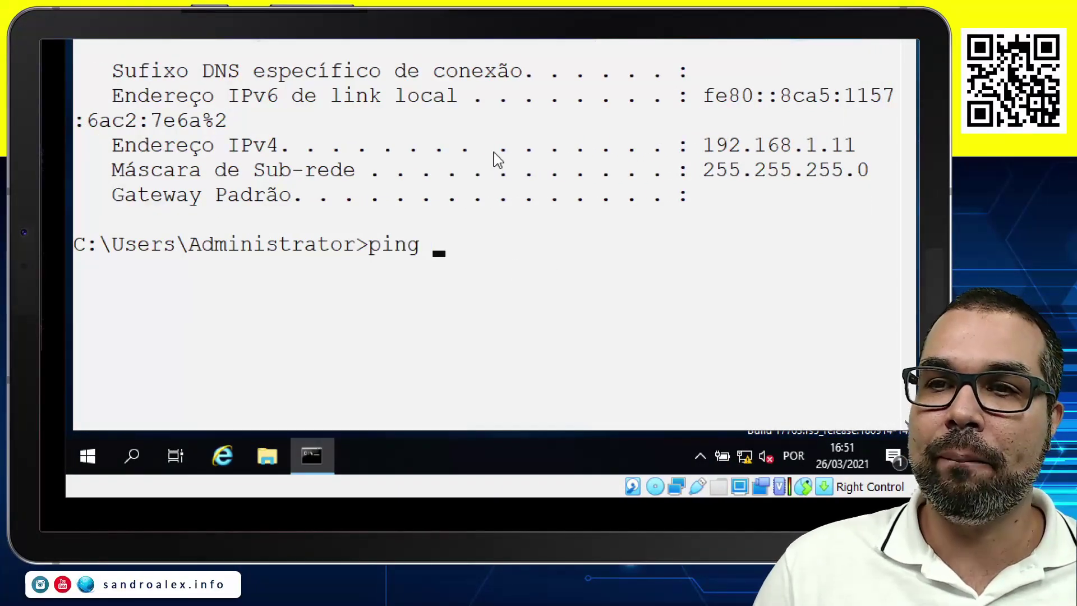
{"action": "type", "text": "1"}
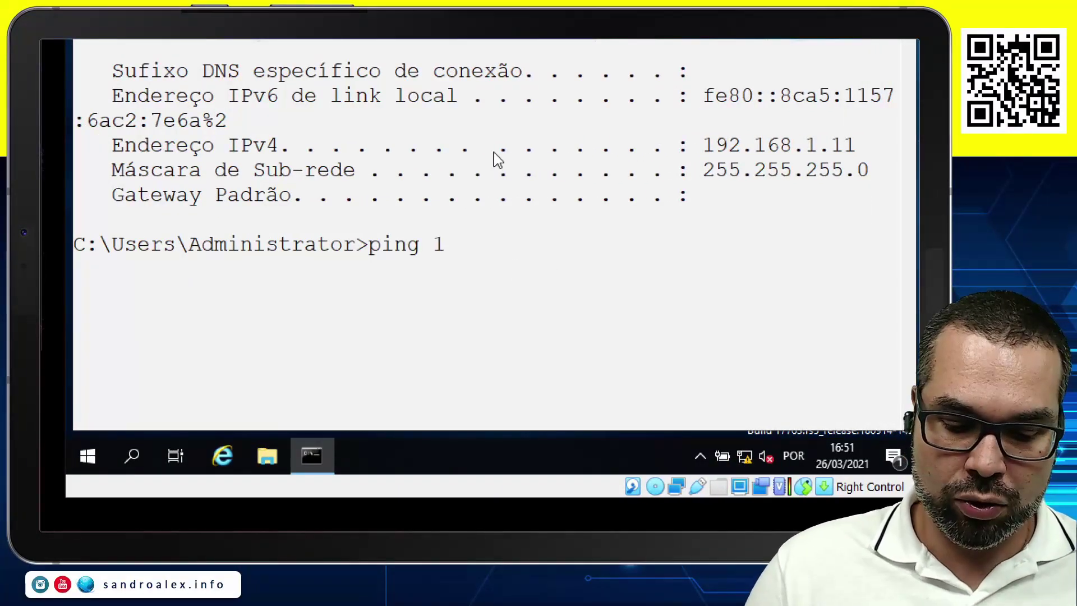
{"action": "type", "text": "92.168."}
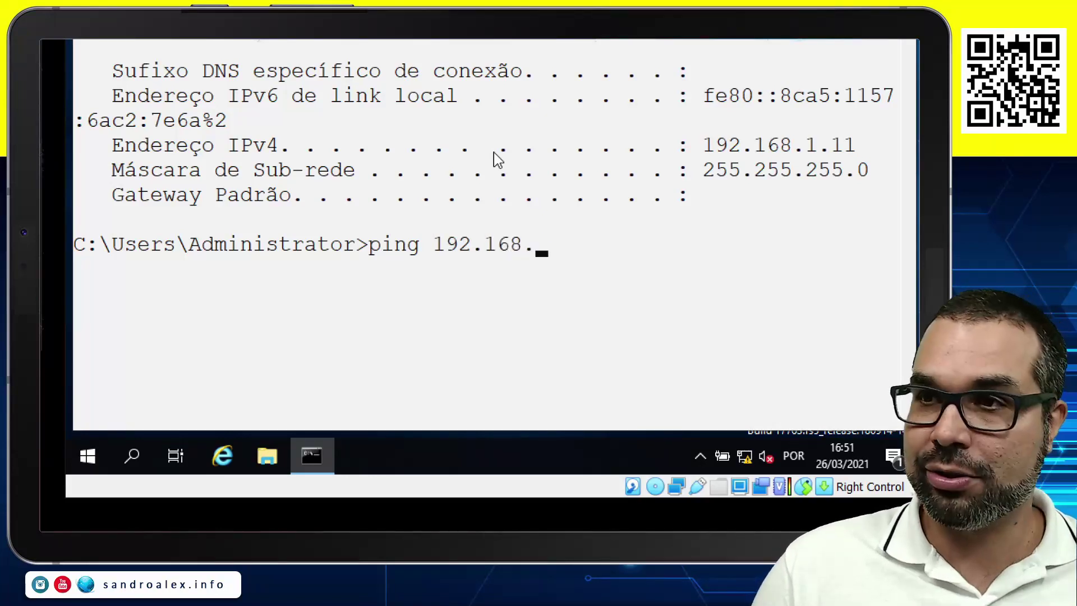
{"action": "type", "text": "1.5"}
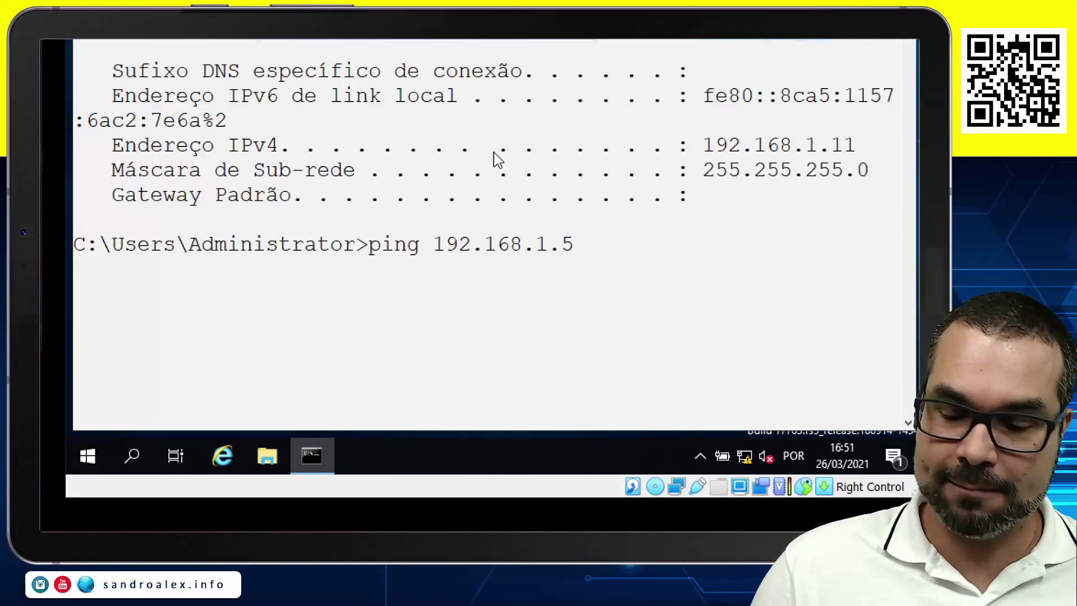
{"action": "type", "text": "0"}
{"action": "key", "text": "Return"}
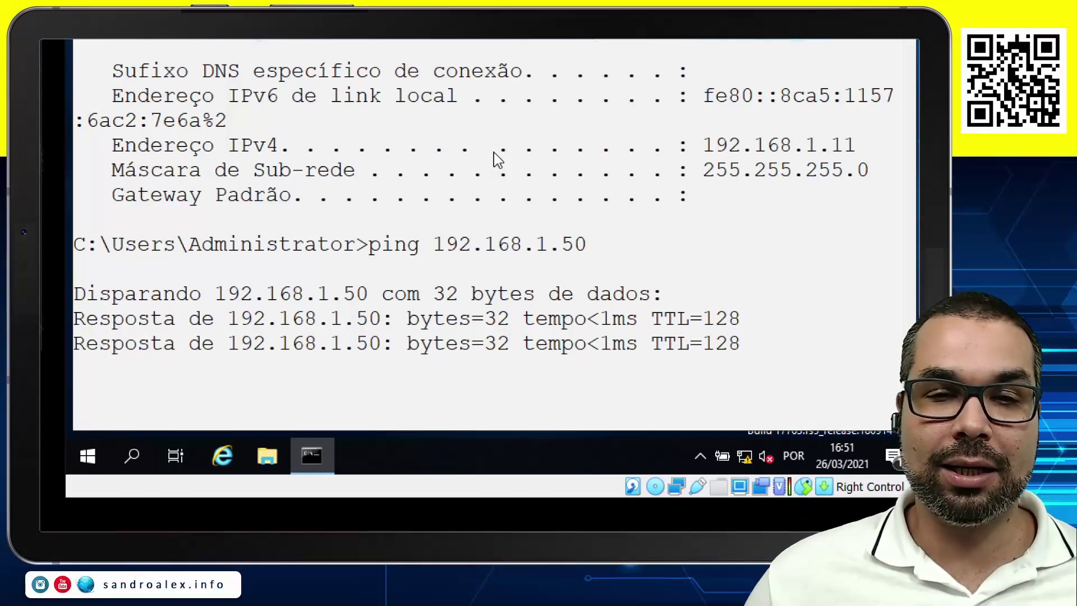
{"action": "key", "text": "ctrl+c"}
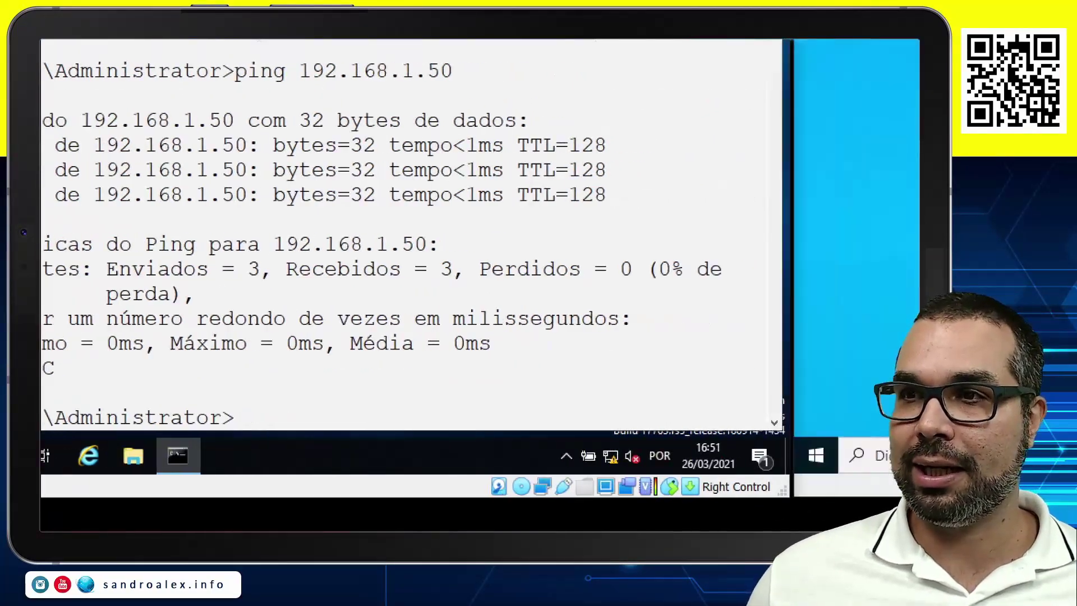
Open cmd on the client and ping the server at 192.168.1.11.
{"action": "key", "text": "super+r"}
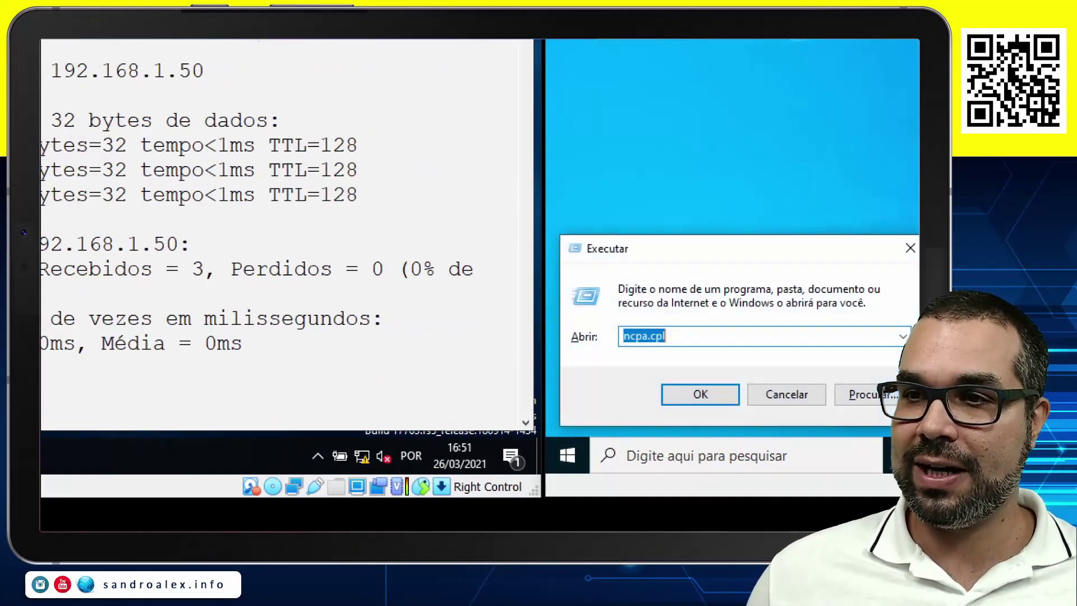
{"action": "type", "text": "cmd"}
{"action": "key", "text": "Return"}
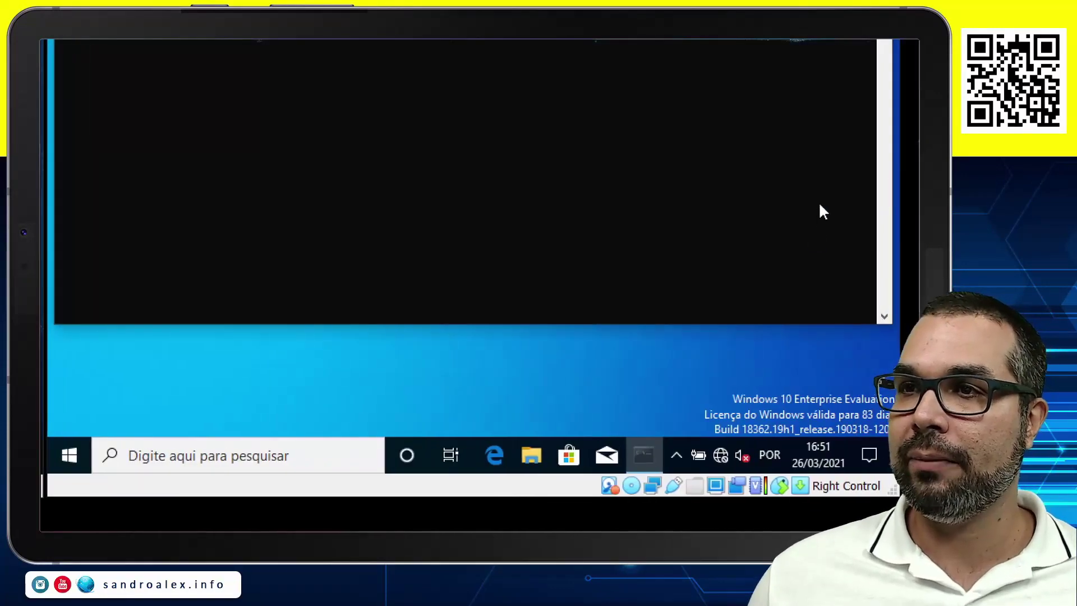
{"action": "type", "text": "ping "}
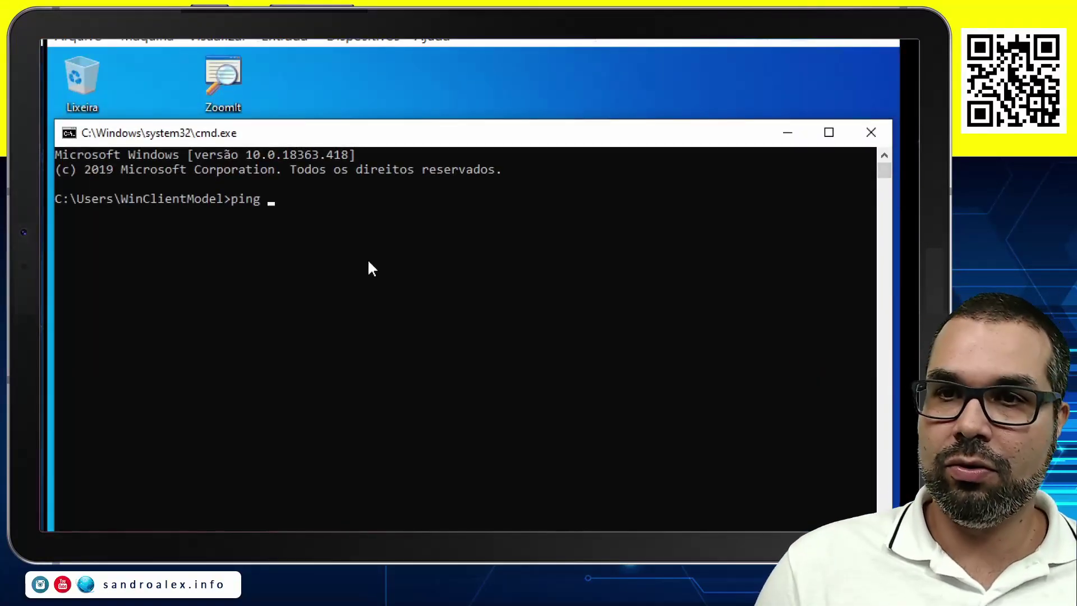
{"action": "type", "text": "192.168.1.11"}
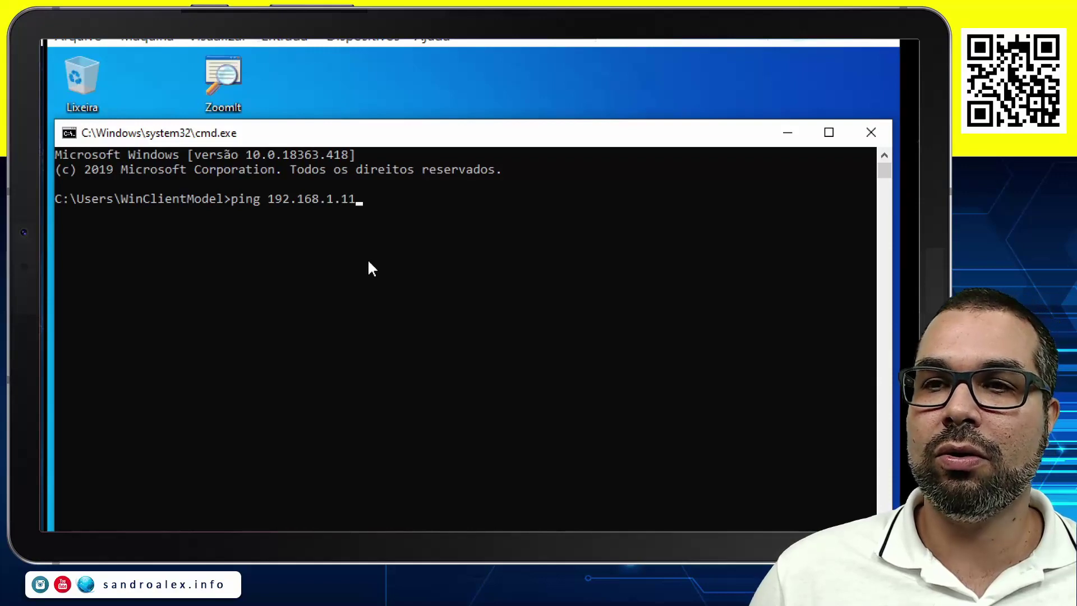
{"action": "key", "text": "Return"}
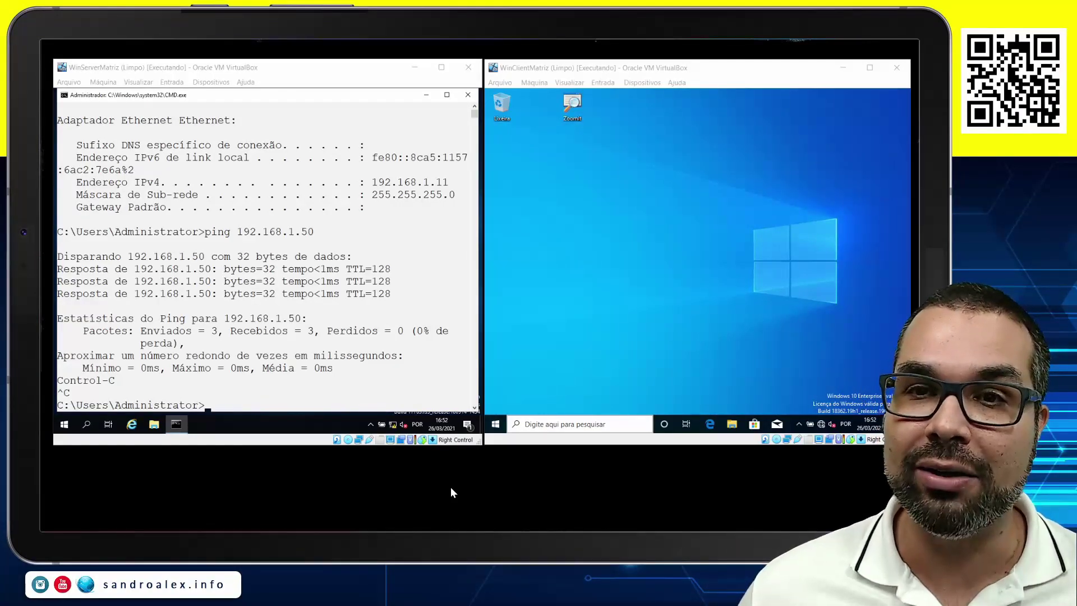
Close the server's command prompt and shut it down with reason 'Outro (planejado)'.
{"action": "left_click", "coordinate": [466, 96]}
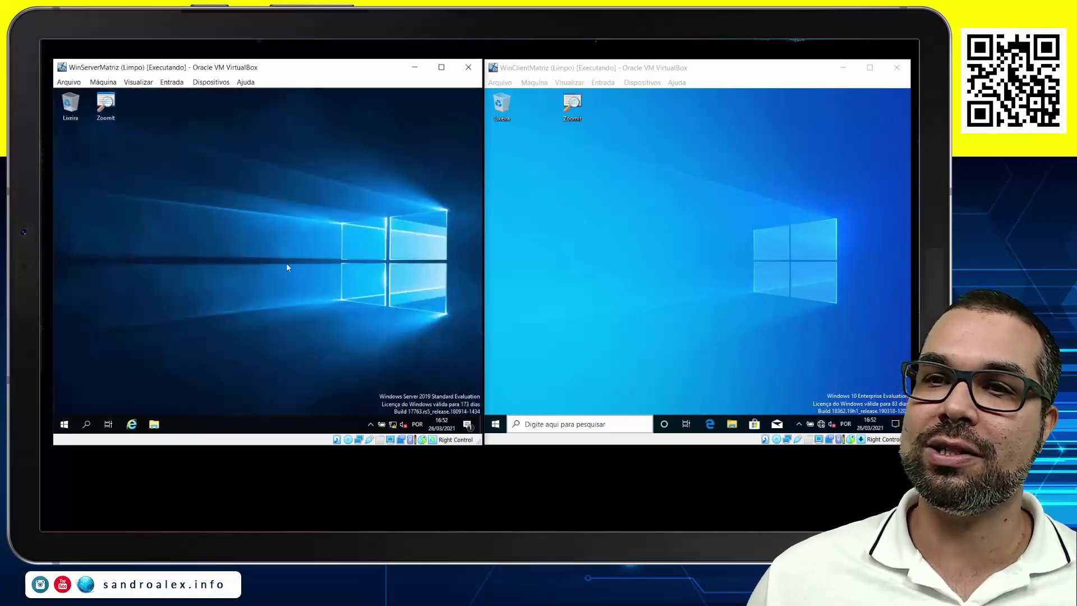
{"action": "right_click", "coordinate": [65, 424]}
{"action": "mouse_move", "coordinate": [150, 396]}
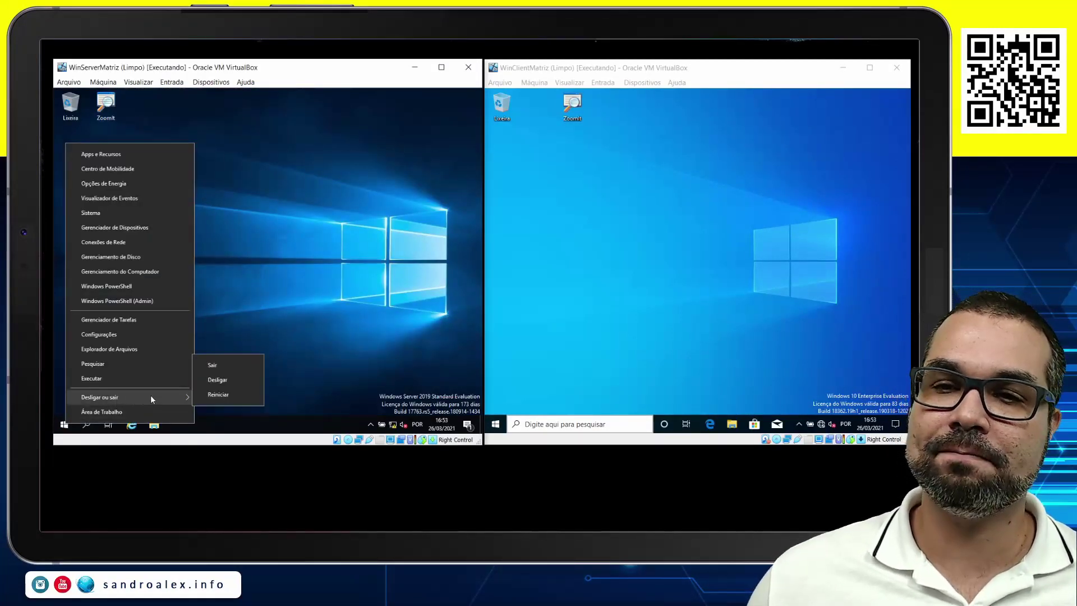
{"action": "left_click", "coordinate": [217, 381]}
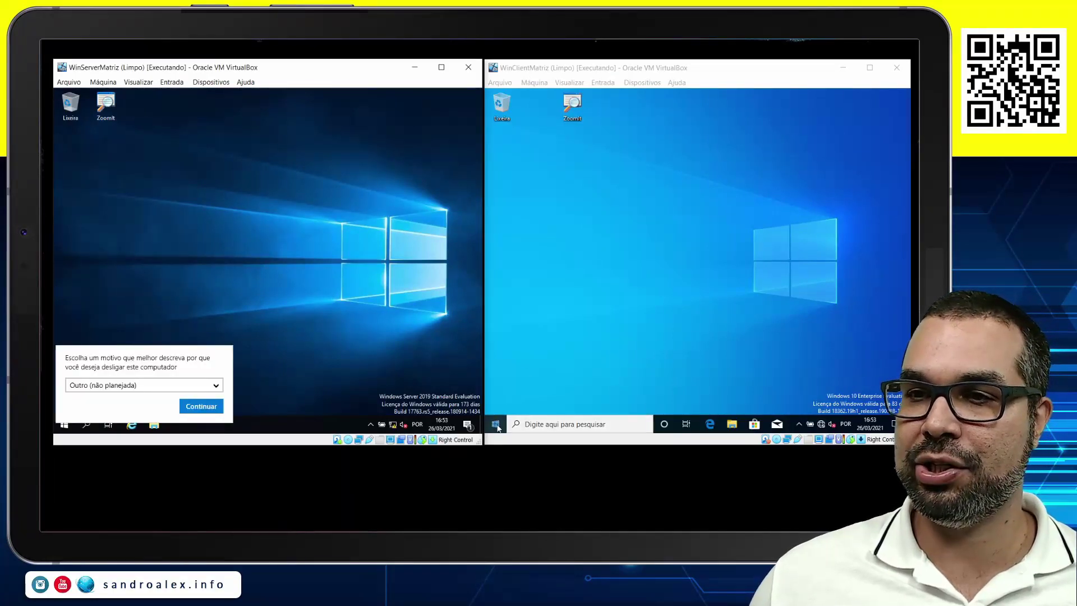
{"action": "left_click", "coordinate": [174, 387]}
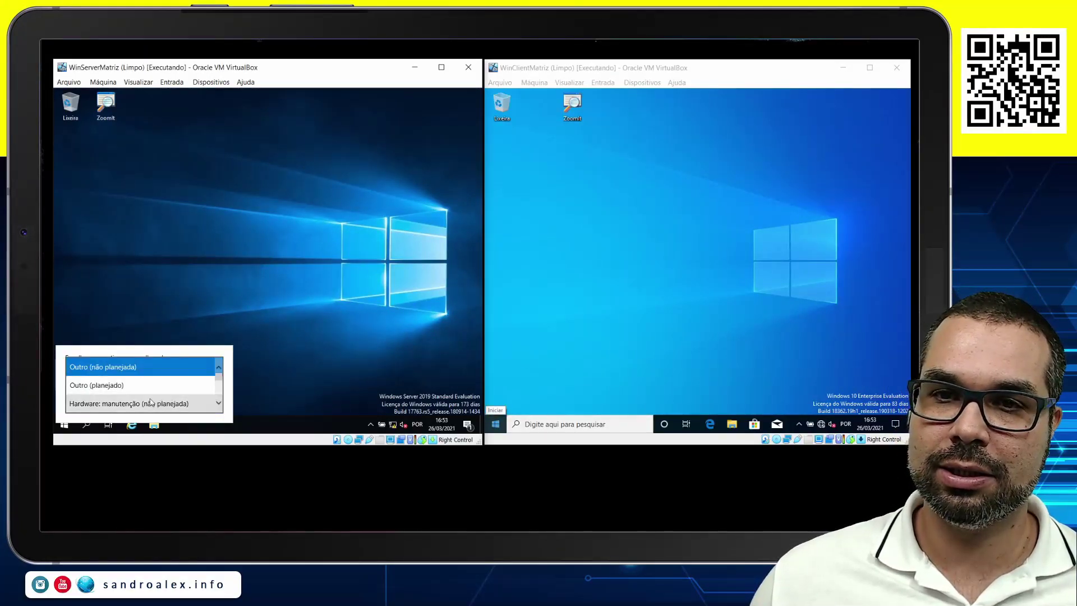
{"action": "left_click", "coordinate": [112, 385]}
{"action": "left_click", "coordinate": [191, 407]}
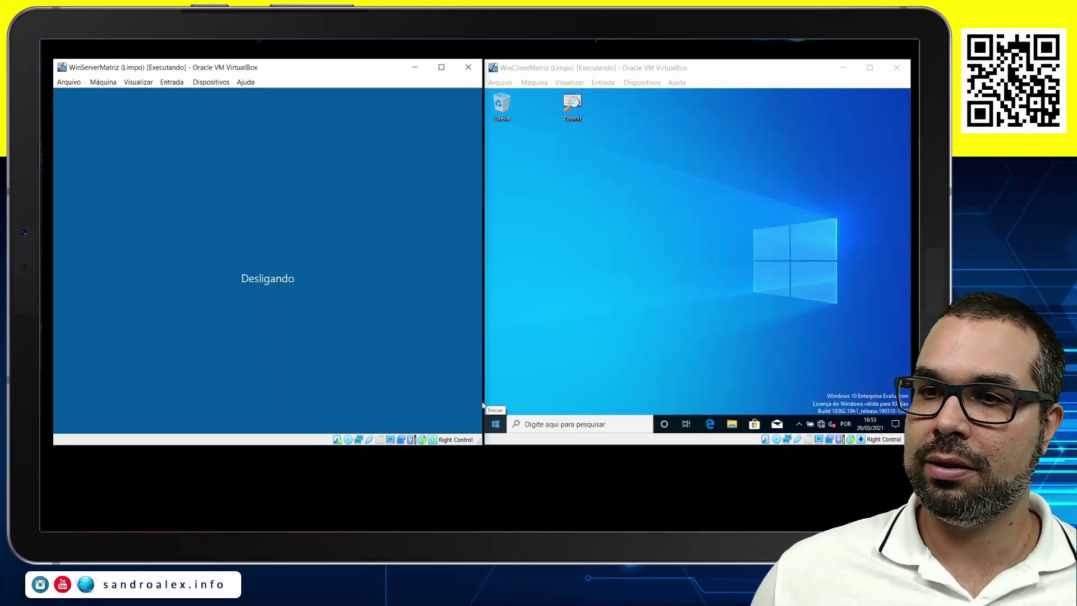
Choose a shutdown option from the client's Start power-user menu.
{"action": "left_click", "coordinate": [494, 427]}
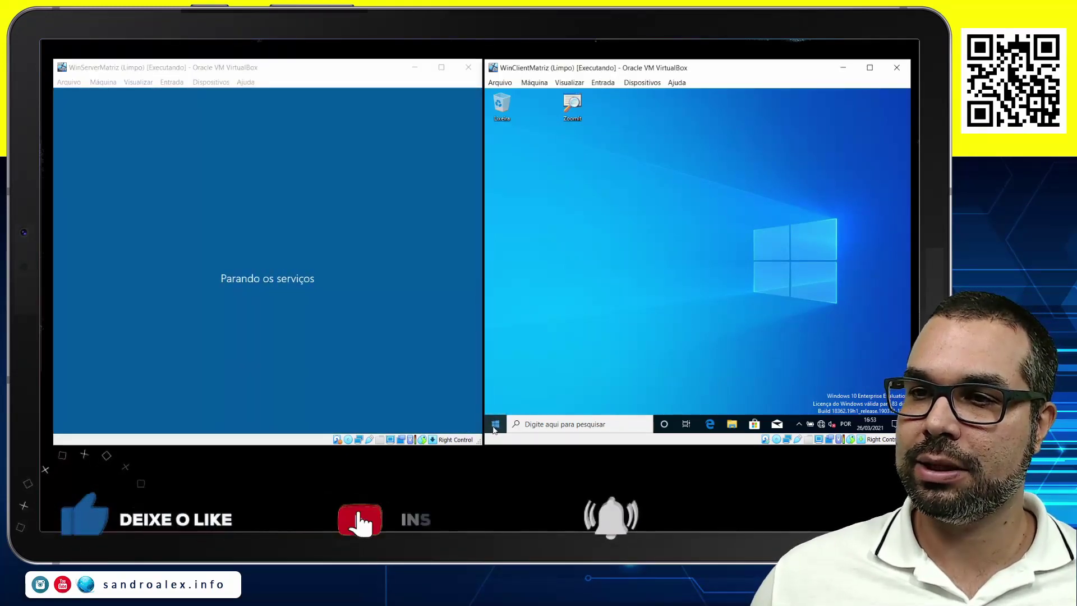
{"action": "left_click", "coordinate": [495, 426]}
{"action": "left_click", "coordinate": [495, 428]}
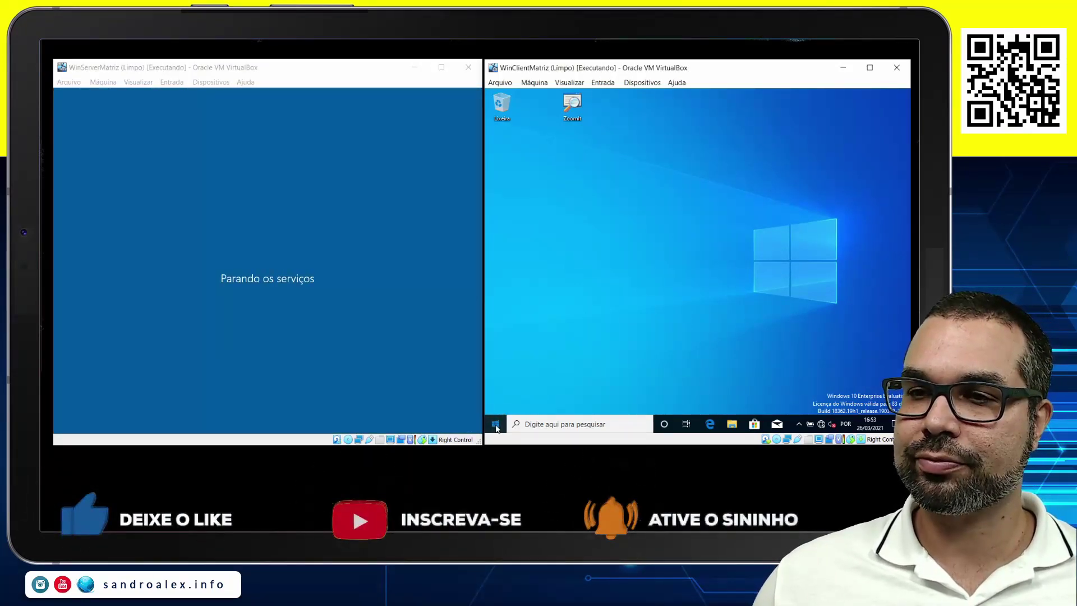
{"action": "left_click", "coordinate": [496, 427]}
{"action": "right_click", "coordinate": [496, 427]}
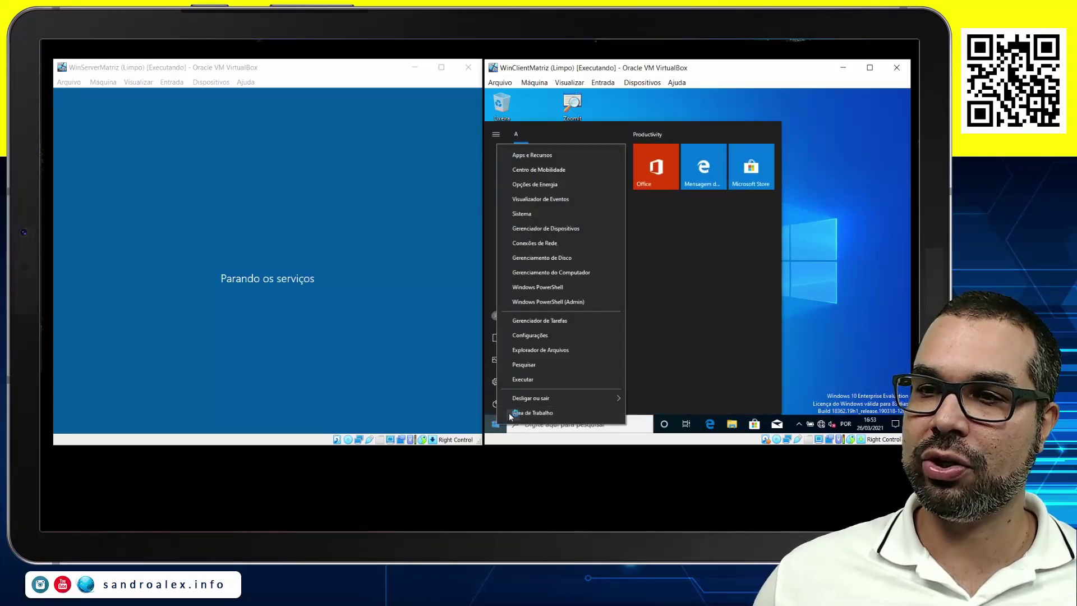
{"action": "mouse_move", "coordinate": [604, 392]}
{"action": "left_click", "coordinate": [640, 385]}
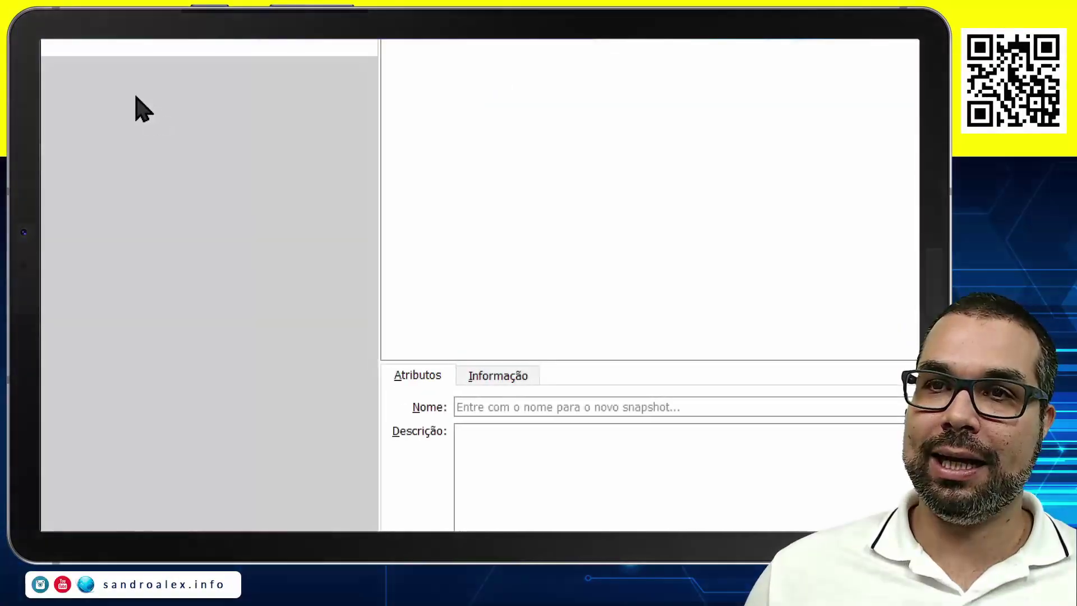
Start a new WinServerMatriz snapshot and name it 'IP e Nome'.
{"action": "left_click", "coordinate": [593, 115]}
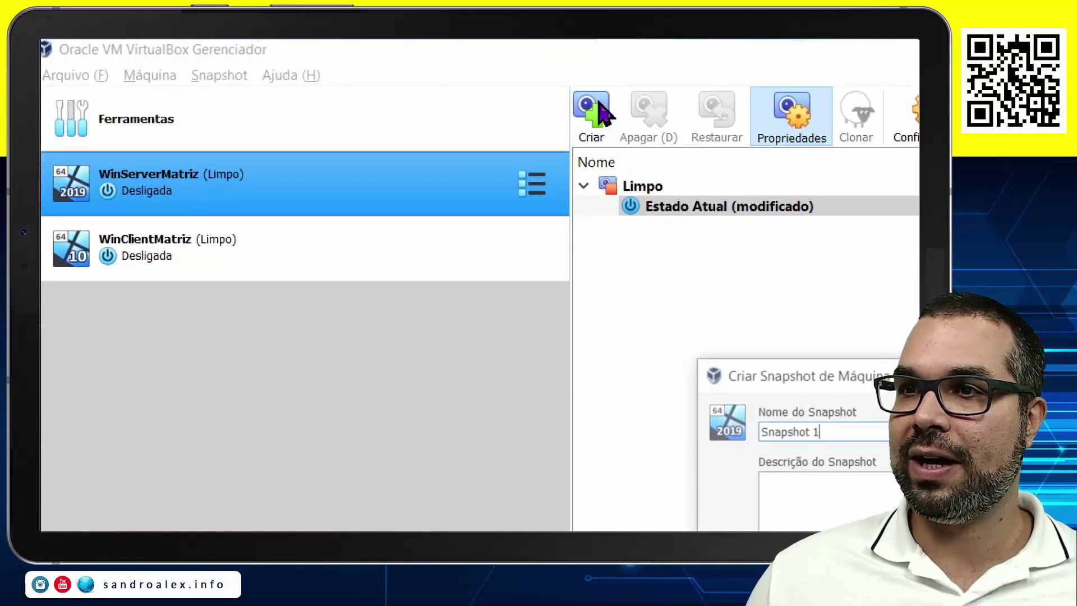
{"action": "double_click", "coordinate": [584, 430]}
{"action": "left_click", "coordinate": [583, 430]}
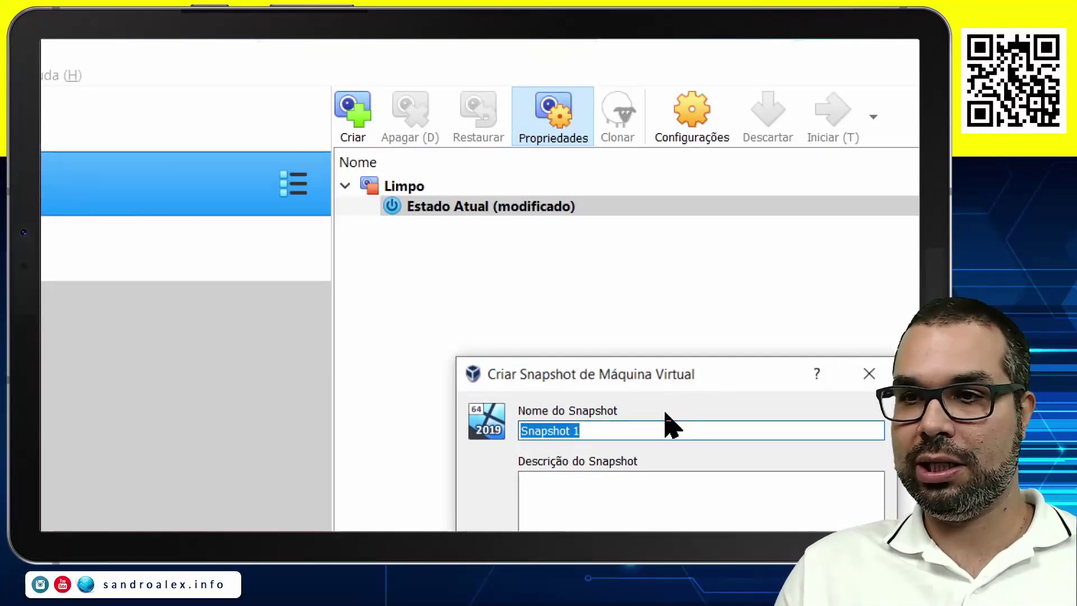
{"action": "type", "text": "IP"}
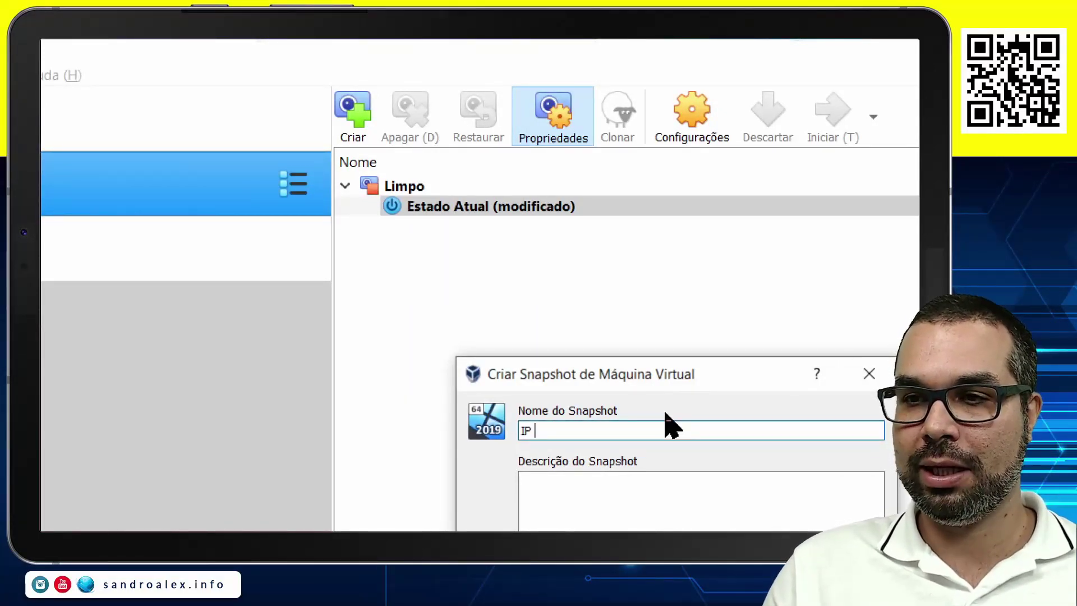
{"action": "type", "text": " e Nome"}
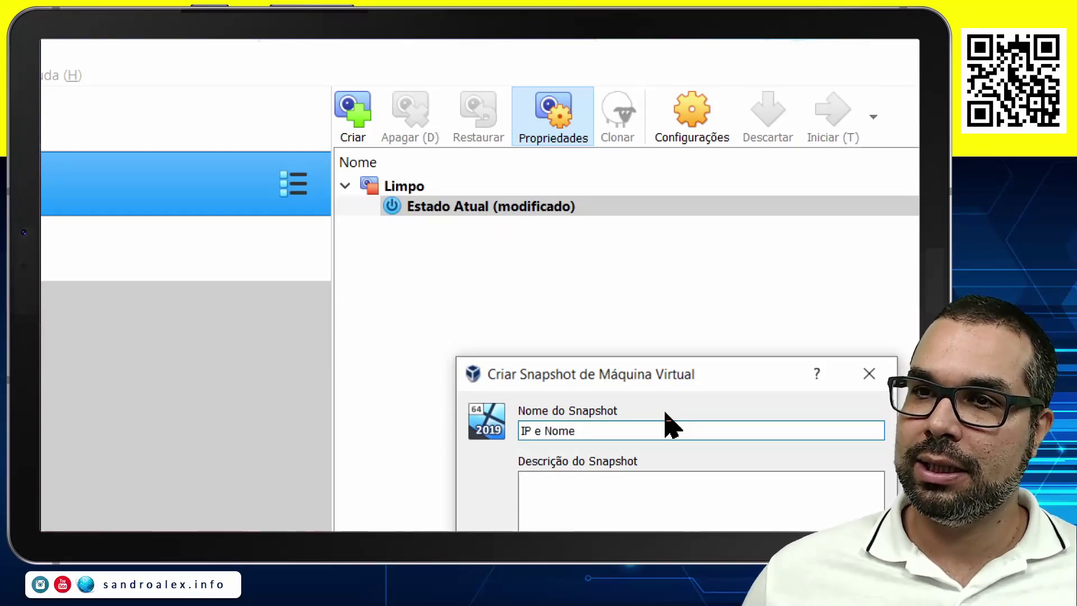
Describe it with 'Salvador' above '192.168.1.11/24' and save the snapshot.
{"action": "left_click", "coordinate": [617, 525]}
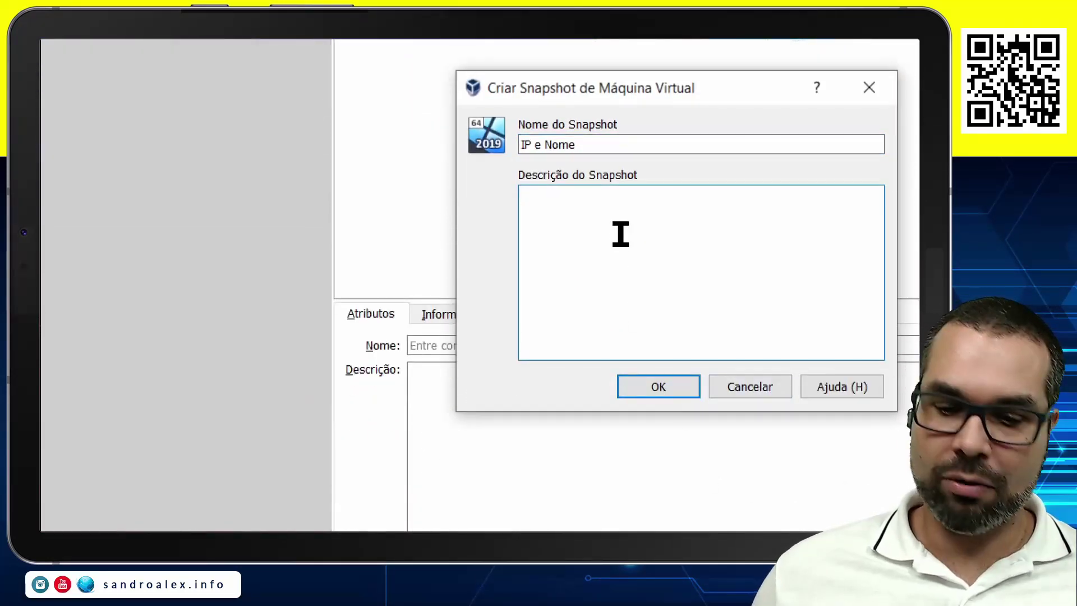
{"action": "type", "text": "192.1"}
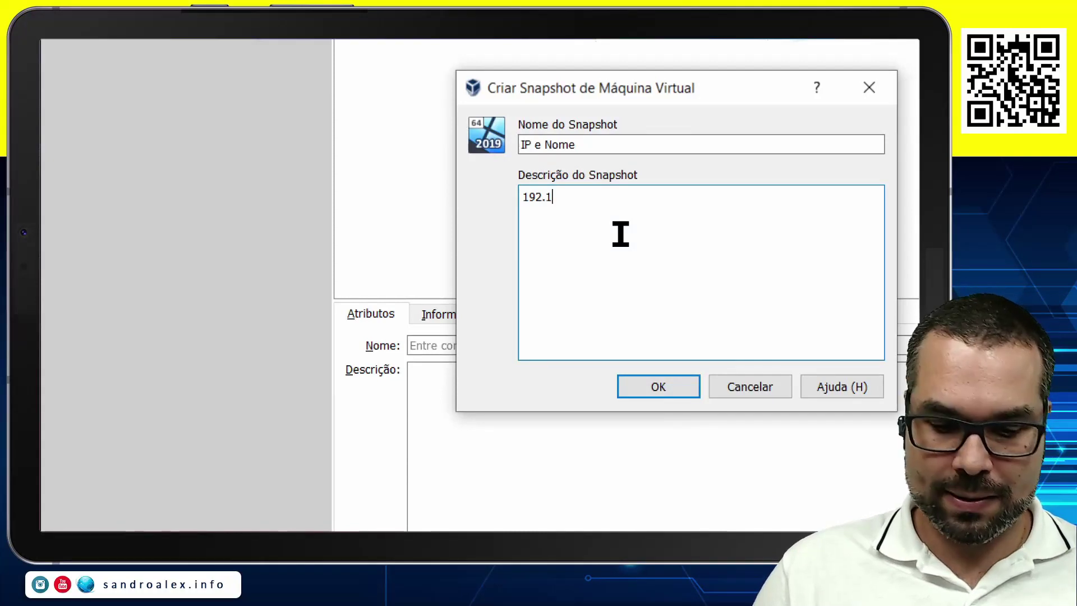
{"action": "type", "text": "68.1."}
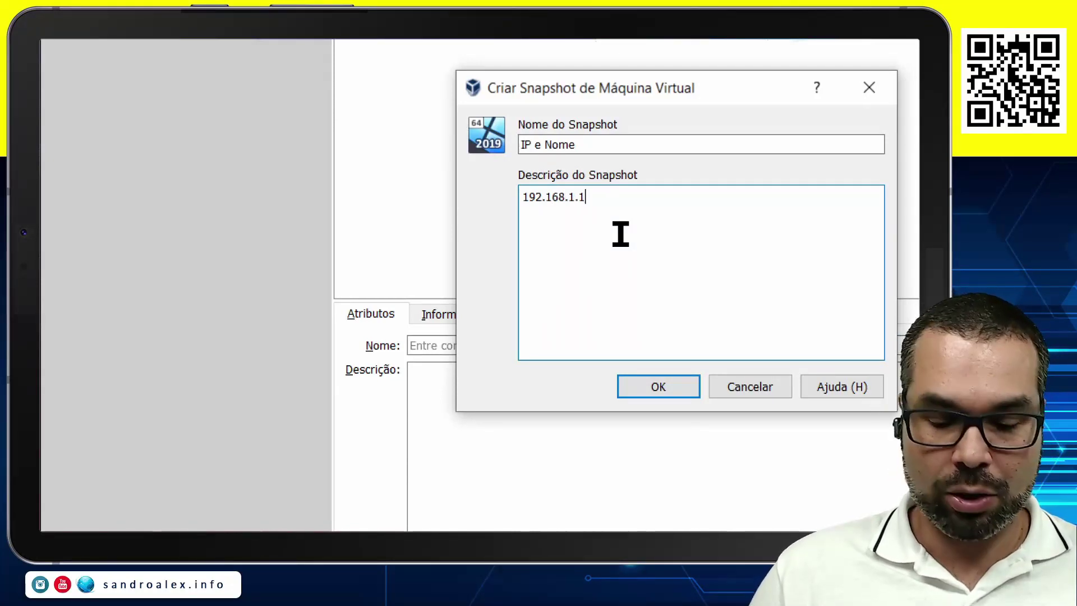
{"action": "type", "text": "11/"}
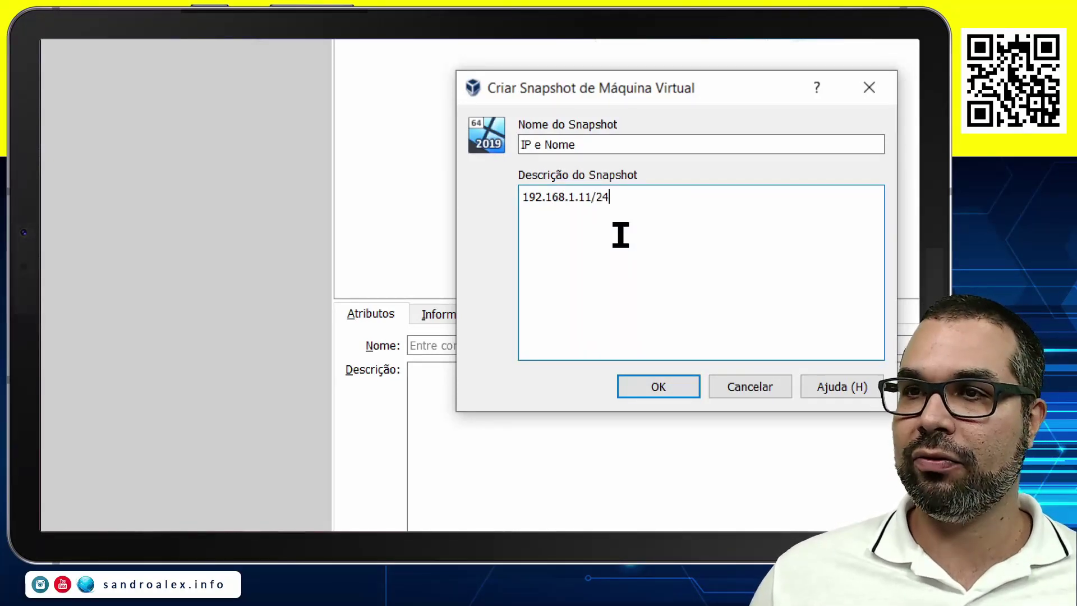
{"action": "type", "text": "24"}
{"action": "key", "text": "ctrl+Home"}
{"action": "key", "text": "Return"}
{"action": "key", "text": "Up"}
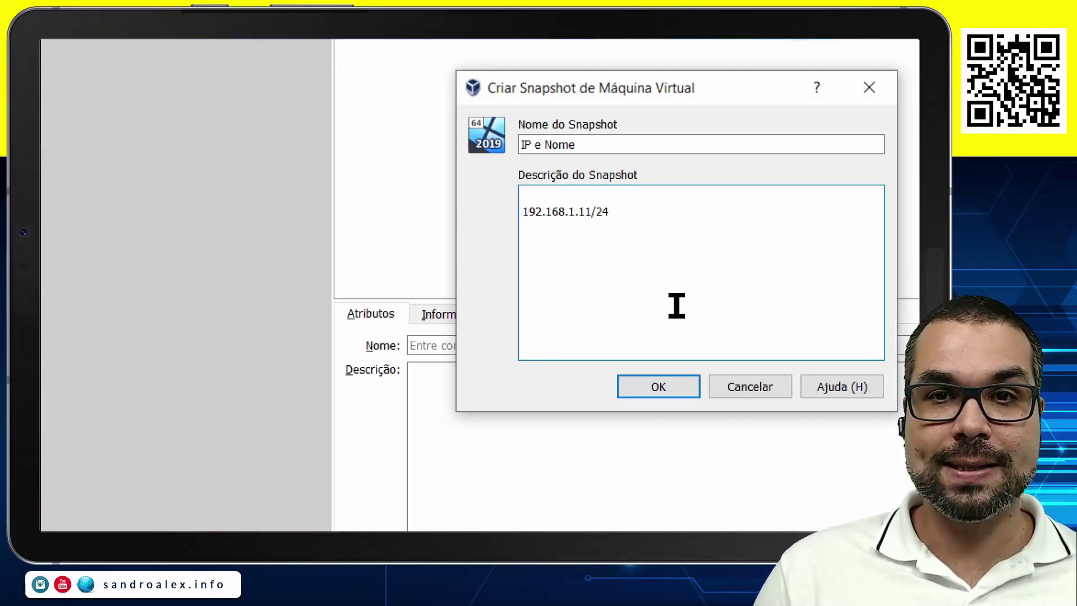
{"action": "type", "text": "Salvador"}
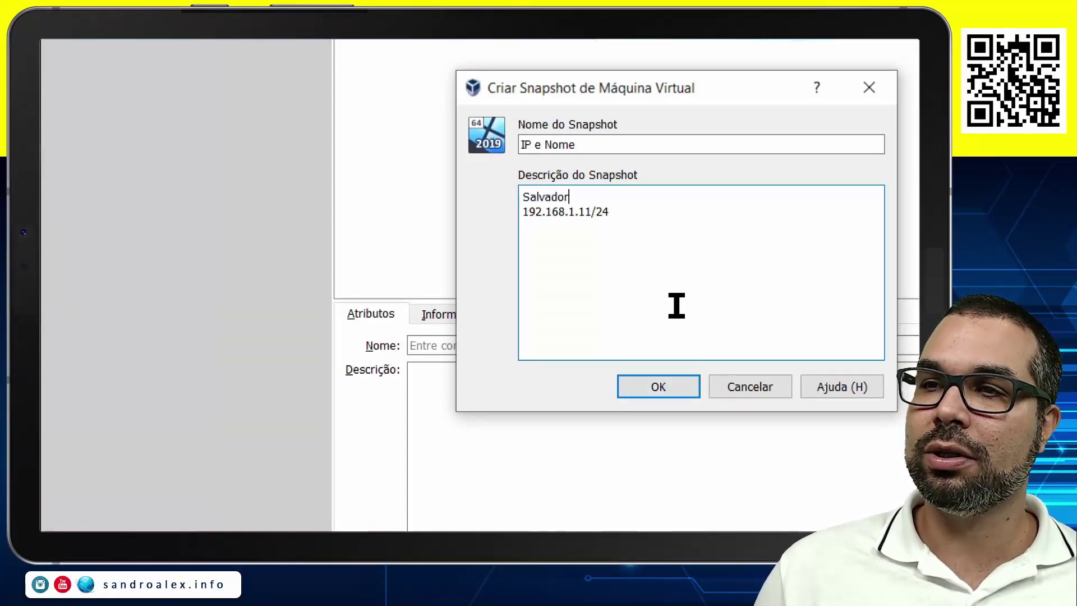
{"action": "left_click", "coordinate": [642, 391]}
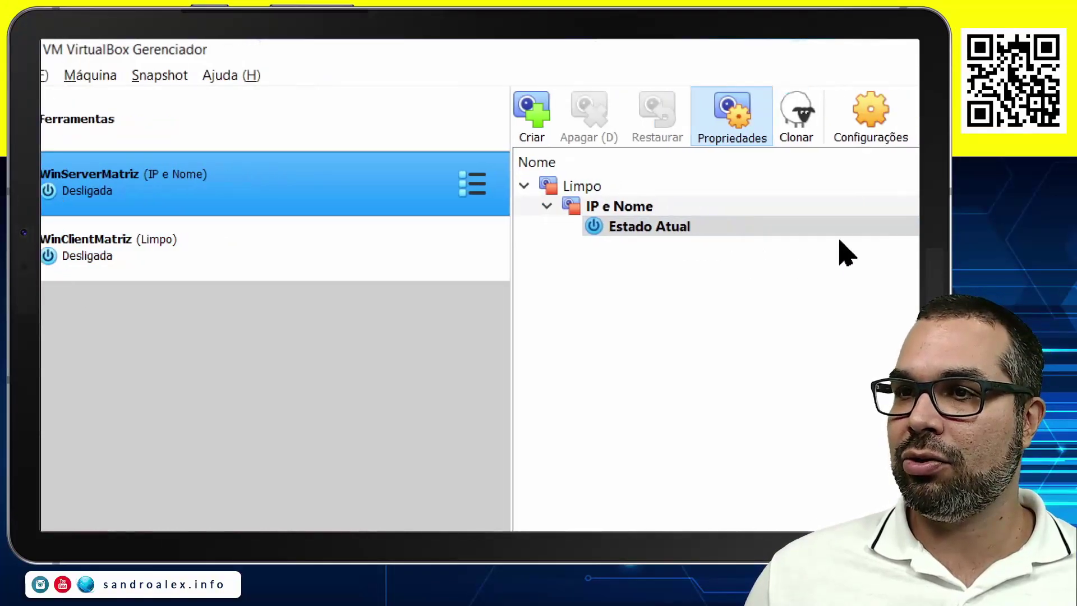
Start WinServerMatriz, then begin a WinClientMatriz snapshot named 'IP'.
{"action": "left_click", "coordinate": [820, 115]}
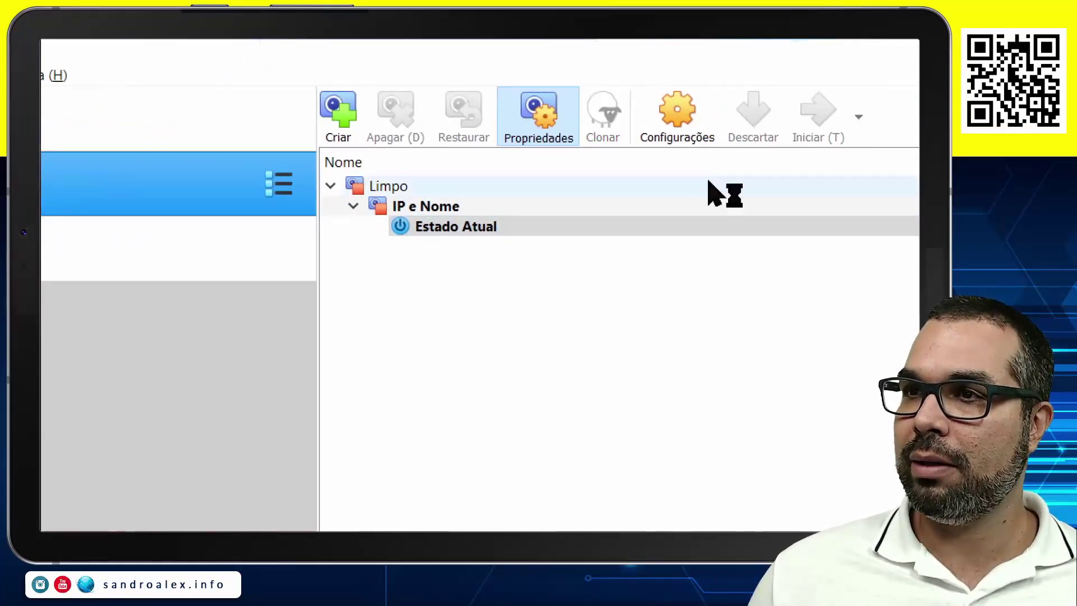
{"action": "left_click", "coordinate": [202, 255]}
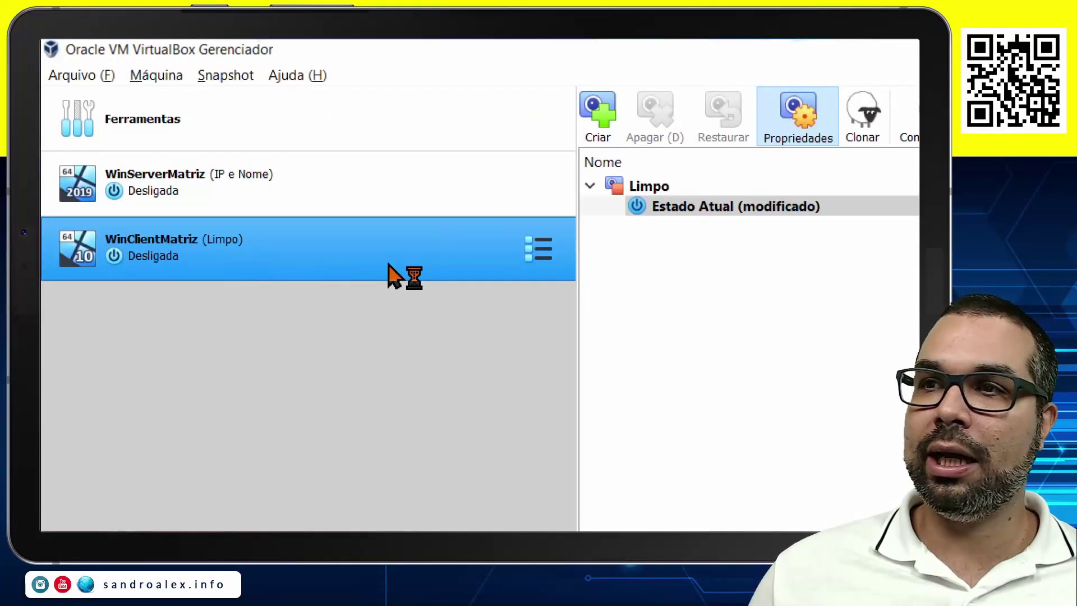
{"action": "left_click", "coordinate": [600, 118]}
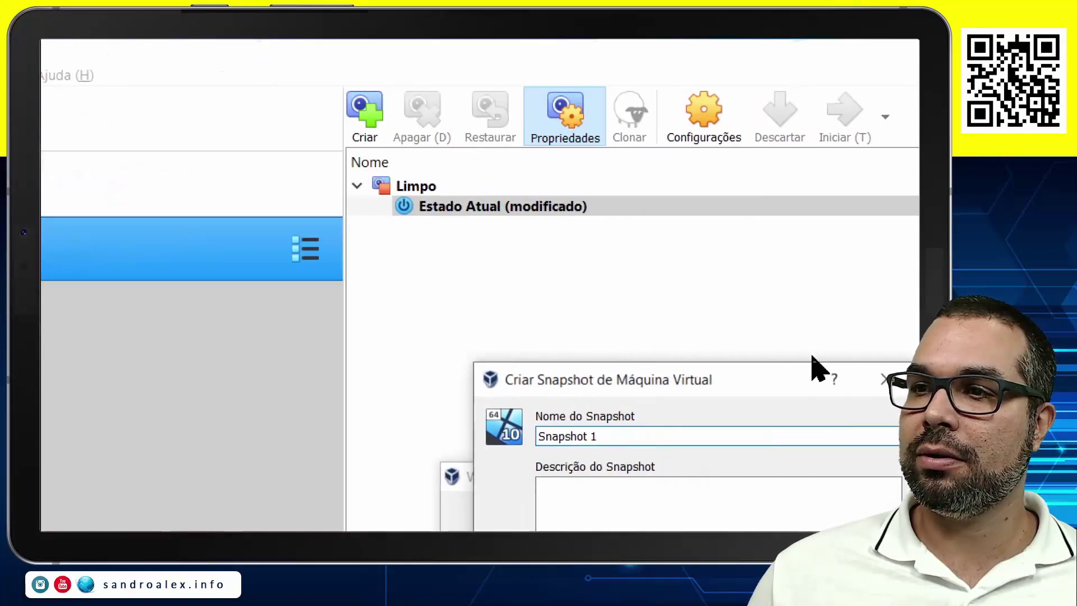
{"action": "left_click_drag", "start_coordinate": [500, 305], "coordinate": [419, 329]}
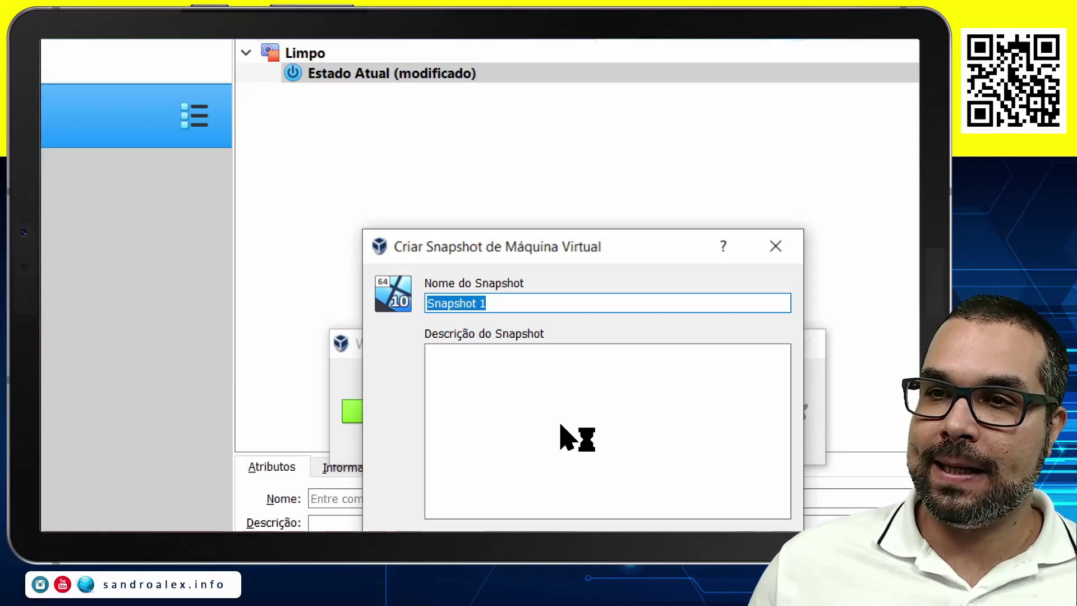
{"action": "type", "text": "IP e Nome"}
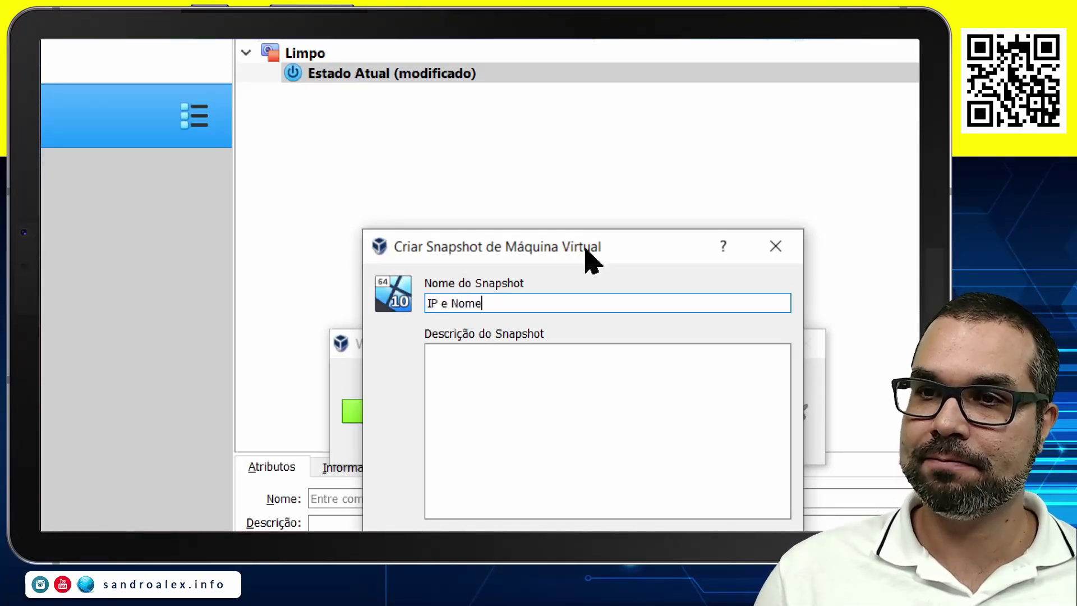
Describe the snapshot with lines 'Rede Interna: matriz', 'ClienteSSA' and '192.168.1.50'.
{"action": "left_click", "coordinate": [527, 379]}
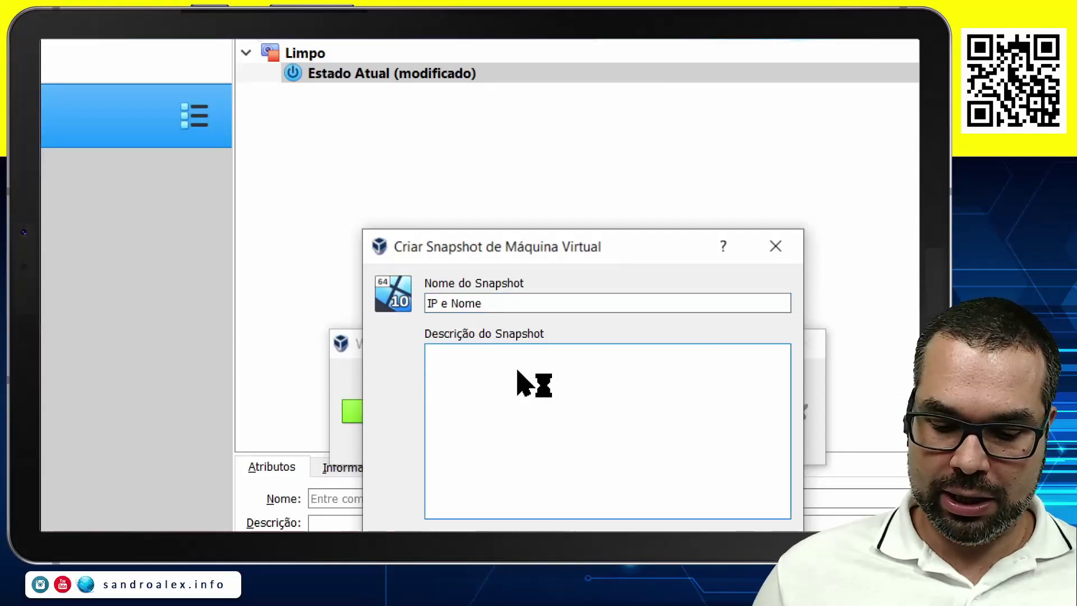
{"action": "type", "text": "ClienteSS"}
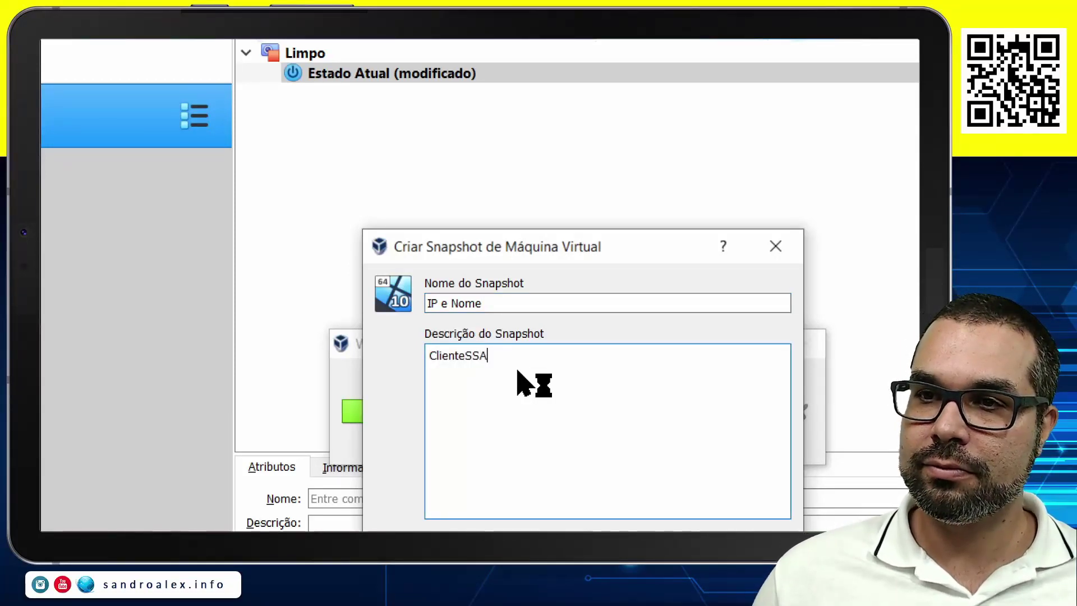
{"action": "type", "text": "A"}
{"action": "key", "text": "Return"}
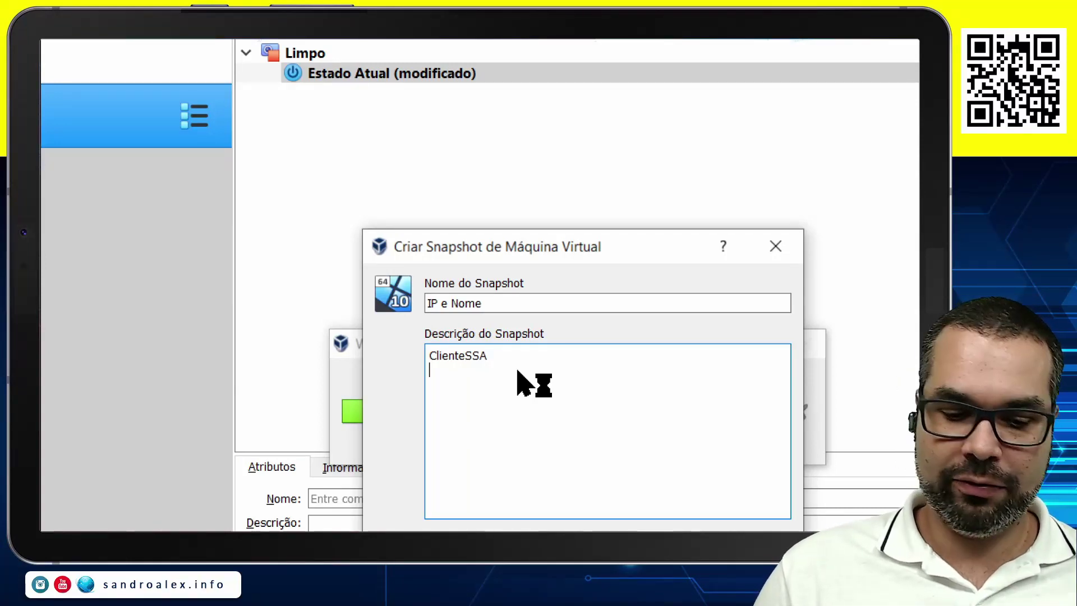
{"action": "type", "text": "192.168."}
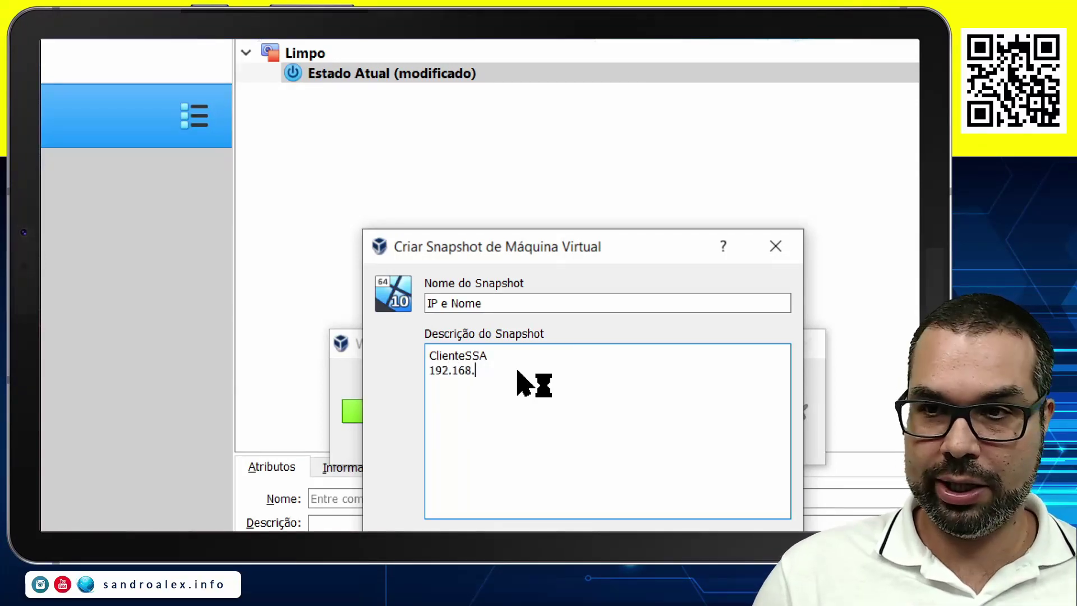
{"action": "type", "text": "1.509"}
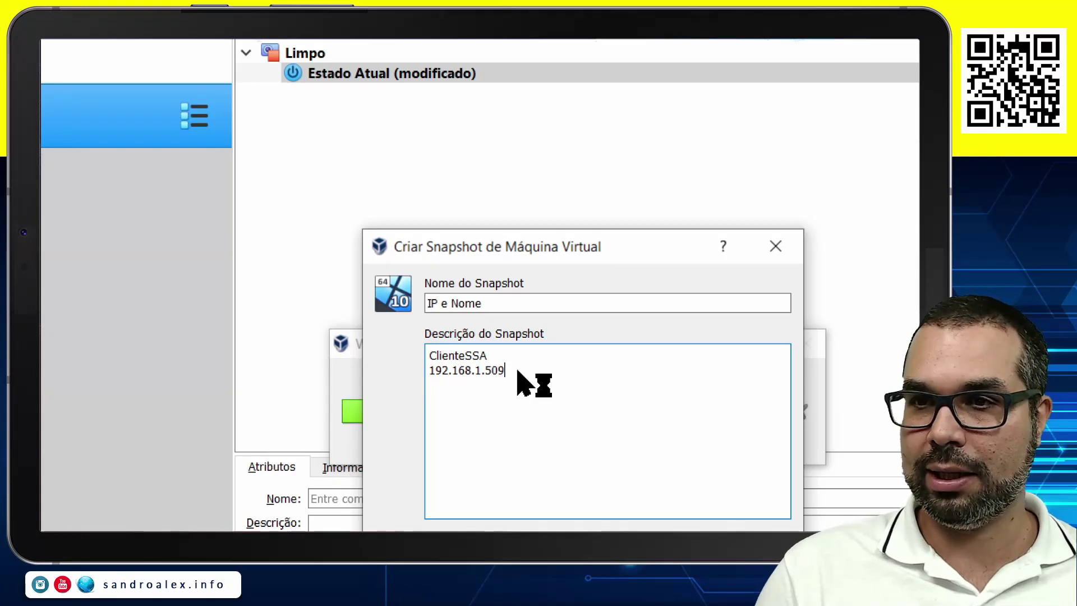
{"action": "key", "text": "ctrl+Home"}
{"action": "key", "text": "Return"}
{"action": "type", "text": "R"}
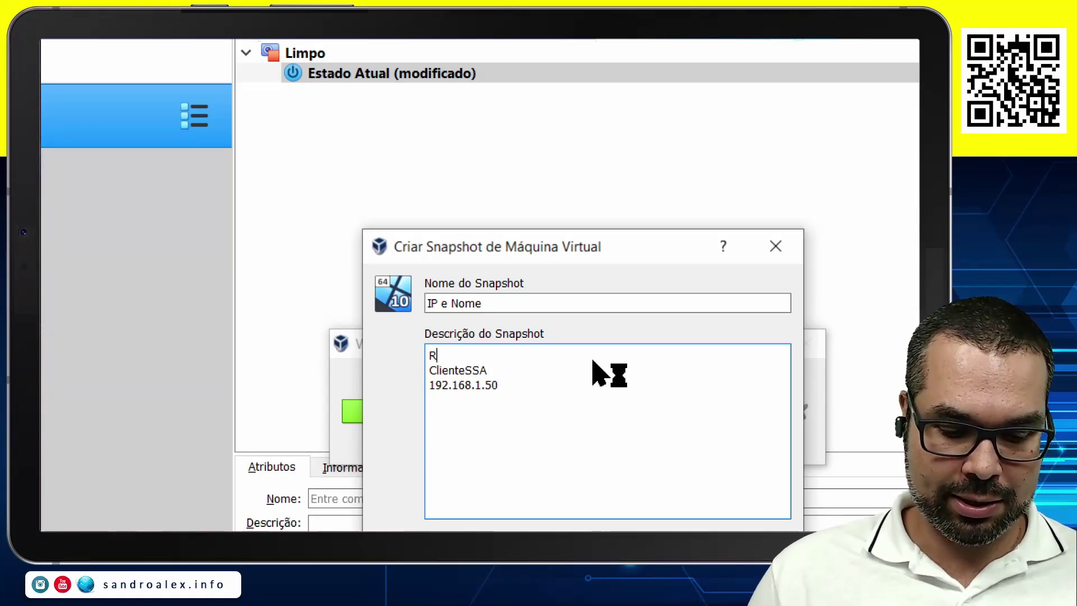
{"action": "type", "text": "ede Inter"}
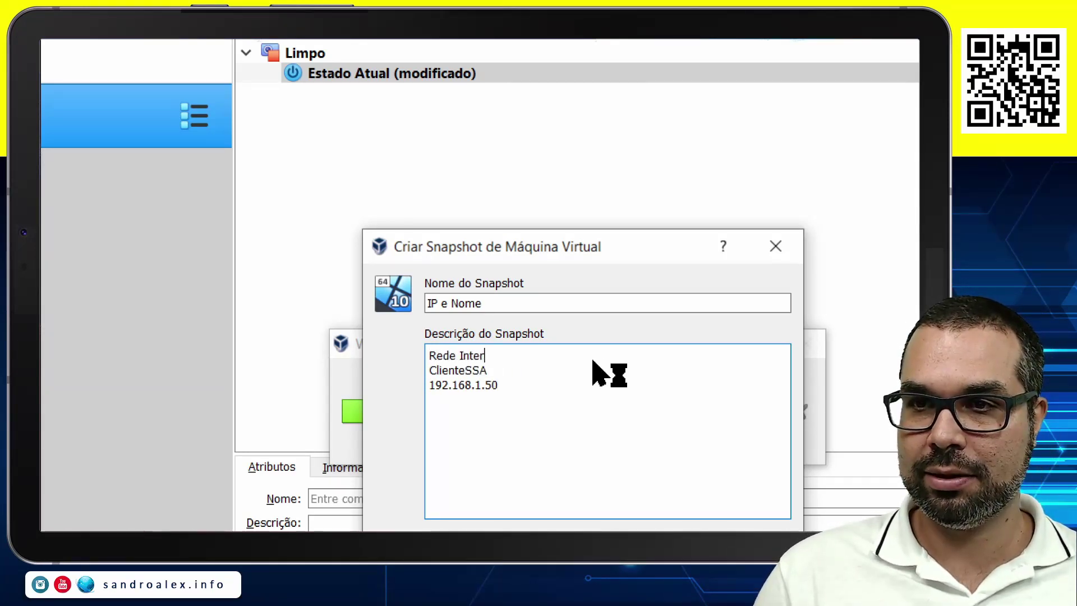
{"action": "type", "text": "na:"}
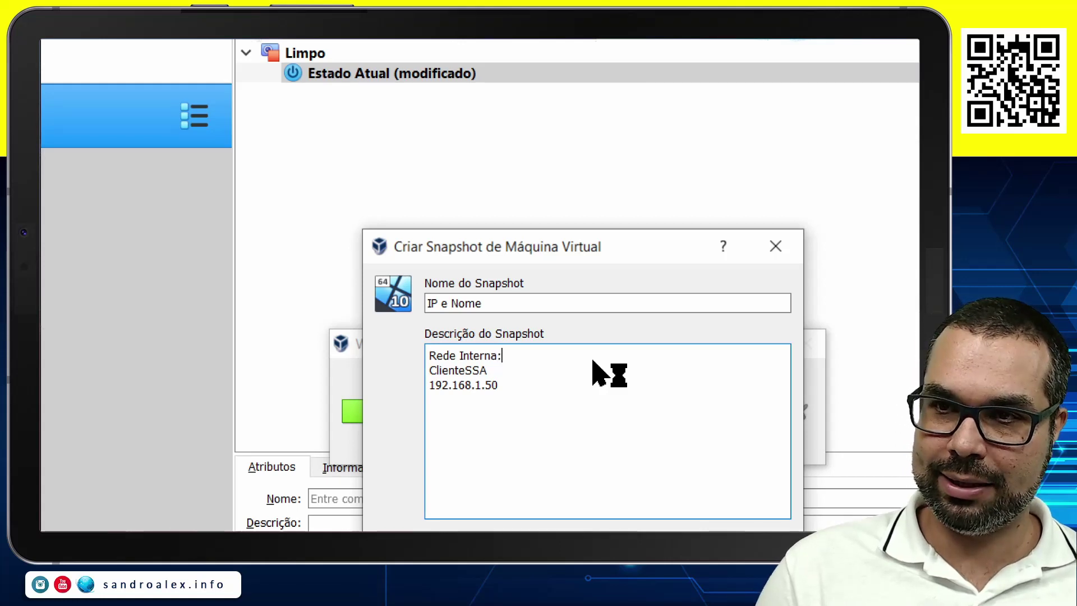
{"action": "type", "text": " matriz"}
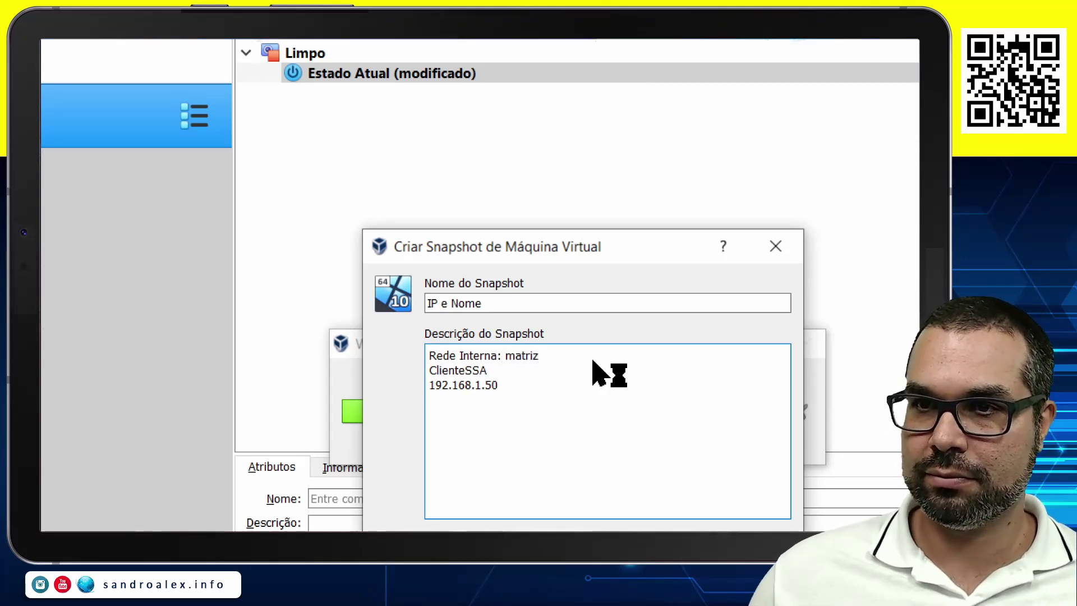
Change the snapshot name to 'IP, Nome e Rede Matriz' and save it.
{"action": "left_click", "coordinate": [448, 305]}
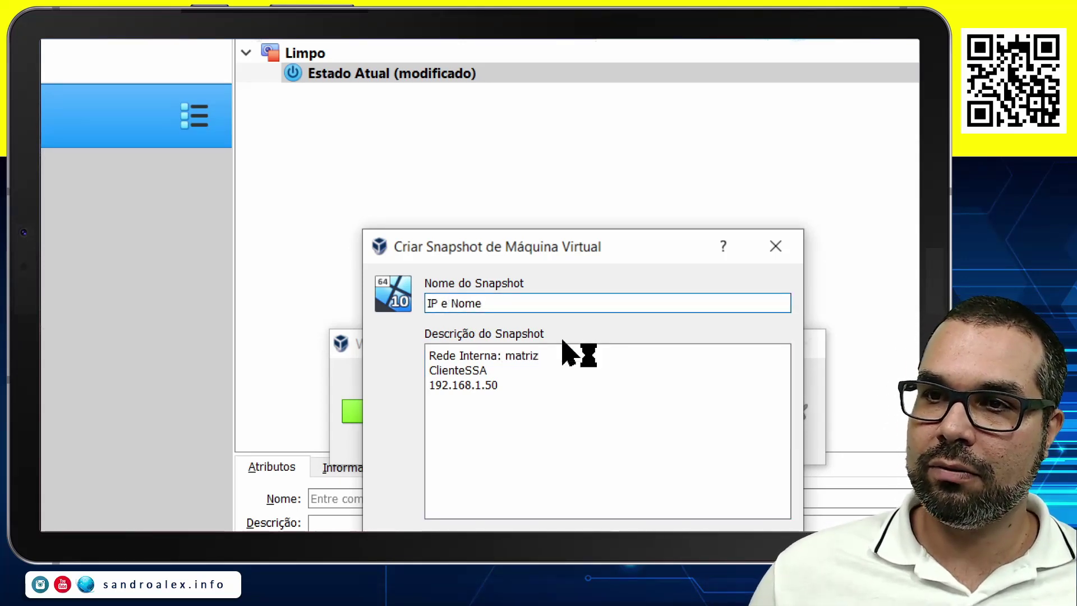
{"action": "key", "text": "BackSpace"}
{"action": "key", "text": "BackSpace"}
{"action": "type", "text": ","}
{"action": "key", "text": "End"}
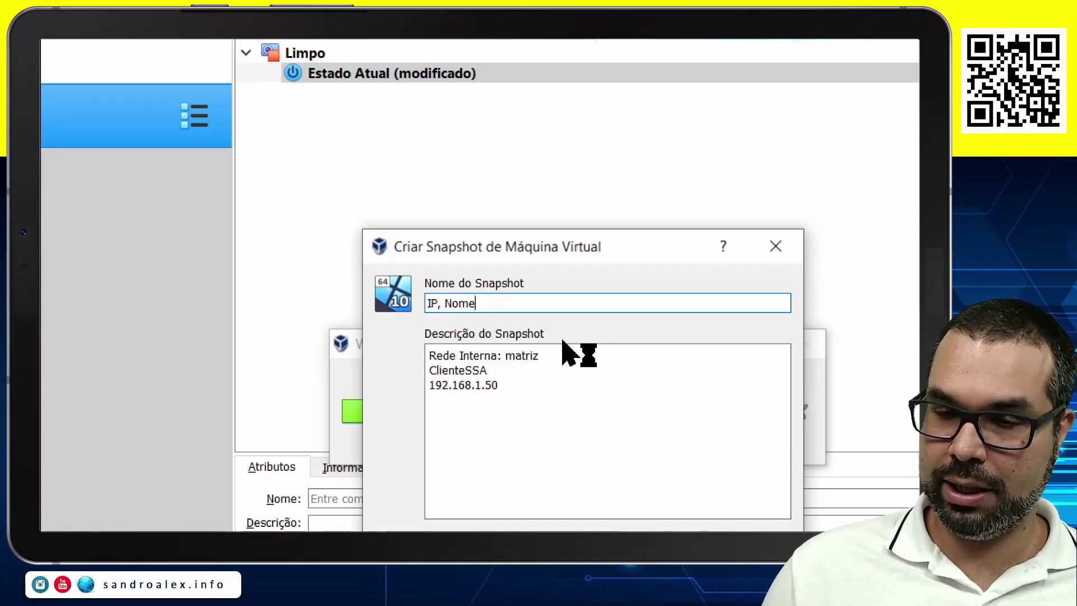
{"action": "type", "text": "e R"}
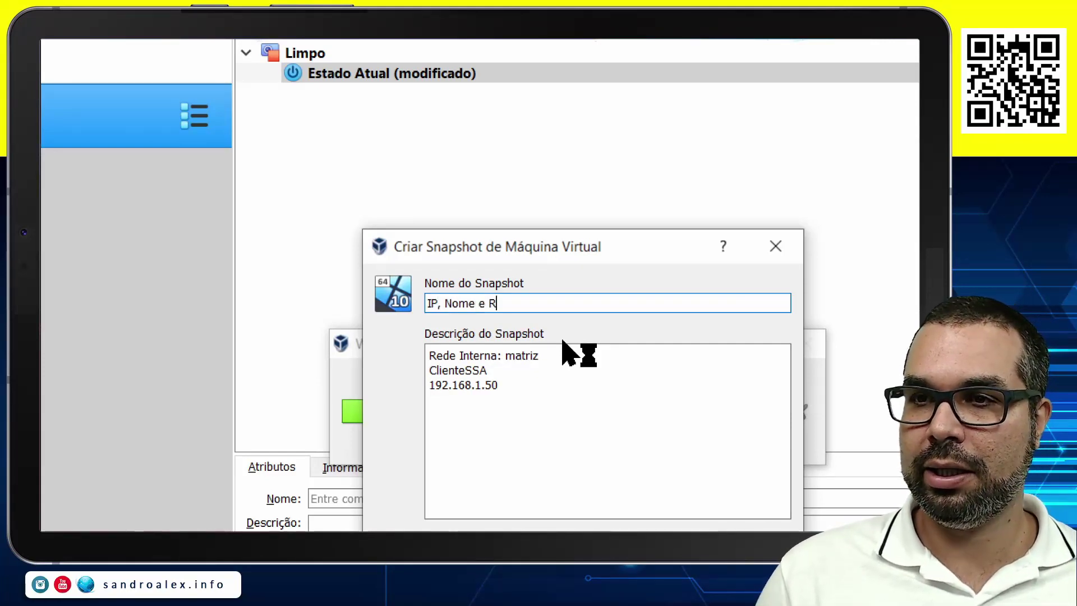
{"action": "type", "text": "ede "}
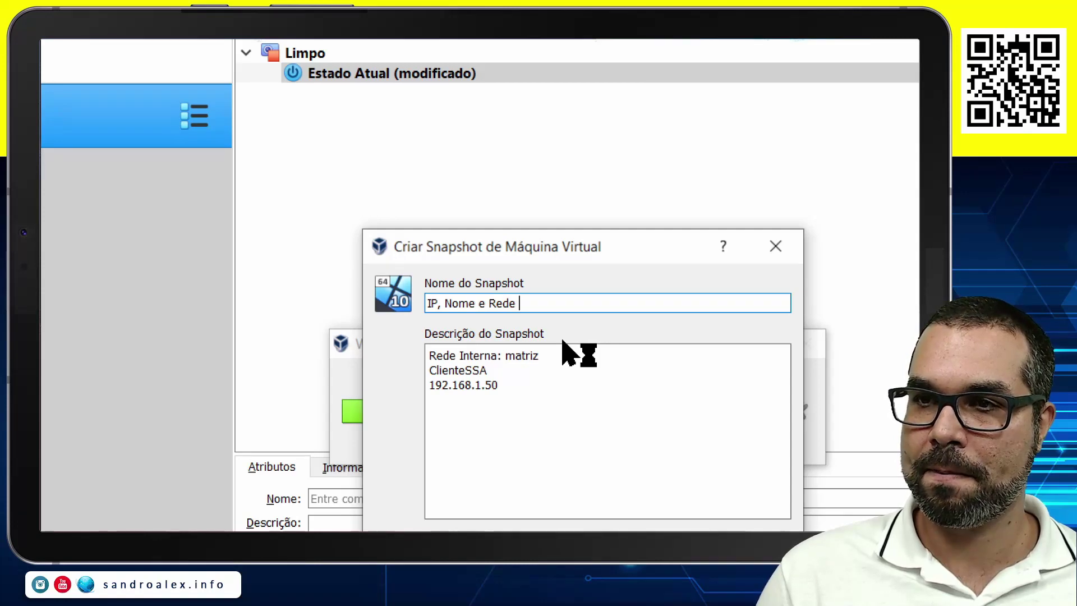
{"action": "type", "text": "Matriz"}
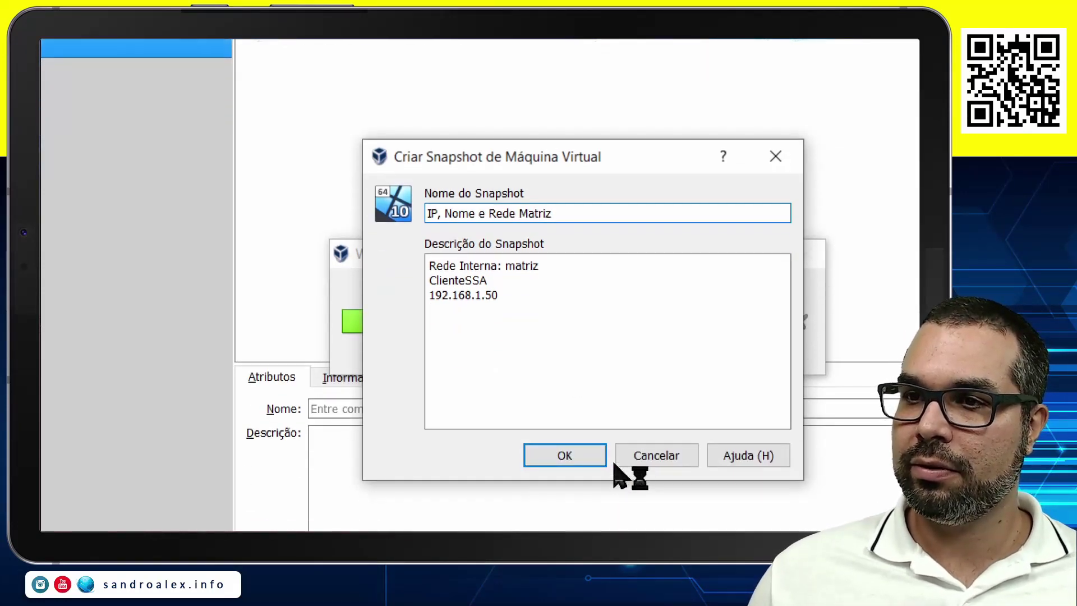
{"action": "left_click", "coordinate": [575, 541]}
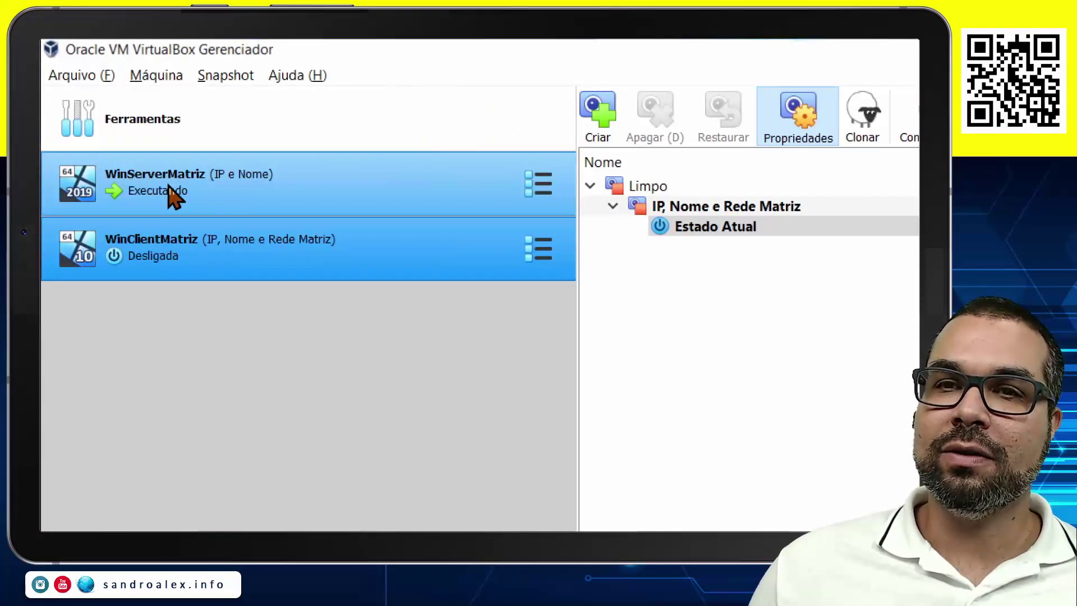
Start the WinClientMatriz virtual machine.
{"action": "left_click", "coordinate": [169, 192]}
{"action": "left_click", "coordinate": [250, 263]}
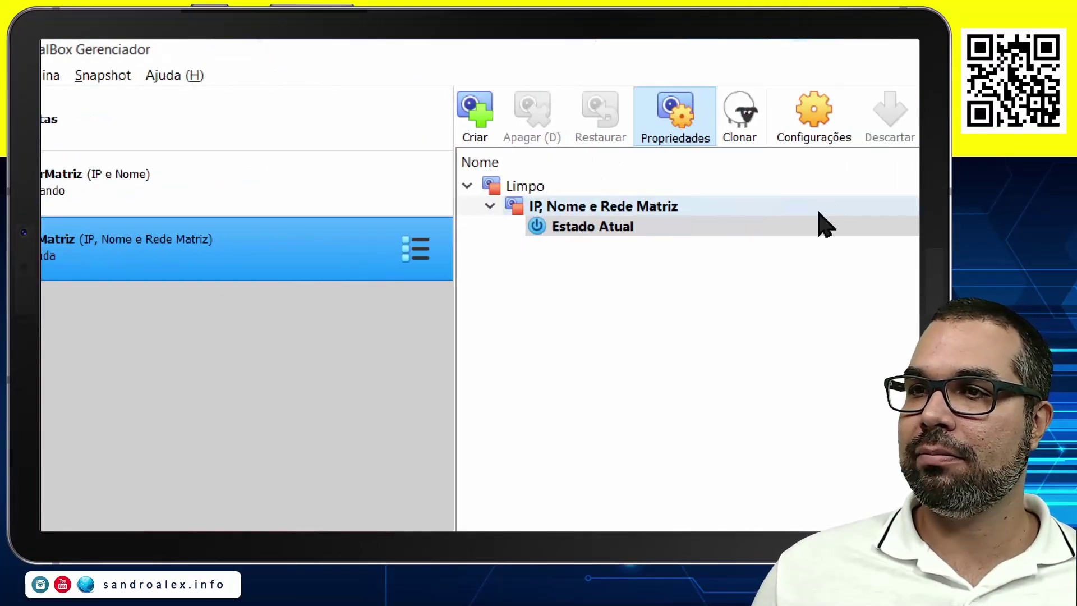
{"action": "left_click", "coordinate": [800, 124]}
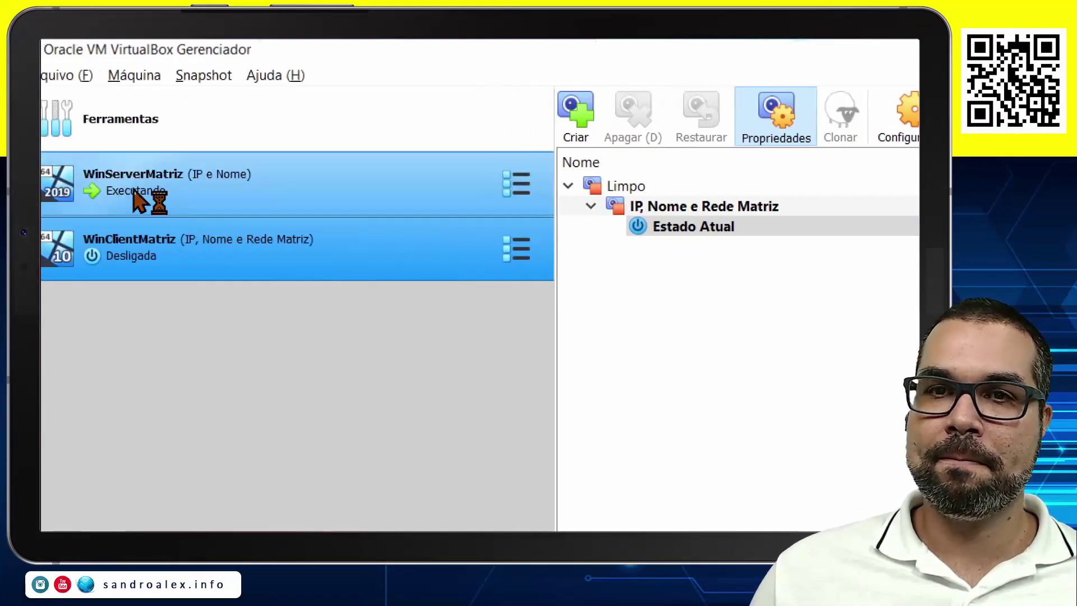
Rename WinServerMatriz's 'IP e Nome' snapshot to 'IP, Nome e Rede Matriz'.
{"action": "left_click", "coordinate": [208, 188]}
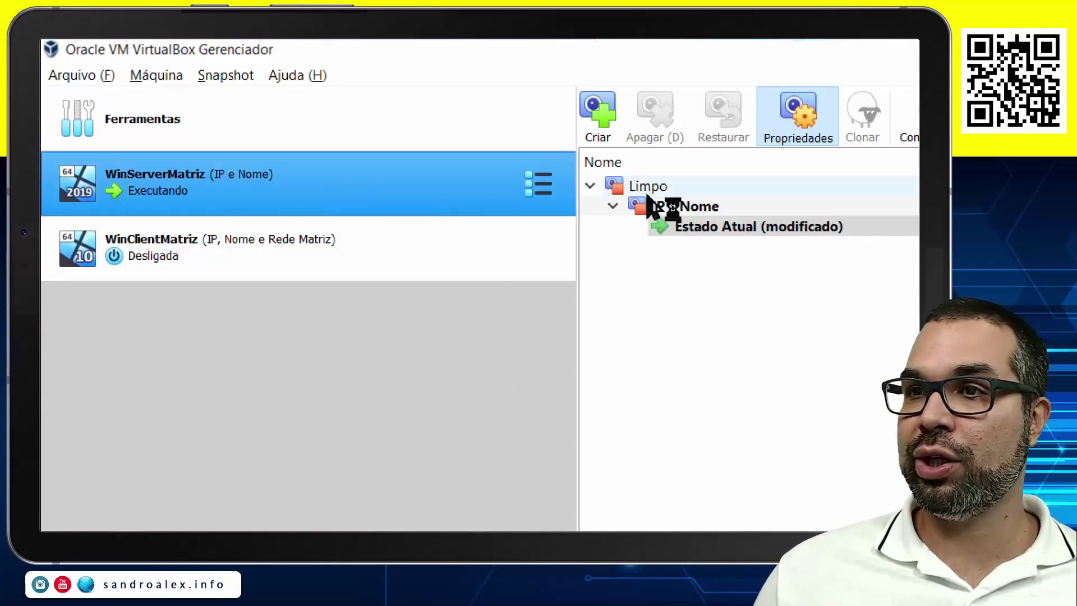
{"action": "left_click", "coordinate": [691, 208]}
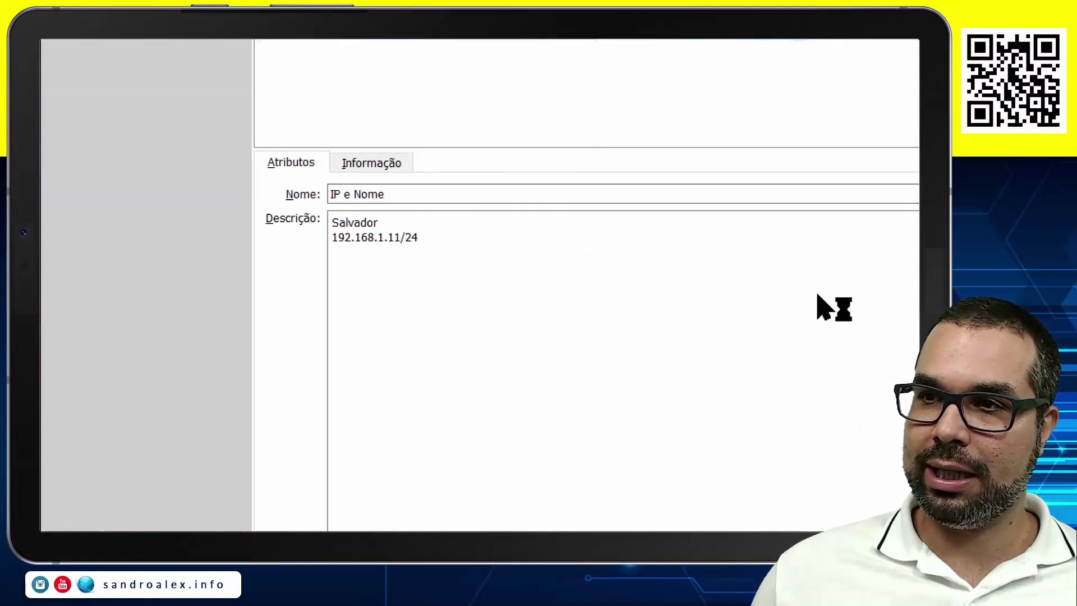
{"action": "left_click", "coordinate": [310, 197]}
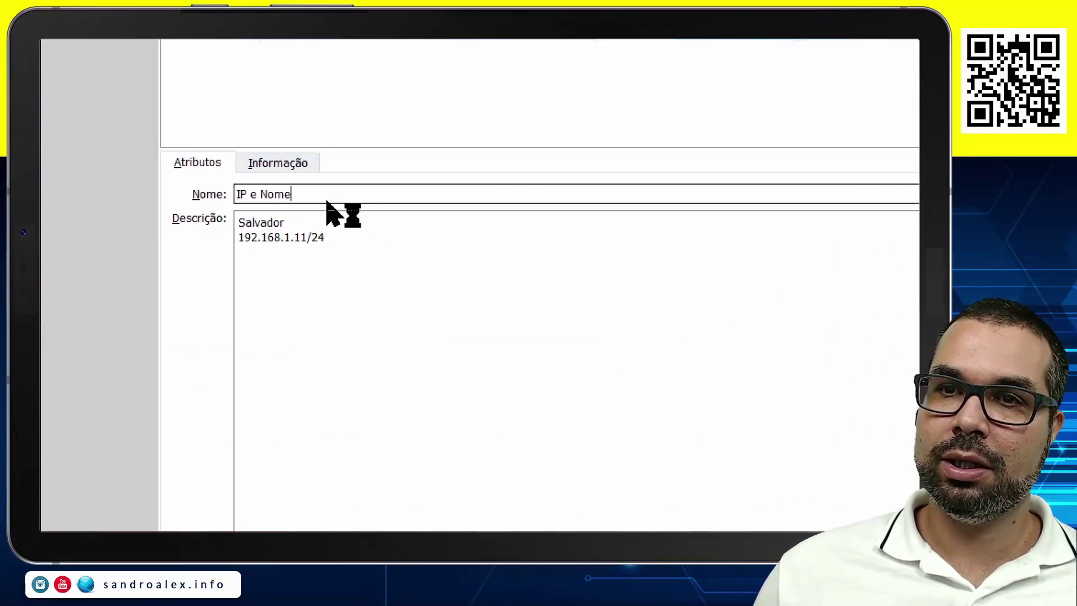
{"action": "key", "text": "BackSpace"}
{"action": "key", "text": "BackSpace"}
{"action": "key", "text": "BackSpace"}
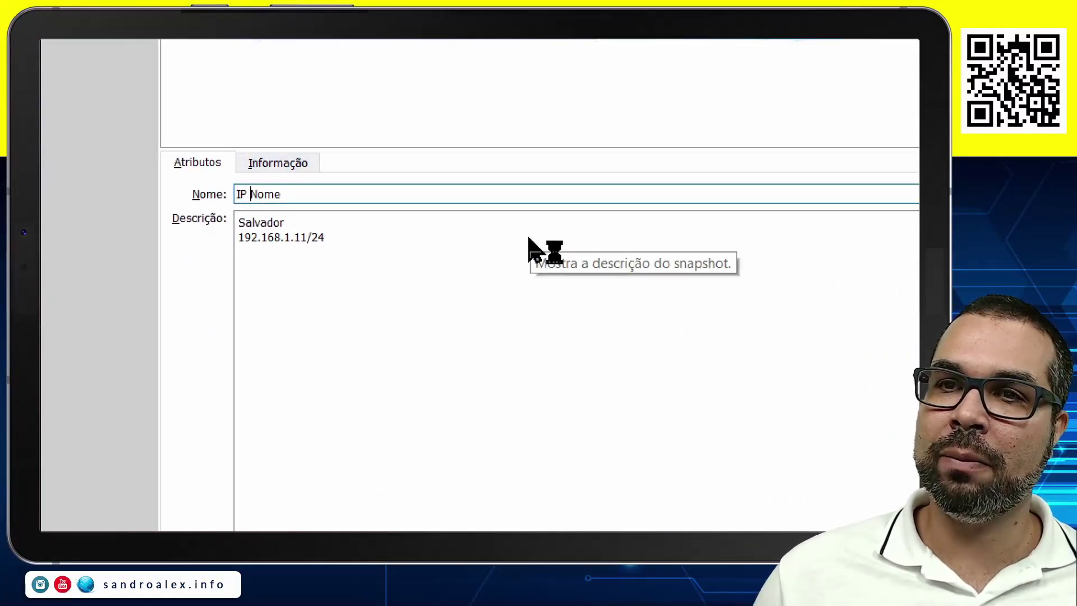
{"action": "type", "text": ","}
{"action": "key", "text": "End"}
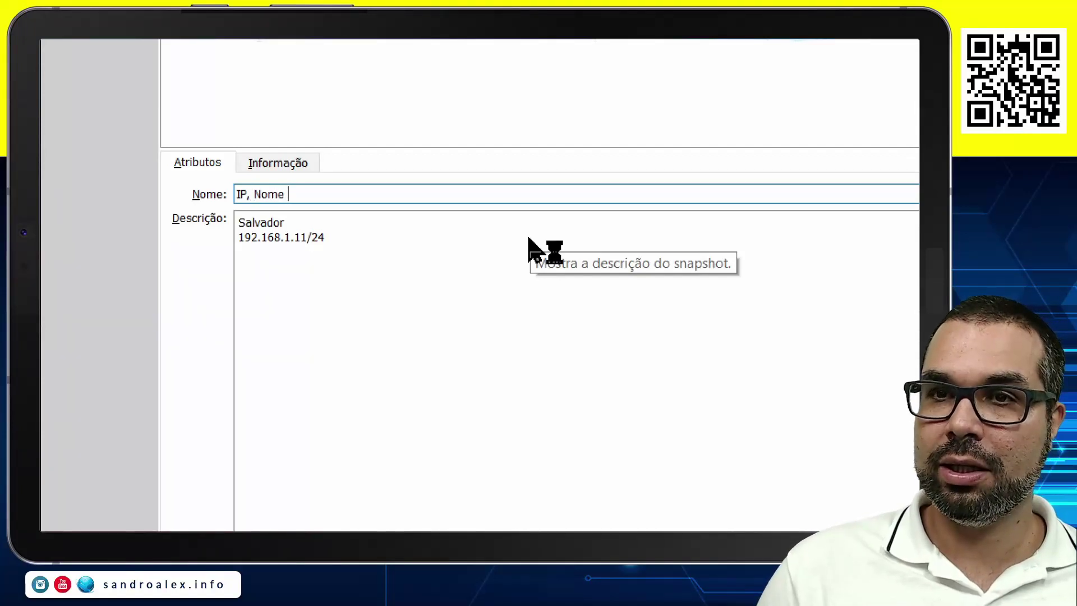
{"action": "type", "text": "e Rede"}
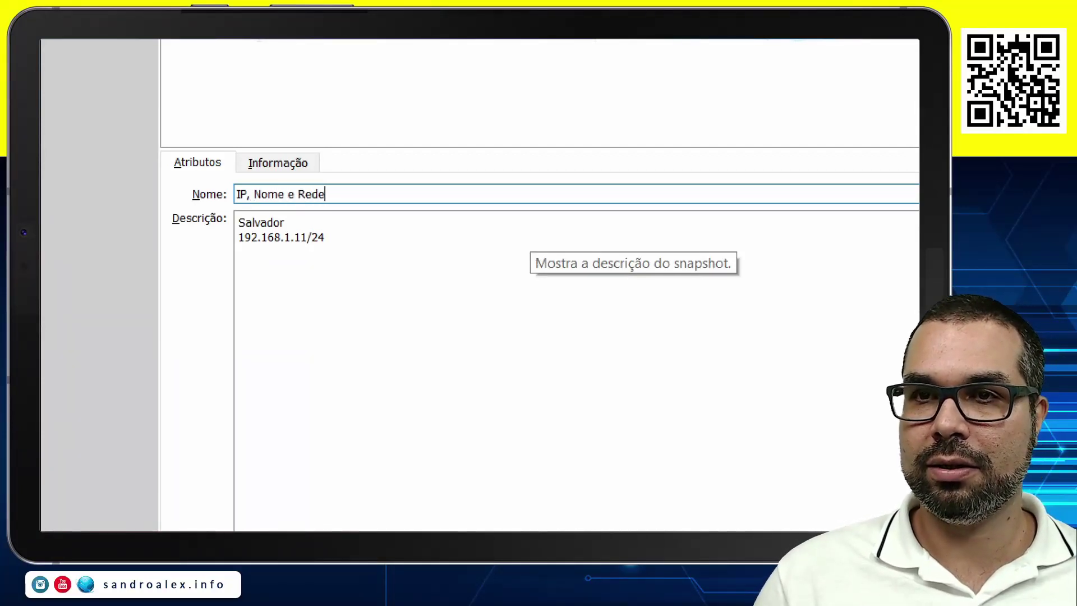
{"action": "type", "text": " Matriz"}
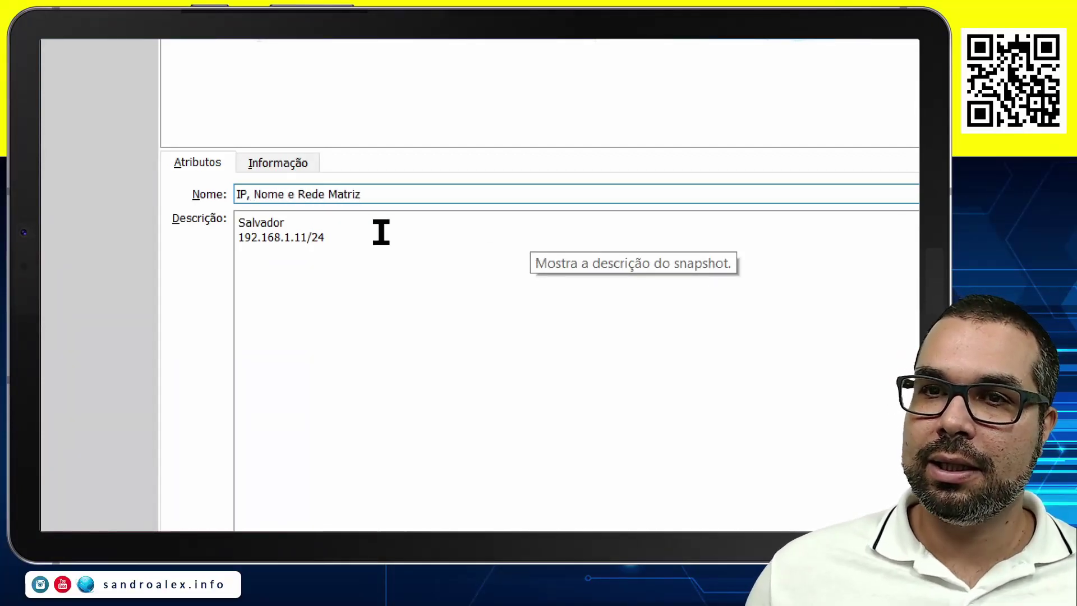
Add 'Rede Interna: Matriz' as the description's first line and apply the changes.
{"action": "left_click", "coordinate": [286, 223]}
{"action": "key", "text": "Home"}
{"action": "key", "text": "Return"}
{"action": "key", "text": "Up"}
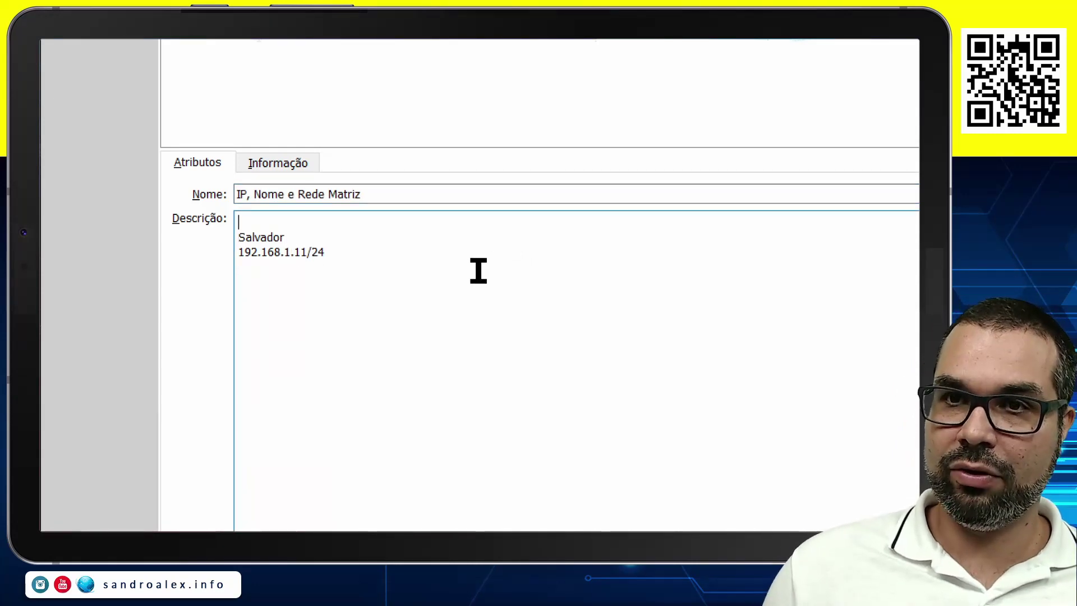
{"action": "type", "text": "Rede Intern"}
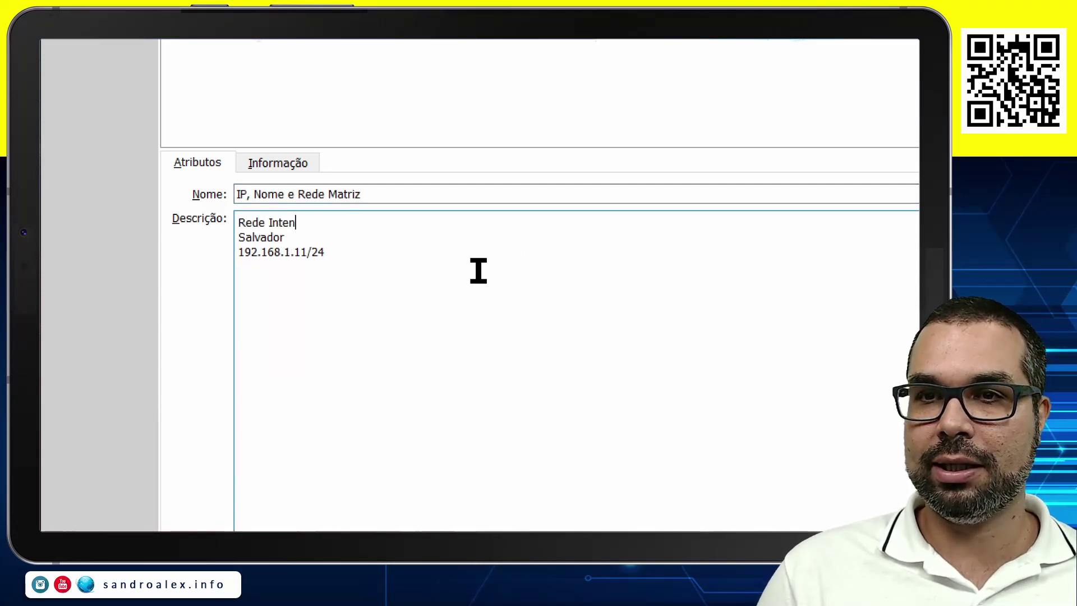
{"action": "type", "text": "a:"}
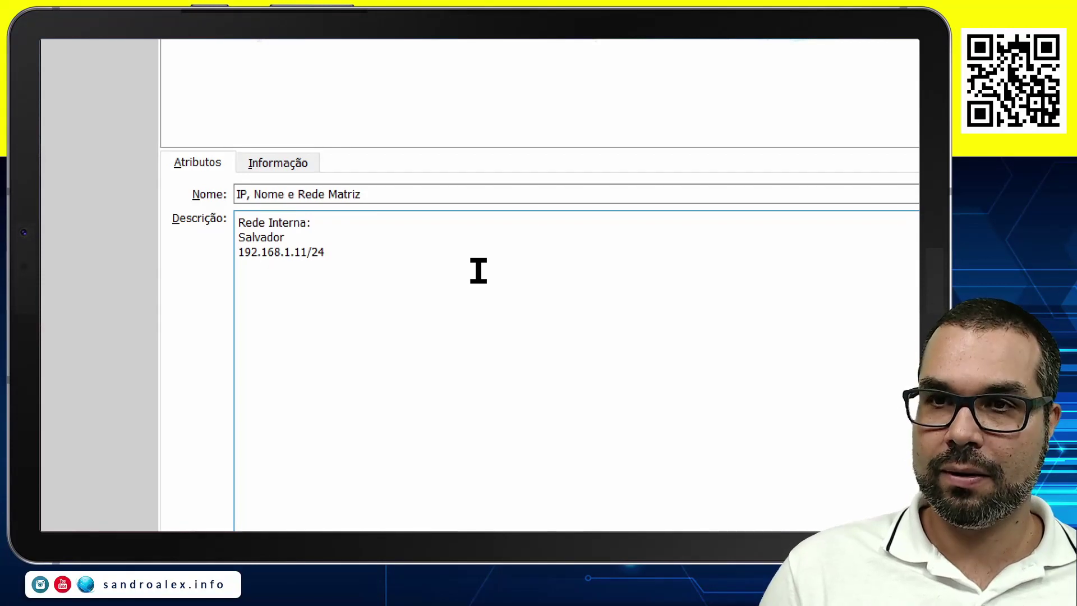
{"action": "type", "text": " Matriz"}
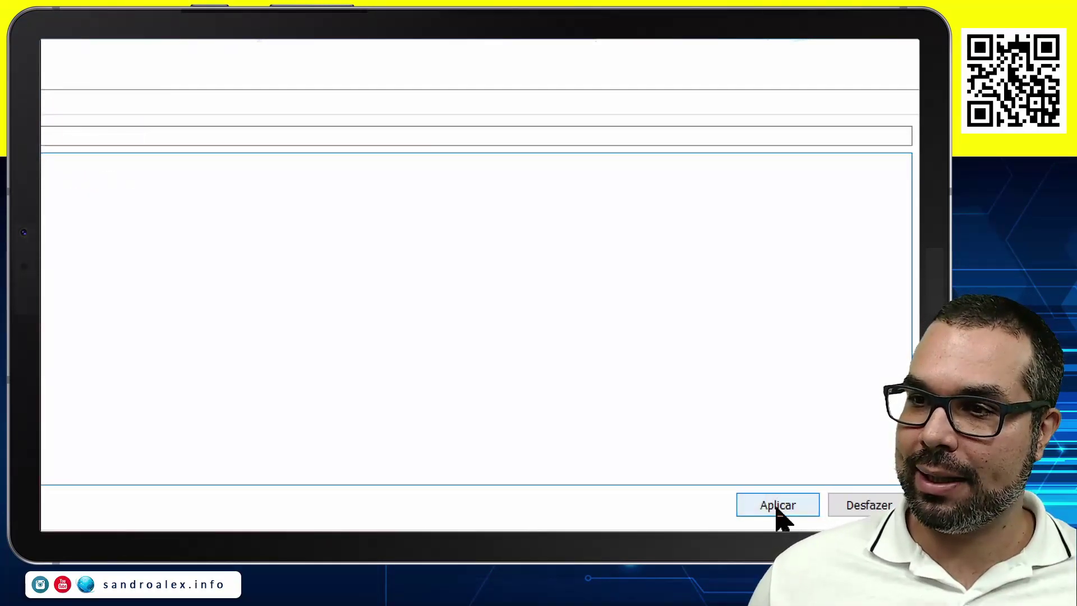
{"action": "left_click", "coordinate": [777, 507]}
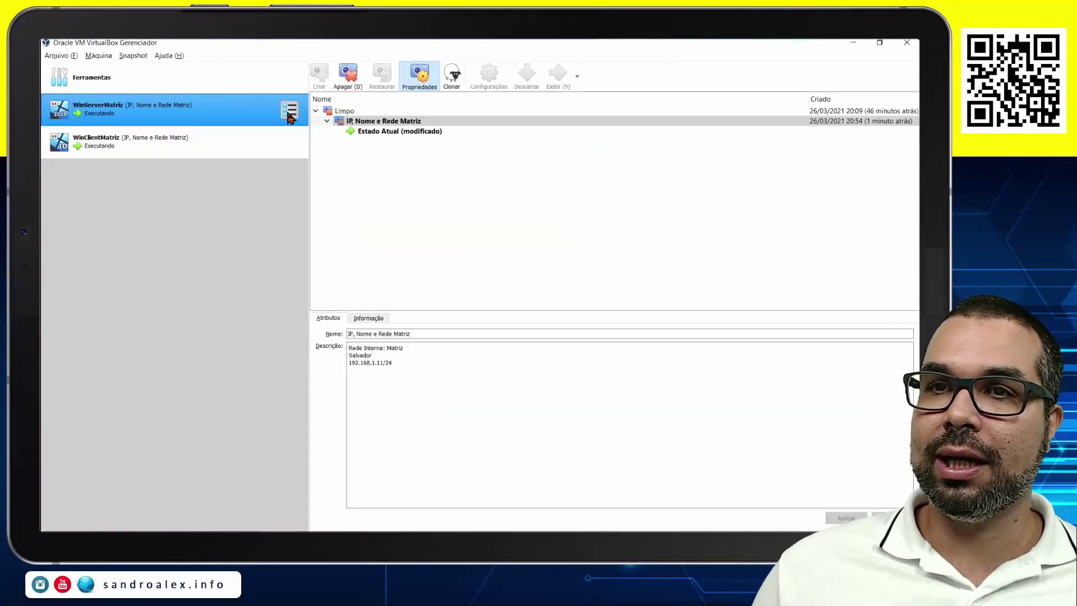
{"action": "left_click", "coordinate": [289, 109]}
Show Details, place the WinServerMatriz and WinClientMatriz windows side by side, minimize the manager.
{"action": "left_click", "coordinate": [329, 108]}
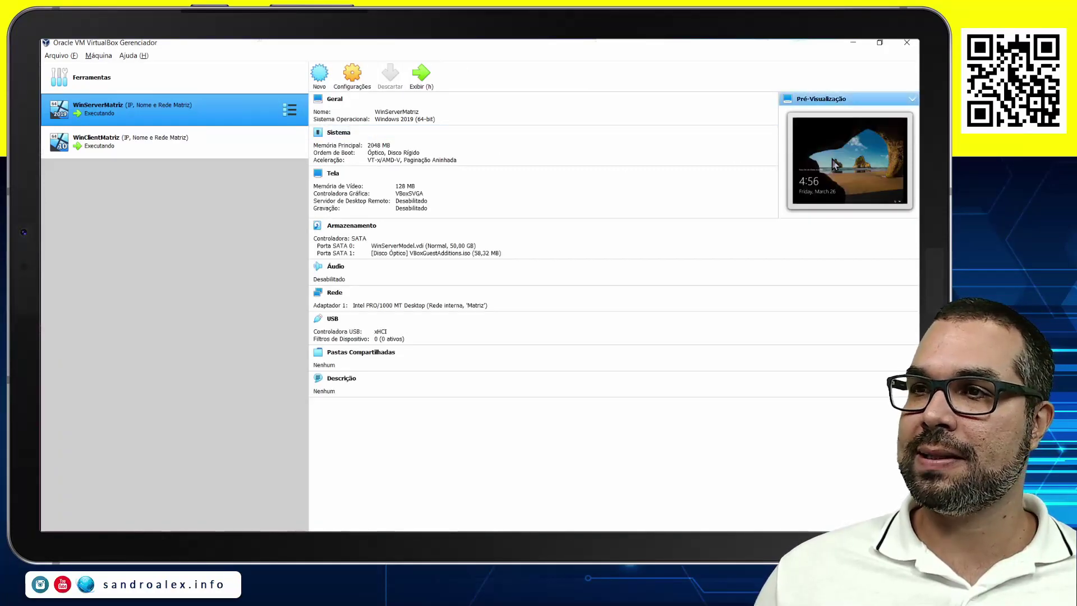
{"action": "left_click", "coordinate": [231, 153], "text": "ctrl"}
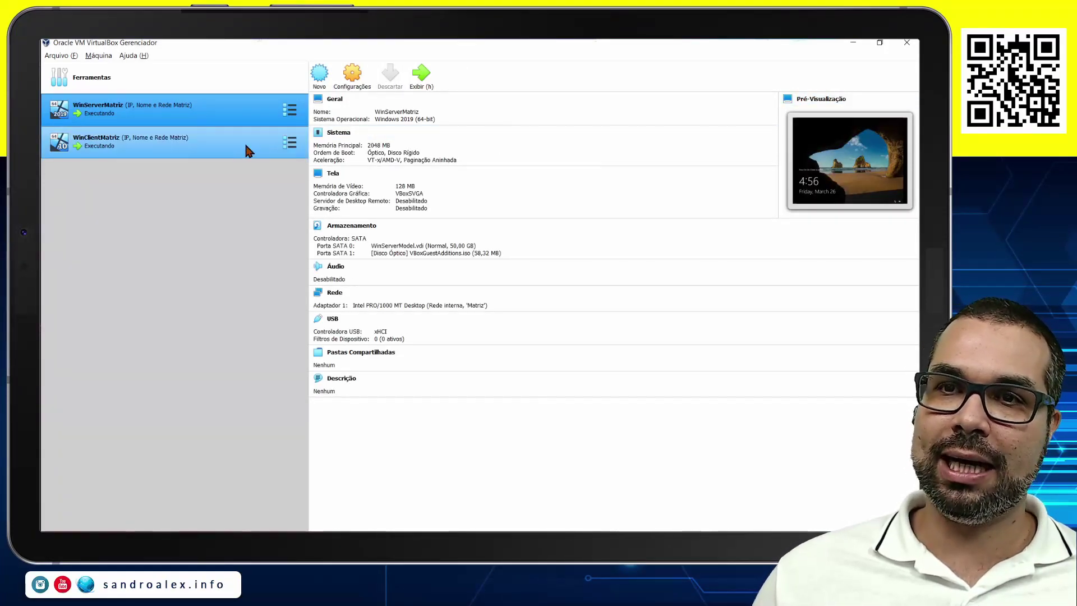
{"action": "left_click", "coordinate": [247, 151]}
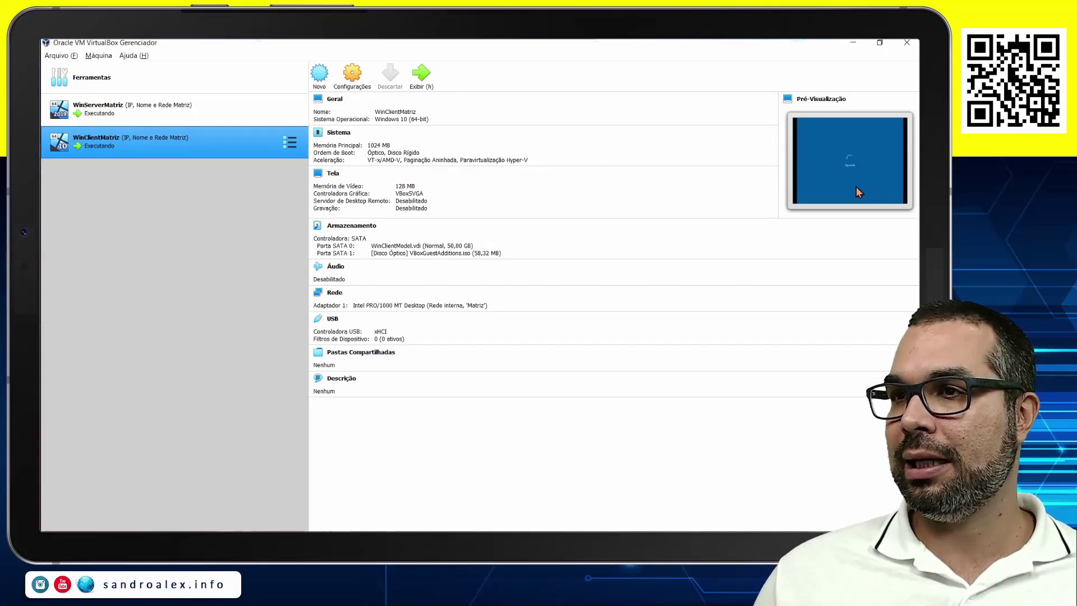
{"action": "key", "text": "Up"}
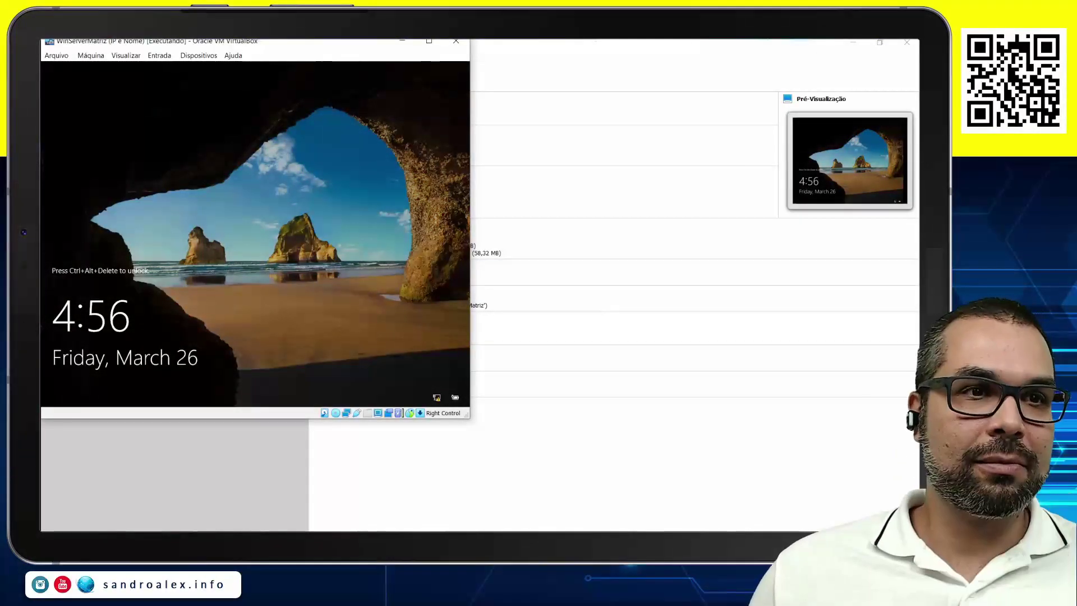
{"action": "key", "text": "alt+Tab"}
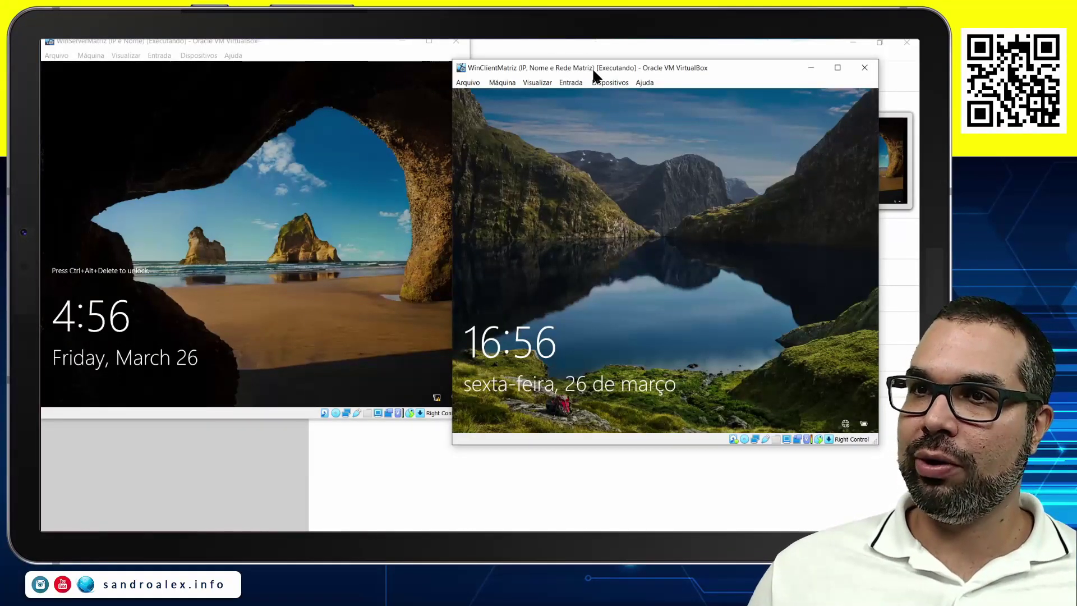
{"action": "left_click_drag", "start_coordinate": [591, 67], "coordinate": [627, 45]}
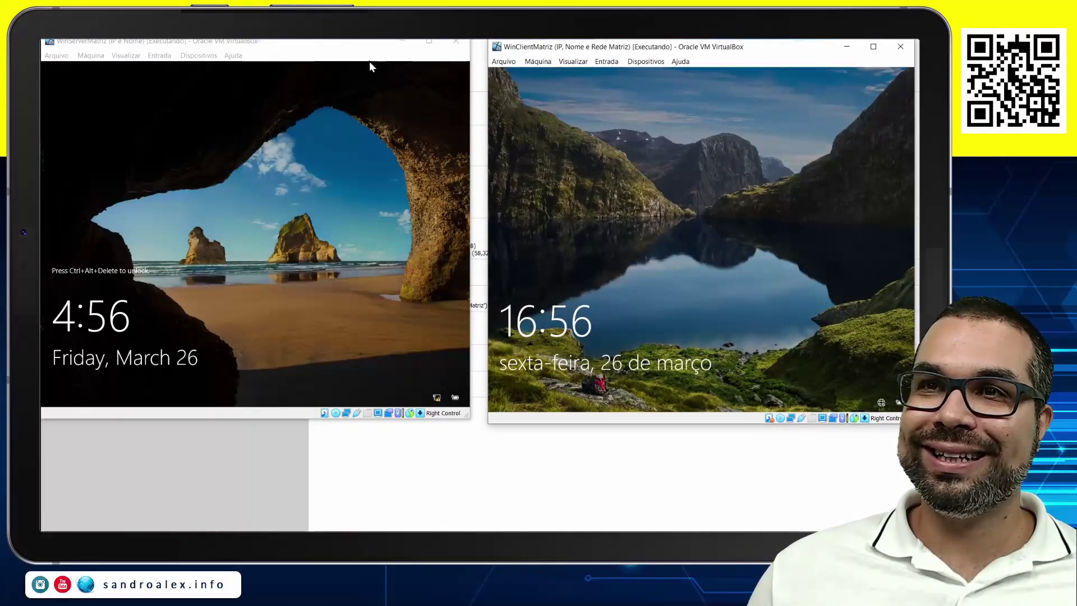
{"action": "left_click_drag", "start_coordinate": [352, 42], "coordinate": [356, 49]}
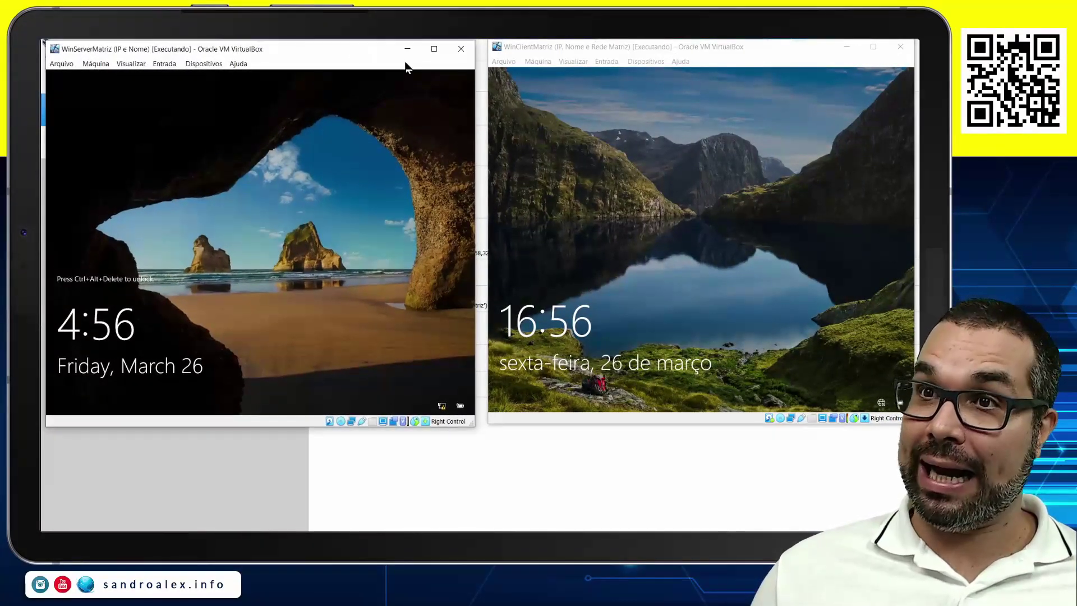
{"action": "left_click_drag", "start_coordinate": [718, 49], "coordinate": [718, 72]}
{"action": "left_click_drag", "start_coordinate": [371, 55], "coordinate": [365, 71]}
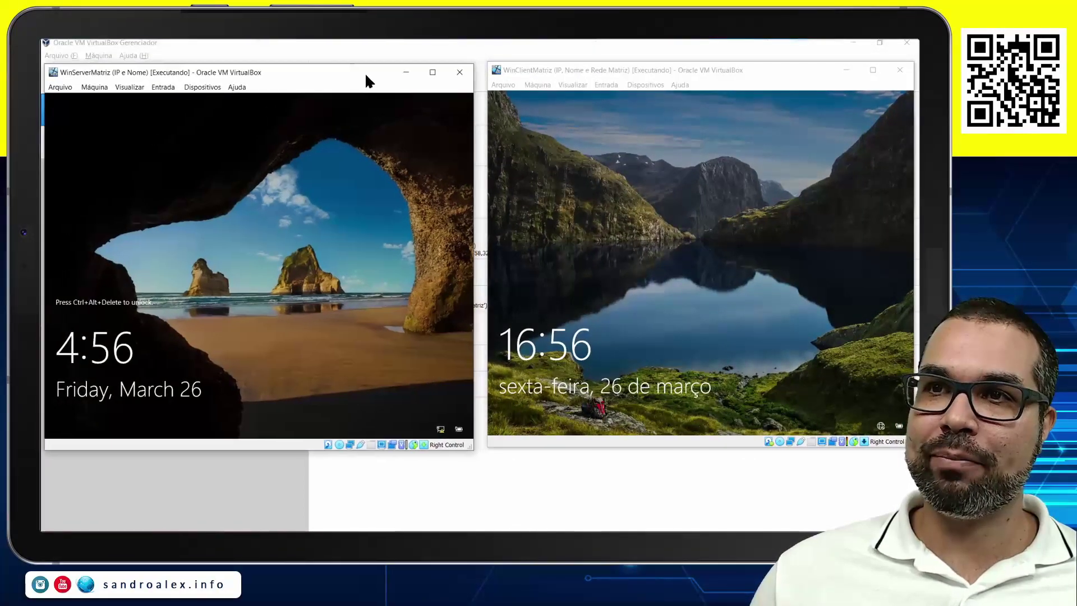
{"action": "left_click", "coordinate": [860, 42]}
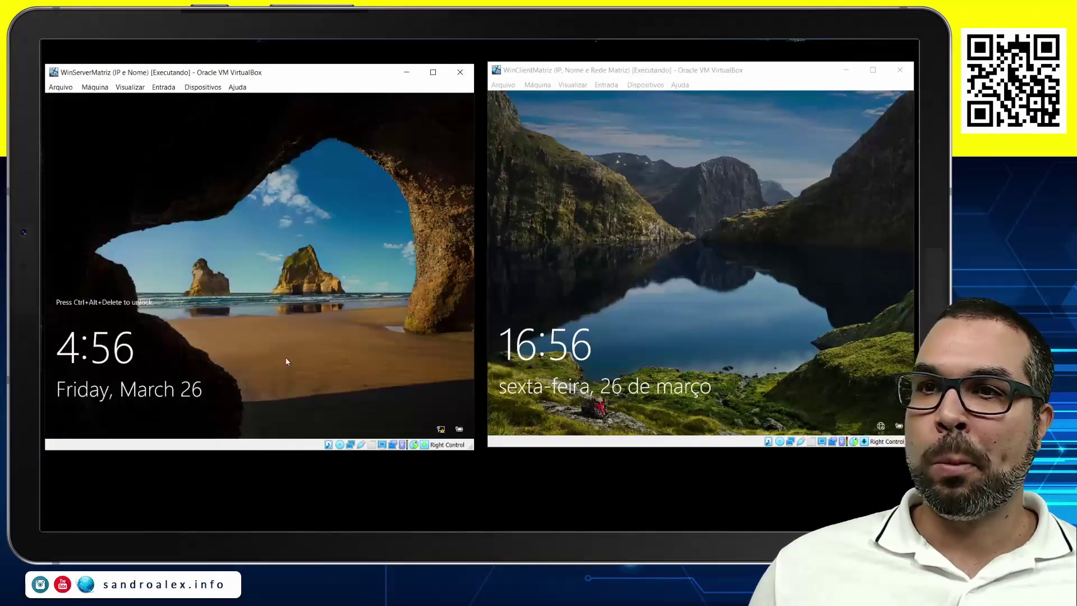
Log in to the server as Administrator and to the client with its user password.
{"action": "key", "text": "ctrl+Delete"}
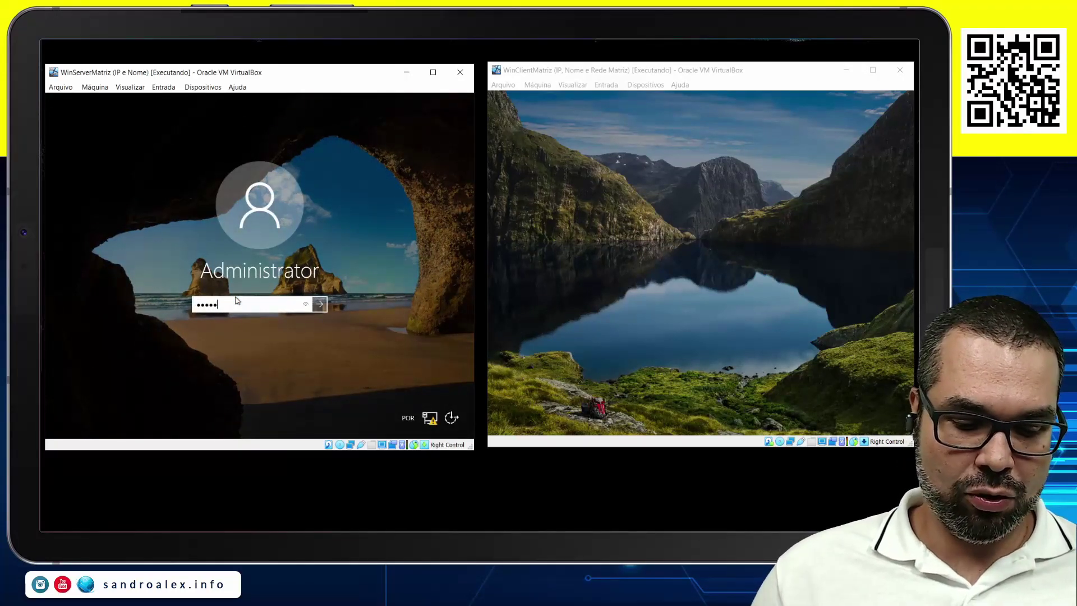
{"action": "key", "text": "Return"}
{"action": "left_click", "coordinate": [631, 288]}
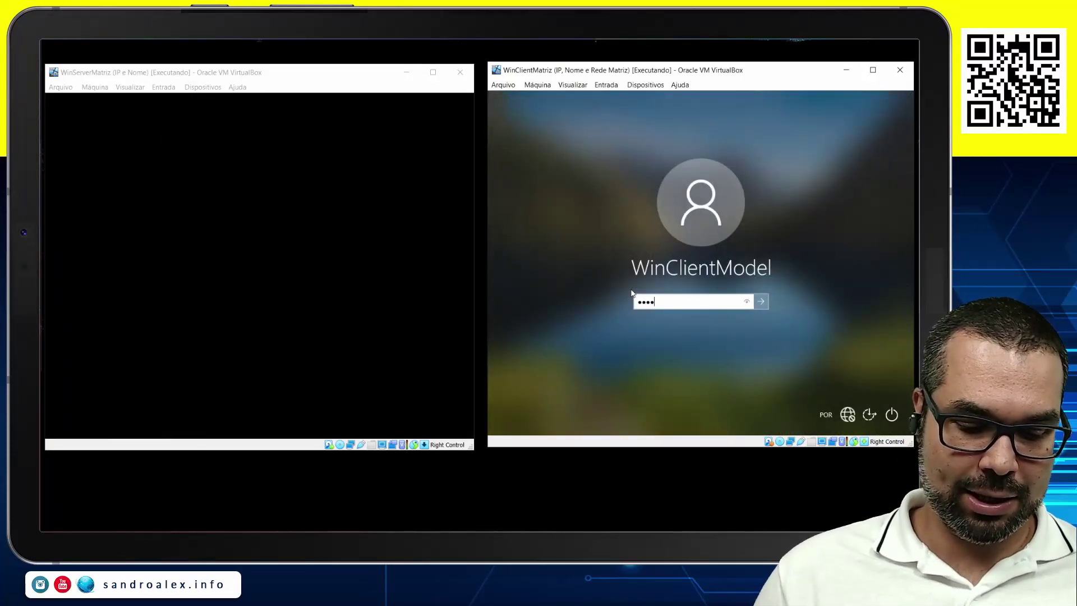
{"action": "key", "text": "Return"}
{"action": "left_click", "coordinate": [193, 345]}
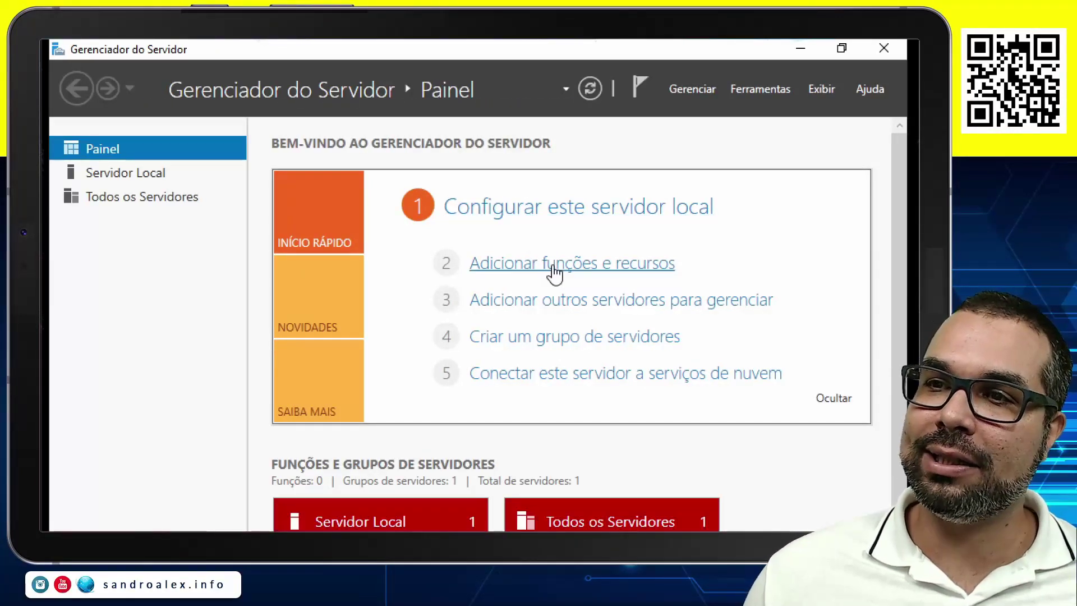
Leave fullscreen and run Add Roles and Features past introduction, role-based install and server salvador.
{"action": "key", "text": "Control_R+f"}
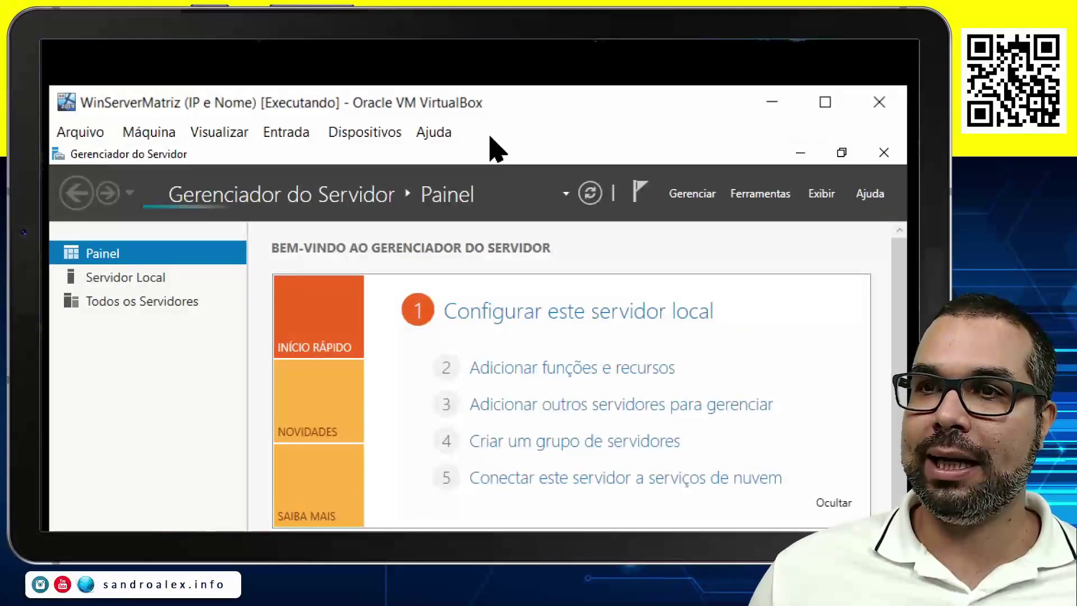
{"action": "left_click", "coordinate": [544, 66]}
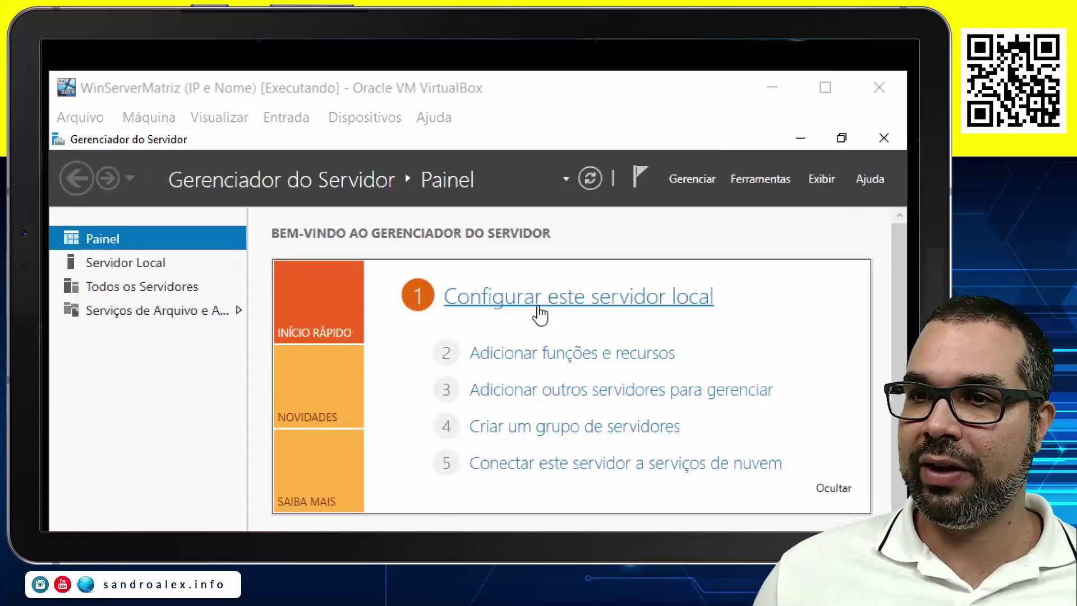
{"action": "left_click", "coordinate": [517, 362]}
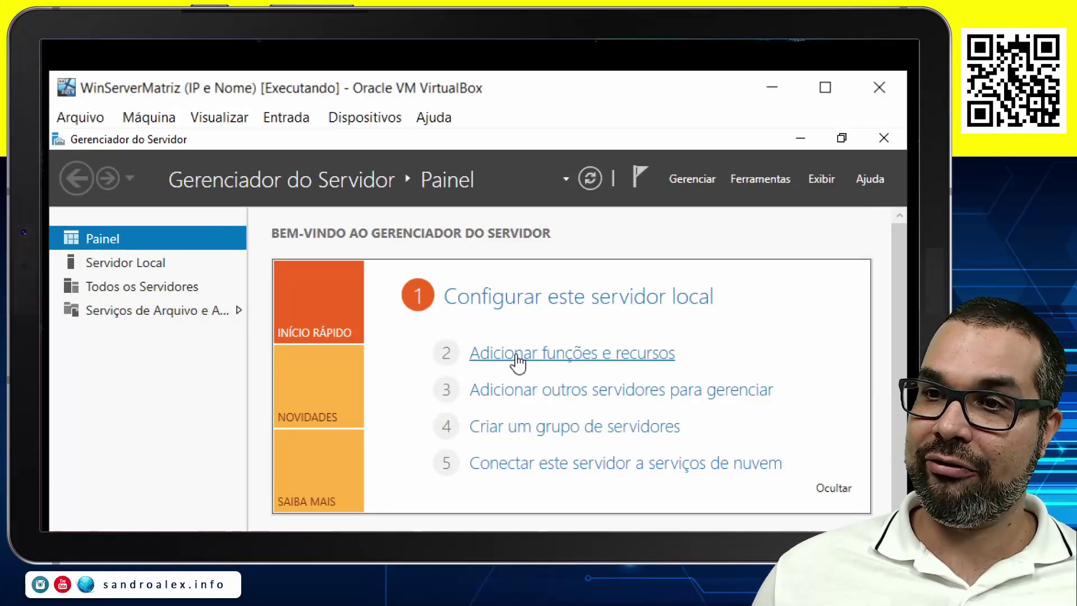
{"action": "left_click", "coordinate": [517, 362]}
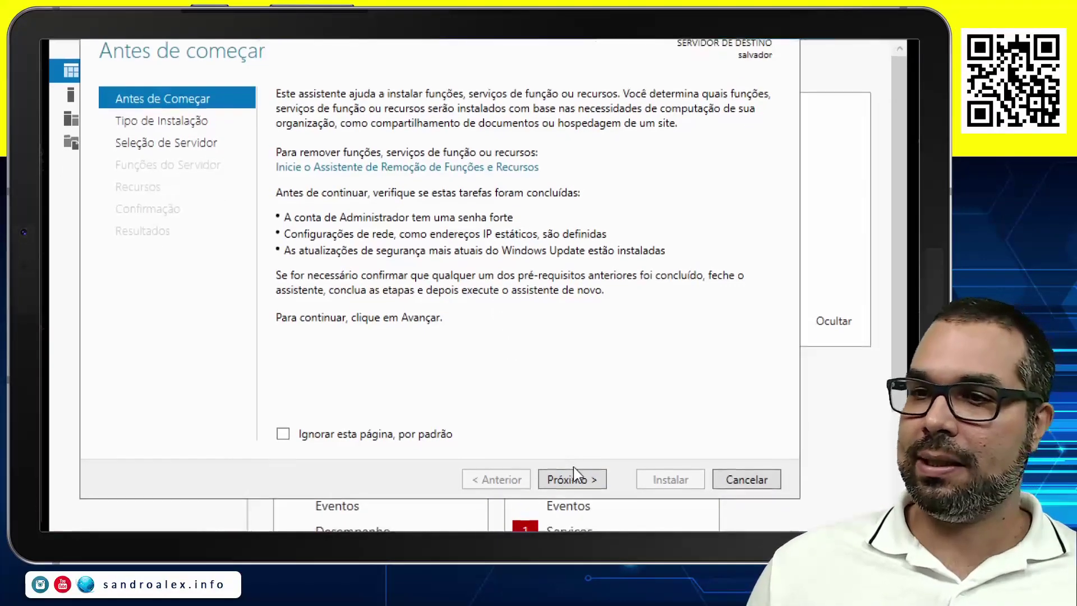
{"action": "left_click", "coordinate": [578, 469]}
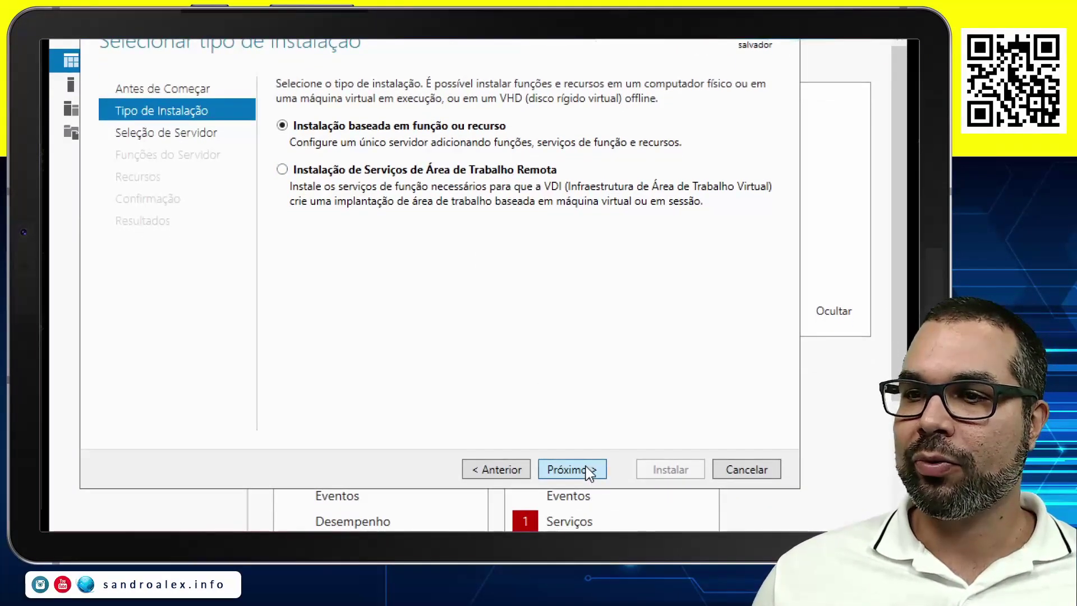
{"action": "left_click", "coordinate": [588, 471]}
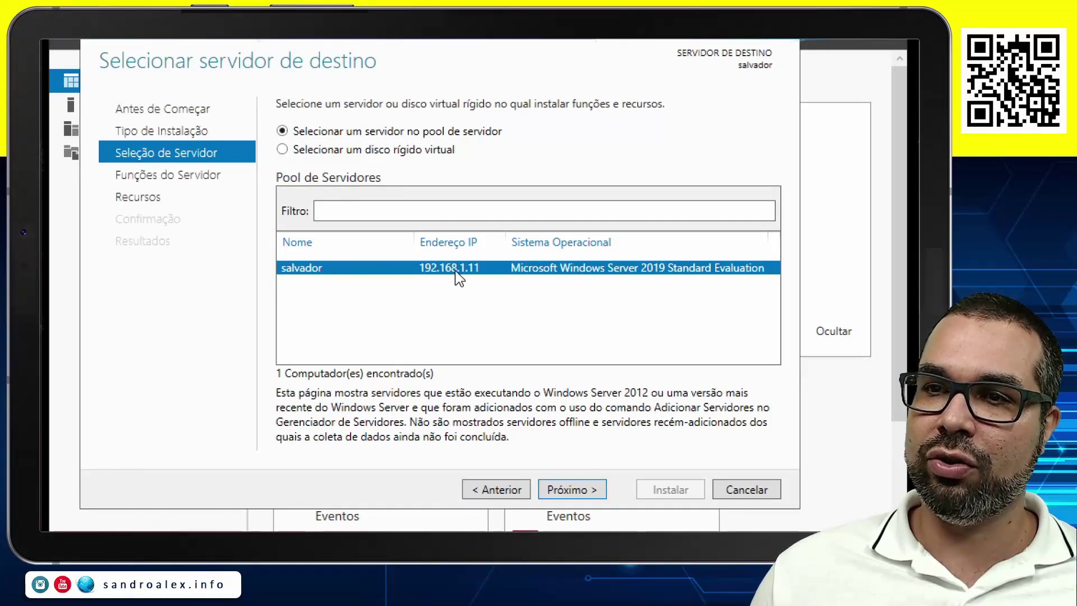
{"action": "left_click", "coordinate": [574, 481]}
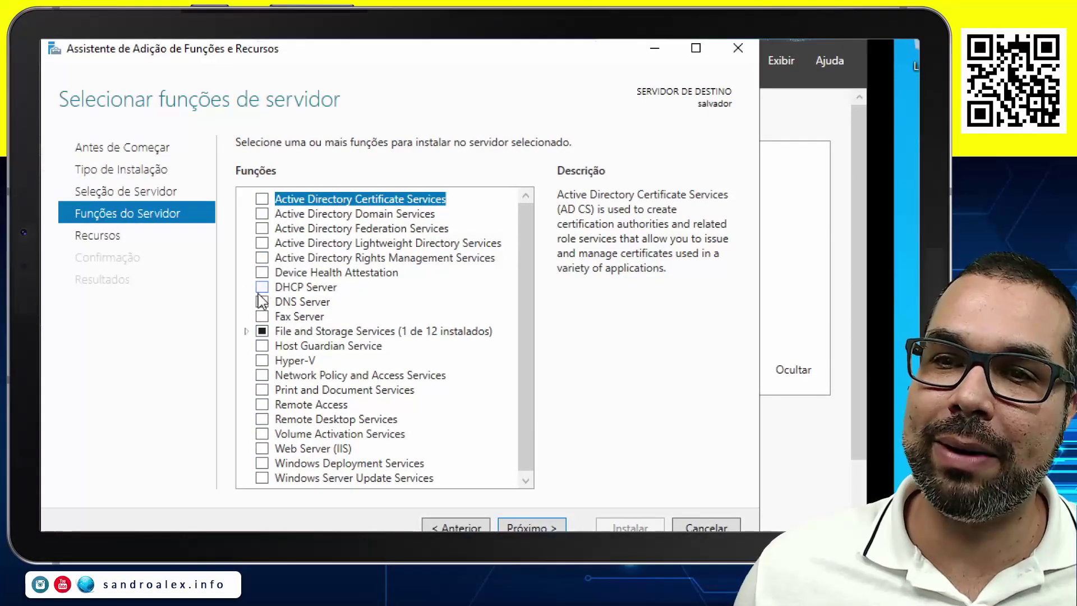
Check the DHCP Server role and add its required management tools.
{"action": "left_click", "coordinate": [289, 288]}
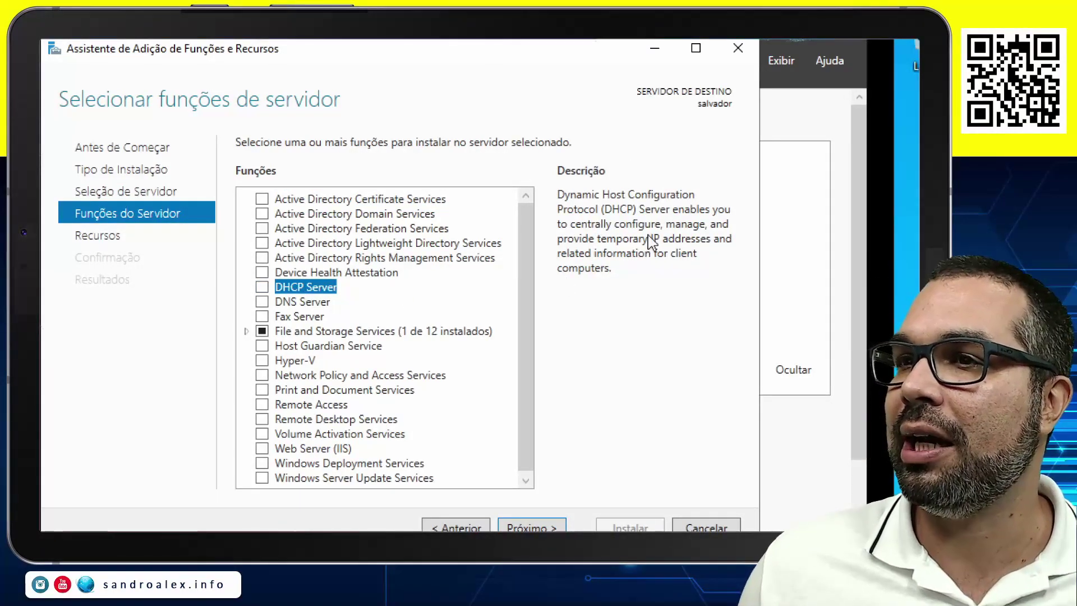
{"action": "left_click", "coordinate": [262, 287]}
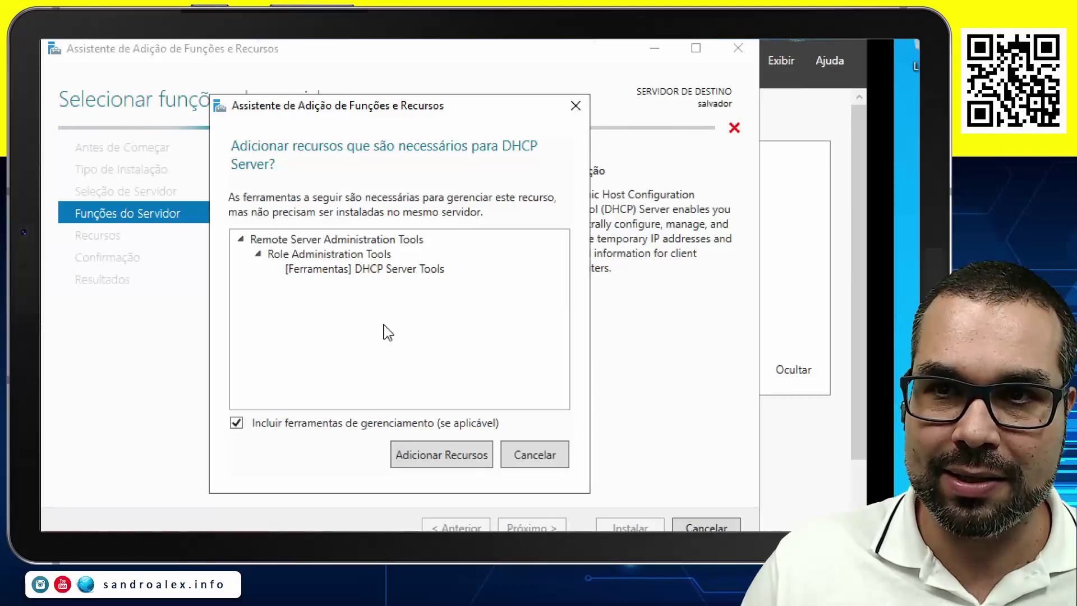
{"action": "left_click", "coordinate": [463, 464]}
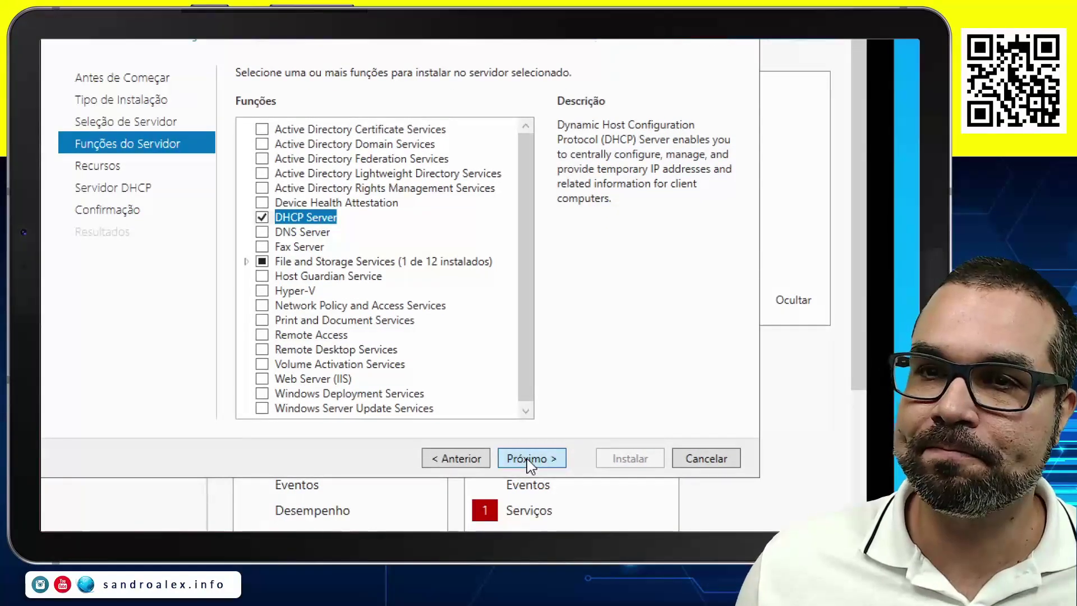
Advance through the Features and DHCP Server pages and start the installation.
{"action": "left_click", "coordinate": [530, 460]}
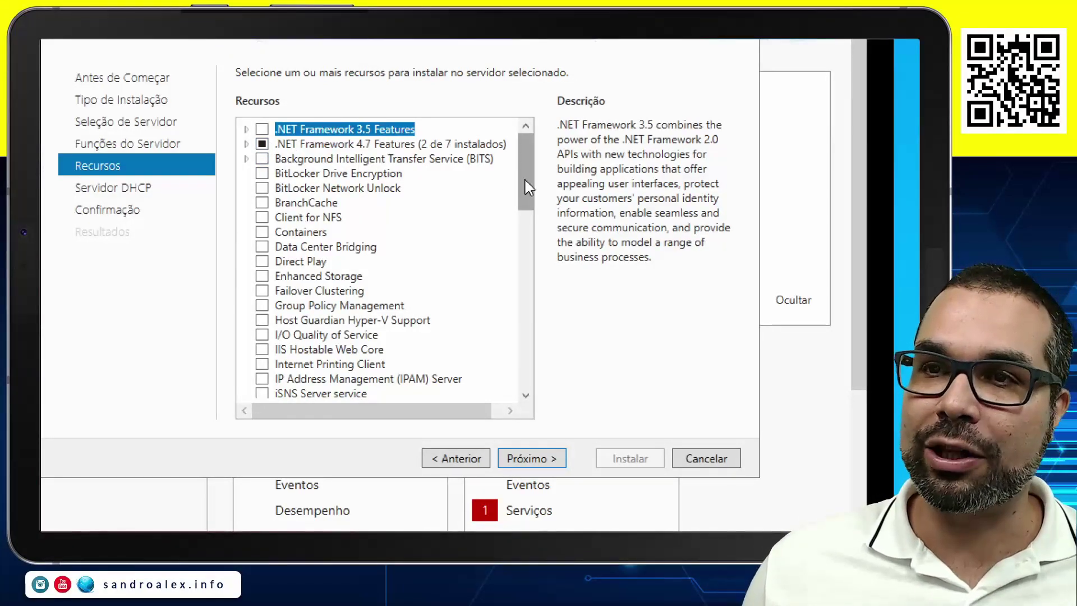
{"action": "left_click_drag", "start_coordinate": [528, 170], "coordinate": [530, 298]}
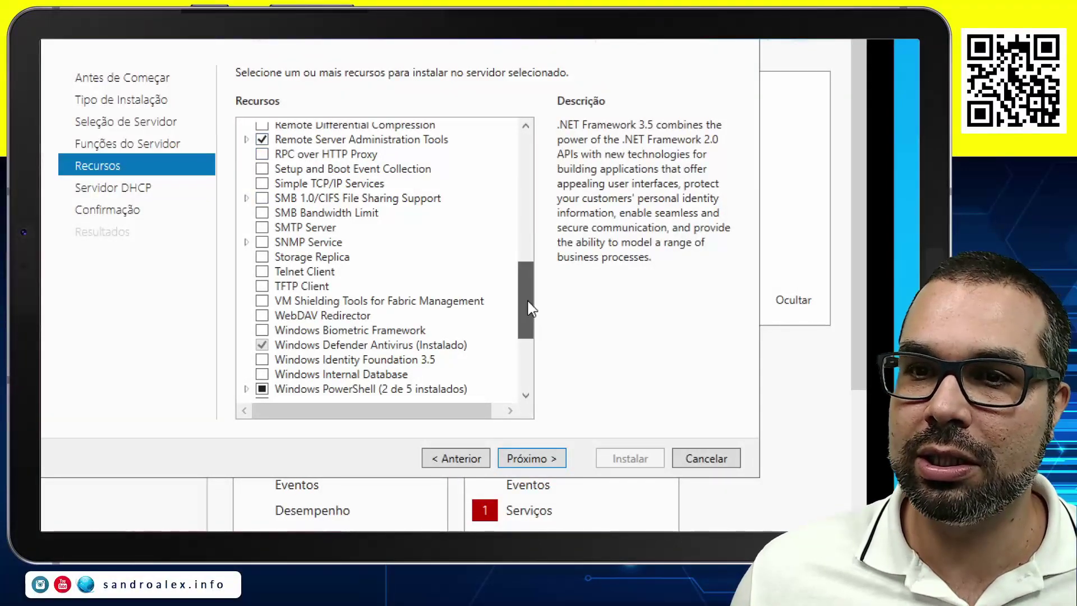
{"action": "left_click_drag", "start_coordinate": [524, 303], "coordinate": [525, 381]}
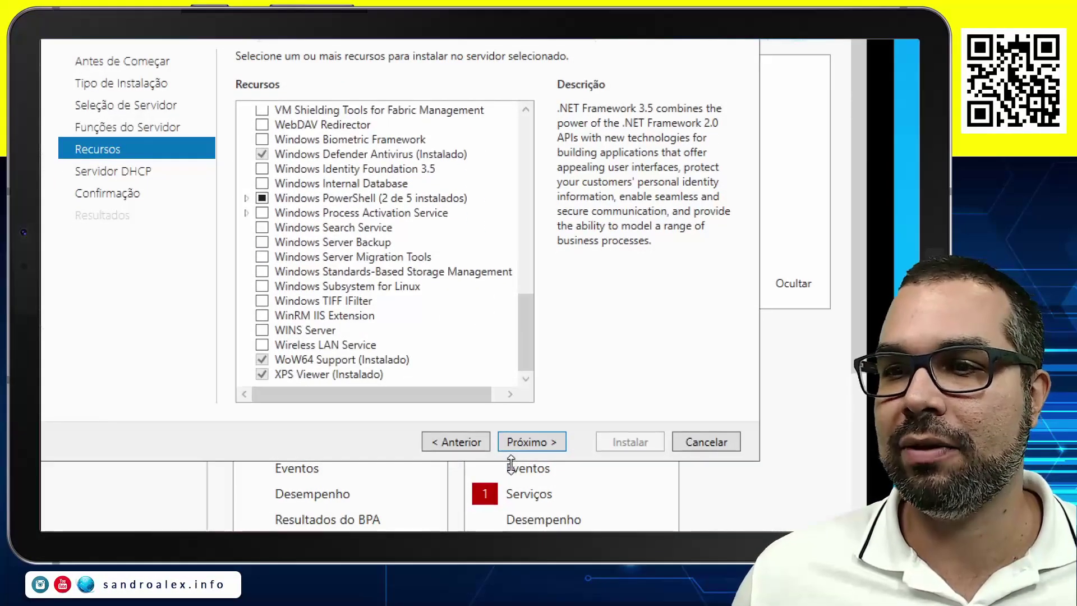
{"action": "left_click", "coordinate": [530, 443]}
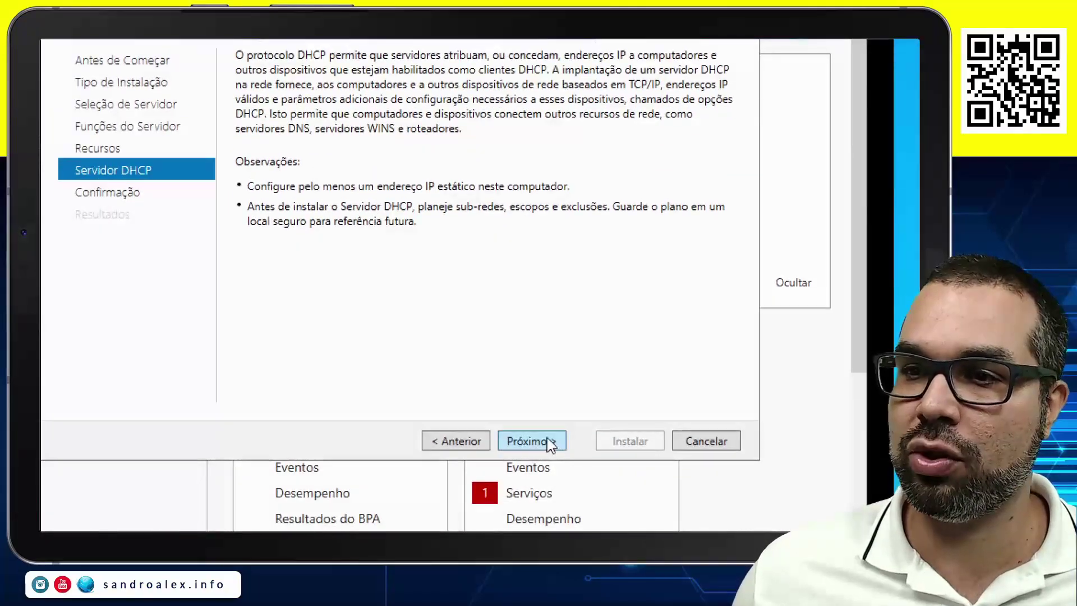
{"action": "left_click", "coordinate": [547, 440]}
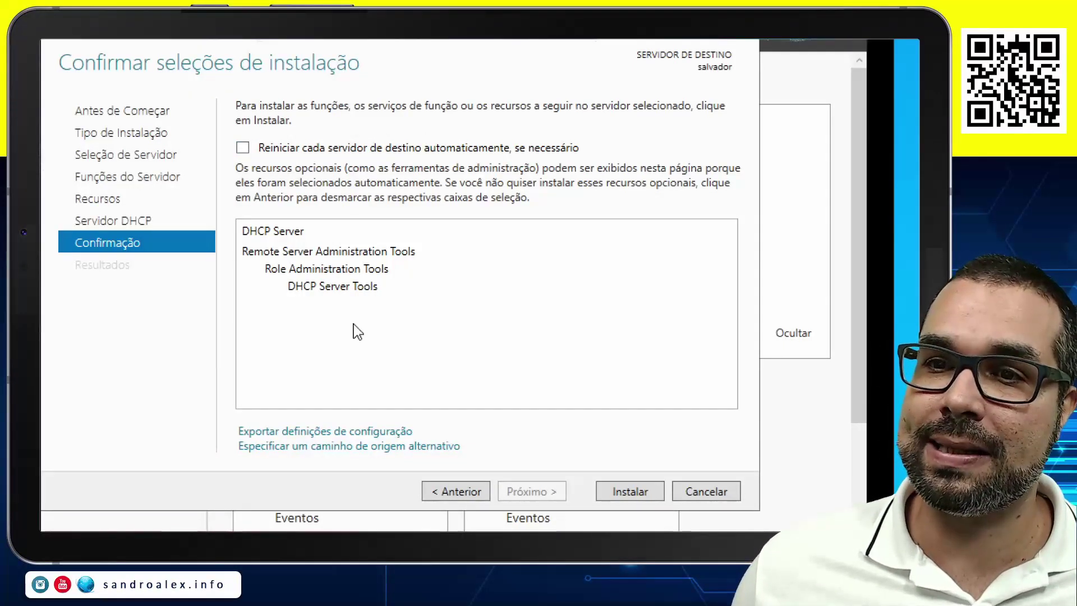
{"action": "left_click", "coordinate": [633, 493]}
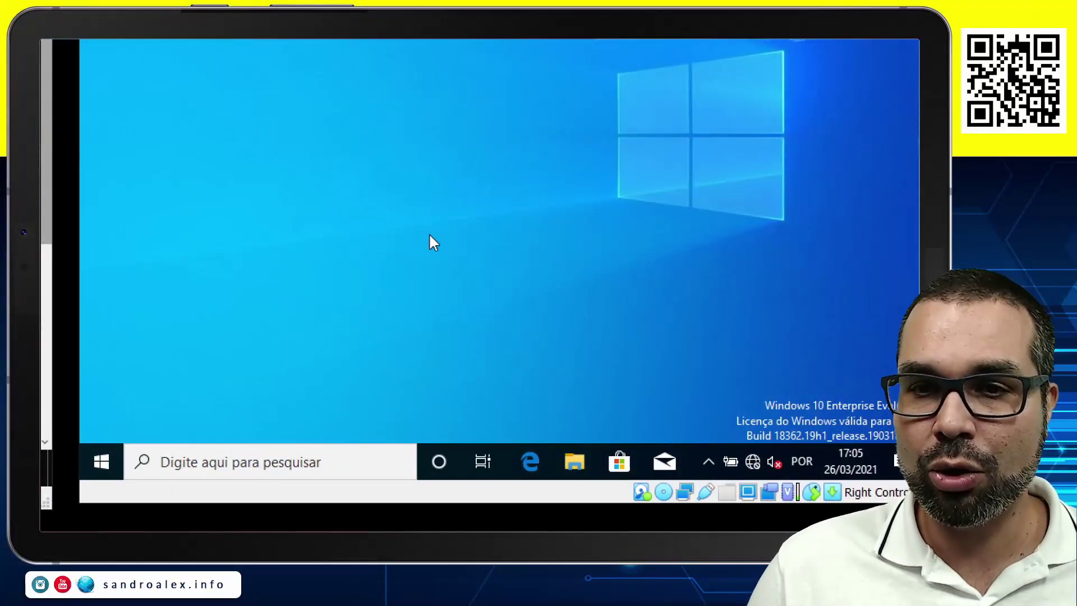
Open the Ethernet adapter's Propriedades from the ncpa.cpl network connections list.
{"action": "key", "text": "super+r"}
{"action": "type", "text": "n"}
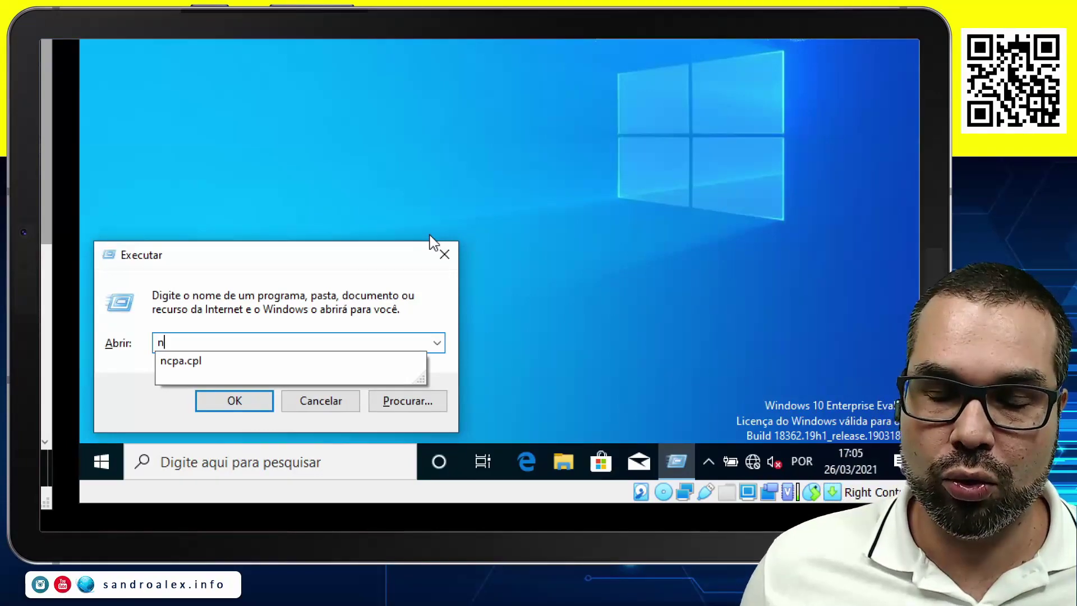
{"action": "key", "text": "Down"}
{"action": "key", "text": "Return"}
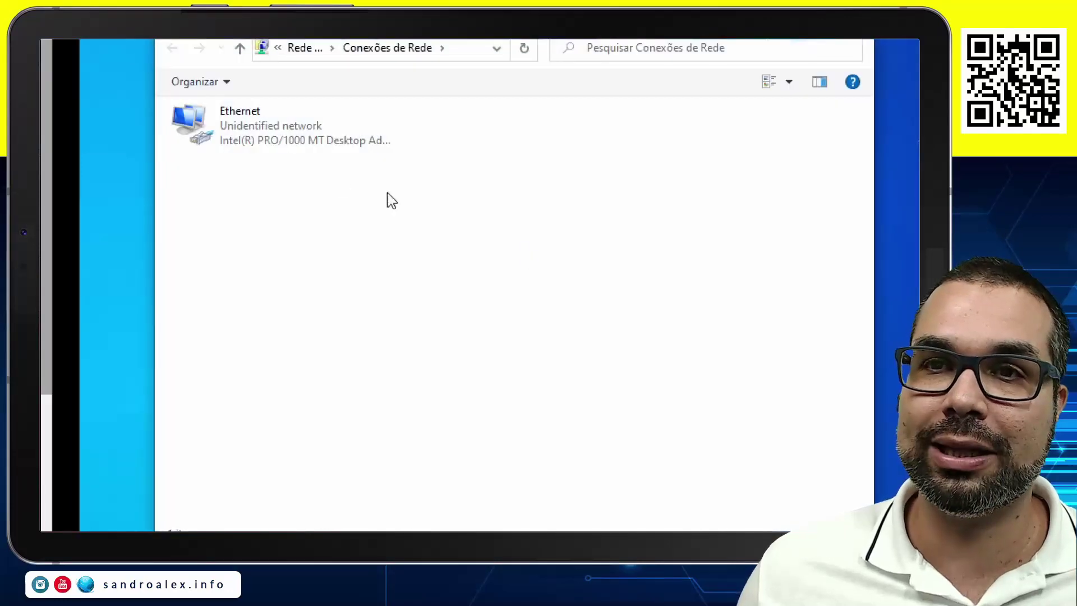
{"action": "right_click", "coordinate": [259, 135]}
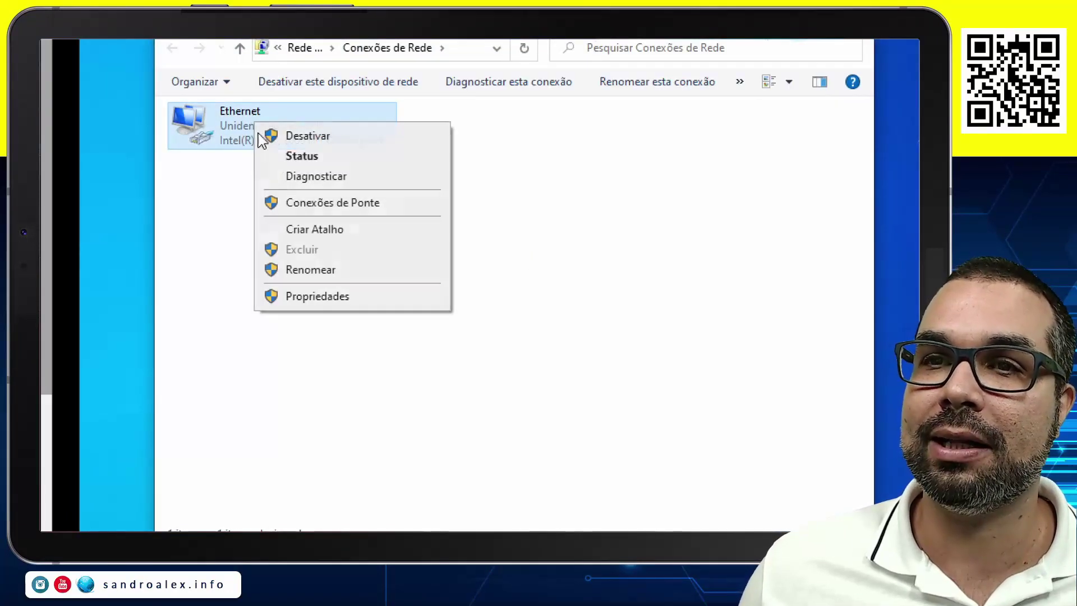
{"action": "left_click", "coordinate": [324, 296]}
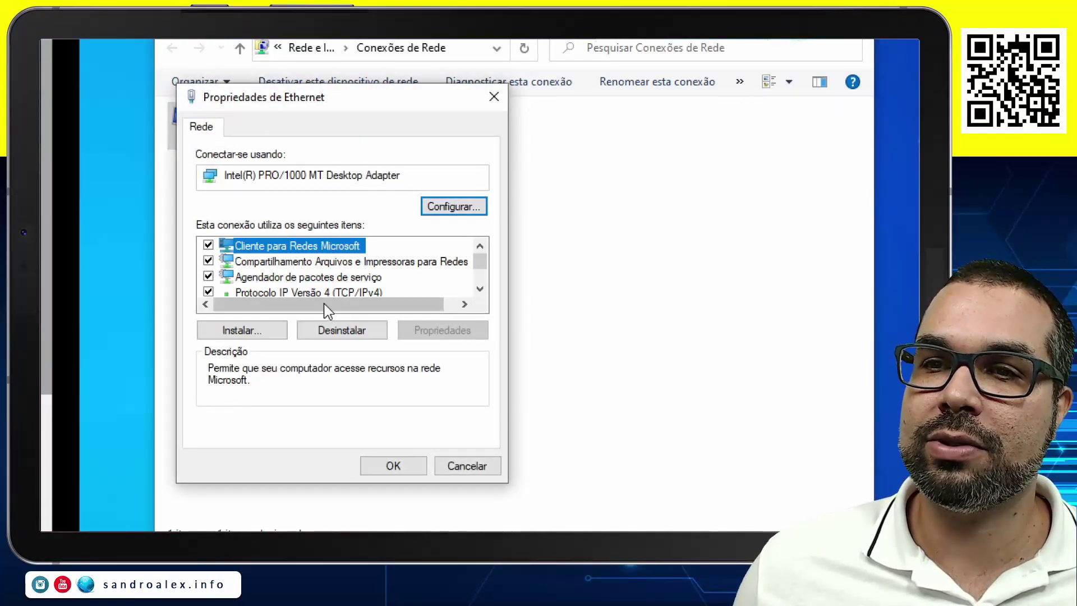
Set TCP/IPv4 to Obter um endereço IP automaticamente, confirm both dialogs, and close Network Connections.
{"action": "left_click", "coordinate": [339, 294]}
{"action": "double_click", "coordinate": [339, 296]}
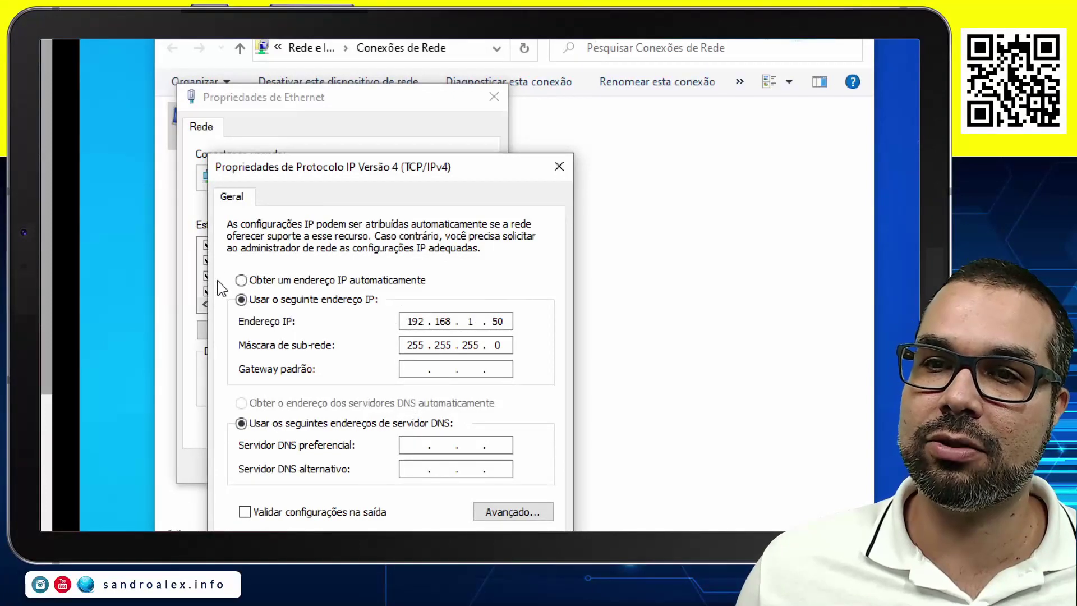
{"action": "left_click", "coordinate": [241, 279]}
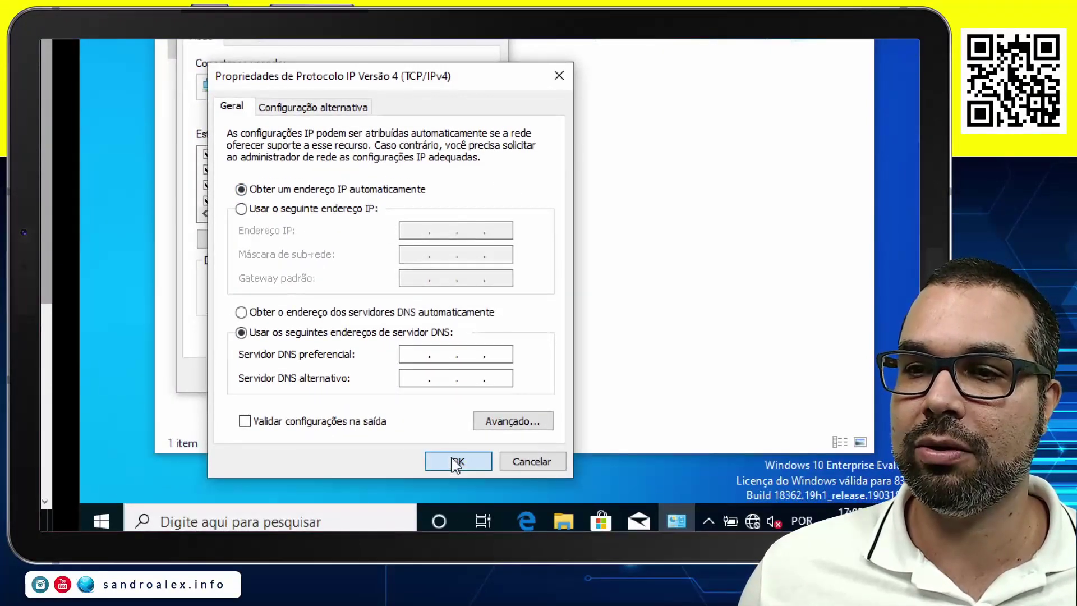
{"action": "left_click", "coordinate": [456, 462]}
{"action": "left_click", "coordinate": [400, 383]}
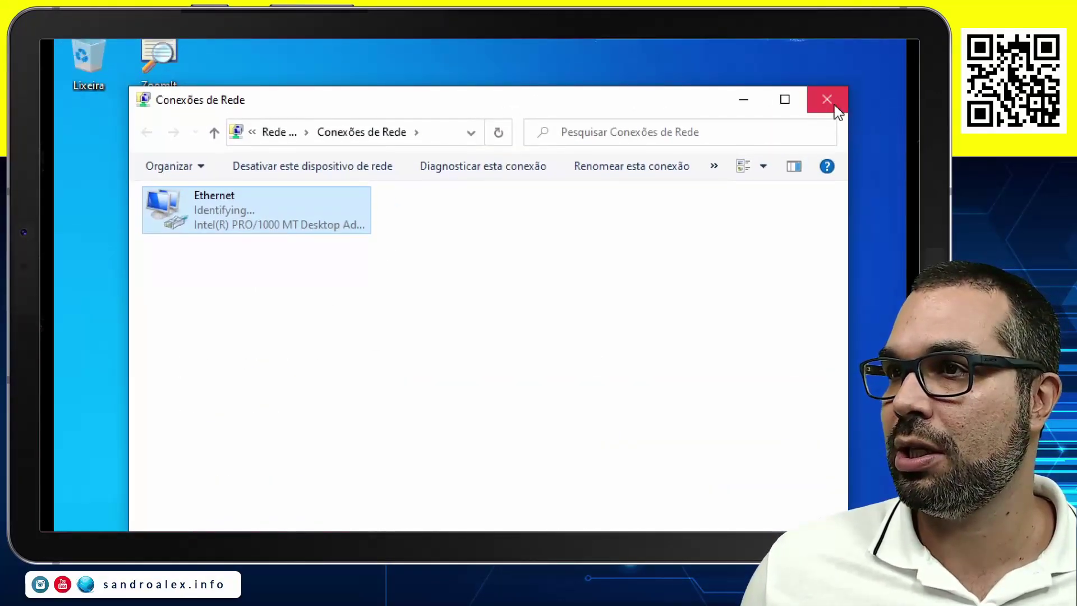
{"action": "left_click", "coordinate": [852, 45]}
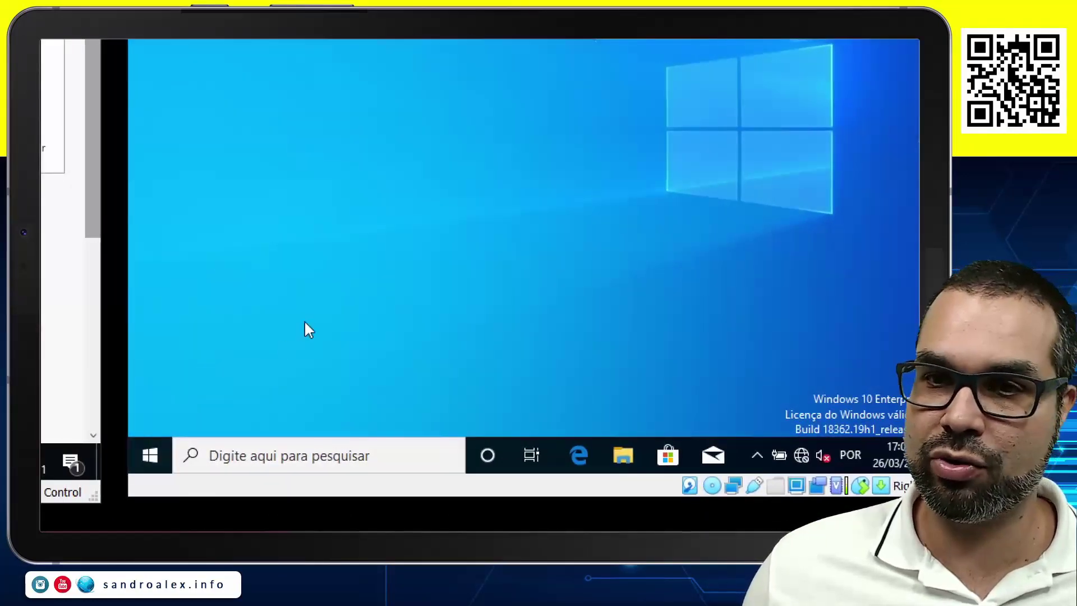
Run ipconfig in a command prompt, seeing only the automatic address 169.254.8.62, then close it.
{"action": "key", "text": "super+r"}
{"action": "type", "text": "cmd"}
{"action": "key", "text": "Return"}
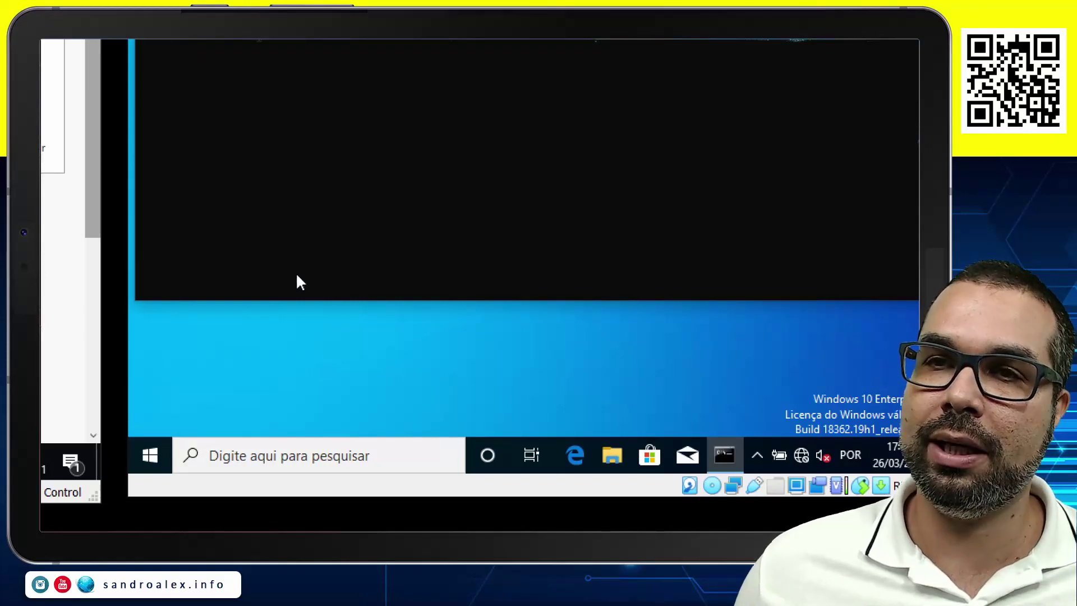
{"action": "type", "text": "ipg"}
{"action": "key", "text": "BackSpace"}
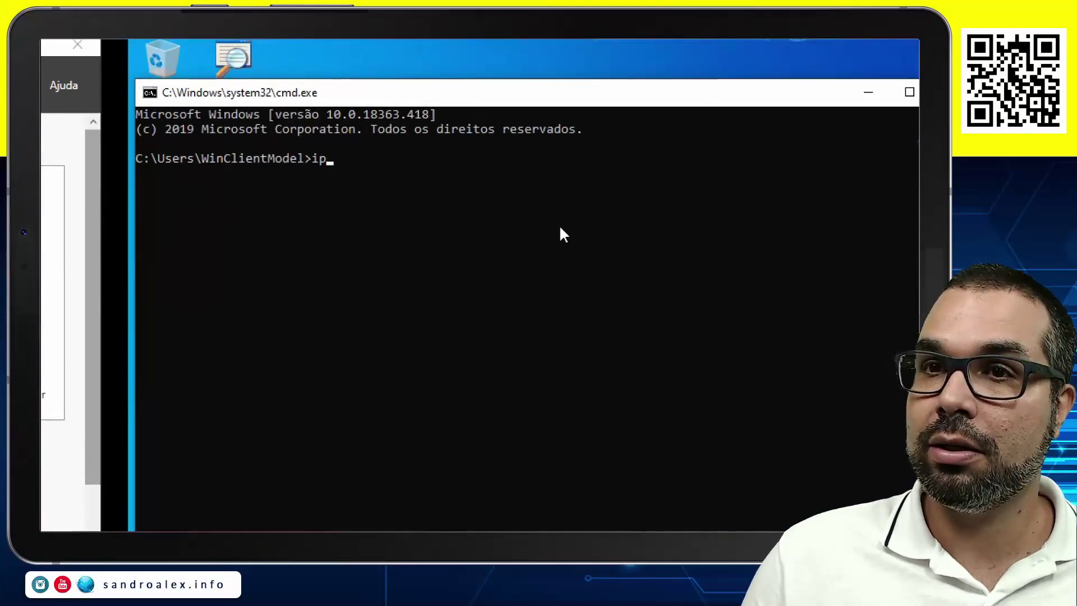
{"action": "type", "text": "config"}
{"action": "key", "text": "Return"}
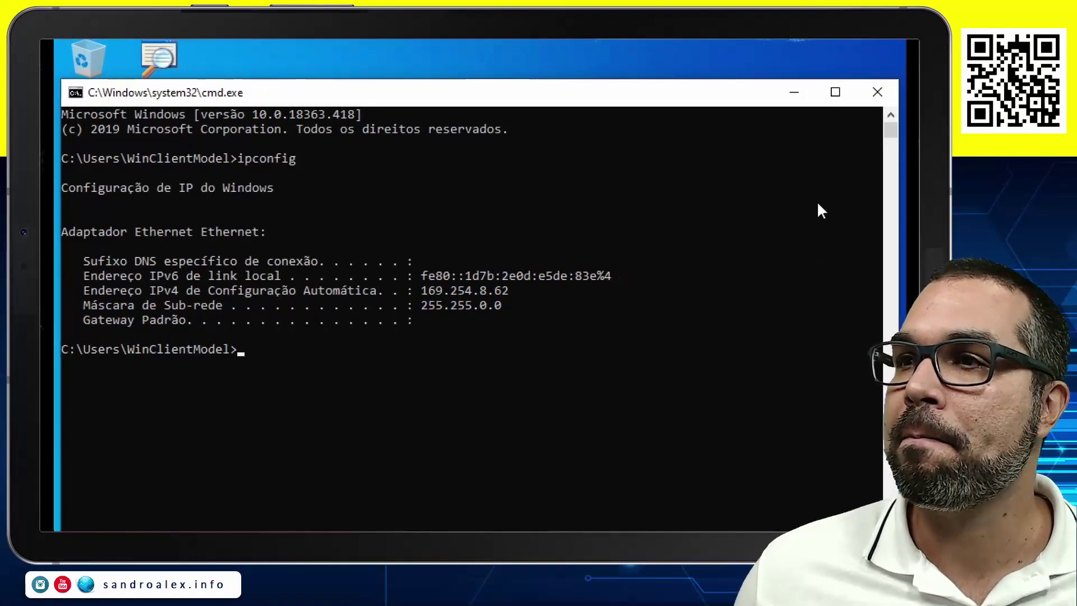
{"action": "left_click", "coordinate": [877, 97]}
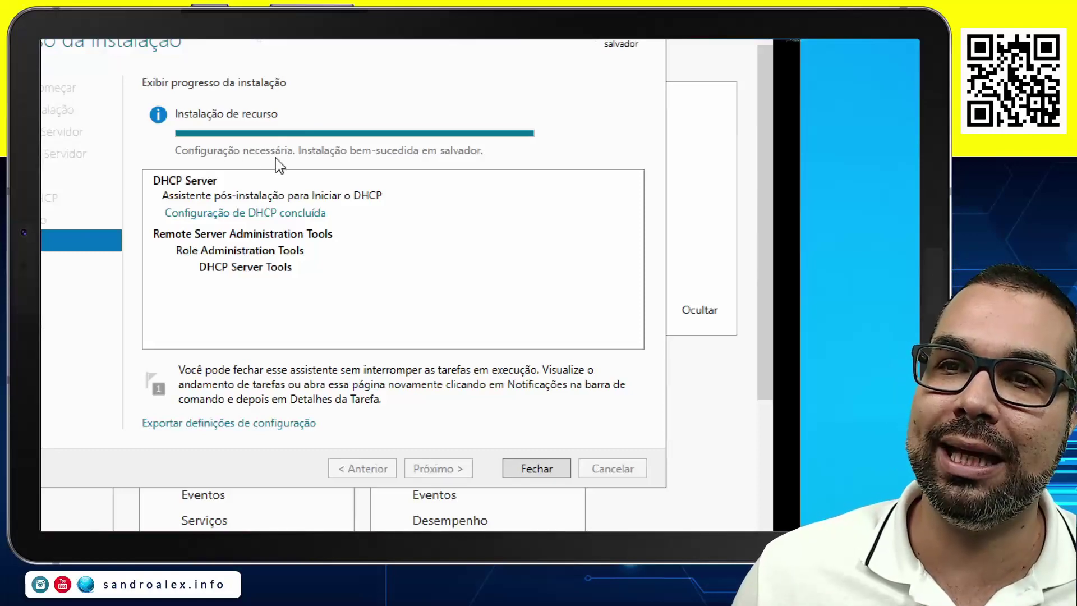
Close the finished DHCP installation wizard and launch Configuração Pós-implantação from the notifications flag.
{"action": "left_click", "coordinate": [524, 465]}
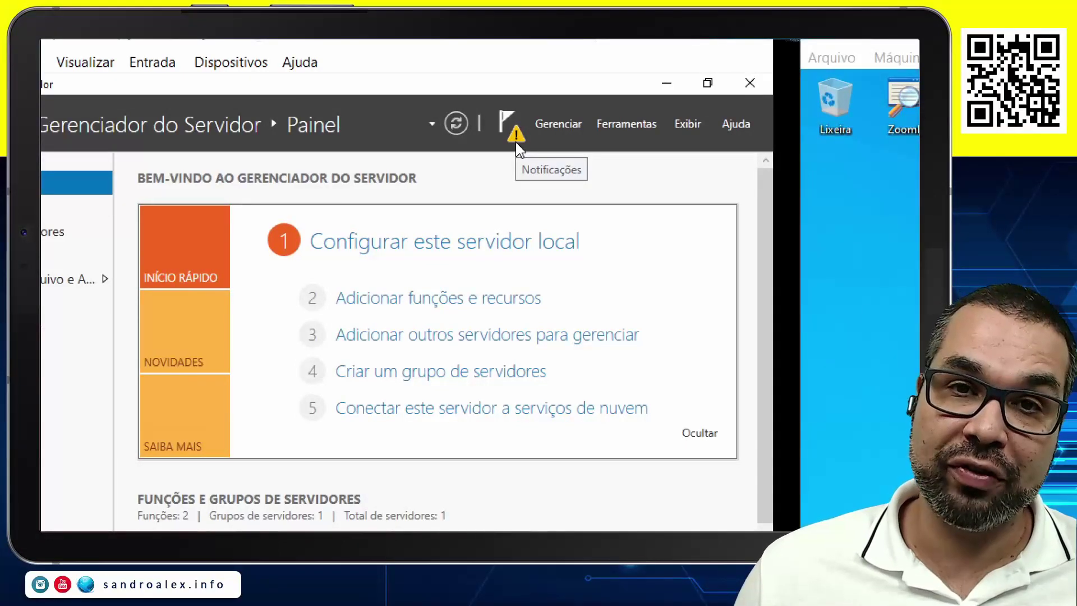
{"action": "left_click", "coordinate": [516, 143]}
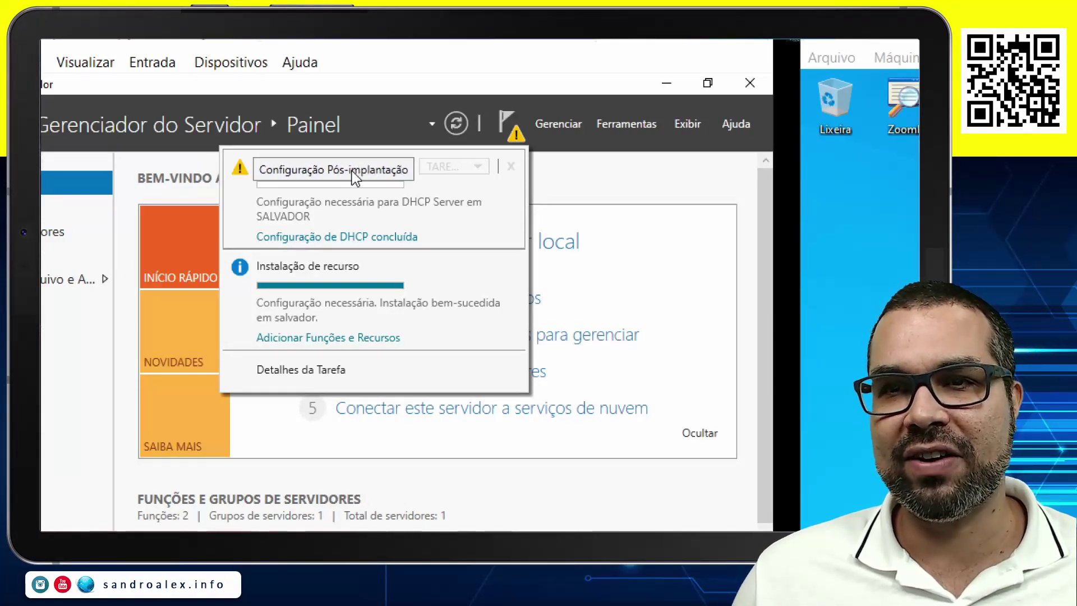
{"action": "left_click", "coordinate": [342, 239]}
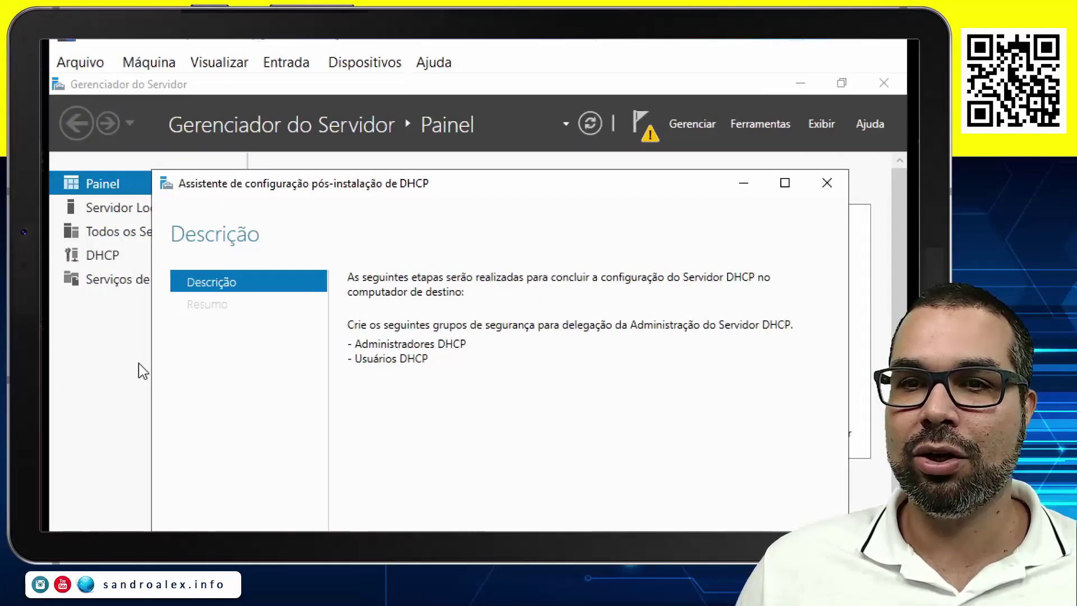
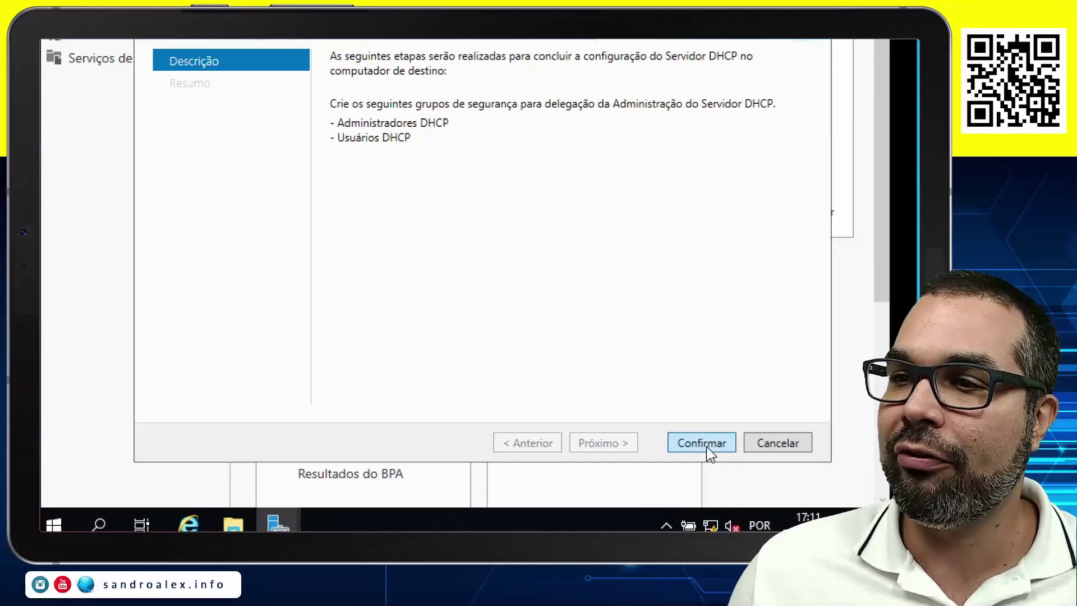
Confirm the DHCP post-installation configuration and remove the completed Pós-implantação task notification.
{"action": "left_click", "coordinate": [707, 449]}
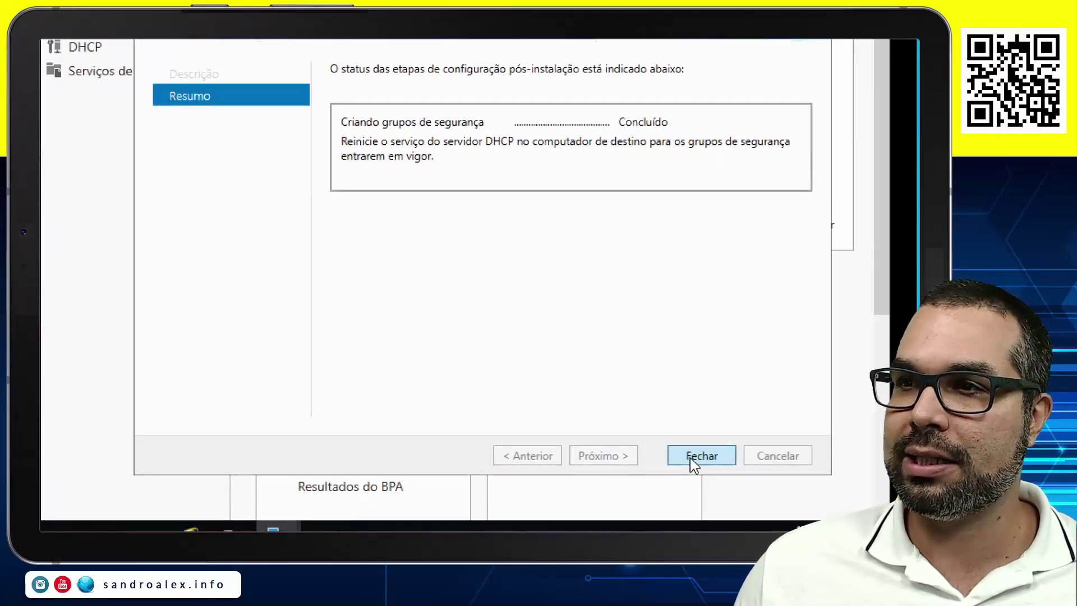
{"action": "left_click", "coordinate": [690, 457]}
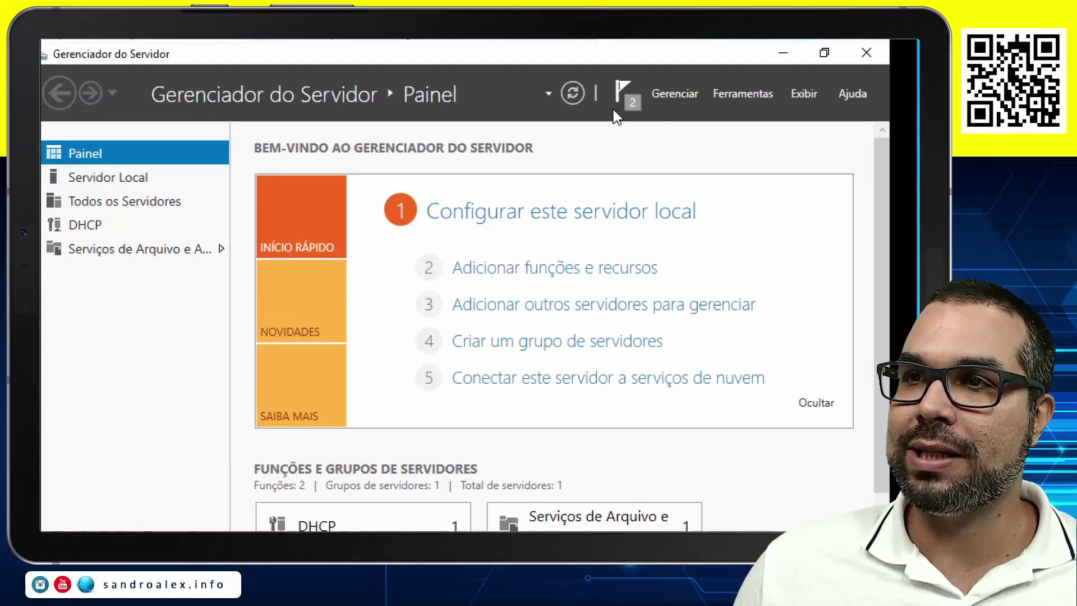
{"action": "left_click", "coordinate": [625, 96]}
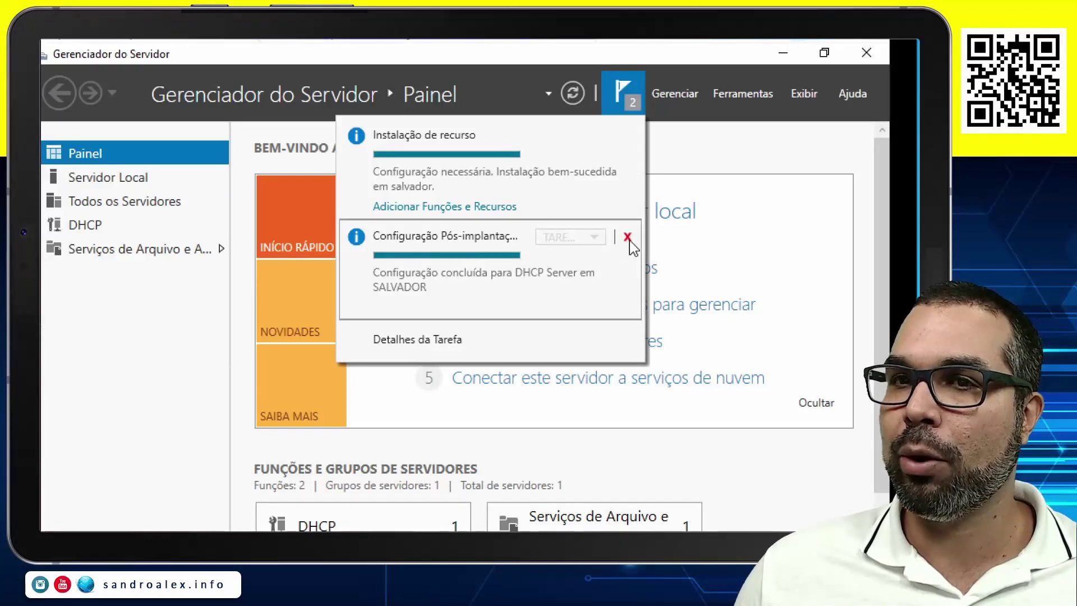
{"action": "left_click", "coordinate": [628, 238]}
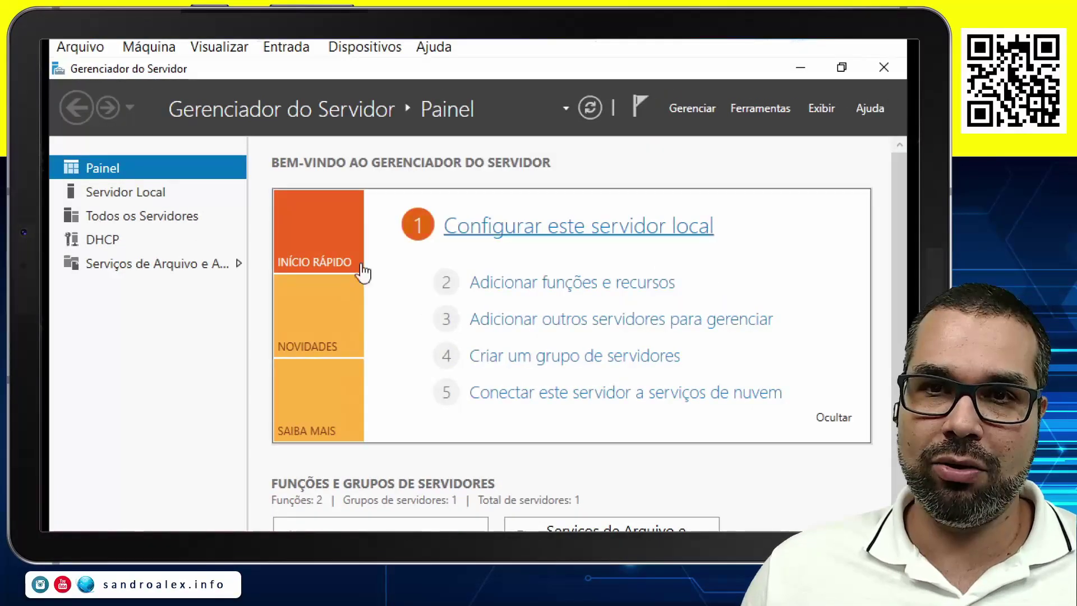
Switch to the DHCP role page and launch the DHCP console from Ferramentas.
{"action": "left_click", "coordinate": [100, 242]}
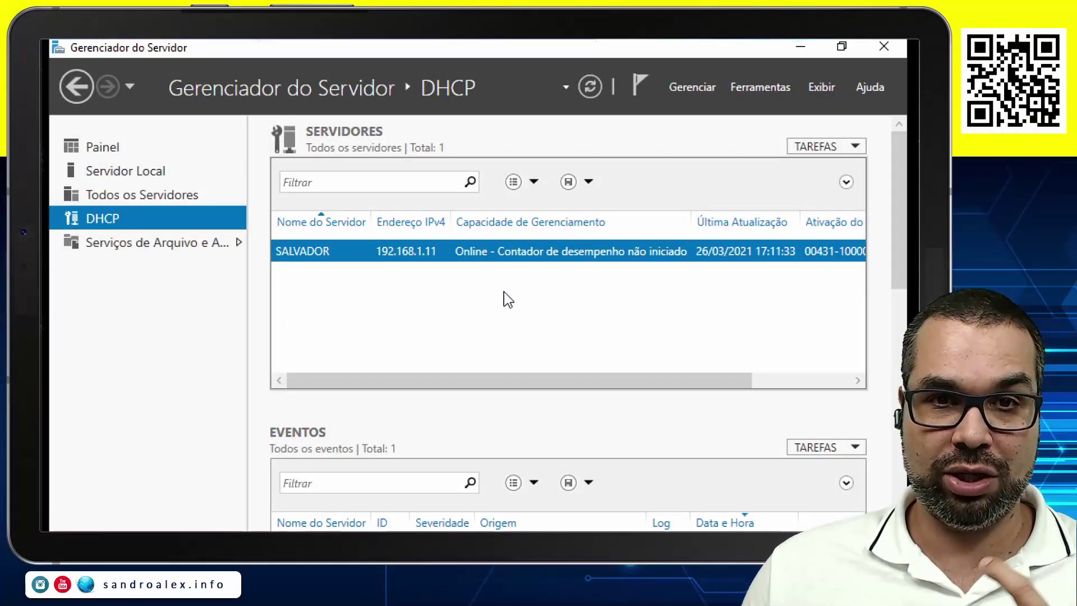
{"action": "left_click", "coordinate": [757, 87]}
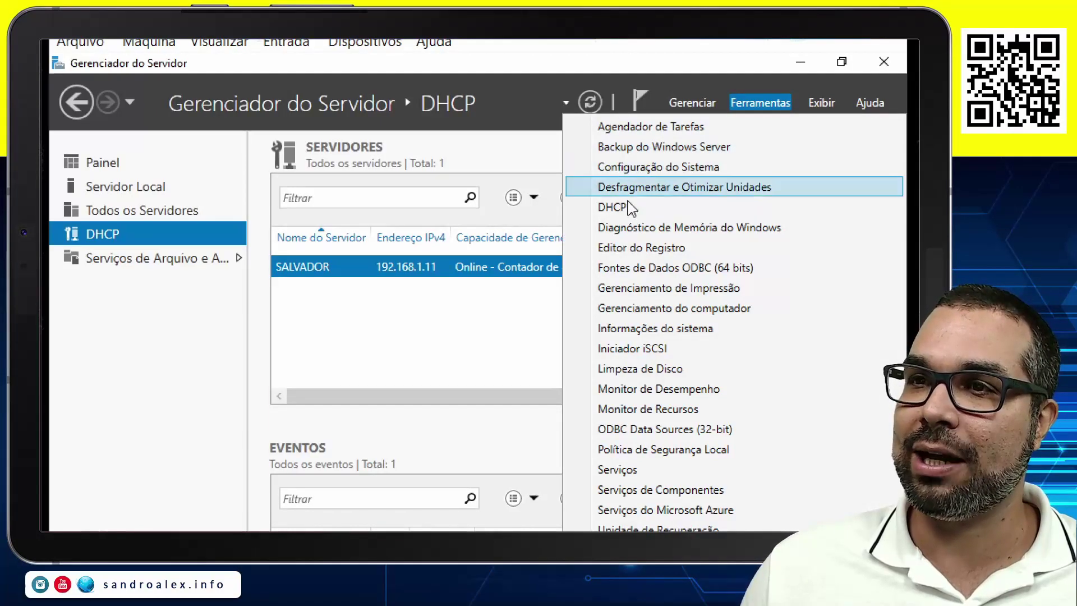
{"action": "left_click", "coordinate": [614, 207]}
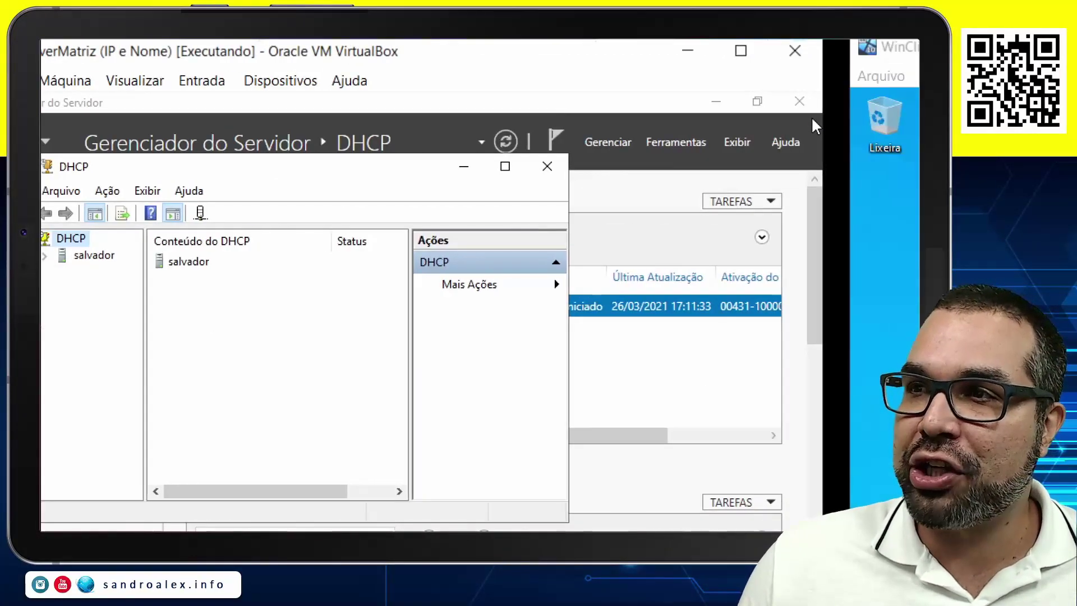
Close Server Manager, reposition the DHCP console, and expand salvador down to IPv4.
{"action": "left_click", "coordinate": [804, 103]}
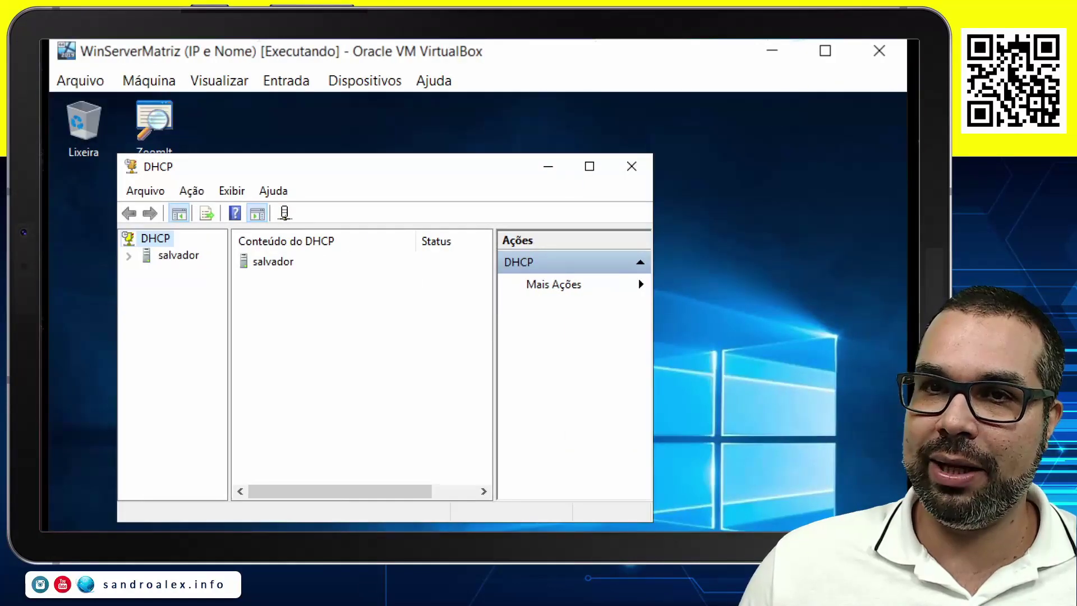
{"action": "left_click_drag", "start_coordinate": [350, 177], "coordinate": [402, 138]}
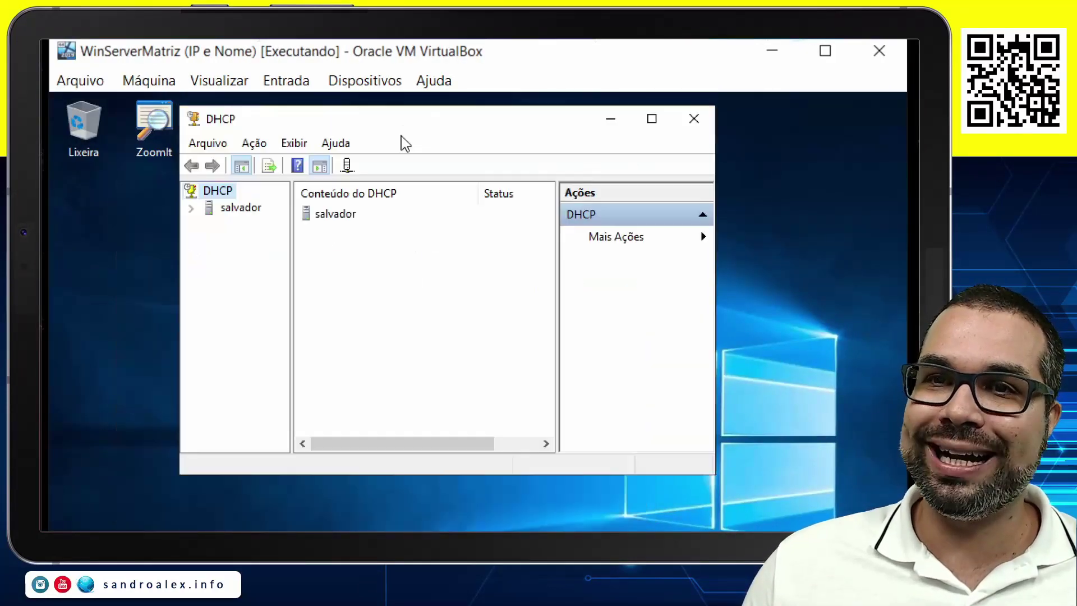
{"action": "left_click", "coordinate": [191, 209]}
{"action": "left_click", "coordinate": [241, 208]}
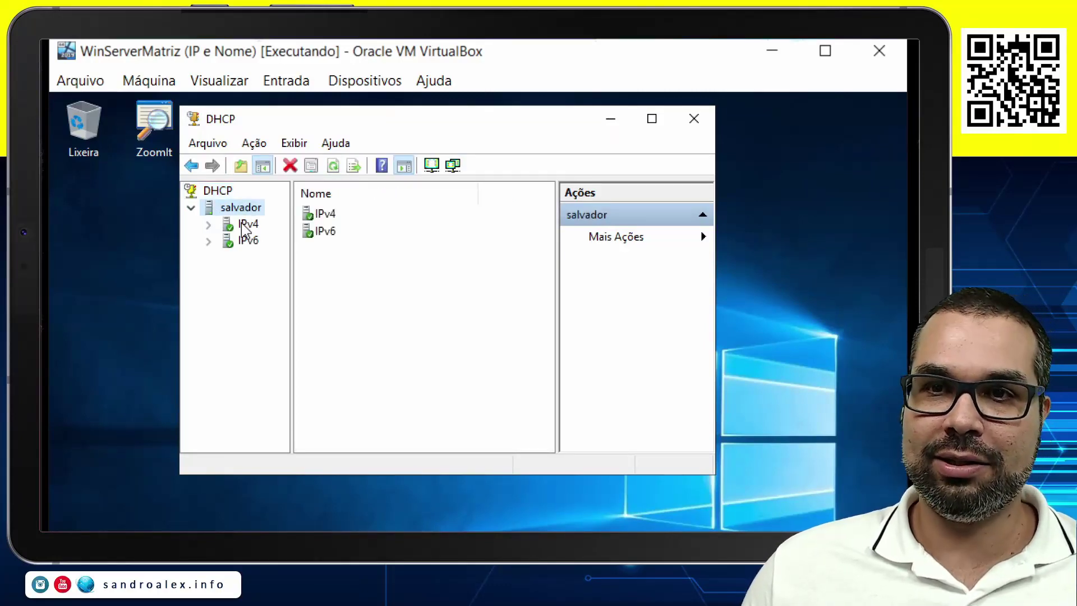
{"action": "left_click", "coordinate": [246, 224]}
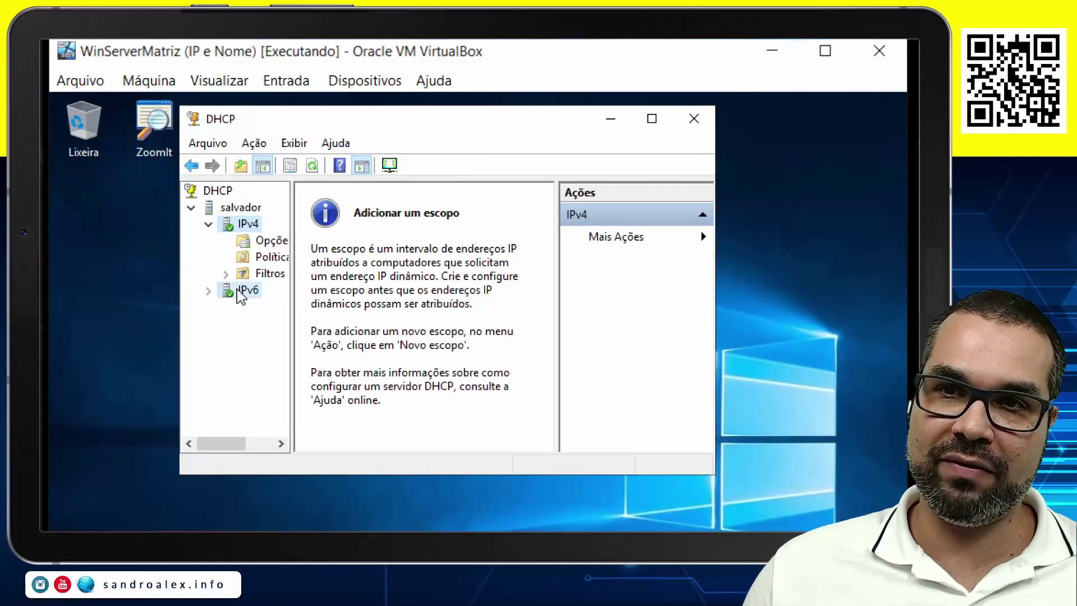
Collapse IPv6 again and widen the console window and its server tree pane.
{"action": "double_click", "coordinate": [238, 291]}
{"action": "left_click", "coordinate": [249, 225]}
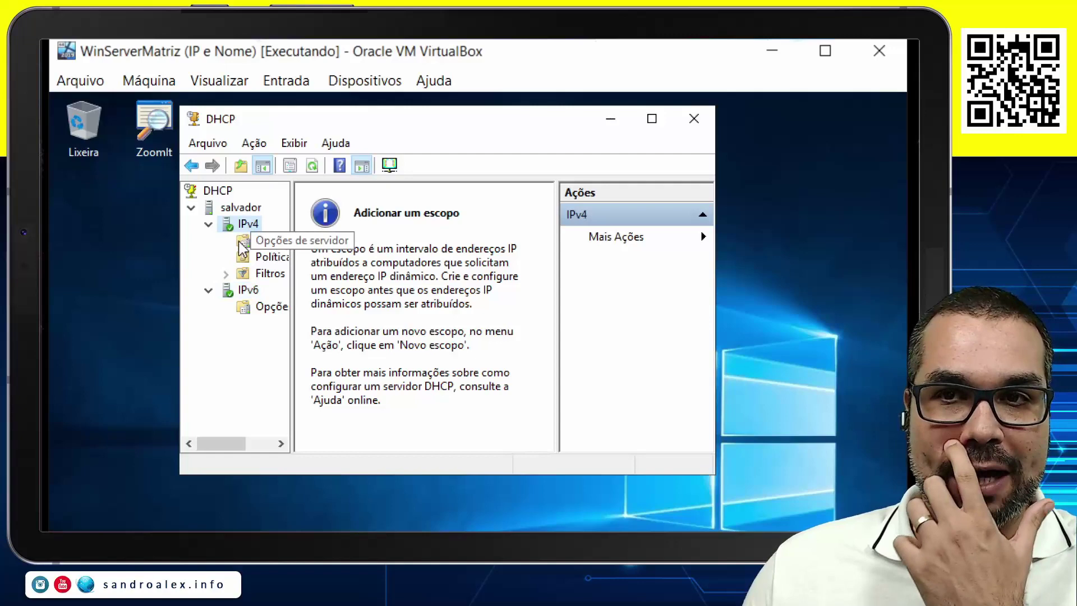
{"action": "left_click", "coordinate": [208, 290]}
{"action": "left_click_drag", "start_coordinate": [180, 303], "coordinate": [42, 310]}
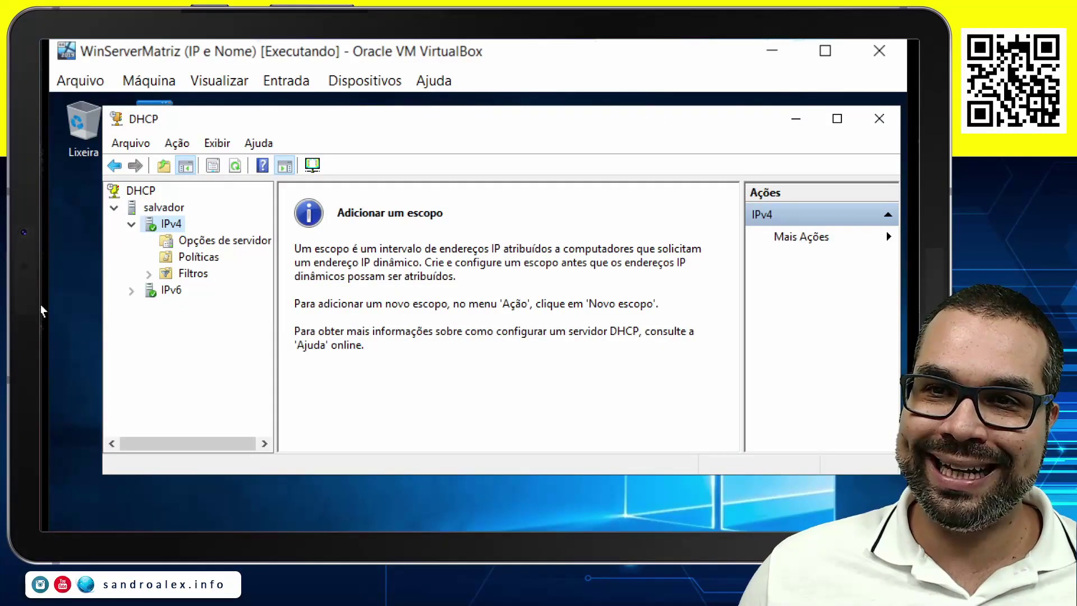
{"action": "left_click_drag", "start_coordinate": [274, 281], "coordinate": [313, 292]}
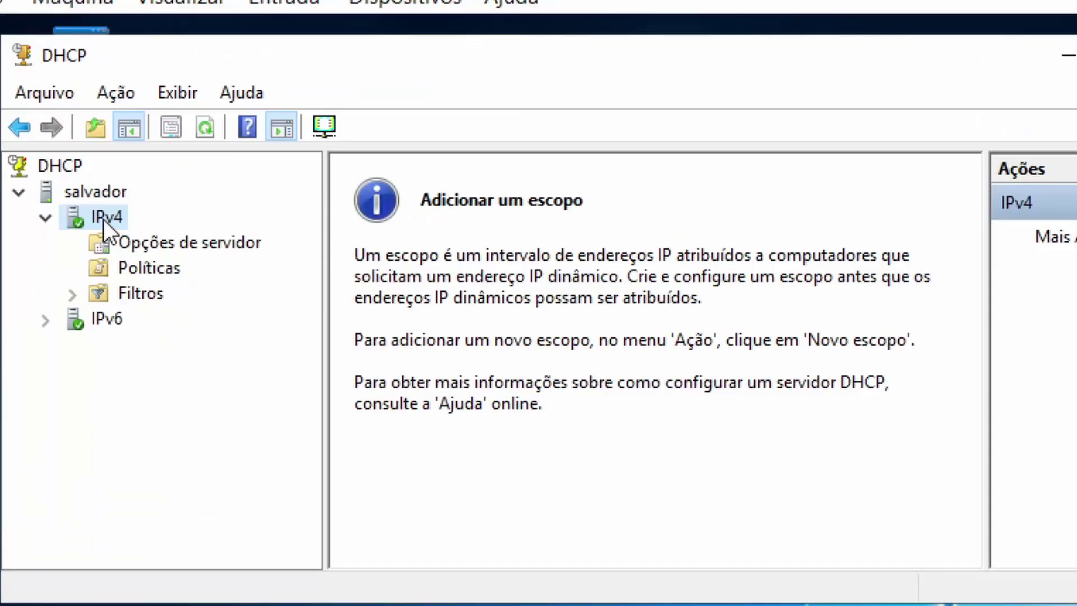
Start the New Scope wizard on the IPv4 node and pass its welcome page.
{"action": "right_click", "coordinate": [103, 220]}
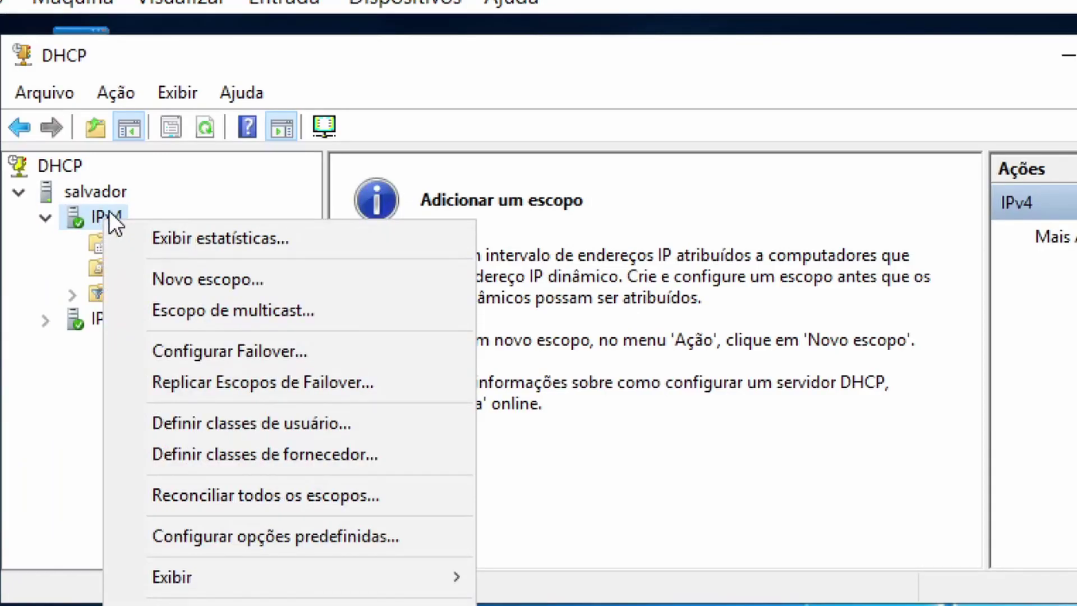
{"action": "left_click", "coordinate": [185, 281]}
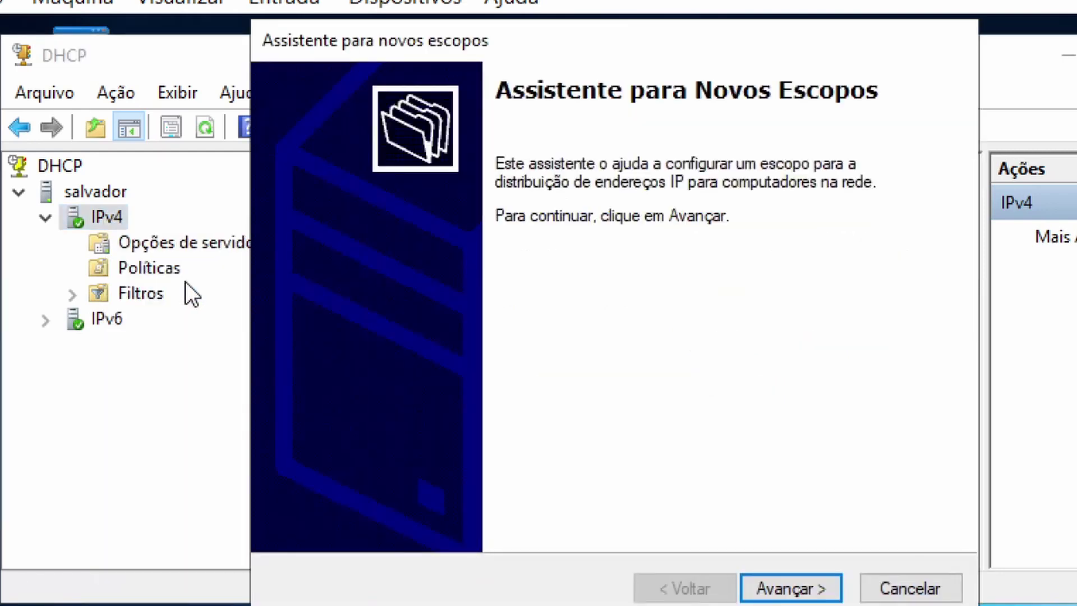
{"action": "left_click", "coordinate": [794, 587]}
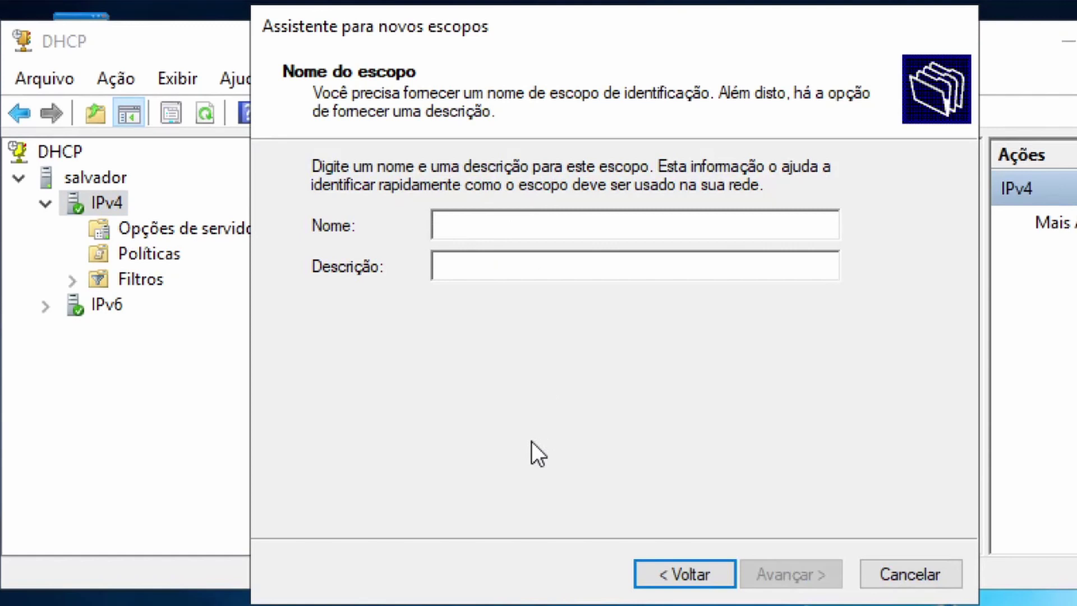
Name the scope 'Aula' with description 'Escopo para fornecer IP na rede Matriz'.
{"action": "type", "text": "Aula"}
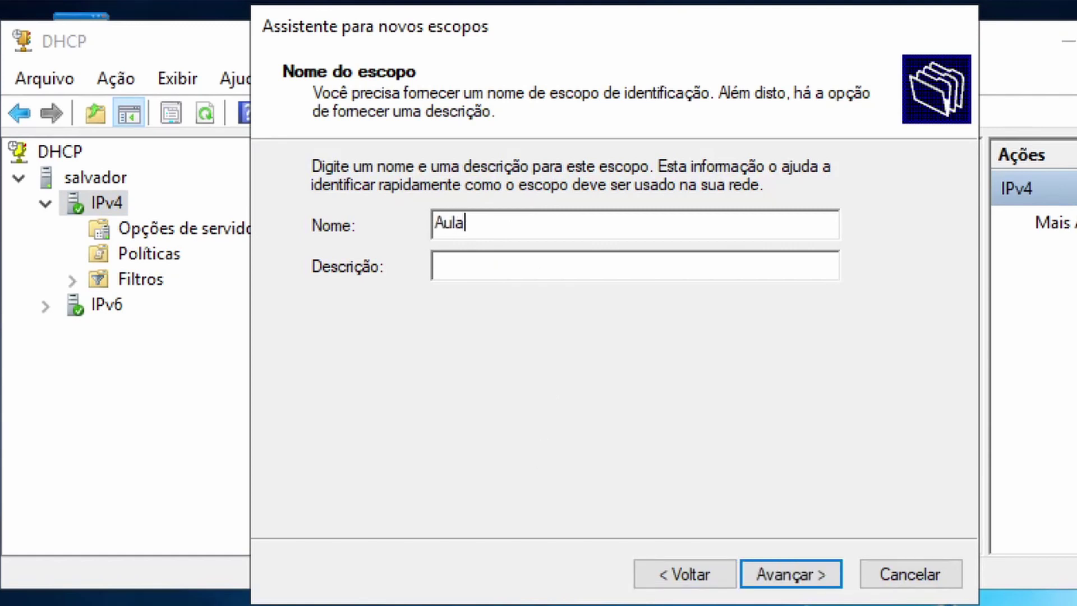
{"action": "left_click", "coordinate": [456, 268]}
{"action": "type", "text": "Escopo para for"}
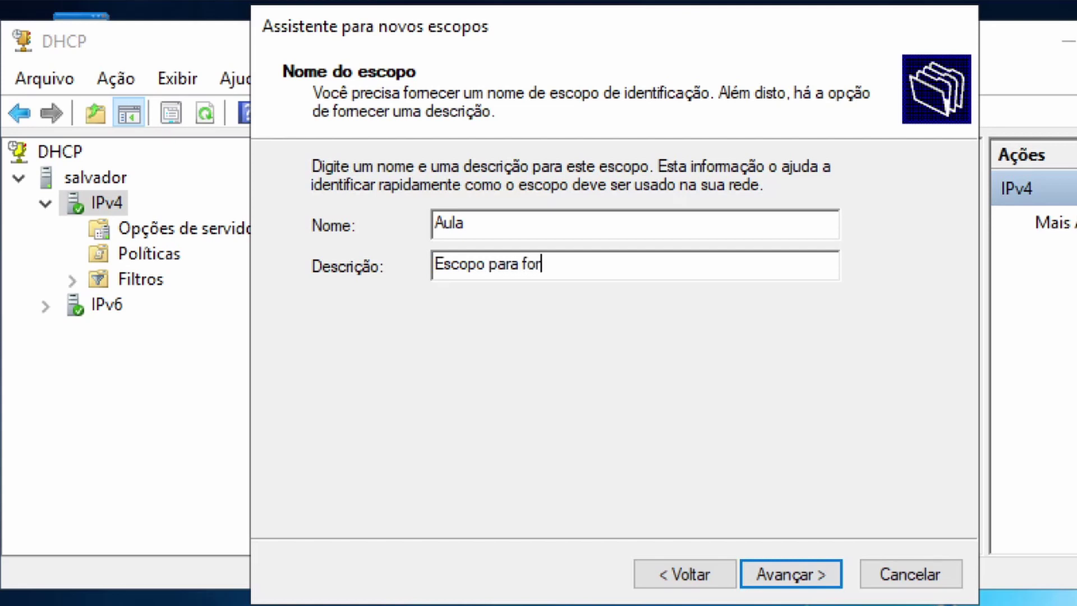
{"action": "type", "text": "necer ip"}
{"action": "key", "text": "BackSpace"}
{"action": "key", "text": "BackSpace"}
{"action": "type", "text": "IP na rede "}
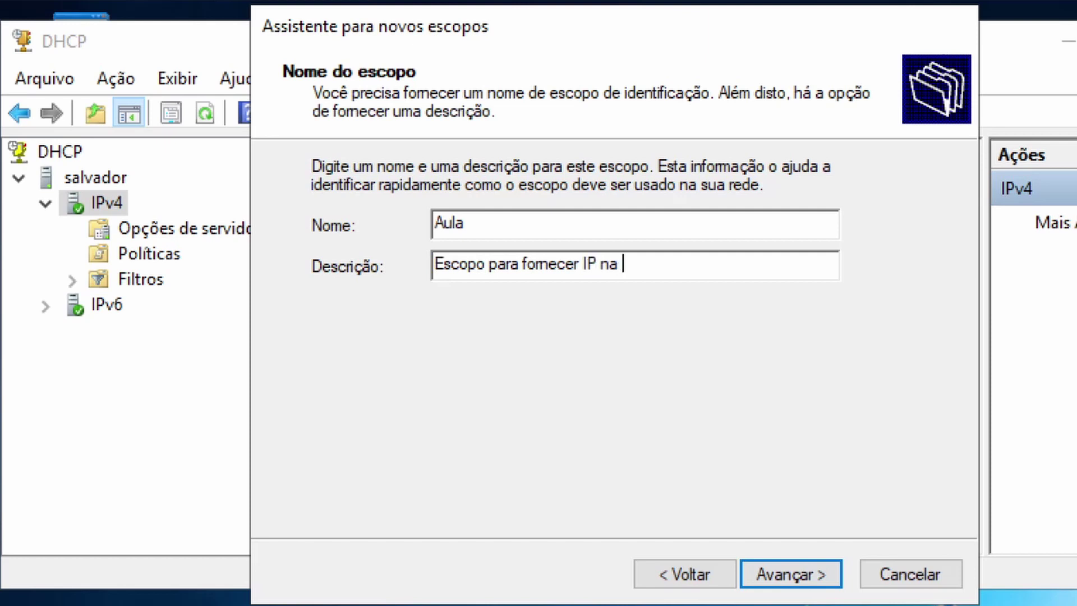
{"action": "type", "text": "Matriz"}
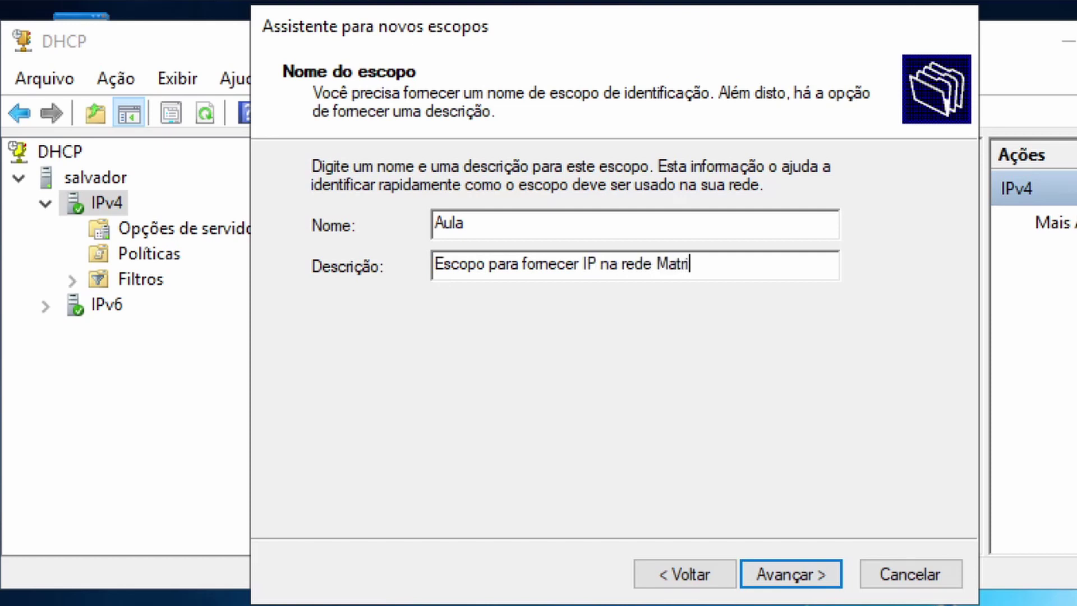
{"action": "left_click", "coordinate": [825, 575]}
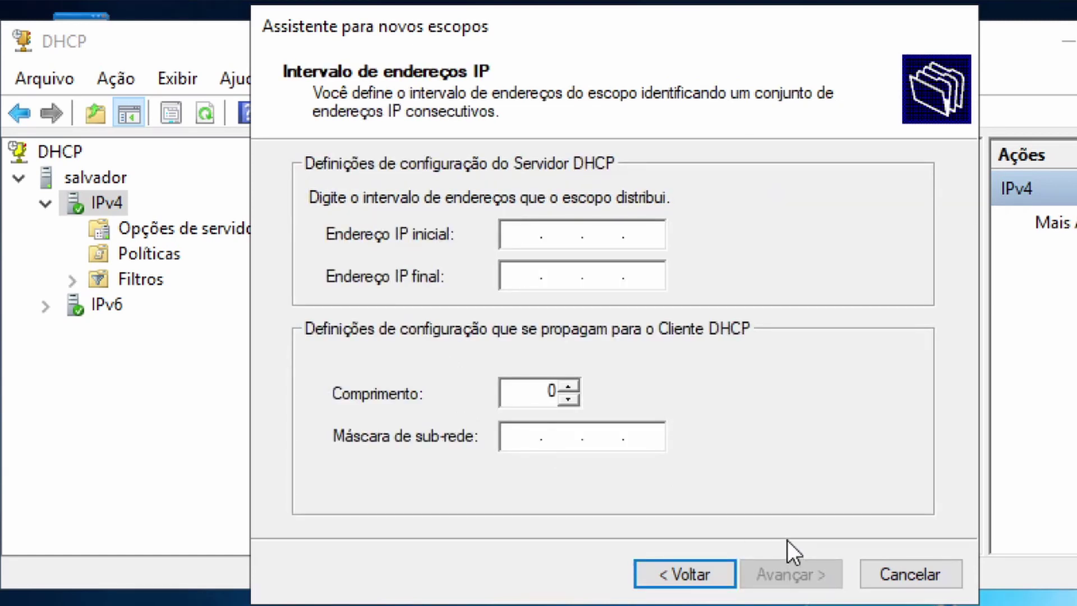
Set the scope's address range to 192.168.1.50 through 192.168.1.254, keeping mask 255.255.255.0.
{"action": "type", "text": "192.168.1."}
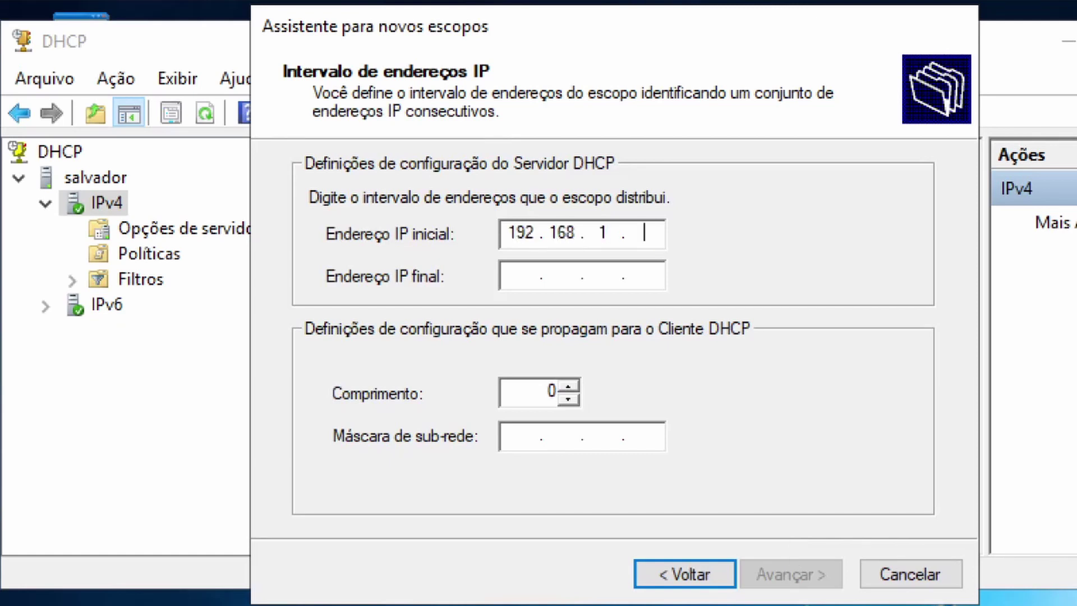
{"action": "type", "text": "50"}
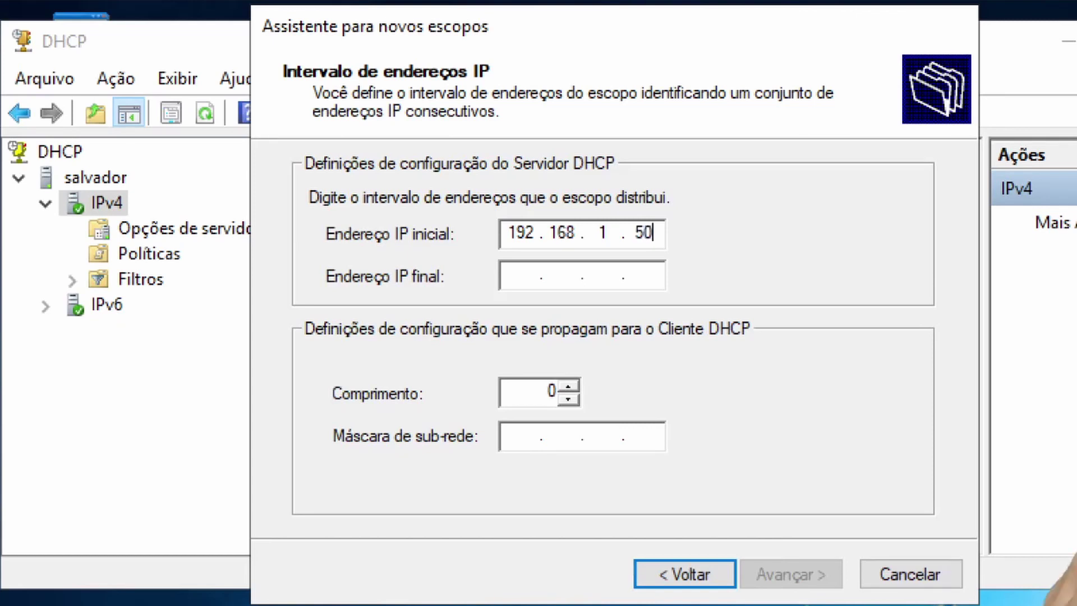
{"action": "key", "text": "Tab"}
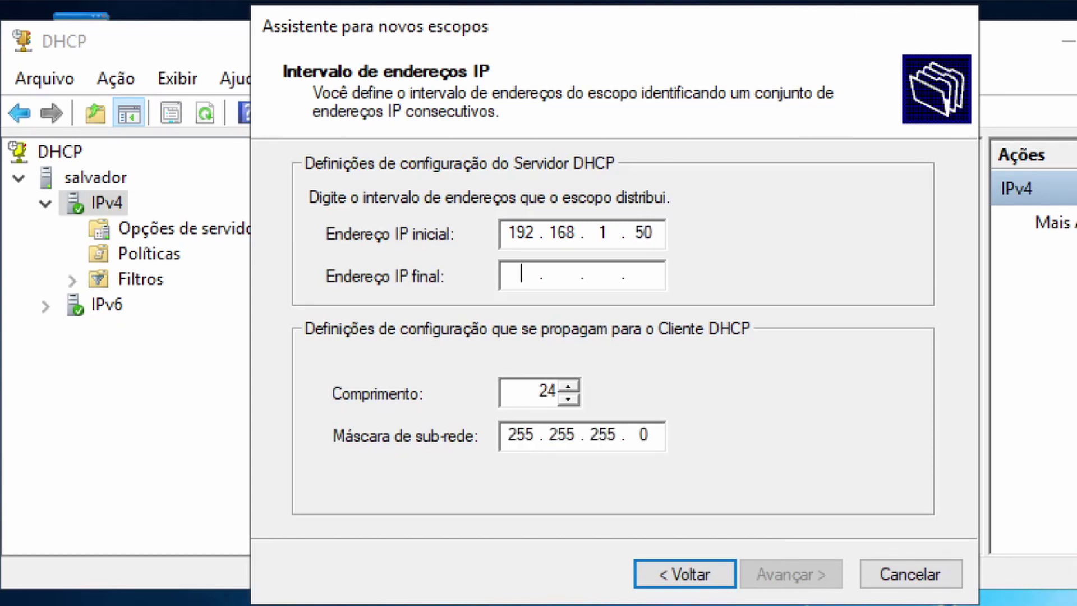
{"action": "type", "text": "192."}
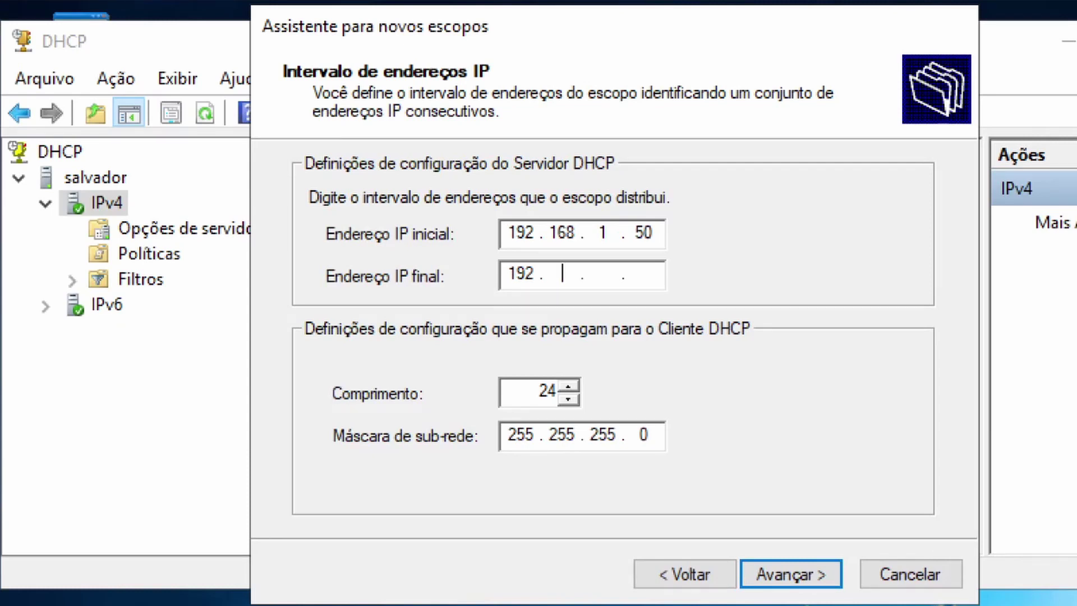
{"action": "type", "text": "168.1.254"}
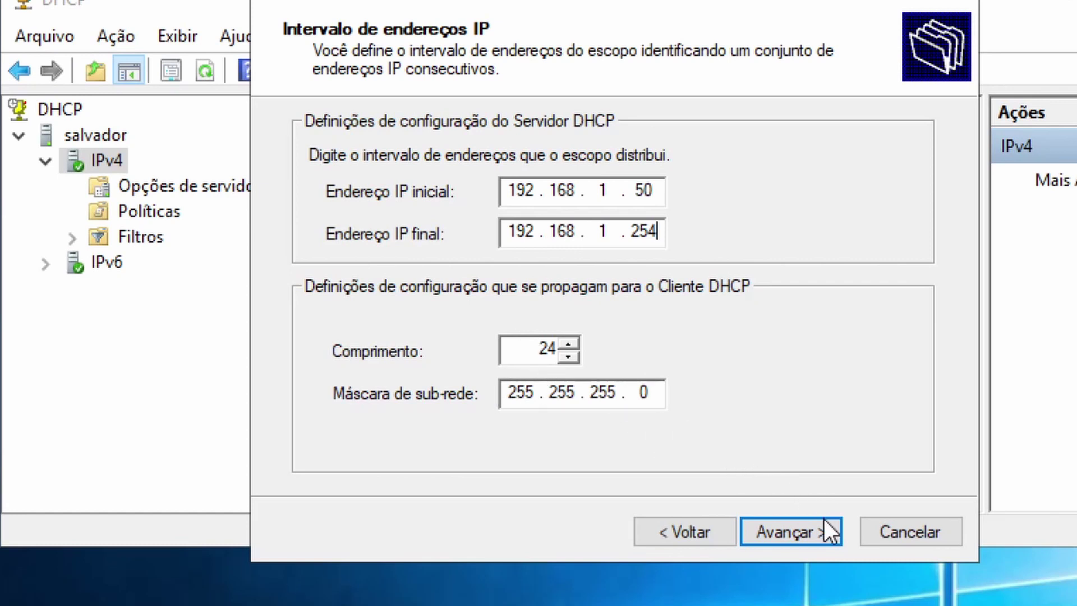
{"action": "left_click", "coordinate": [806, 530]}
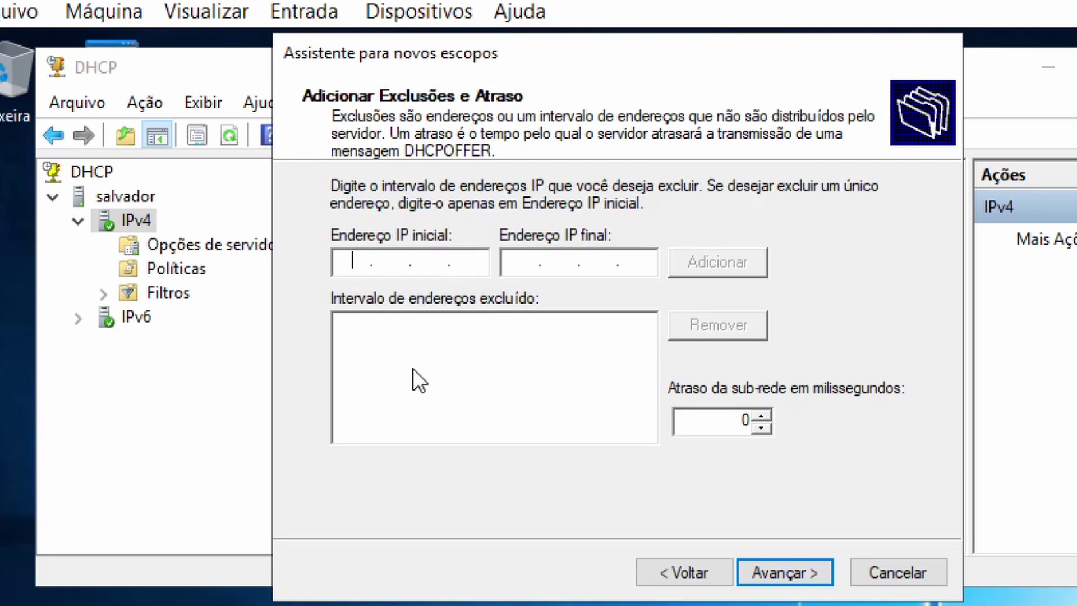
Add the exclusion range 192.168.1.100–192.168.1.200 and continue to lease duration.
{"action": "type", "text": "192 . 1"}
{"action": "type", "text": "68 . 1 . 1"}
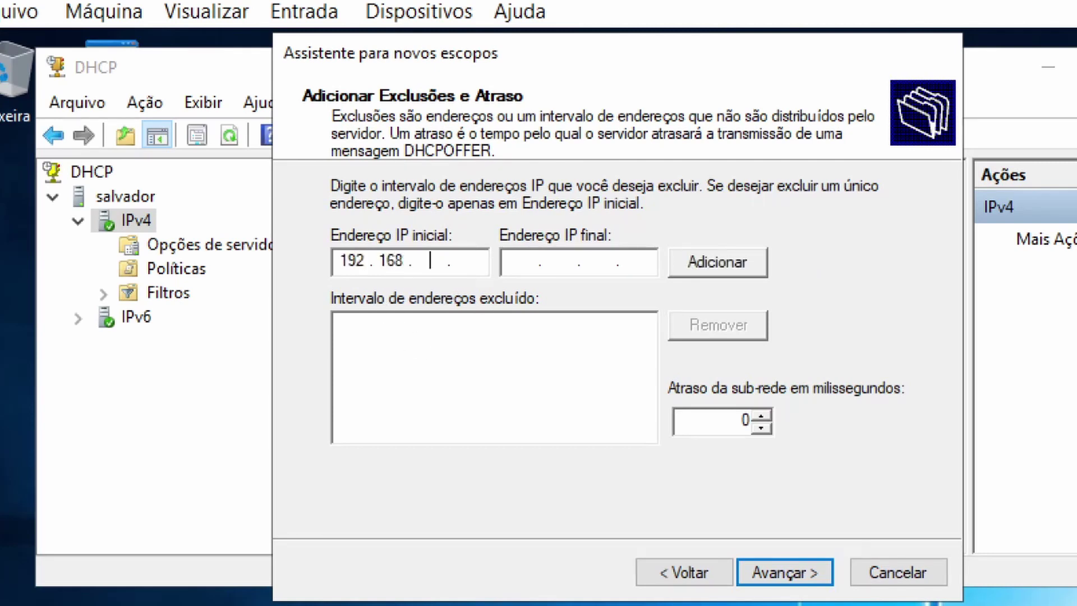
{"action": "type", "text": "00"}
{"action": "left_click", "coordinate": [522, 261]}
{"action": "type", "text": "192.16"}
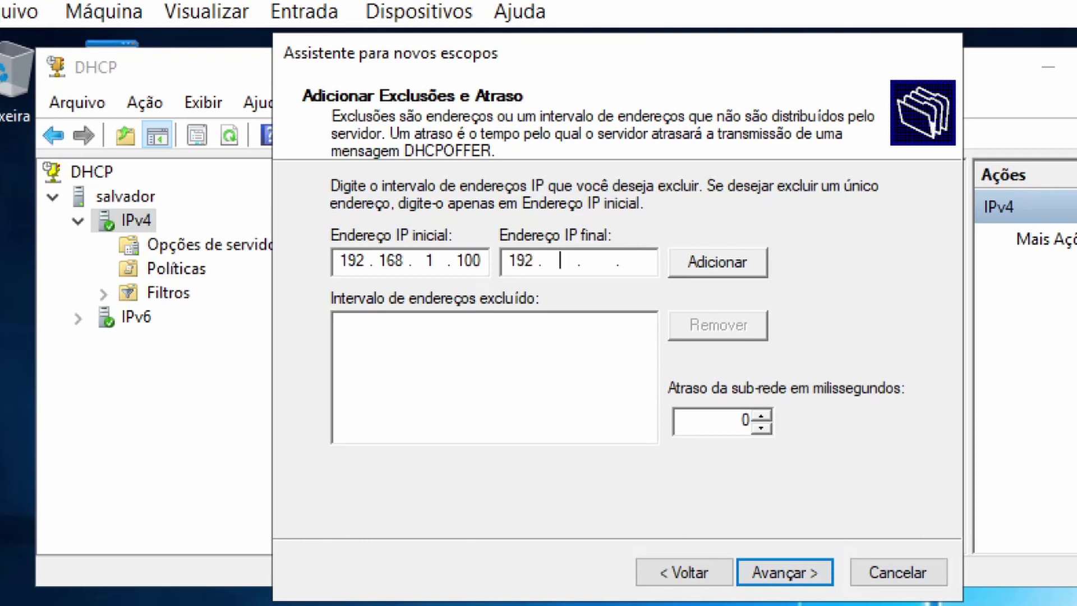
{"action": "type", "text": "8.1.200"}
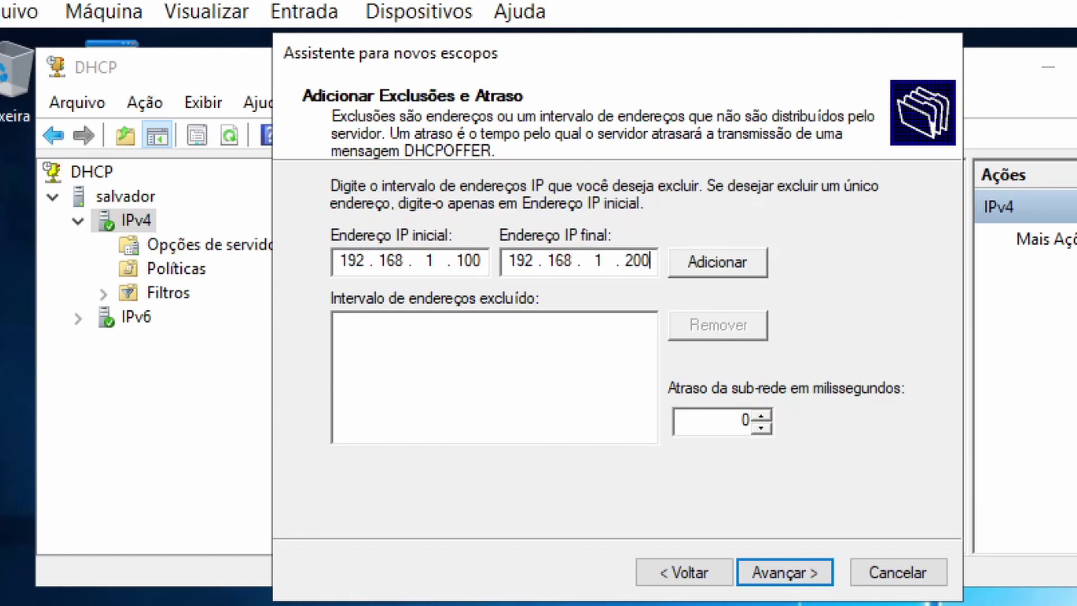
{"action": "left_click", "coordinate": [734, 257]}
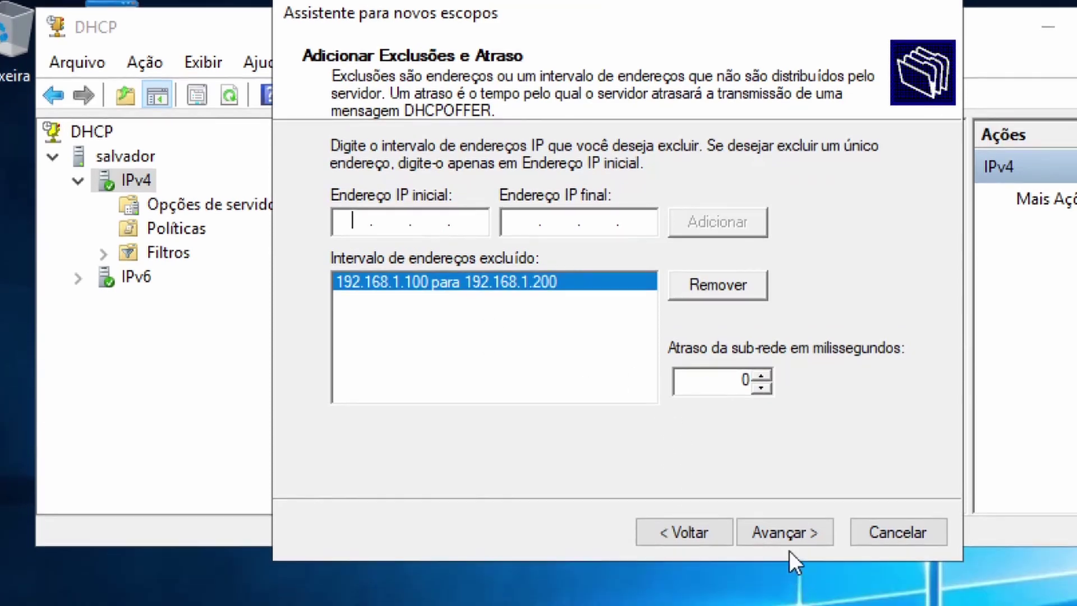
{"action": "left_click", "coordinate": [786, 572]}
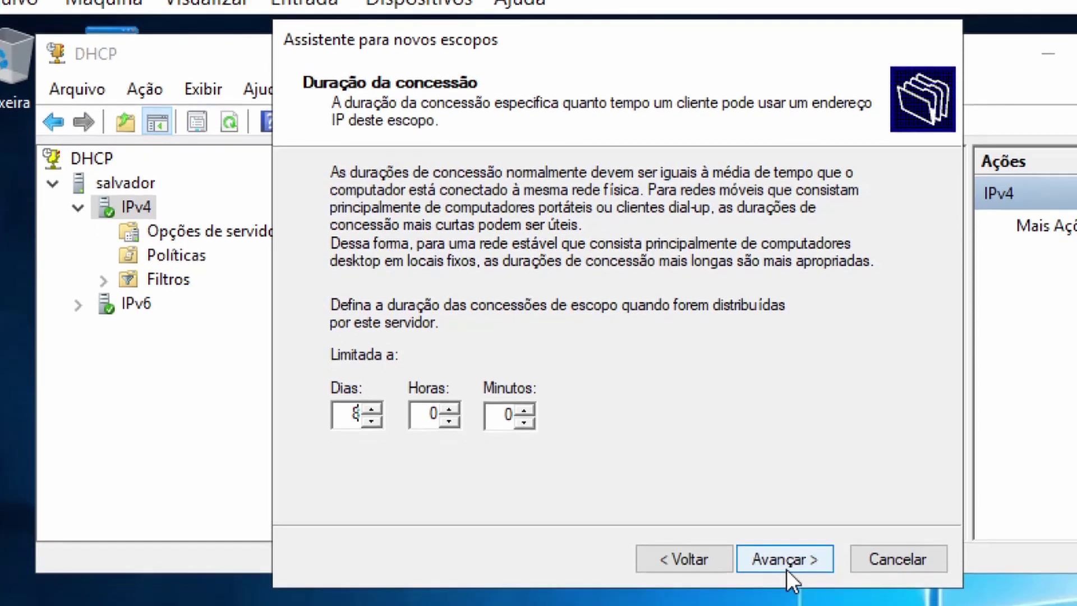
Keep default lease, skip router, DNS and WINS settings, activate the scope now and finish.
{"action": "left_click", "coordinate": [787, 584]}
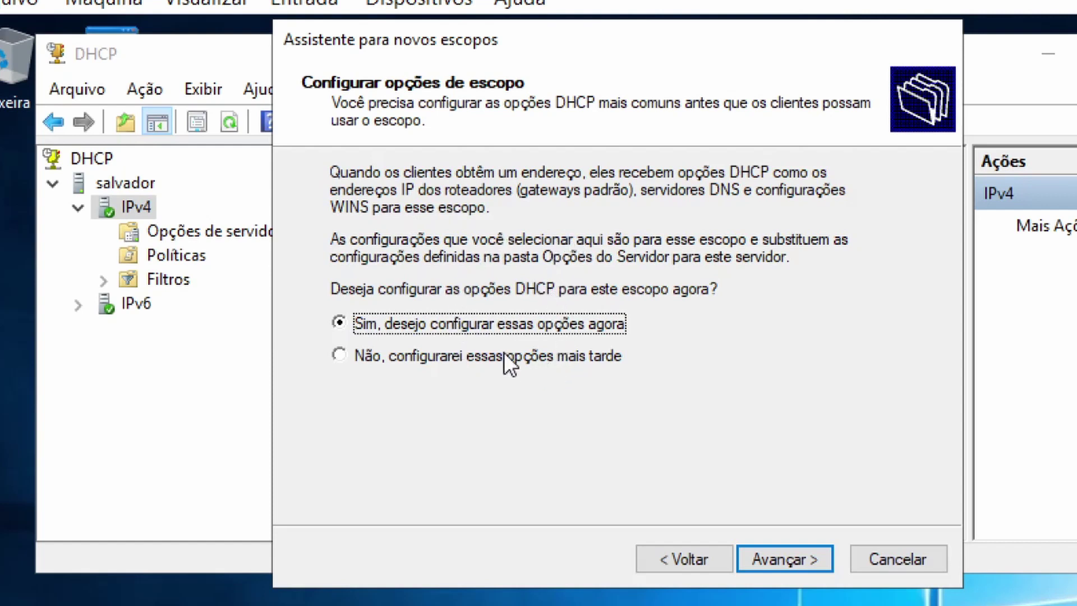
{"action": "left_click", "coordinate": [788, 559]}
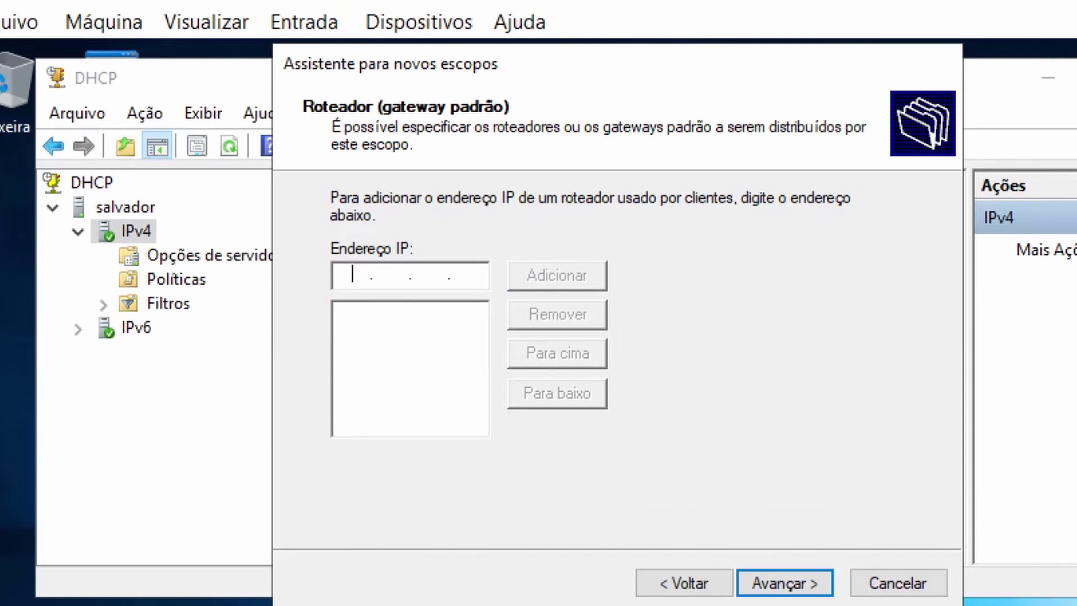
{"action": "left_click", "coordinate": [796, 579]}
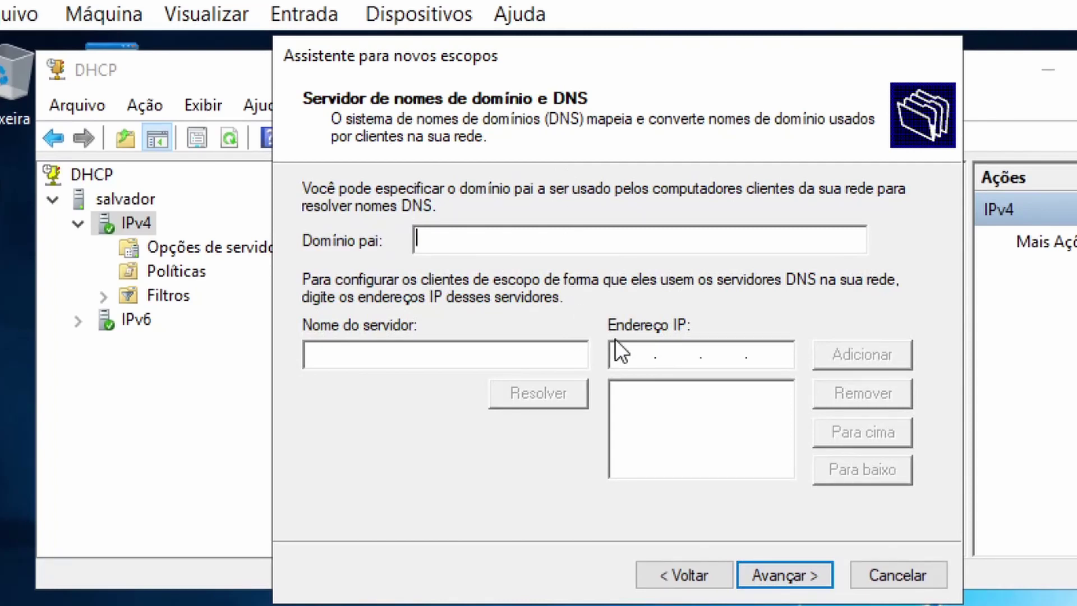
{"action": "left_click", "coordinate": [788, 575]}
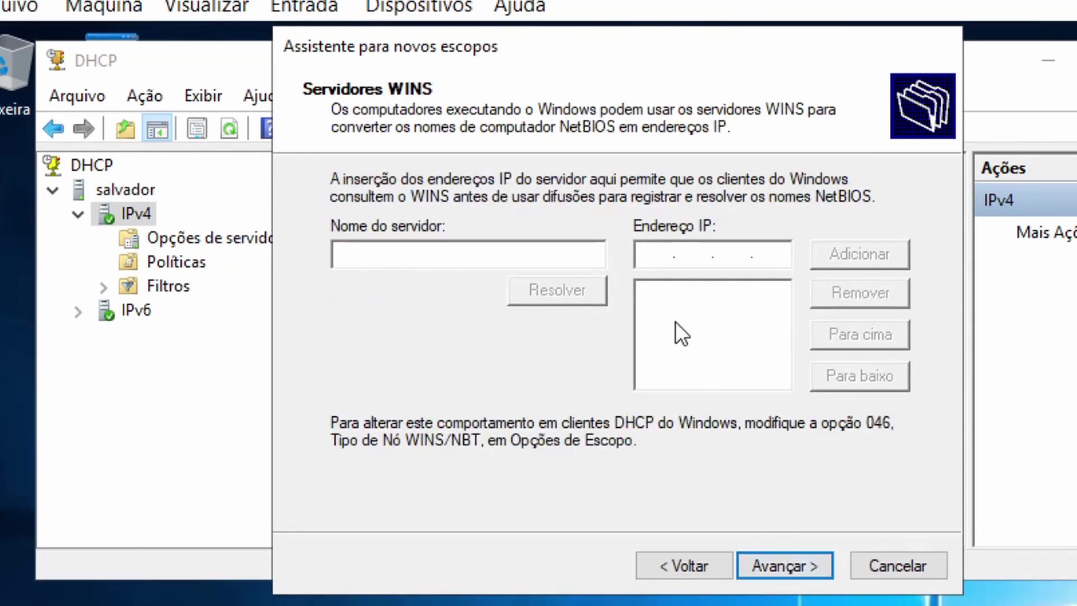
{"action": "left_click", "coordinate": [801, 562]}
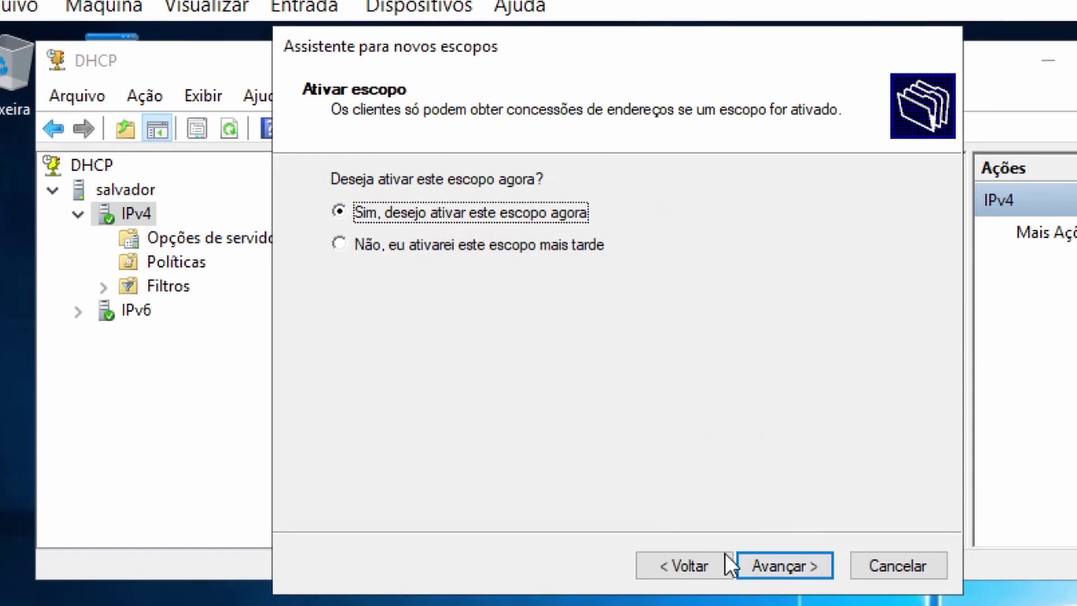
{"action": "left_click", "coordinate": [765, 563]}
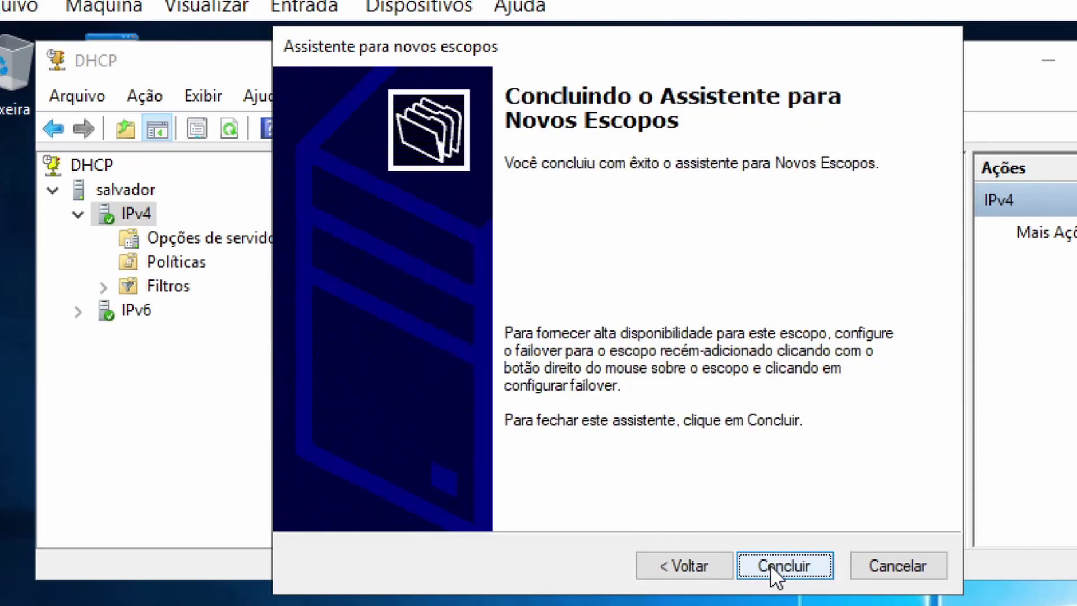
{"action": "left_click", "coordinate": [769, 564]}
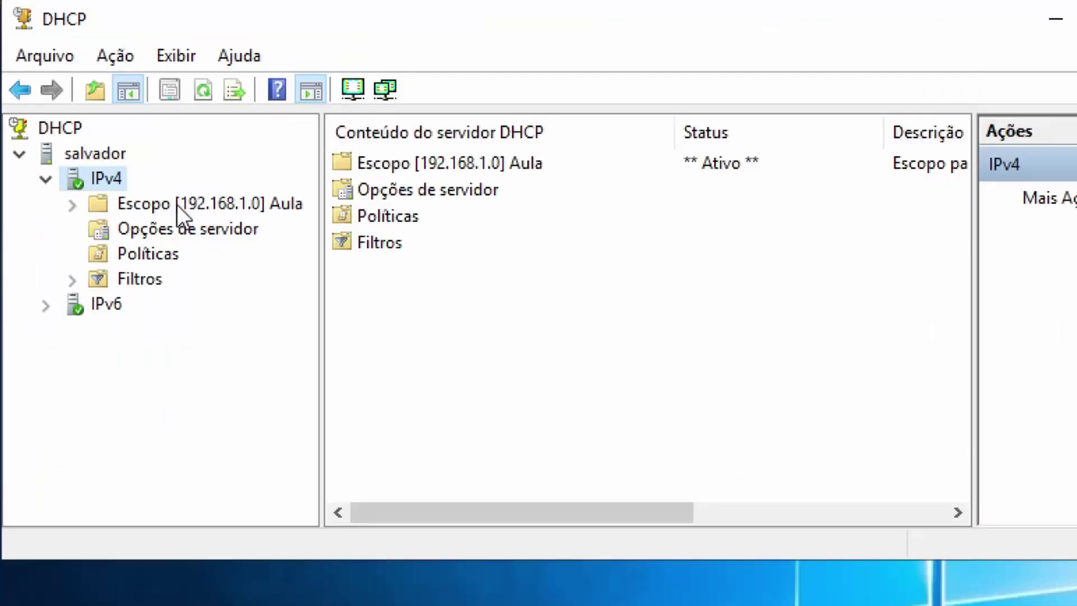
Show the Aula scope's Pool de endereços, narrow its columns, and inspect both ranges.
{"action": "double_click", "coordinate": [176, 204]}
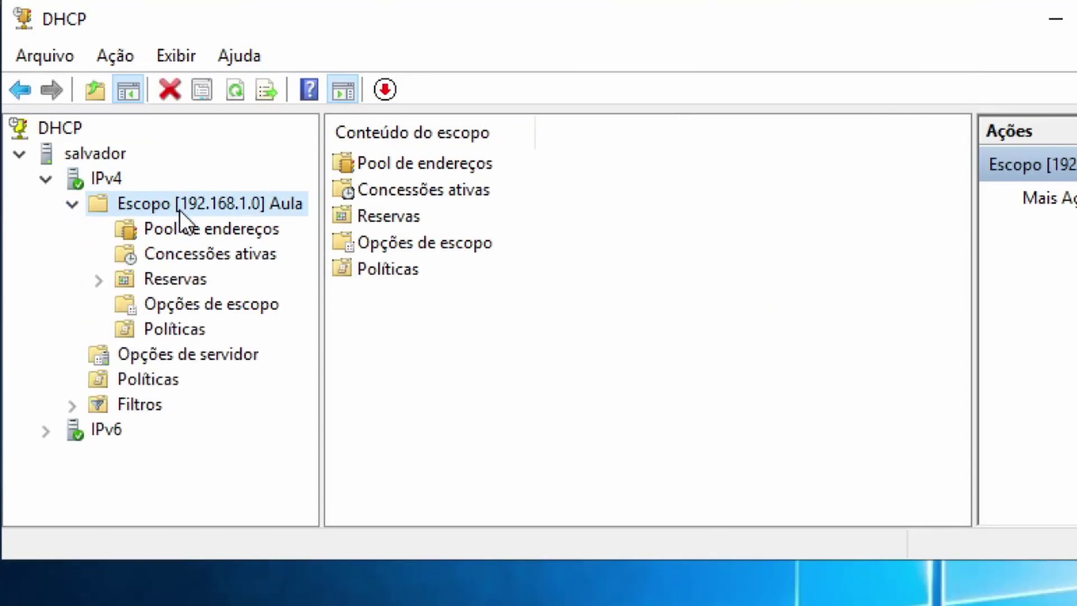
{"action": "left_click", "coordinate": [196, 230]}
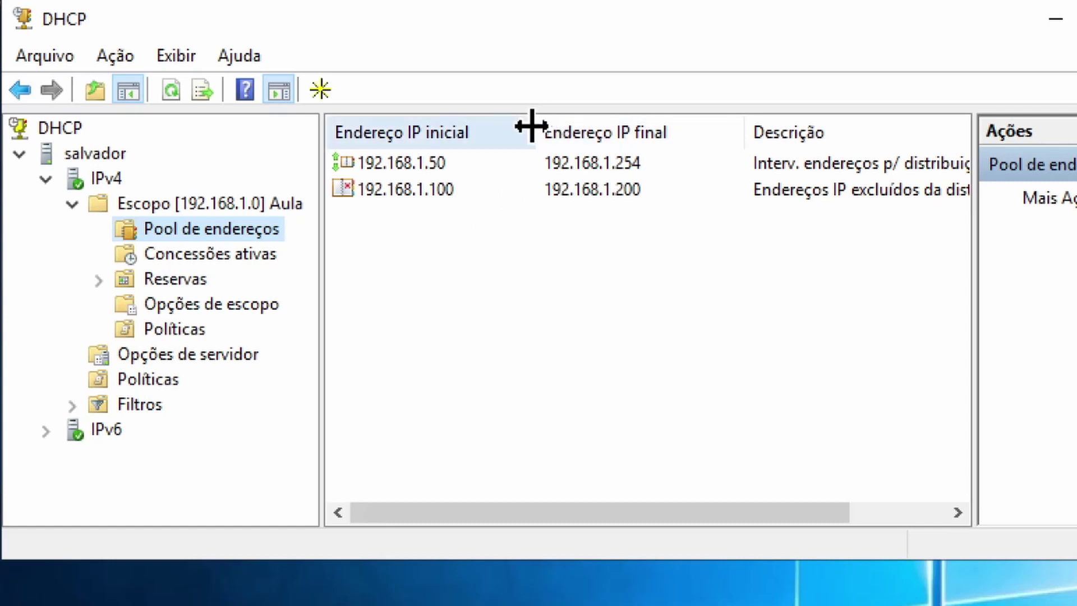
{"action": "left_click_drag", "start_coordinate": [530, 125], "coordinate": [496, 126]}
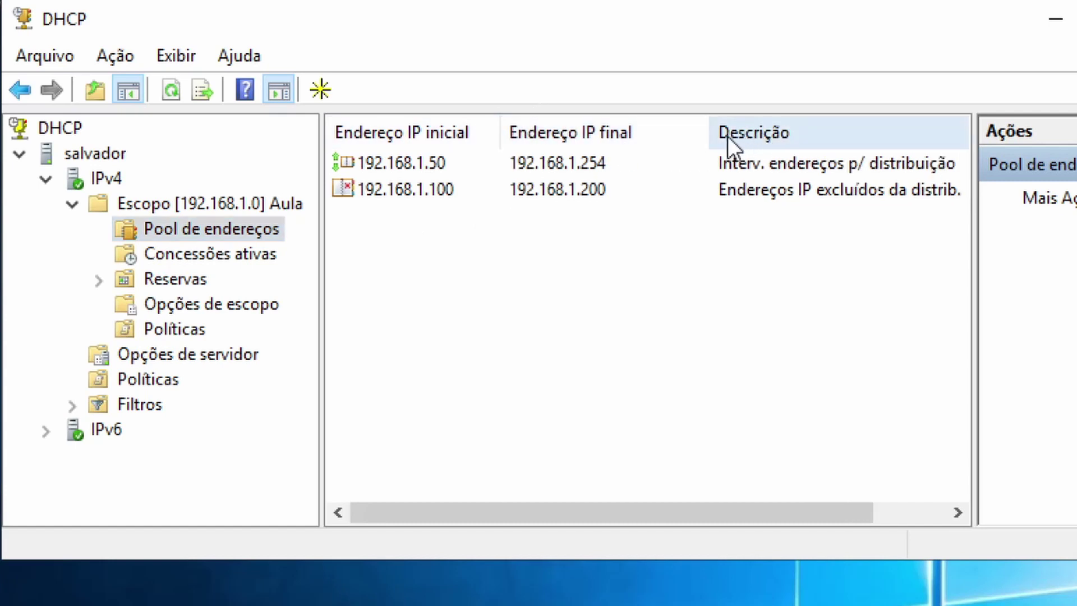
{"action": "left_click_drag", "start_coordinate": [699, 131], "coordinate": [647, 128]}
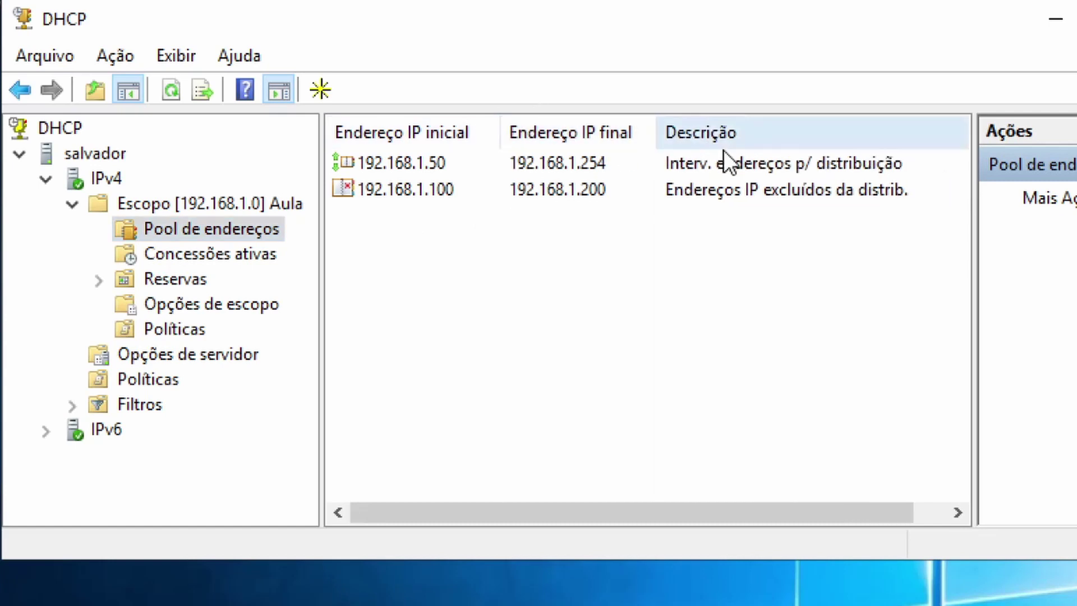
{"action": "left_click", "coordinate": [408, 163]}
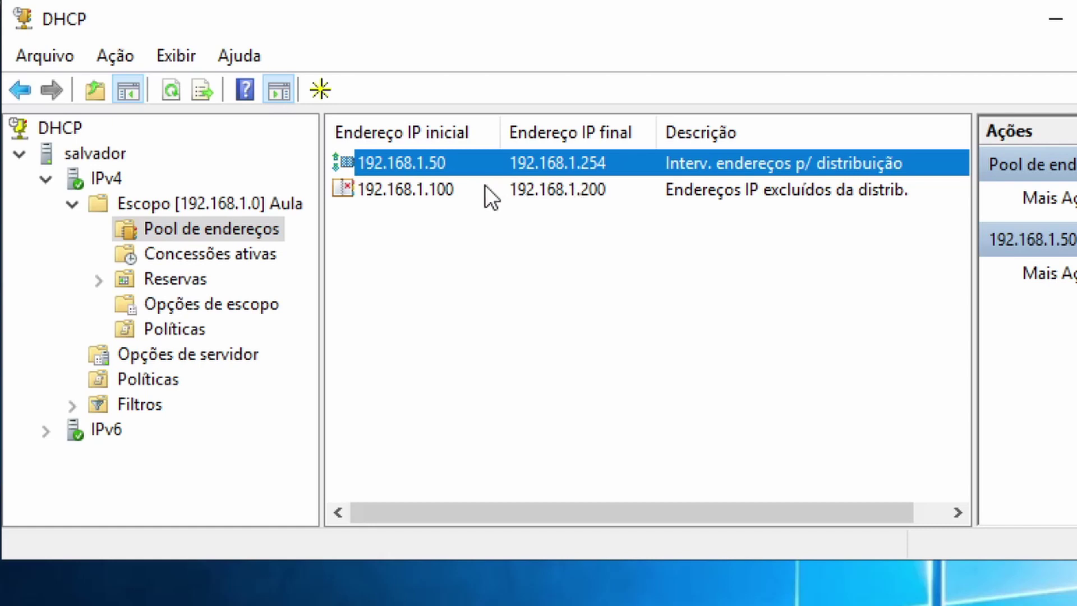
{"action": "left_click", "coordinate": [429, 194]}
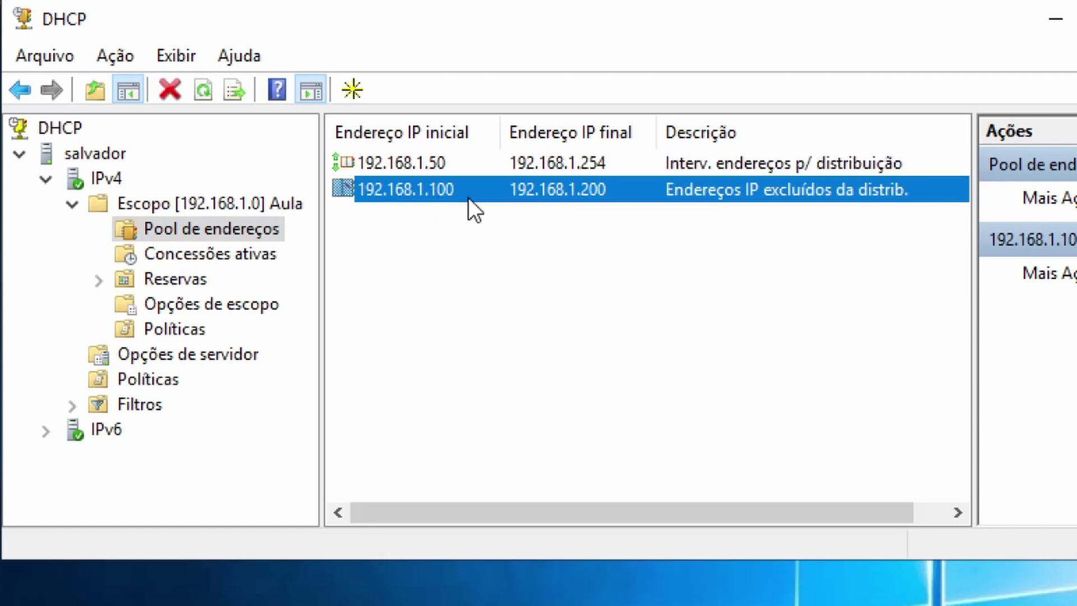
Open the Novo intervalo de exclusão dialog from the address pool list's context menu.
{"action": "right_click", "coordinate": [533, 191]}
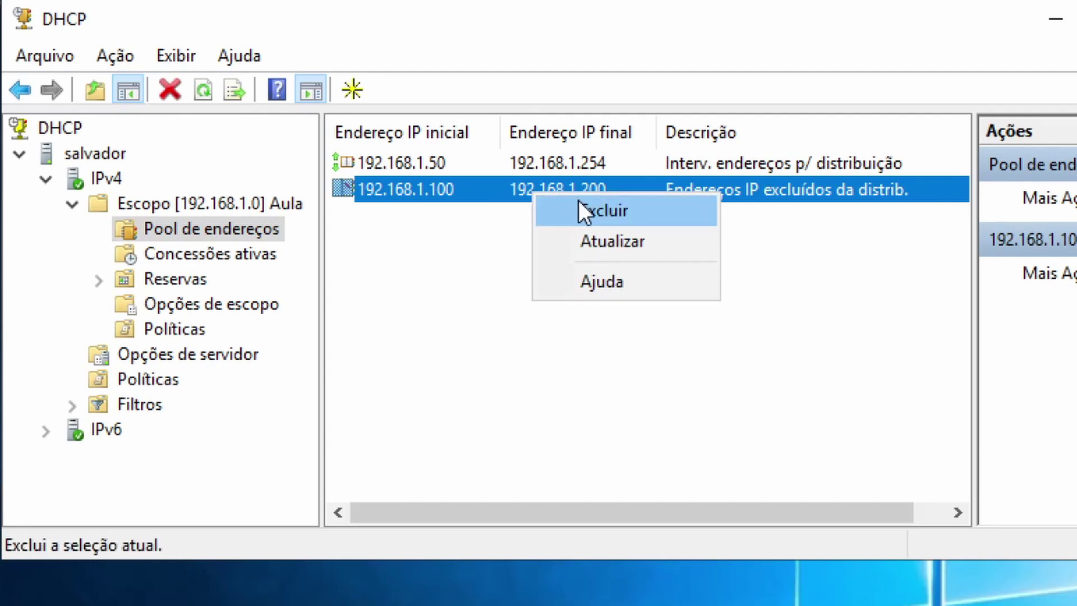
{"action": "left_click", "coordinate": [539, 161]}
{"action": "right_click", "coordinate": [540, 161]}
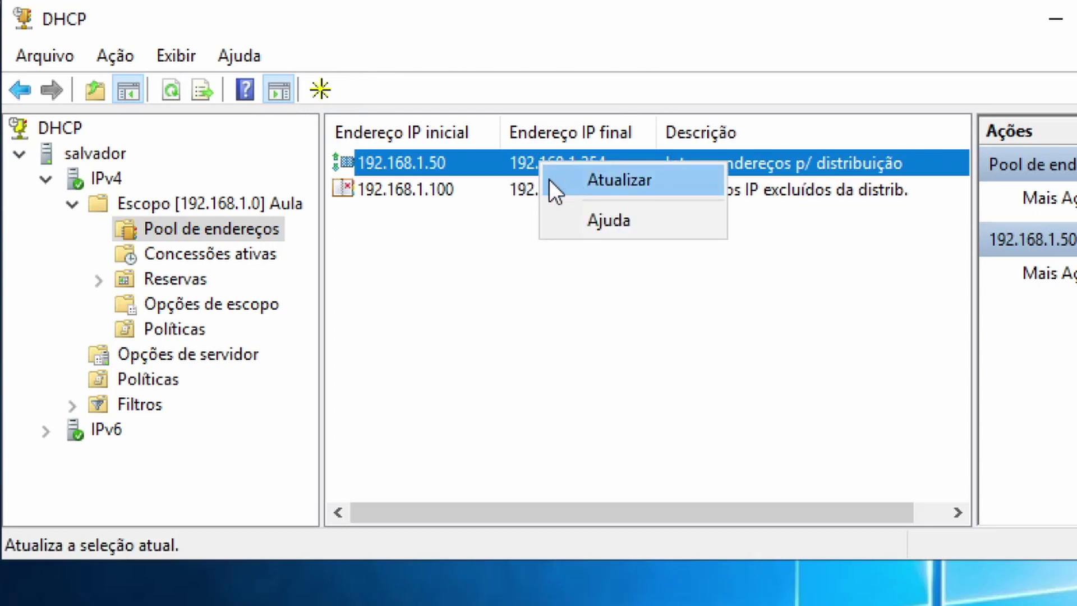
{"action": "left_click", "coordinate": [447, 183]}
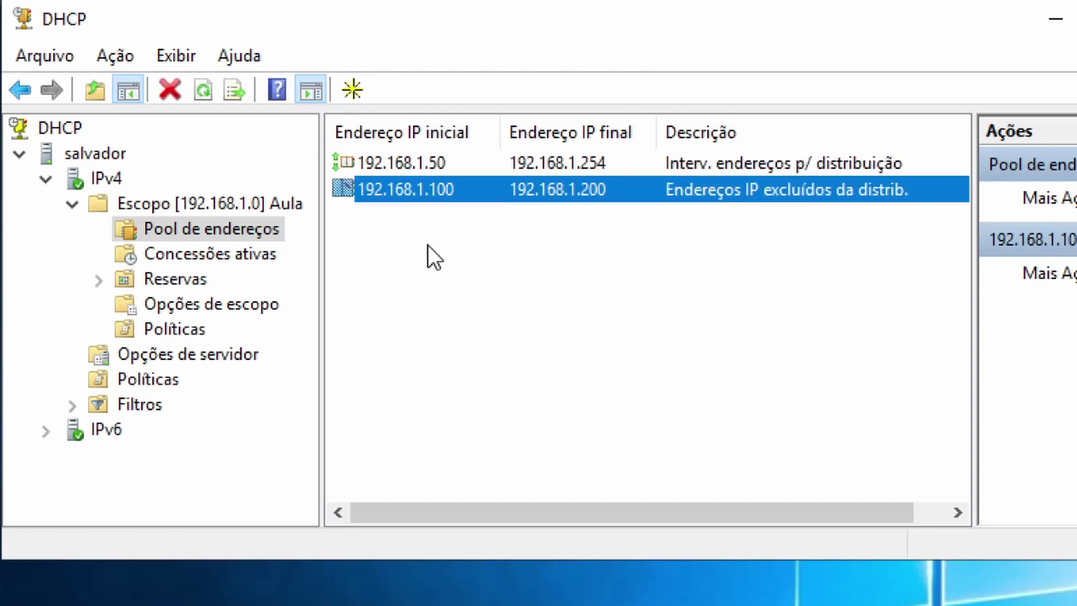
{"action": "right_click", "coordinate": [426, 245]}
{"action": "left_click", "coordinate": [505, 270]}
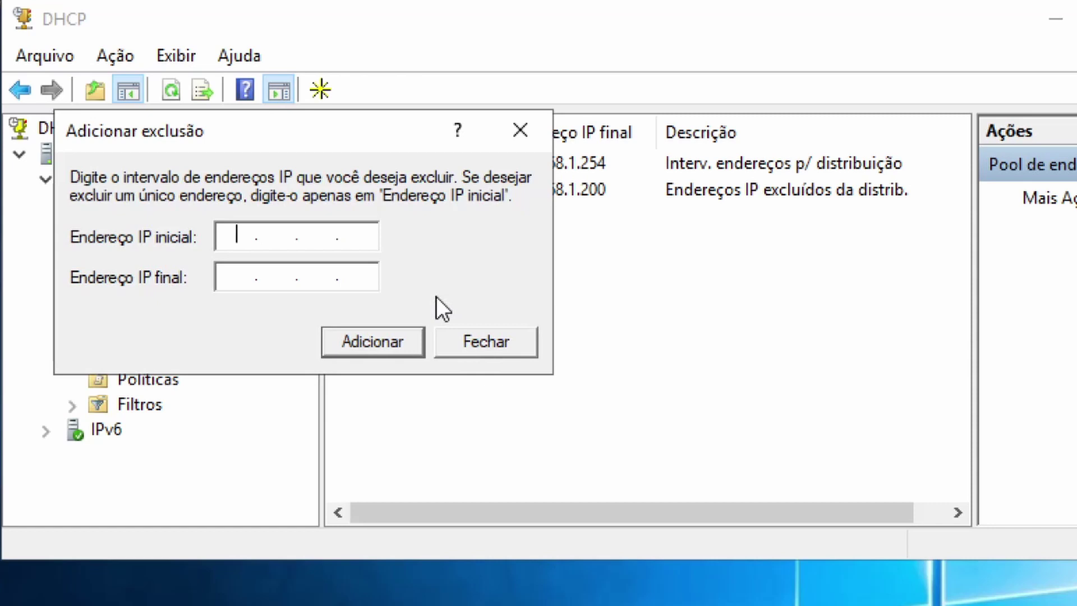
Exclude the single address 192.168.1.60 and close the Adicionar exclusão window.
{"action": "type", "text": "192.1681.6"}
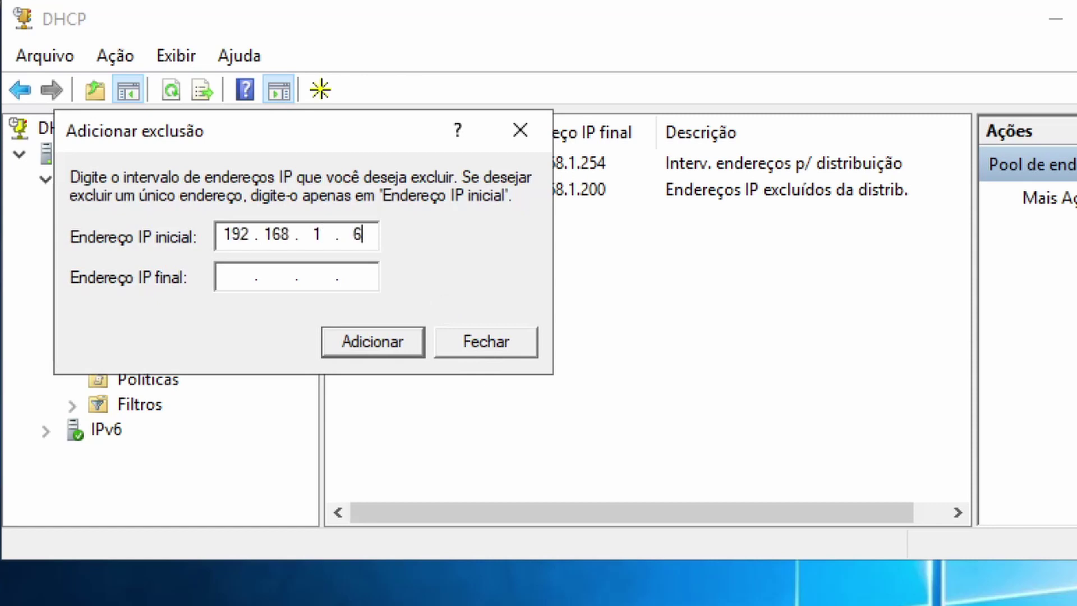
{"action": "type", "text": "0"}
{"action": "key", "text": "Tab"}
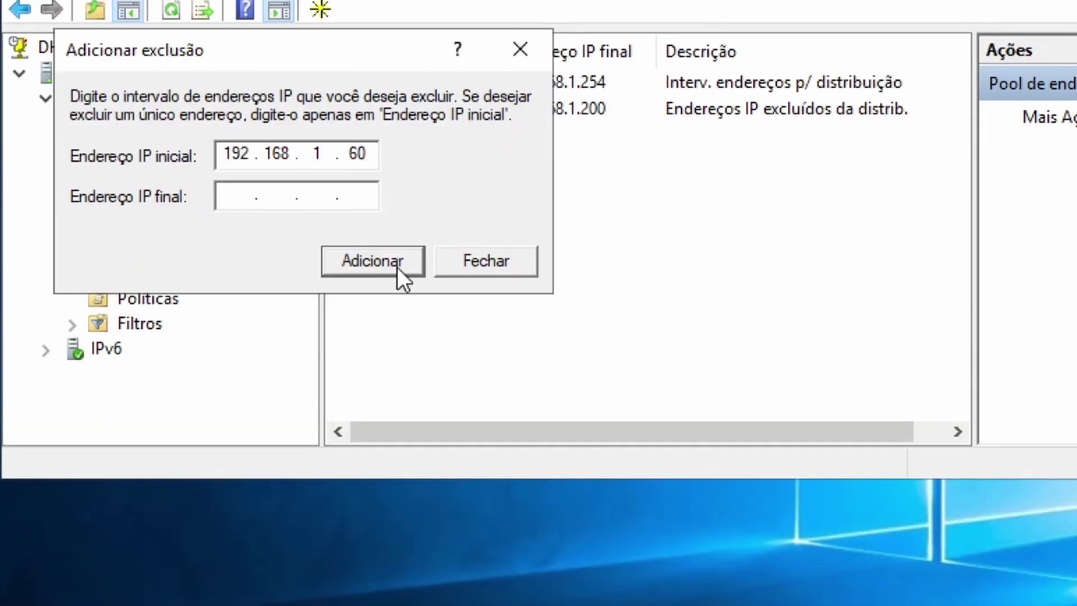
{"action": "left_click", "coordinate": [398, 346]}
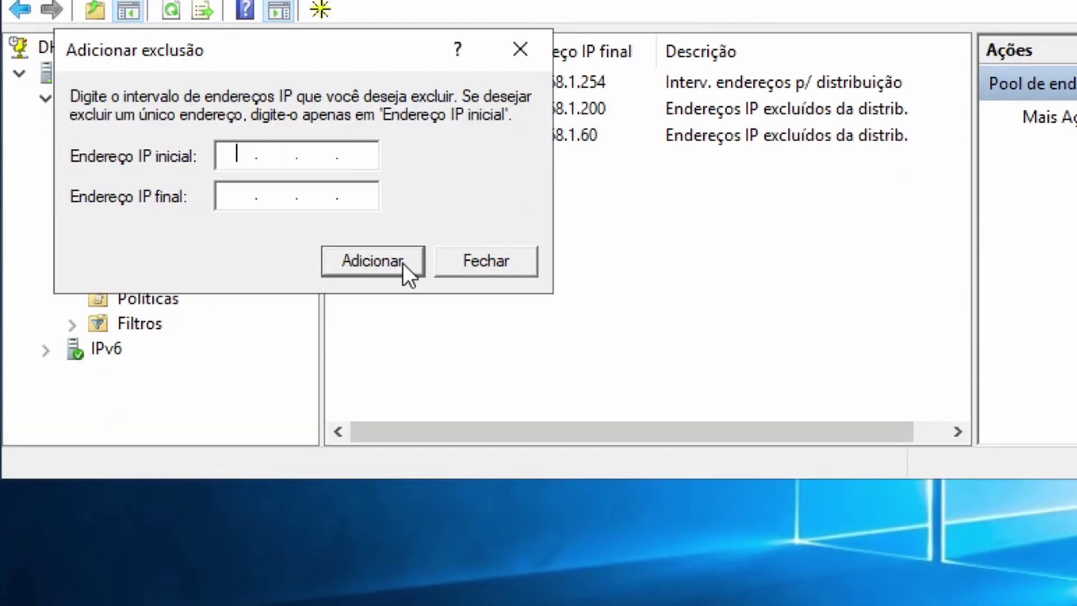
{"action": "left_click", "coordinate": [525, 264]}
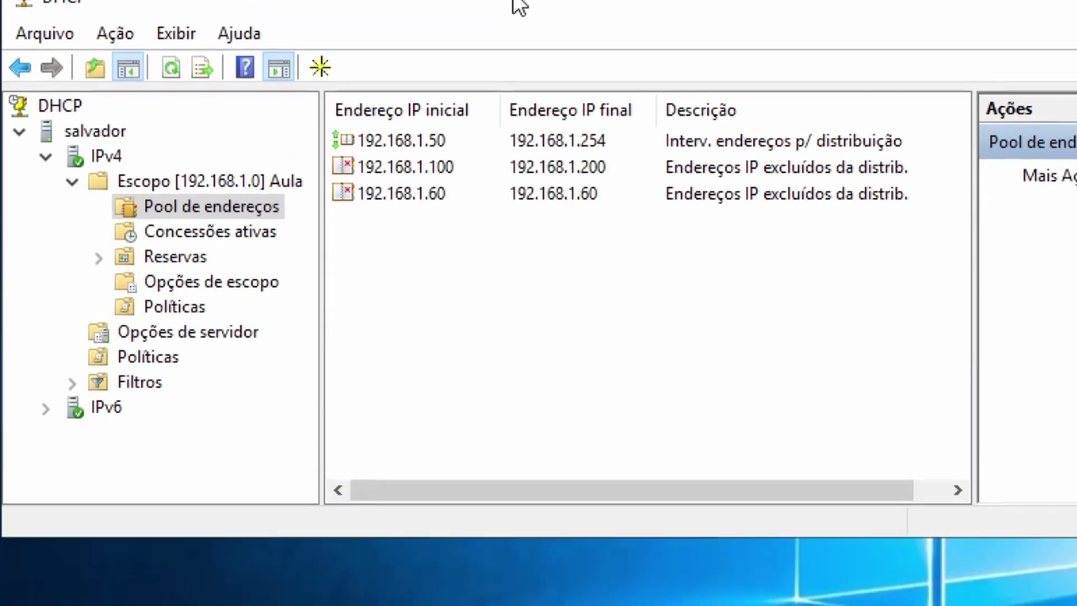
Delete the 192.168.1.100–200 and 192.168.1.60 exclusions, leaving only the 192.168.1.50–254 range.
{"action": "left_click", "coordinate": [435, 166]}
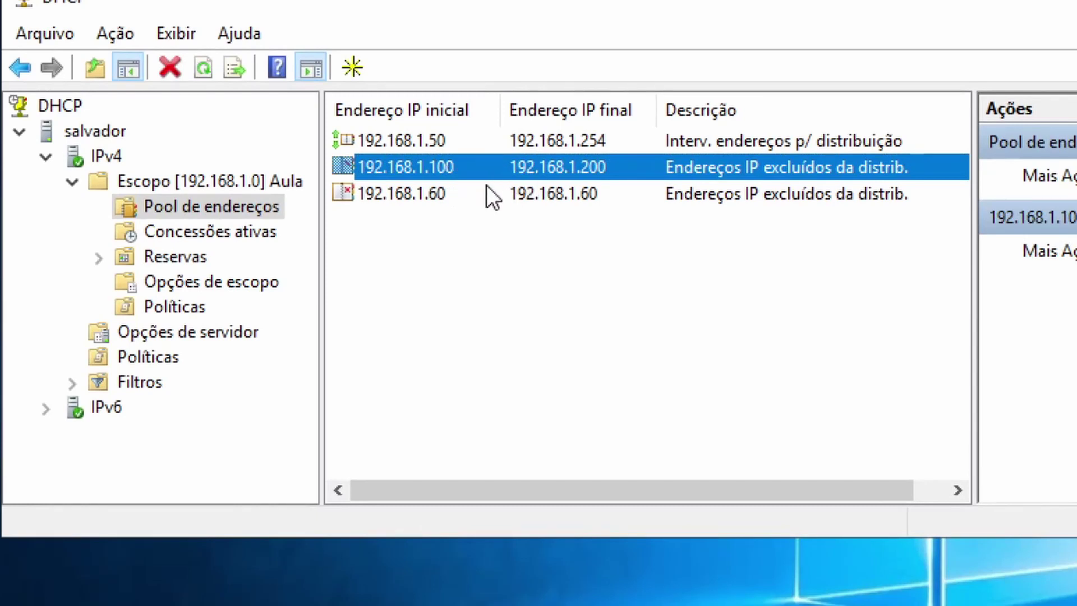
{"action": "left_click", "coordinate": [470, 197]}
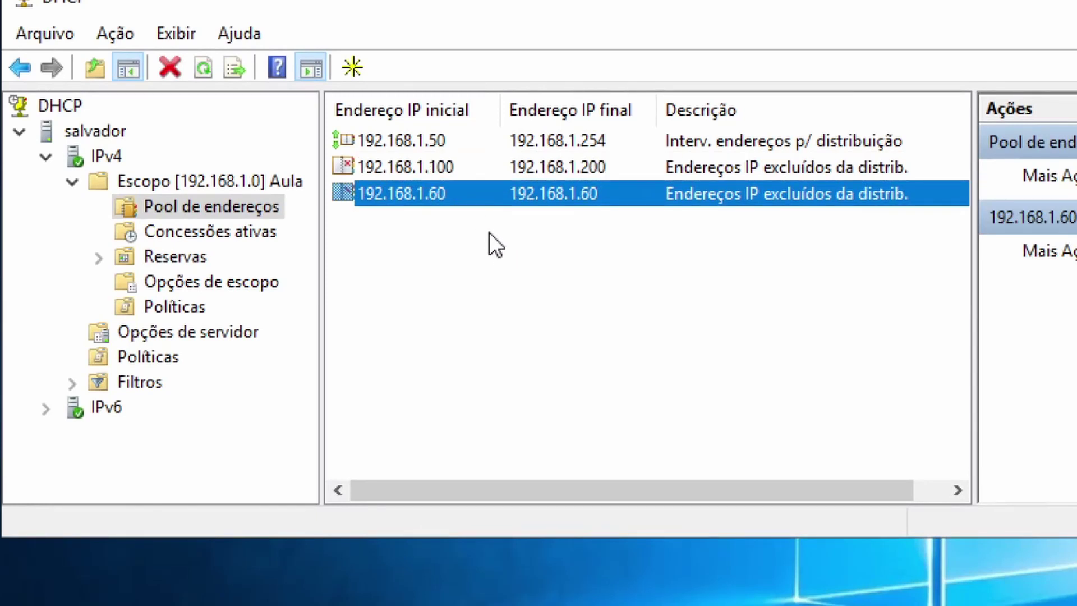
{"action": "right_click", "coordinate": [443, 173]}
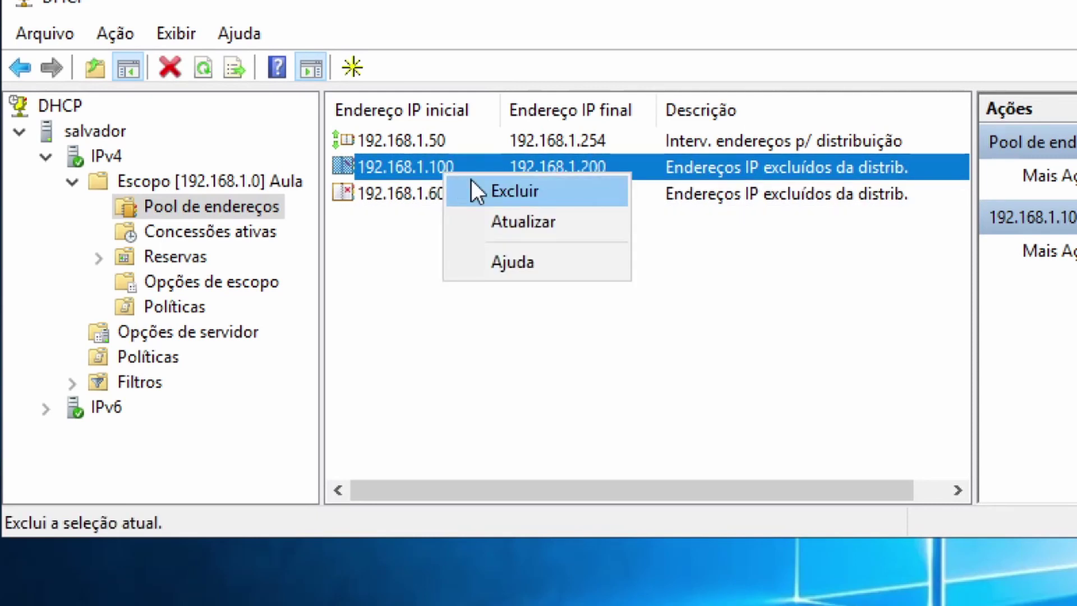
{"action": "left_click", "coordinate": [475, 188]}
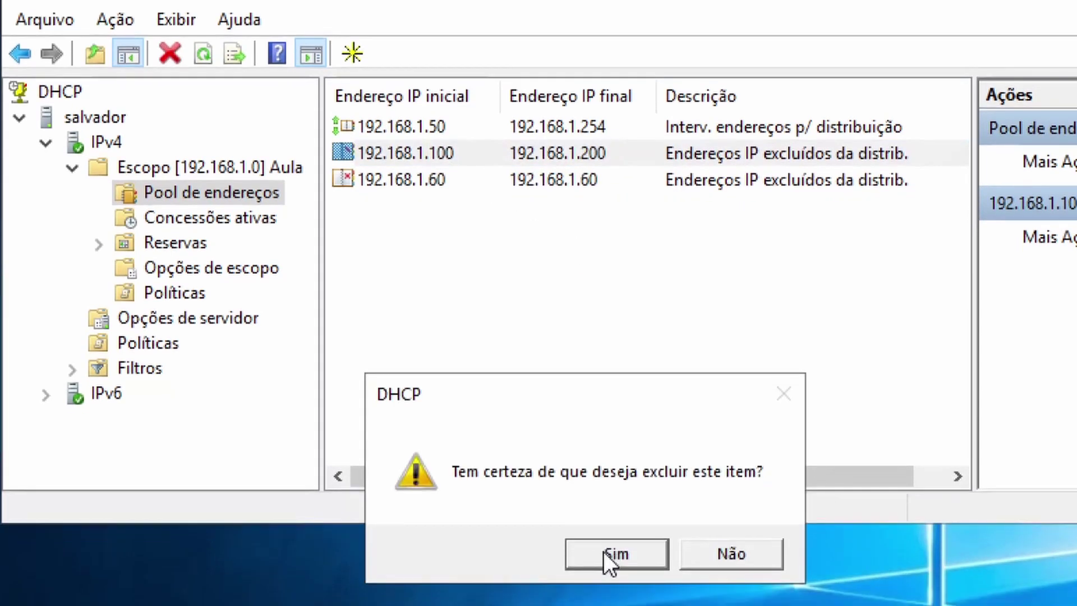
{"action": "left_click", "coordinate": [611, 564]}
{"action": "right_click", "coordinate": [404, 167]}
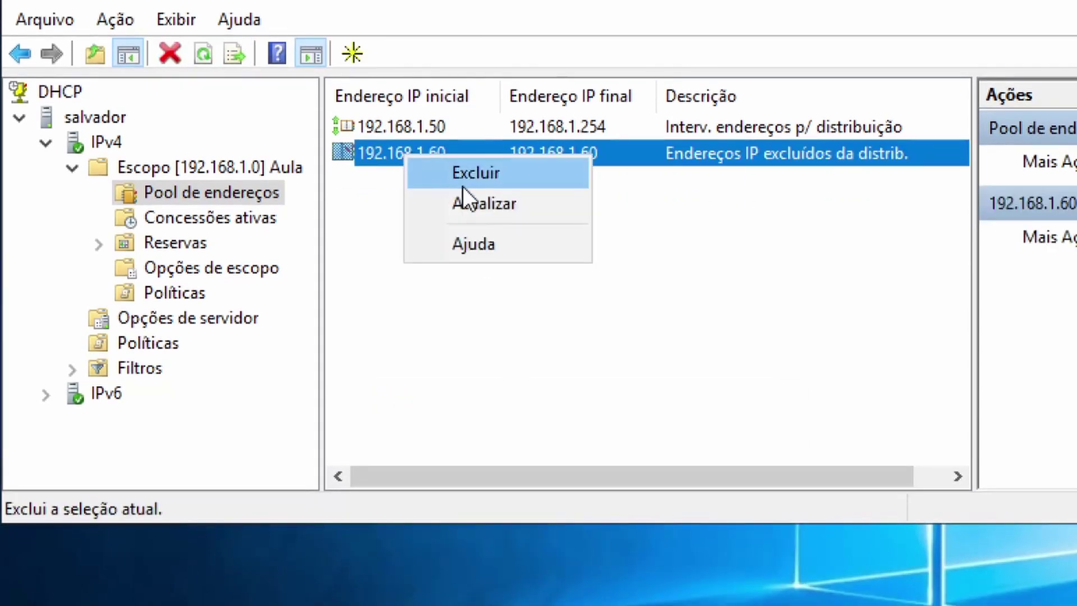
{"action": "left_click", "coordinate": [466, 173]}
{"action": "left_click", "coordinate": [609, 553]}
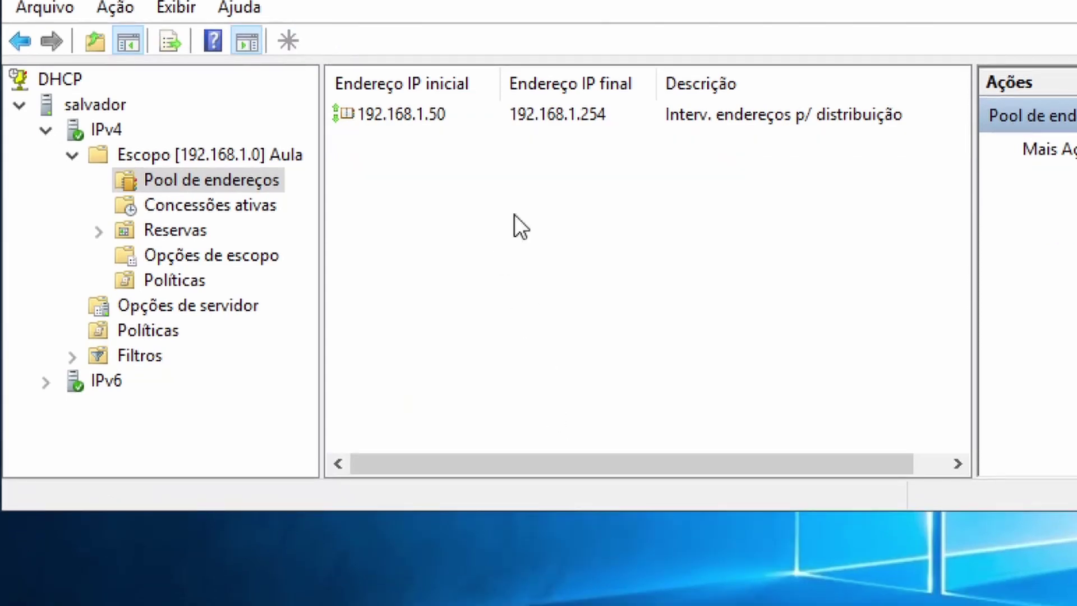
{"action": "left_click", "coordinate": [449, 212]}
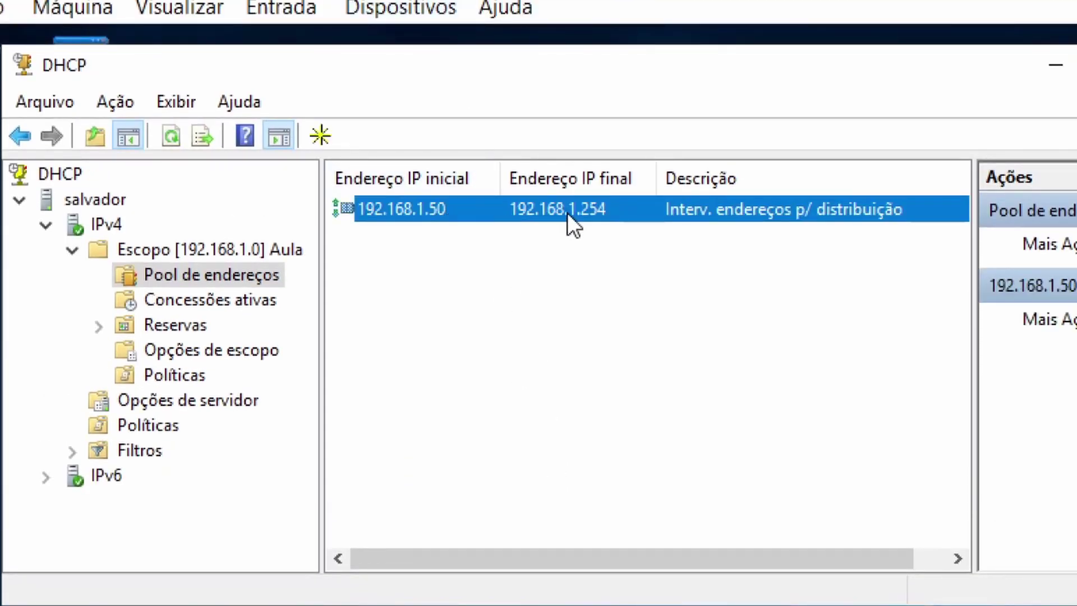
Open Concessões ativas, widen the client IP column, and select the 192.168.1.50 lease.
{"action": "left_click", "coordinate": [218, 300]}
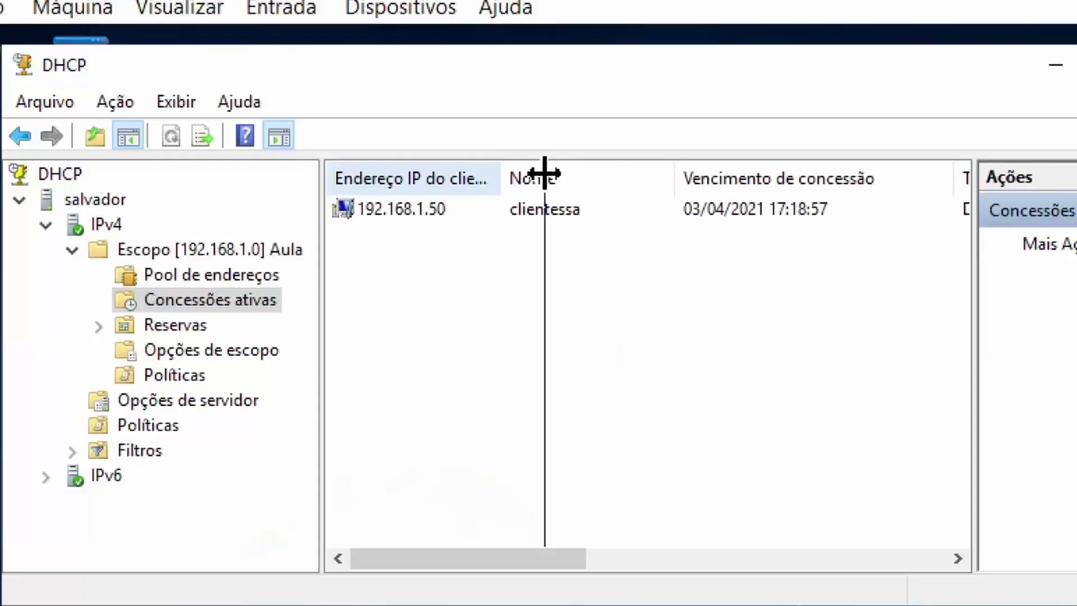
{"action": "left_click_drag", "start_coordinate": [544, 174], "coordinate": [521, 176]}
{"action": "left_click", "coordinate": [562, 216]}
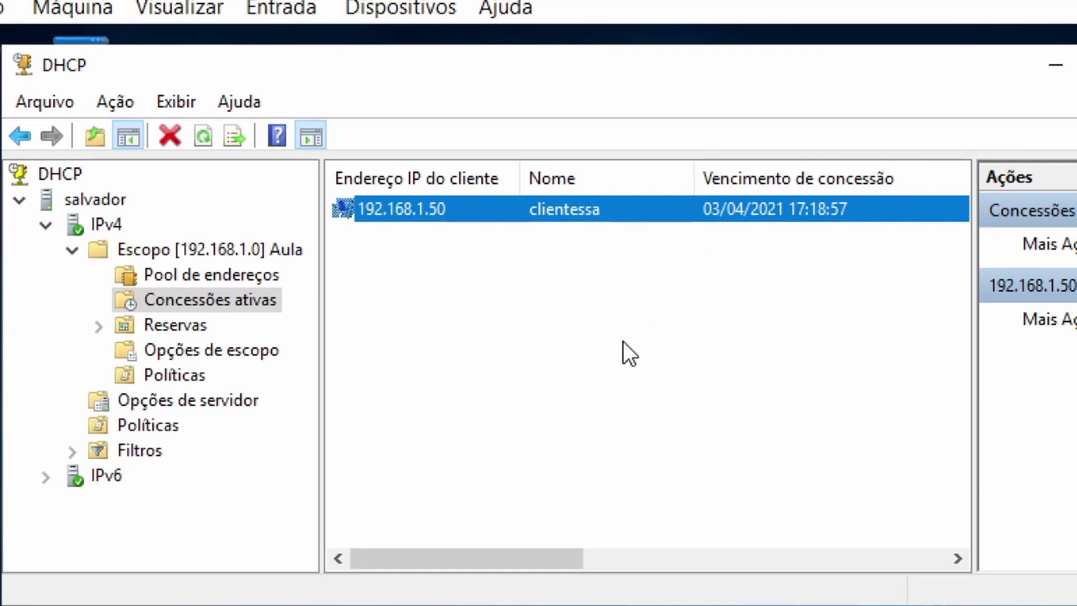
Start a new reservation from the Aula scope's Reservas node.
{"action": "left_click", "coordinate": [190, 324]}
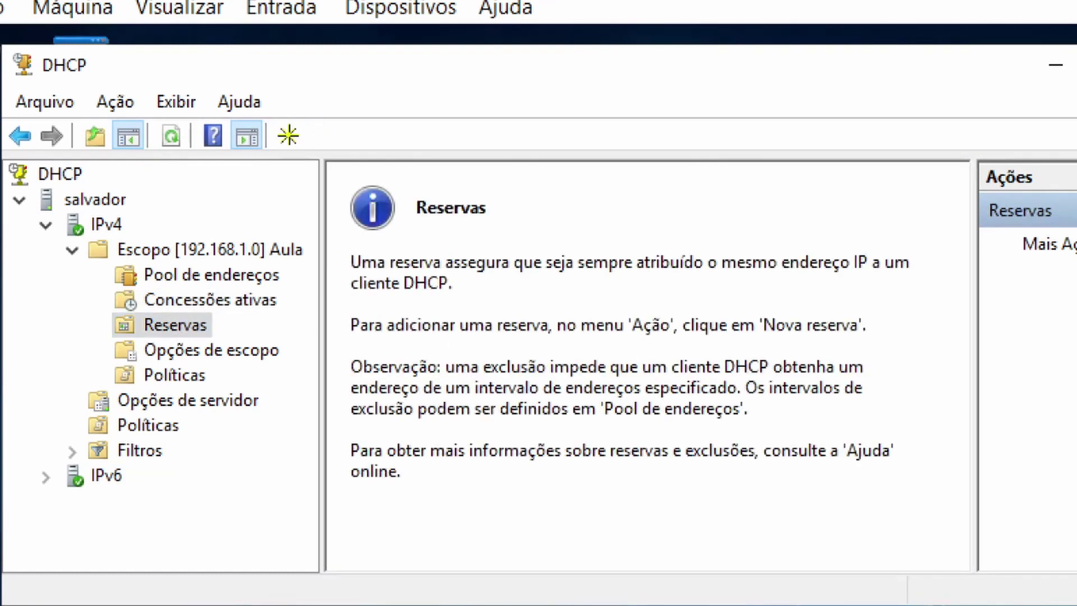
{"action": "right_click", "coordinate": [174, 325]}
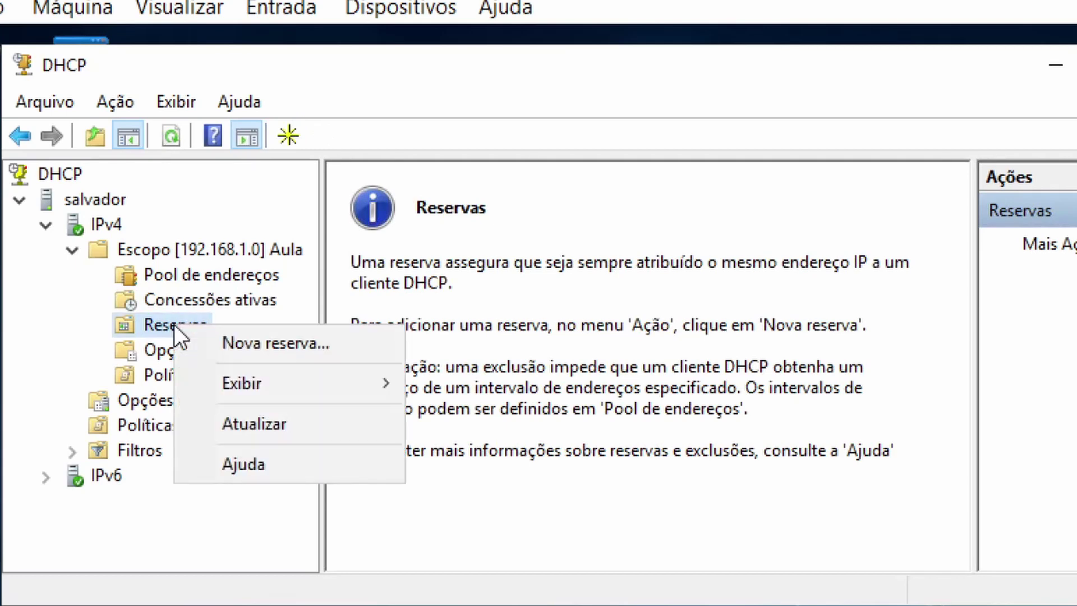
{"action": "left_click", "coordinate": [227, 342]}
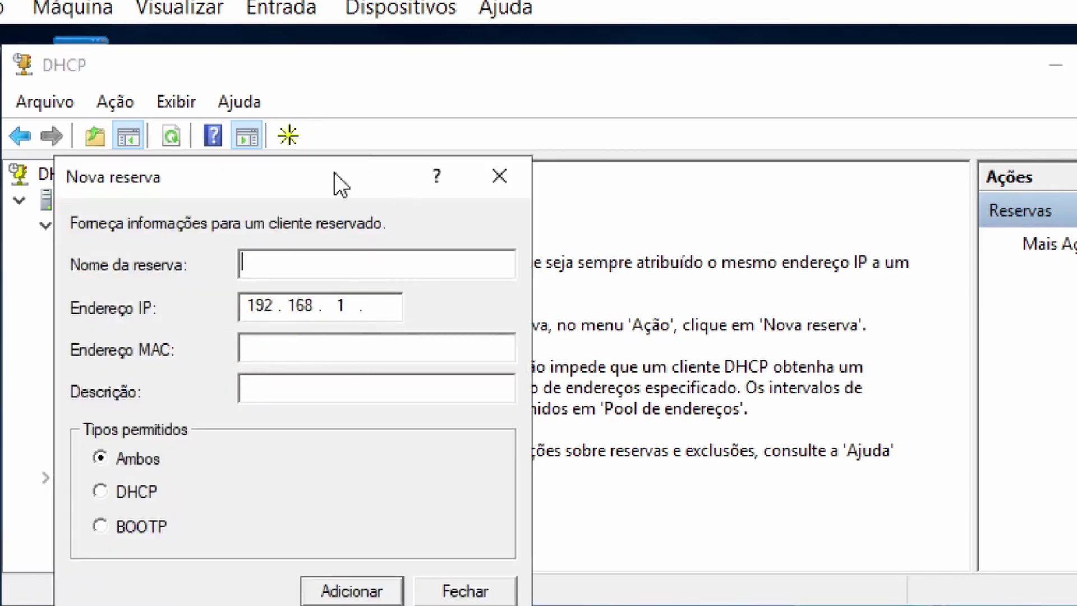
{"action": "left_click_drag", "start_coordinate": [335, 173], "coordinate": [738, 82]}
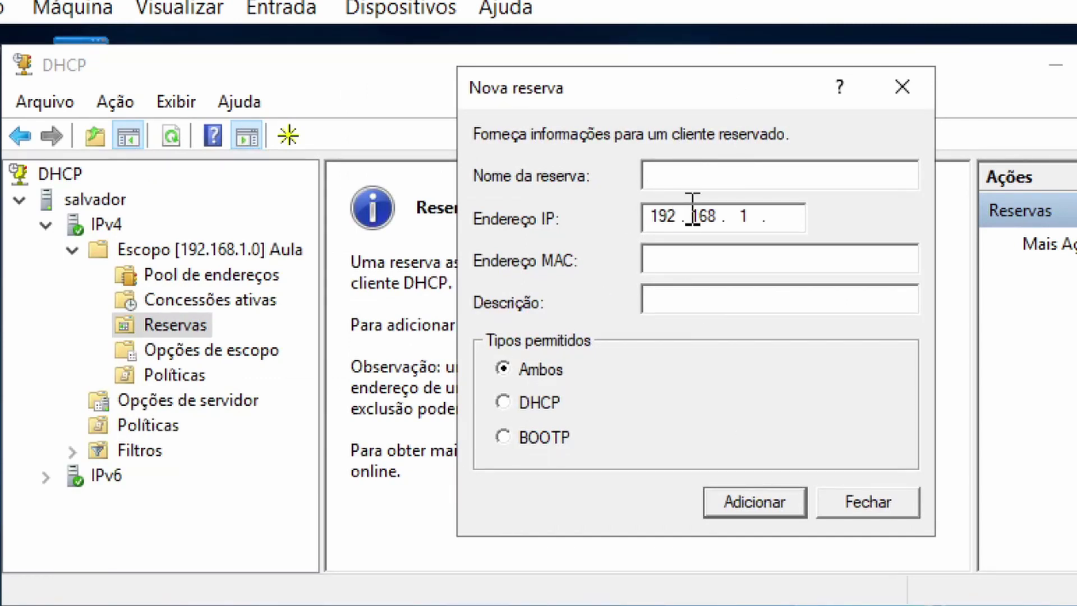
Fill in reservation name Diretor with IP 192.168.1.111, then discard it and view scope options.
{"action": "type", "text": "Direto"}
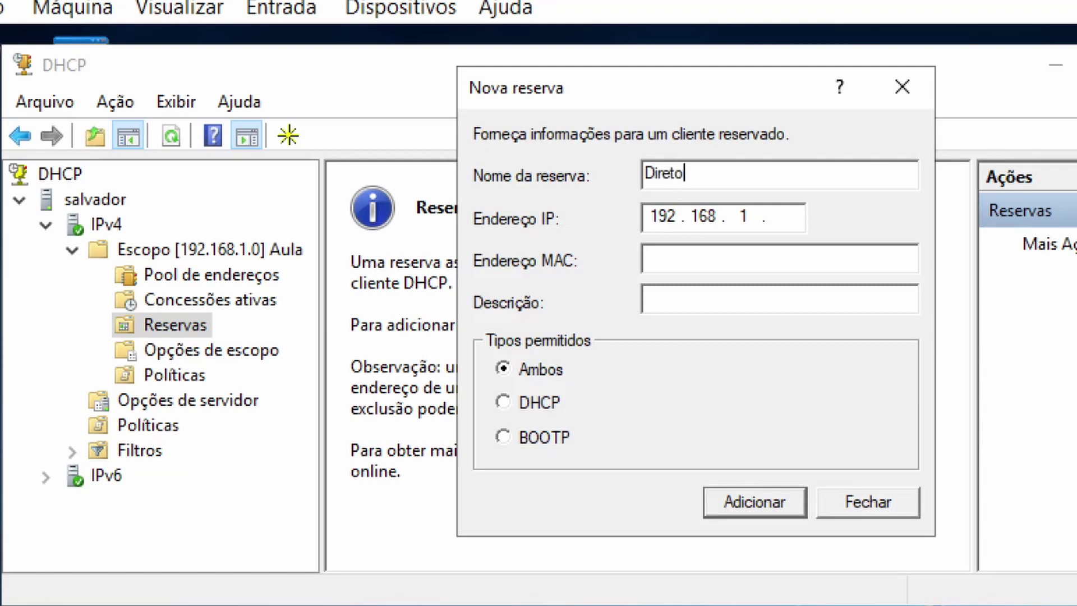
{"action": "type", "text": "r"}
{"action": "key", "text": "Tab"}
{"action": "key", "text": "Right"}
{"action": "key", "text": "Right"}
{"action": "key", "text": "Right"}
{"action": "key", "text": "Right"}
{"action": "key", "text": "Right"}
{"action": "key", "text": "Right"}
{"action": "key", "text": "Right"}
{"action": "key", "text": "Right"}
{"action": "type", "text": "100"}
{"action": "key", "text": "BackSpace"}
{"action": "key", "text": "BackSpace"}
{"action": "key", "text": "BackSpace"}
{"action": "type", "text": "111"}
{"action": "key", "text": "Tab"}
{"action": "left_click", "coordinate": [869, 515]}
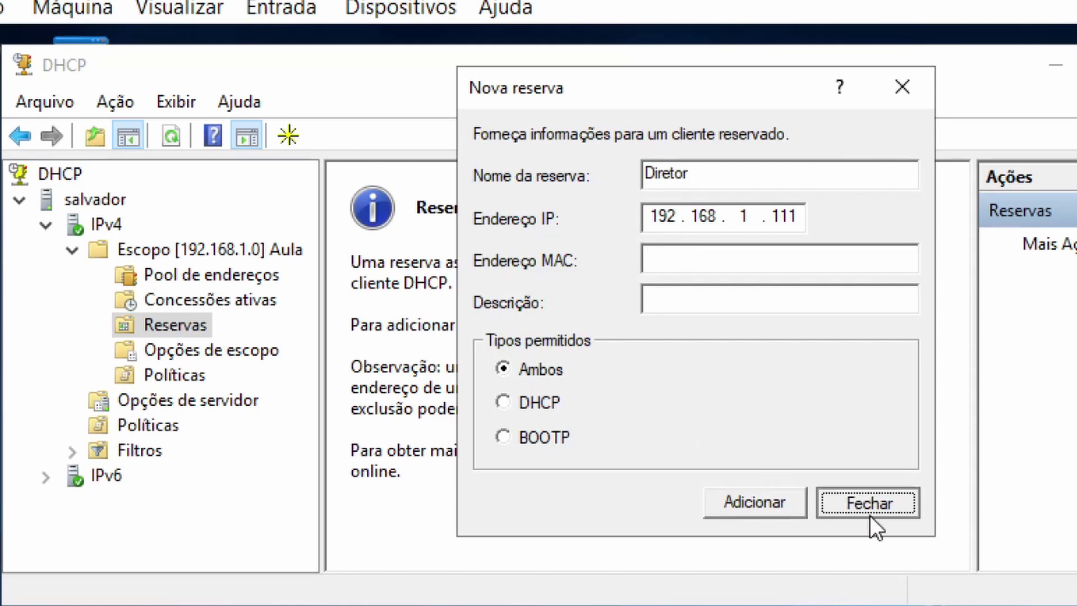
{"action": "left_click", "coordinate": [268, 353]}
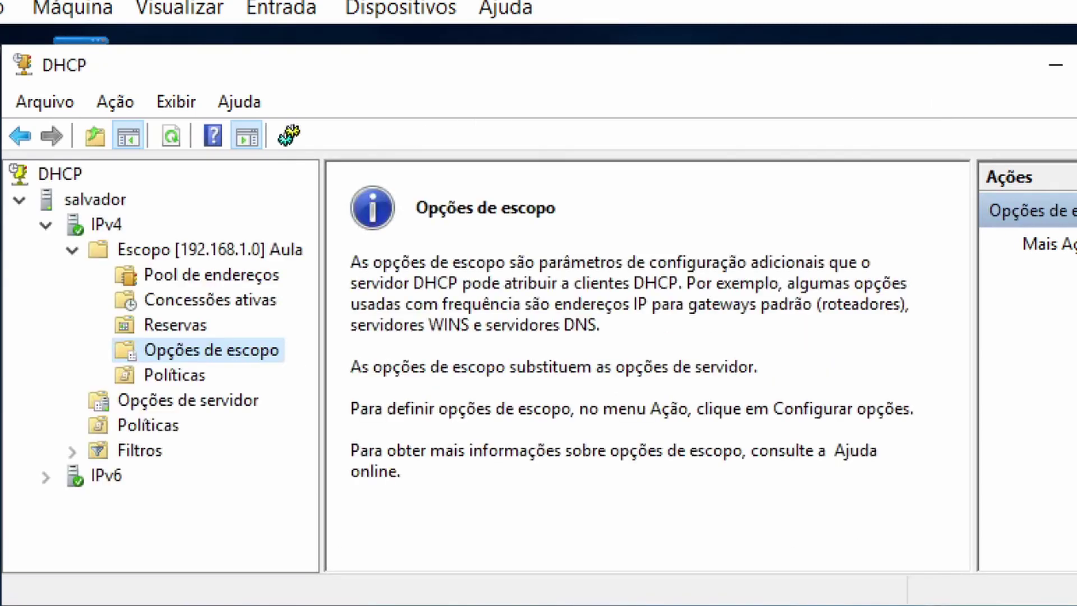
Open the scope options dialog and inspect 003 Router, 004 Time Server and 005 Name Servers.
{"action": "right_click", "coordinate": [214, 351]}
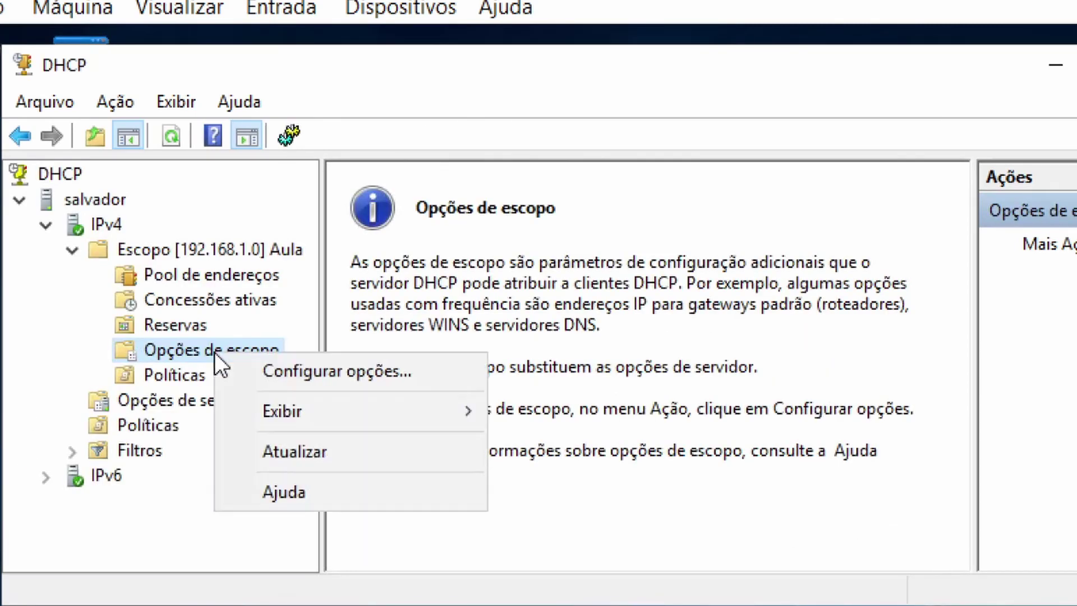
{"action": "left_click", "coordinate": [241, 368]}
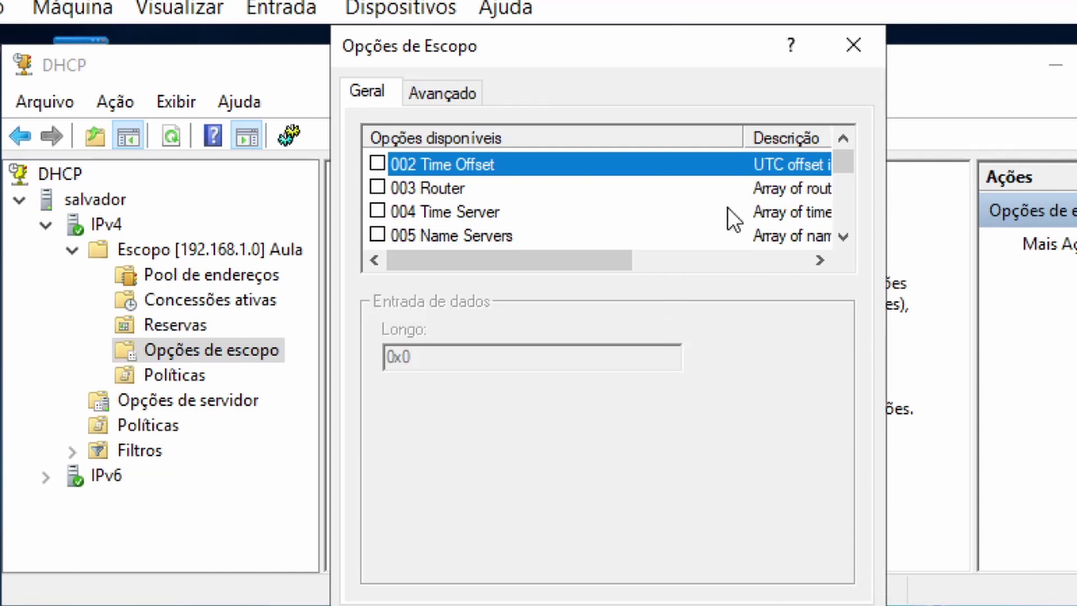
{"action": "left_click", "coordinate": [438, 189]}
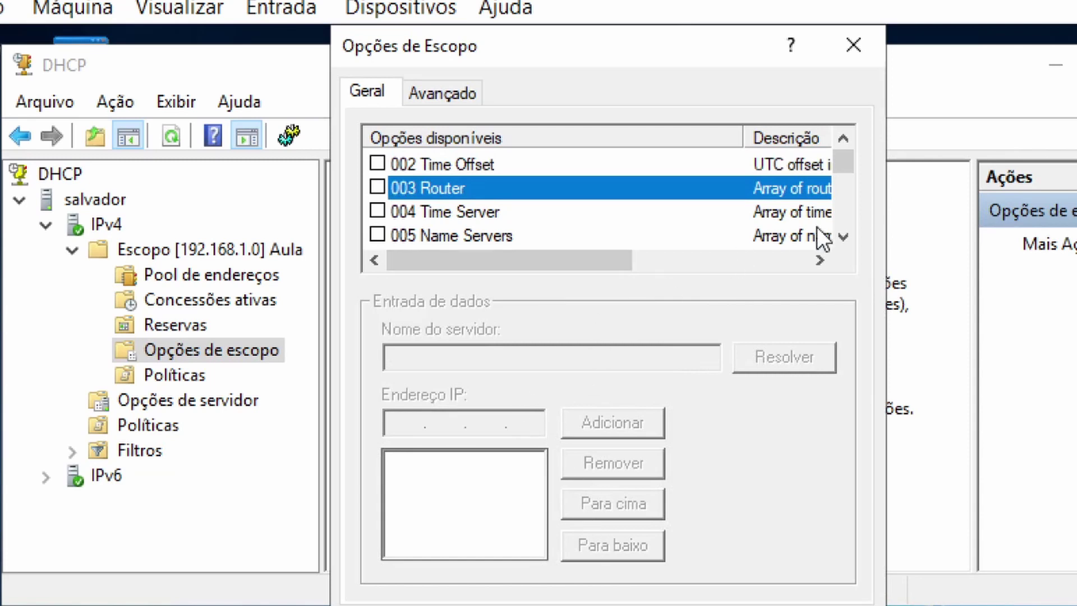
{"action": "left_click", "coordinate": [457, 212]}
{"action": "left_click", "coordinate": [492, 236]}
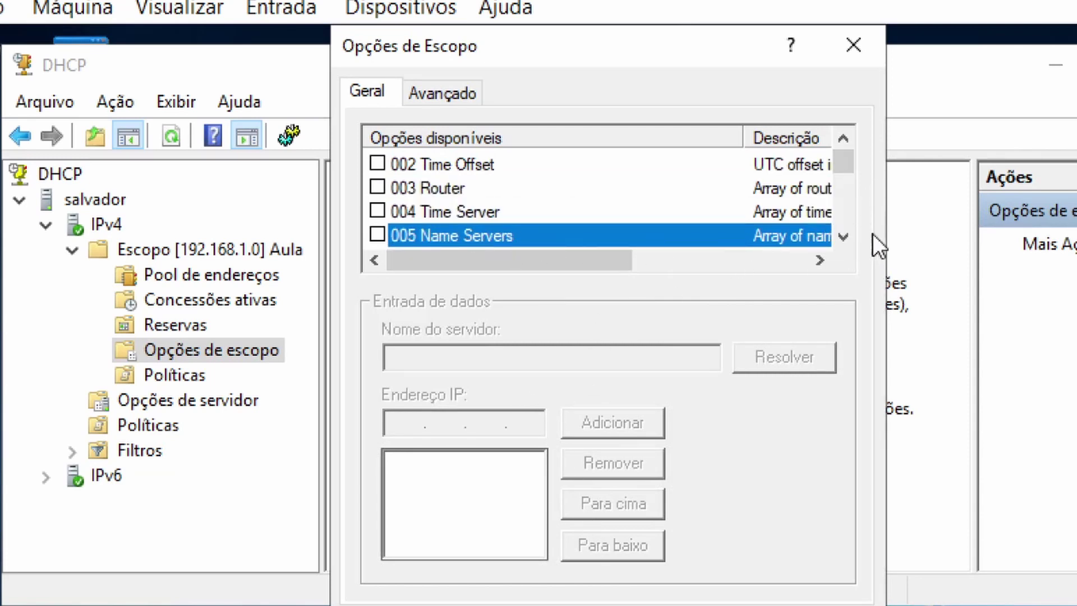
{"action": "left_click", "coordinate": [841, 237]}
{"action": "left_click", "coordinate": [841, 236]}
{"action": "left_click", "coordinate": [841, 236]}
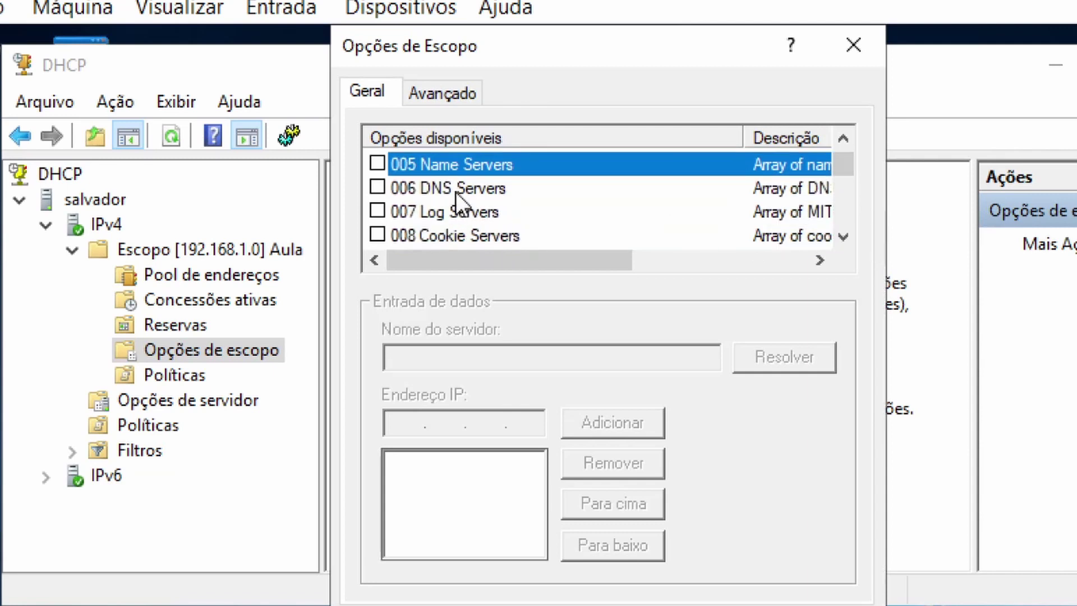
Browse 006 DNS Servers and 007 Log Servers, cancel unchanged, and view the scope's Políticas list.
{"action": "left_click", "coordinate": [457, 193]}
{"action": "left_click", "coordinate": [470, 215]}
{"action": "left_click_drag", "start_coordinate": [834, 240], "coordinate": [836, 241]}
{"action": "left_click", "coordinate": [845, 240]}
{"action": "left_click", "coordinate": [844, 240]}
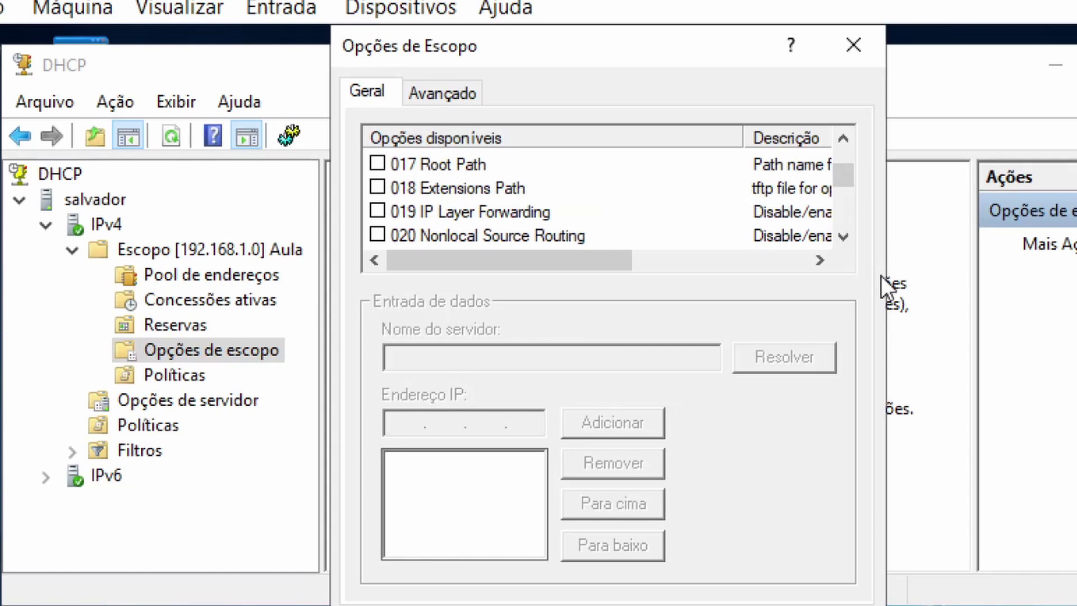
{"action": "left_click_drag", "start_coordinate": [849, 234], "coordinate": [852, 149]}
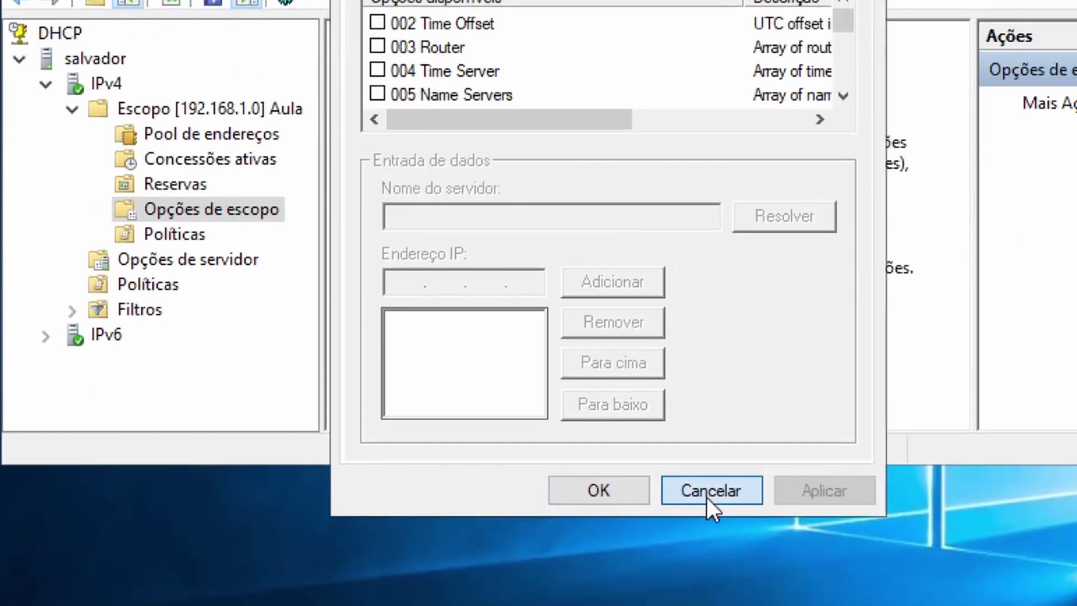
{"action": "left_click", "coordinate": [712, 597]}
{"action": "left_click", "coordinate": [188, 236]}
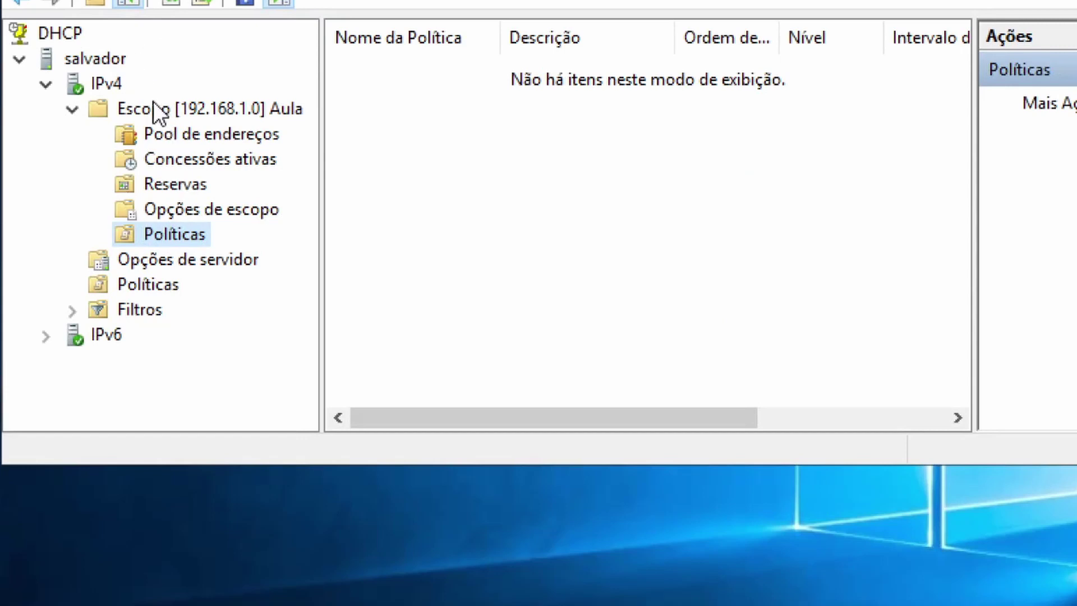
Go to Opções de servidor and open then cancel its configuration dialog without changes.
{"action": "left_click", "coordinate": [227, 209]}
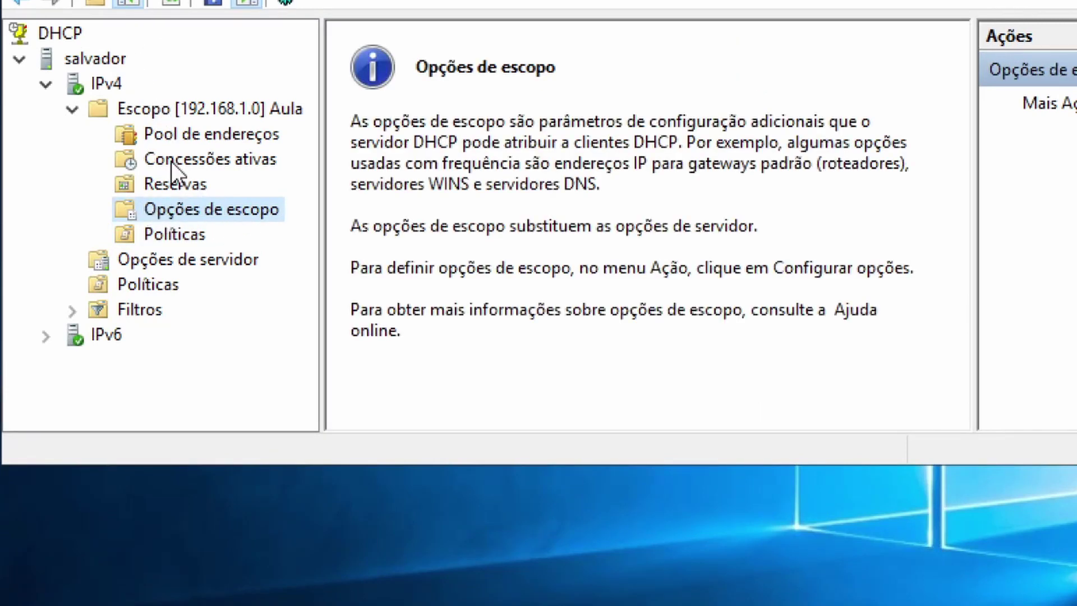
{"action": "left_click", "coordinate": [73, 109]}
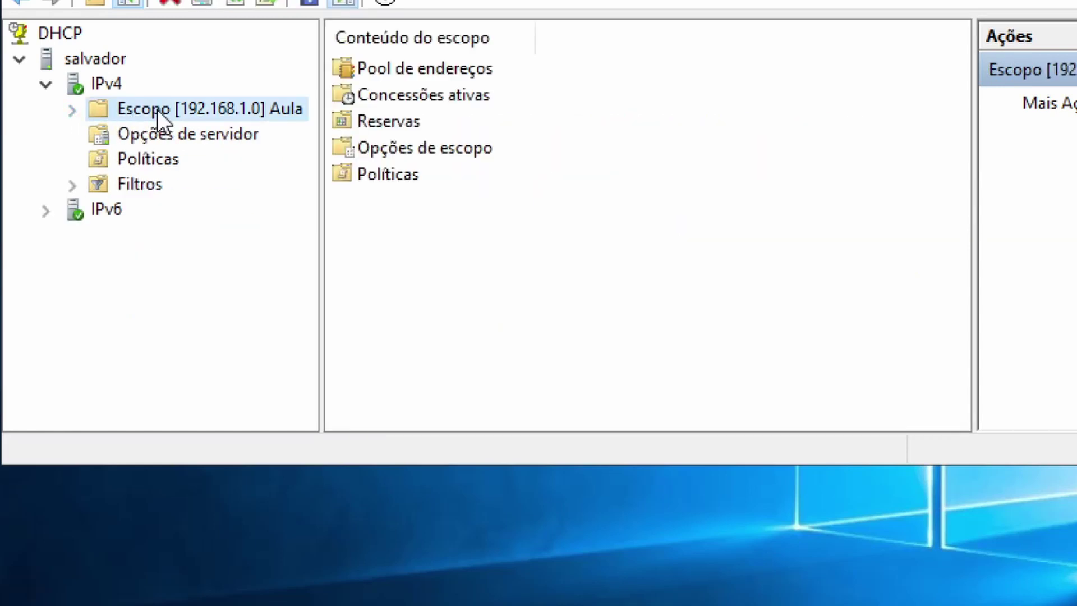
{"action": "left_click", "coordinate": [164, 136]}
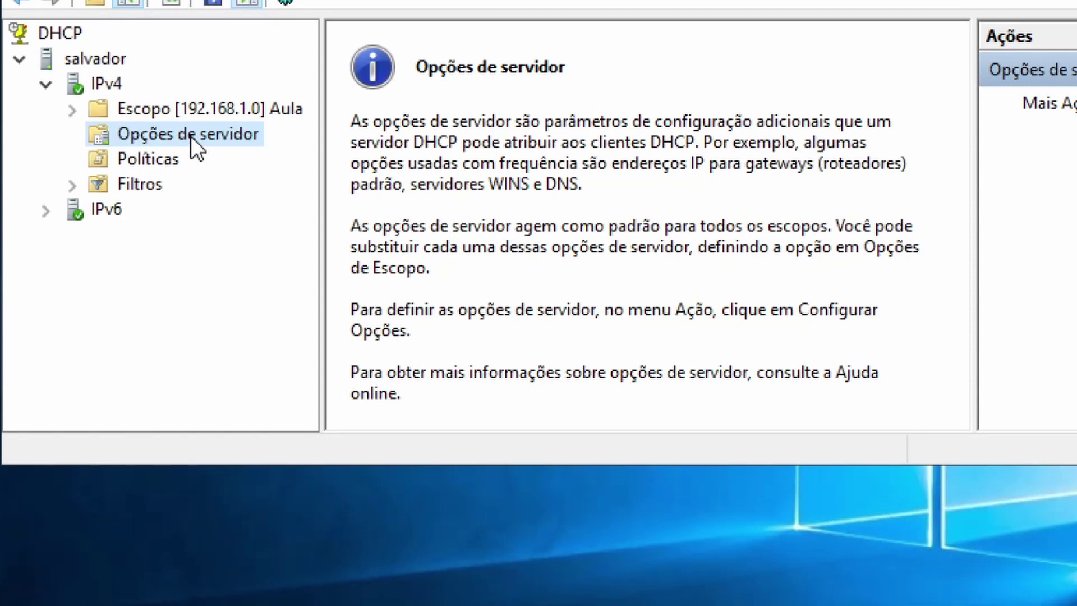
{"action": "right_click", "coordinate": [191, 136]}
{"action": "left_click", "coordinate": [220, 162]}
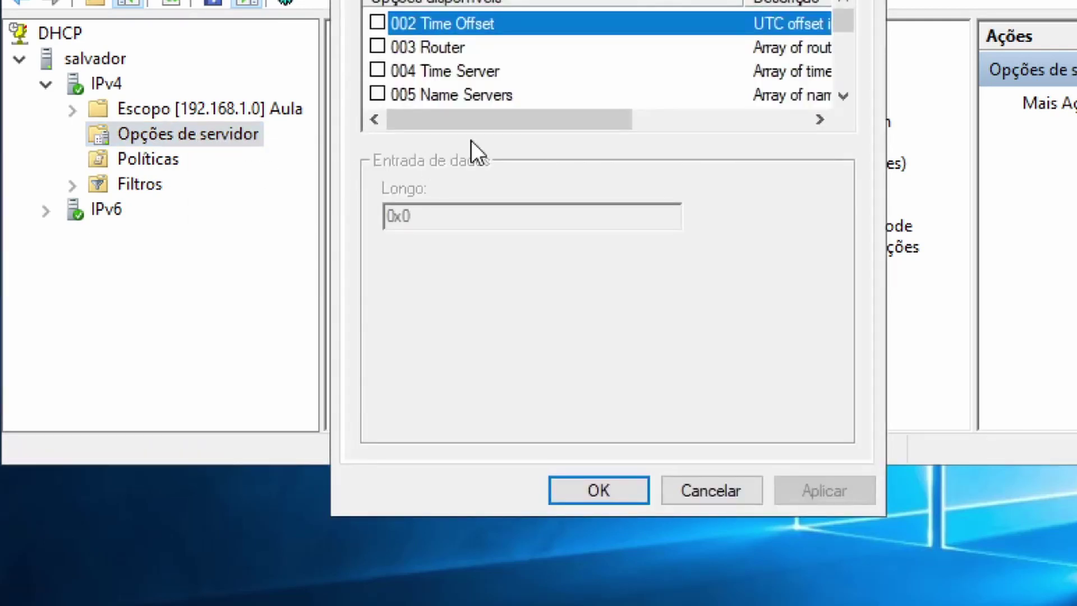
{"action": "left_click", "coordinate": [688, 498]}
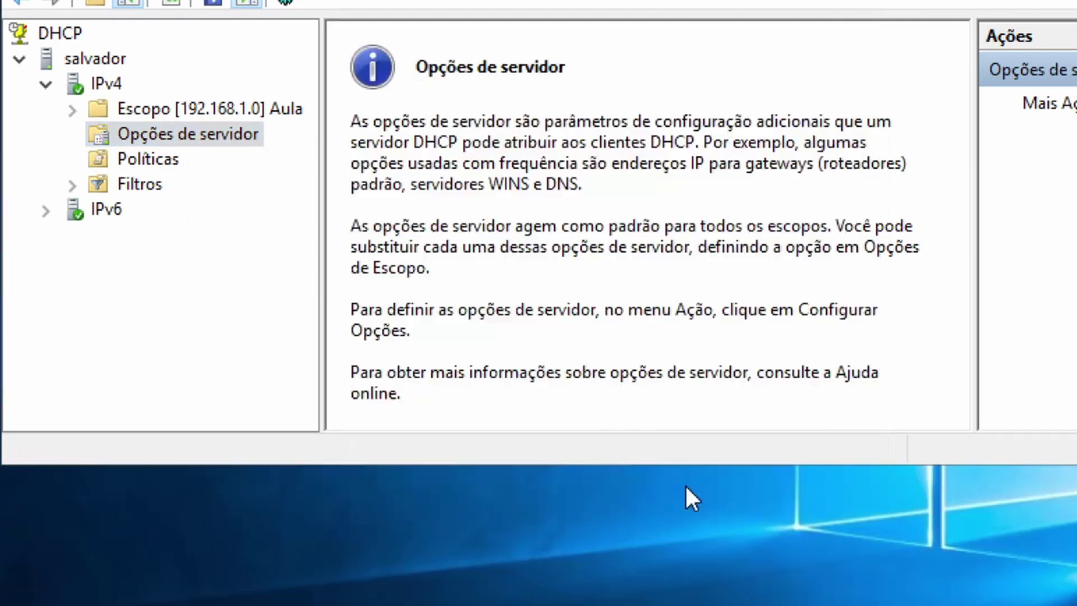
Check the server and scope Políticas lists, then collapse the Aula scope to list its contents.
{"action": "left_click", "coordinate": [148, 158]}
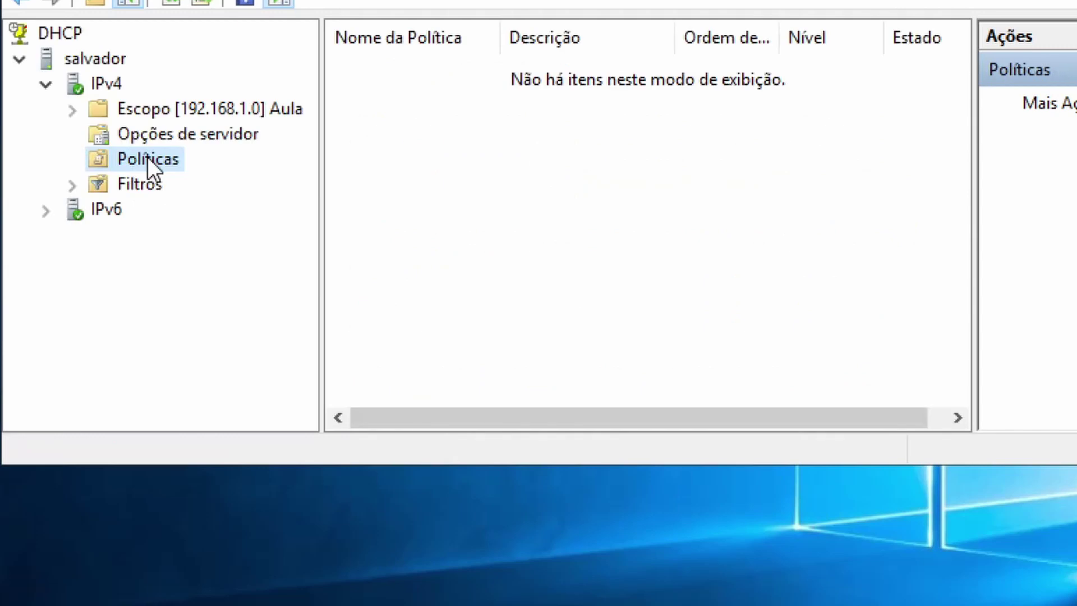
{"action": "left_click", "coordinate": [156, 144]}
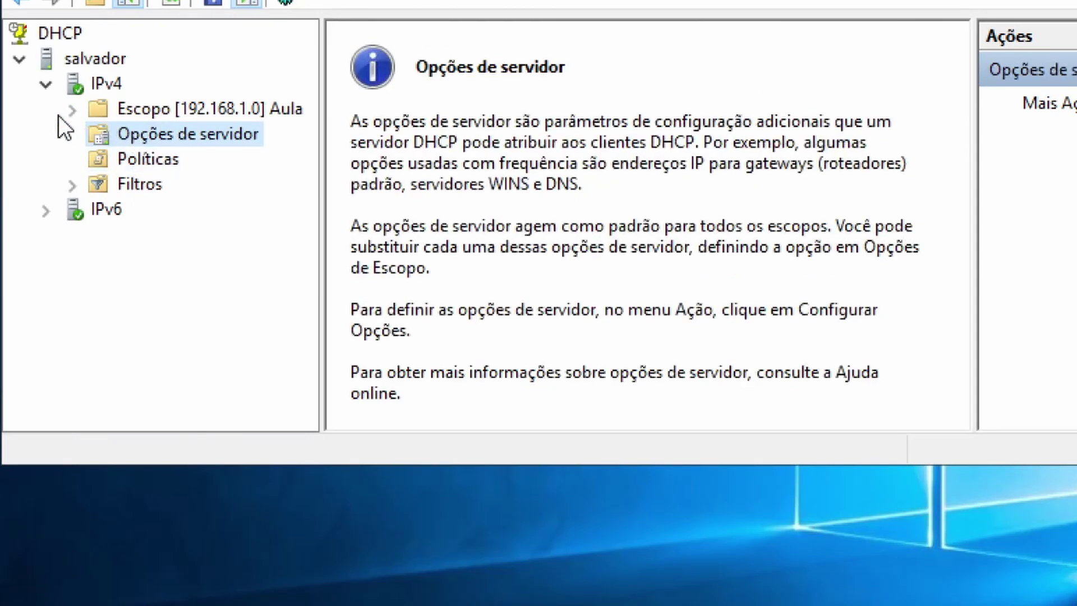
{"action": "left_click", "coordinate": [72, 110]}
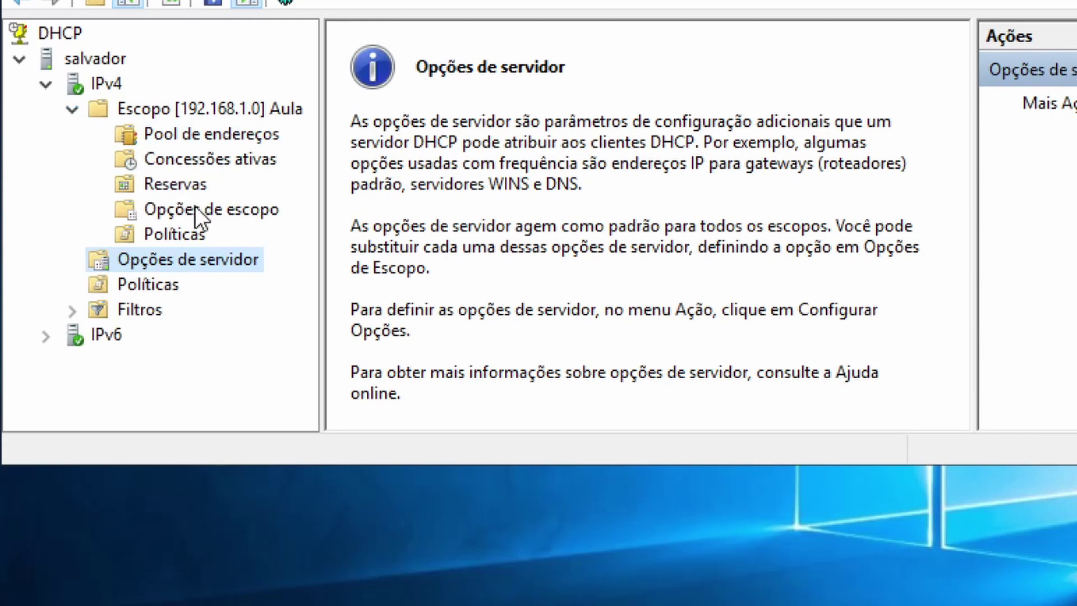
{"action": "left_click", "coordinate": [169, 232]}
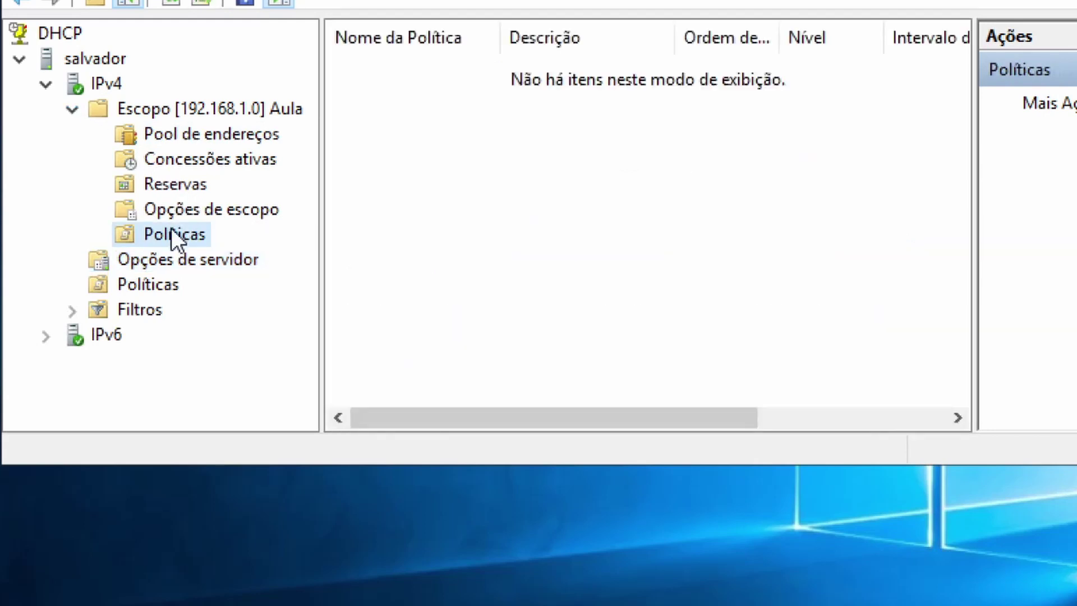
{"action": "left_click", "coordinate": [209, 206]}
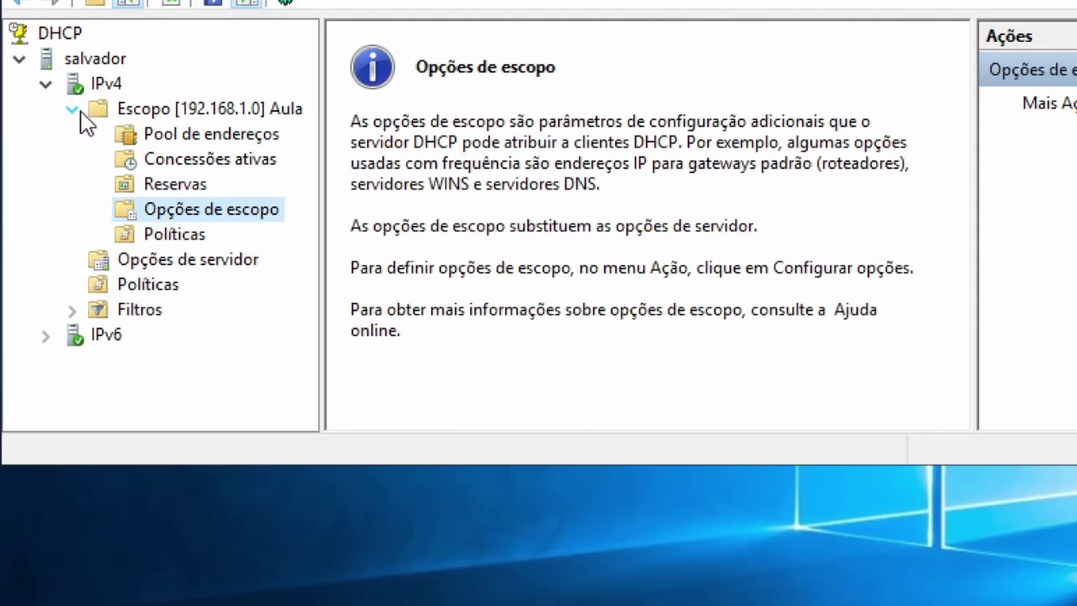
{"action": "left_click", "coordinate": [74, 111]}
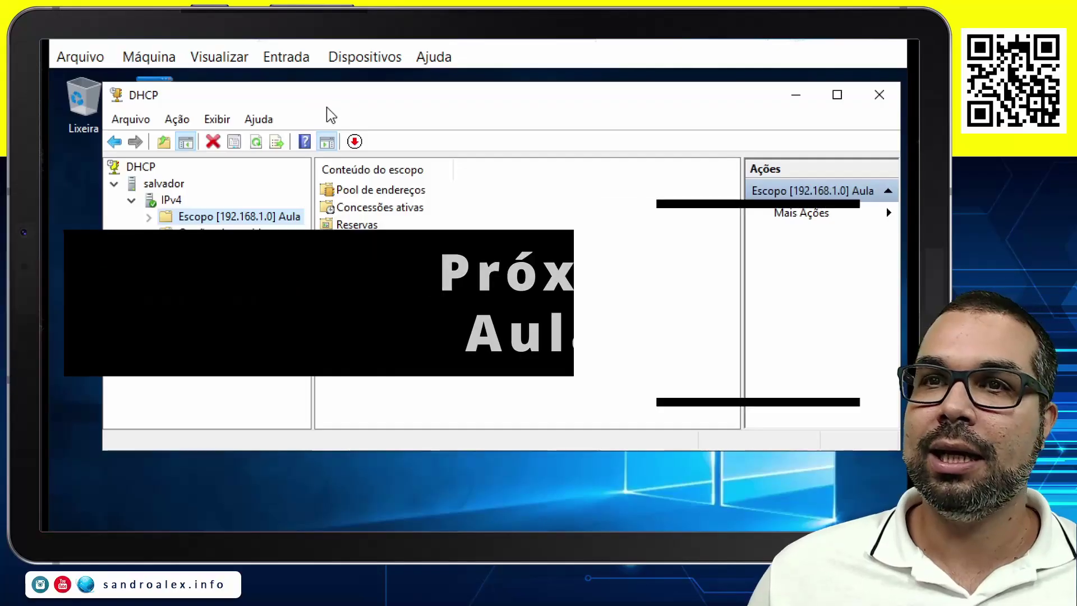